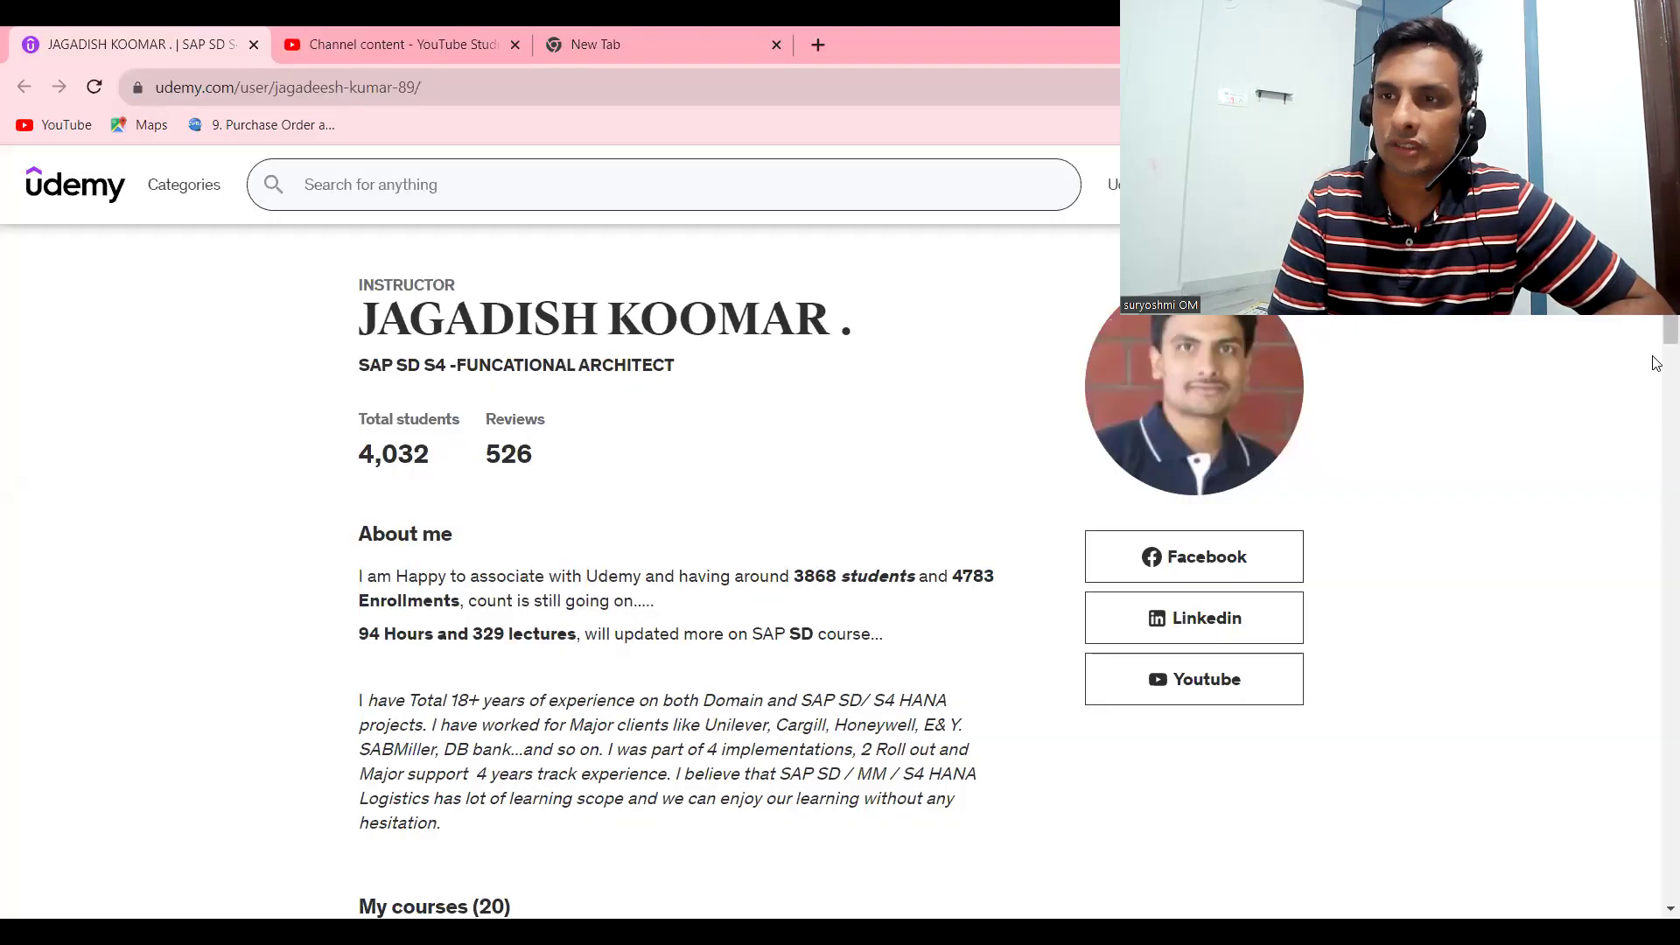
- Scroll through the instructor's course grid and go to the second page of courses
{"action": "scroll", "coordinate": [1654, 345], "scroll_direction": "down", "scroll_amount": 12}
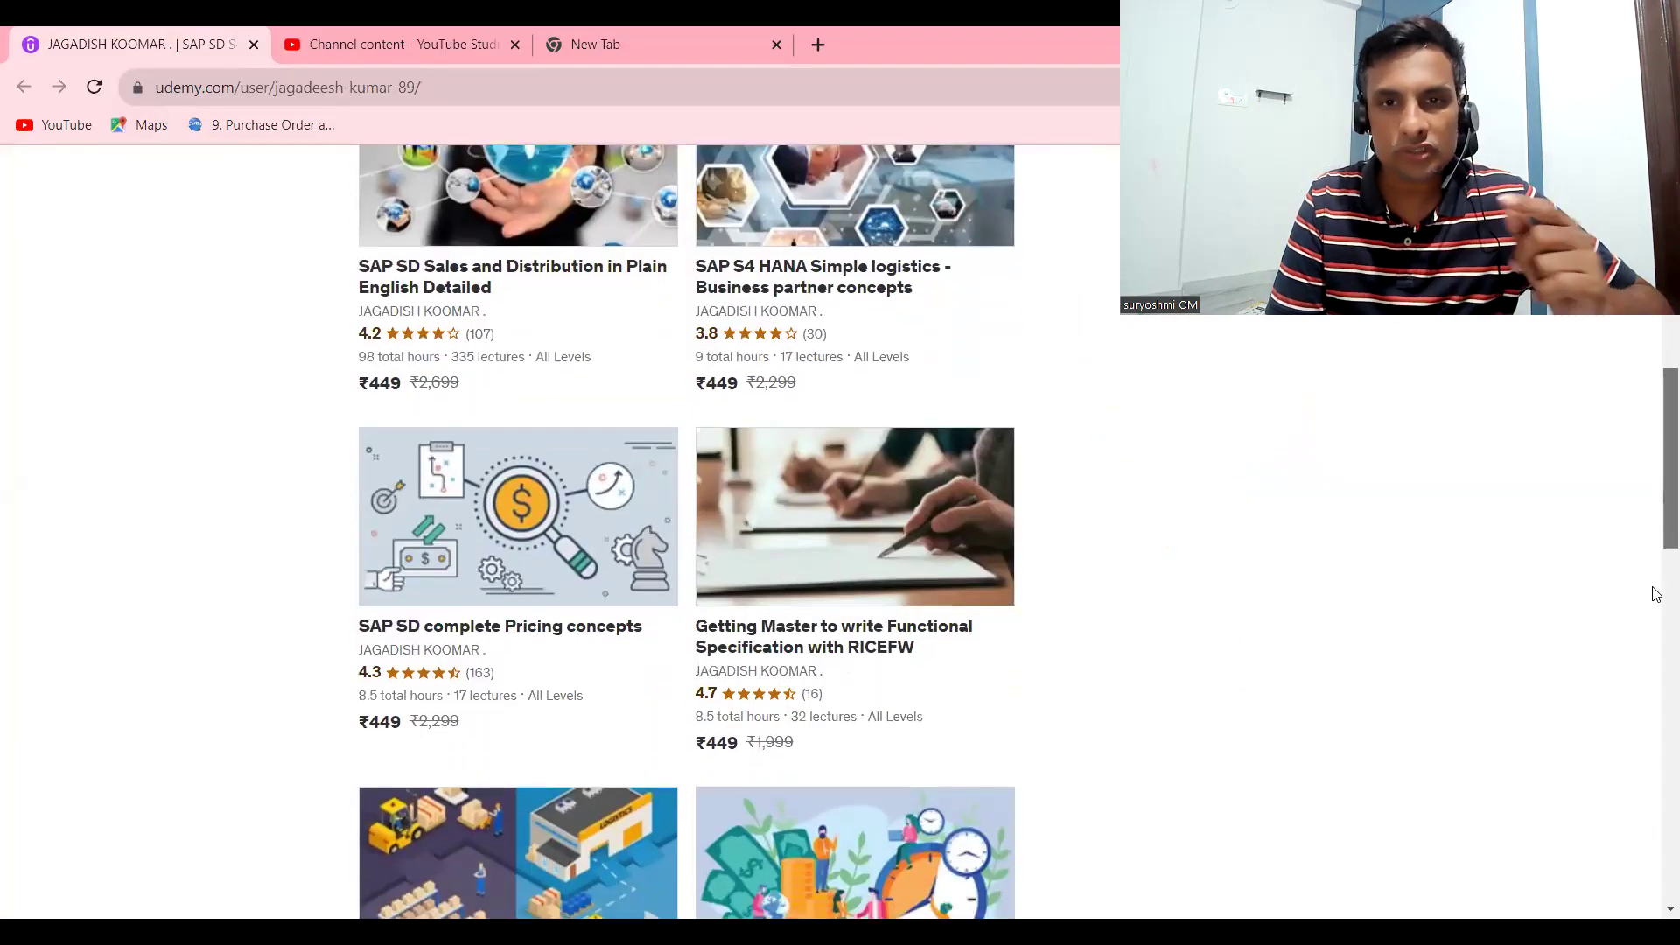
{"action": "scroll", "coordinate": [1656, 619], "scroll_direction": "down", "scroll_amount": 7}
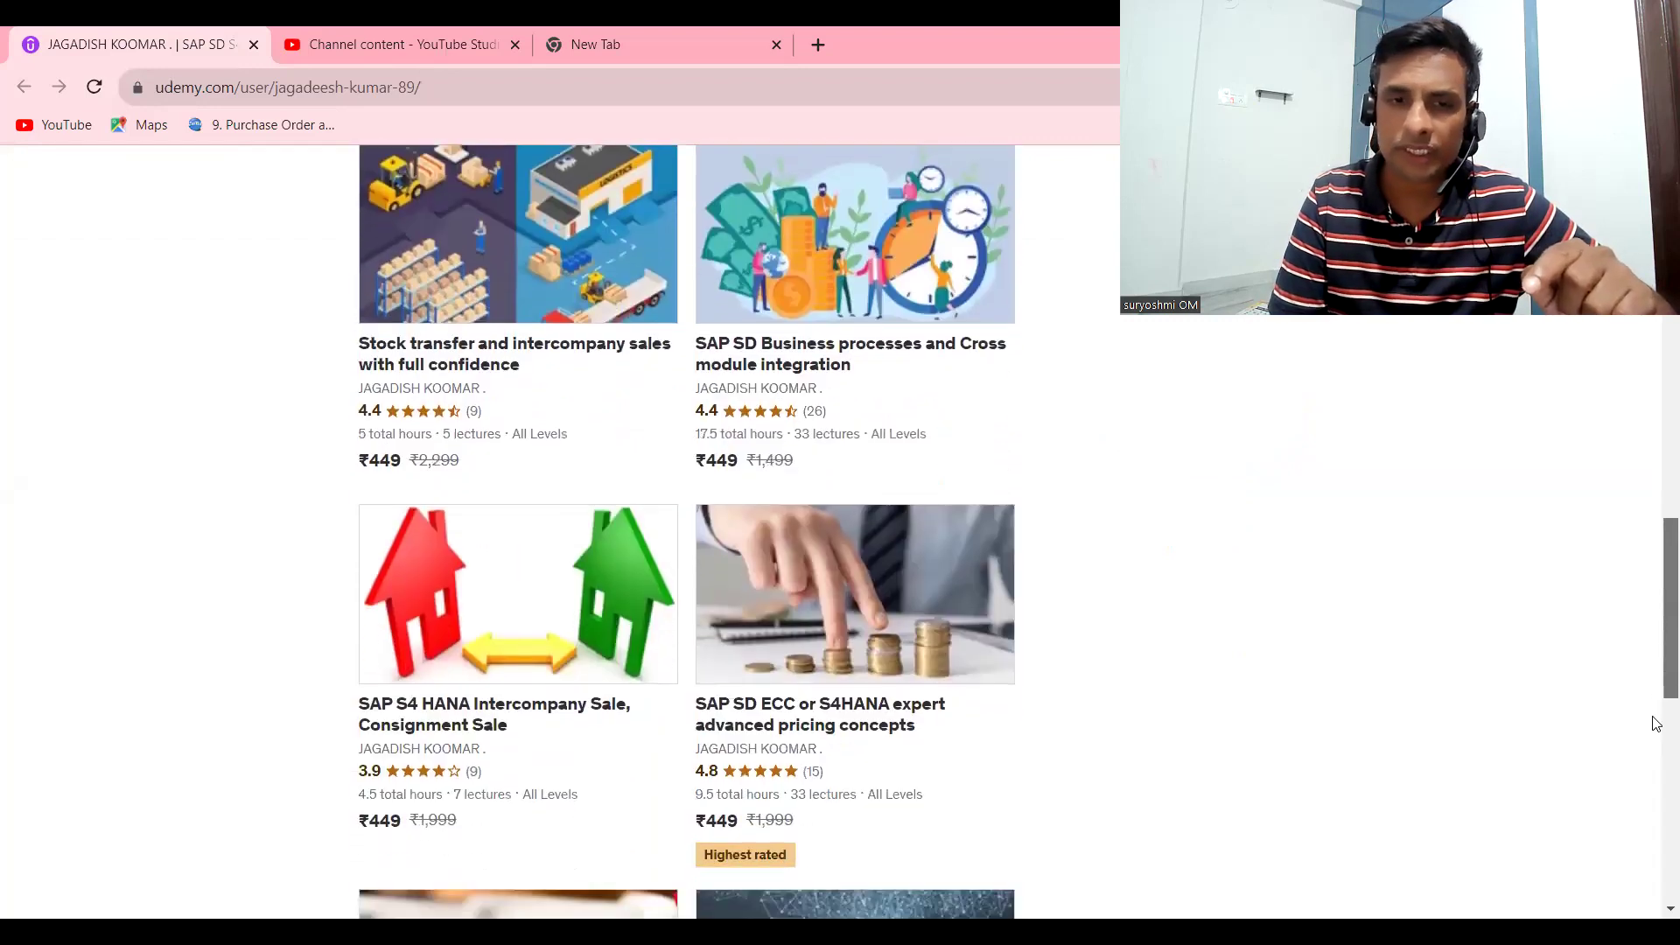
{"action": "scroll", "coordinate": [1657, 673], "scroll_direction": "up", "scroll_amount": 5}
{"action": "scroll", "coordinate": [1657, 613], "scroll_direction": "down", "scroll_amount": 4}
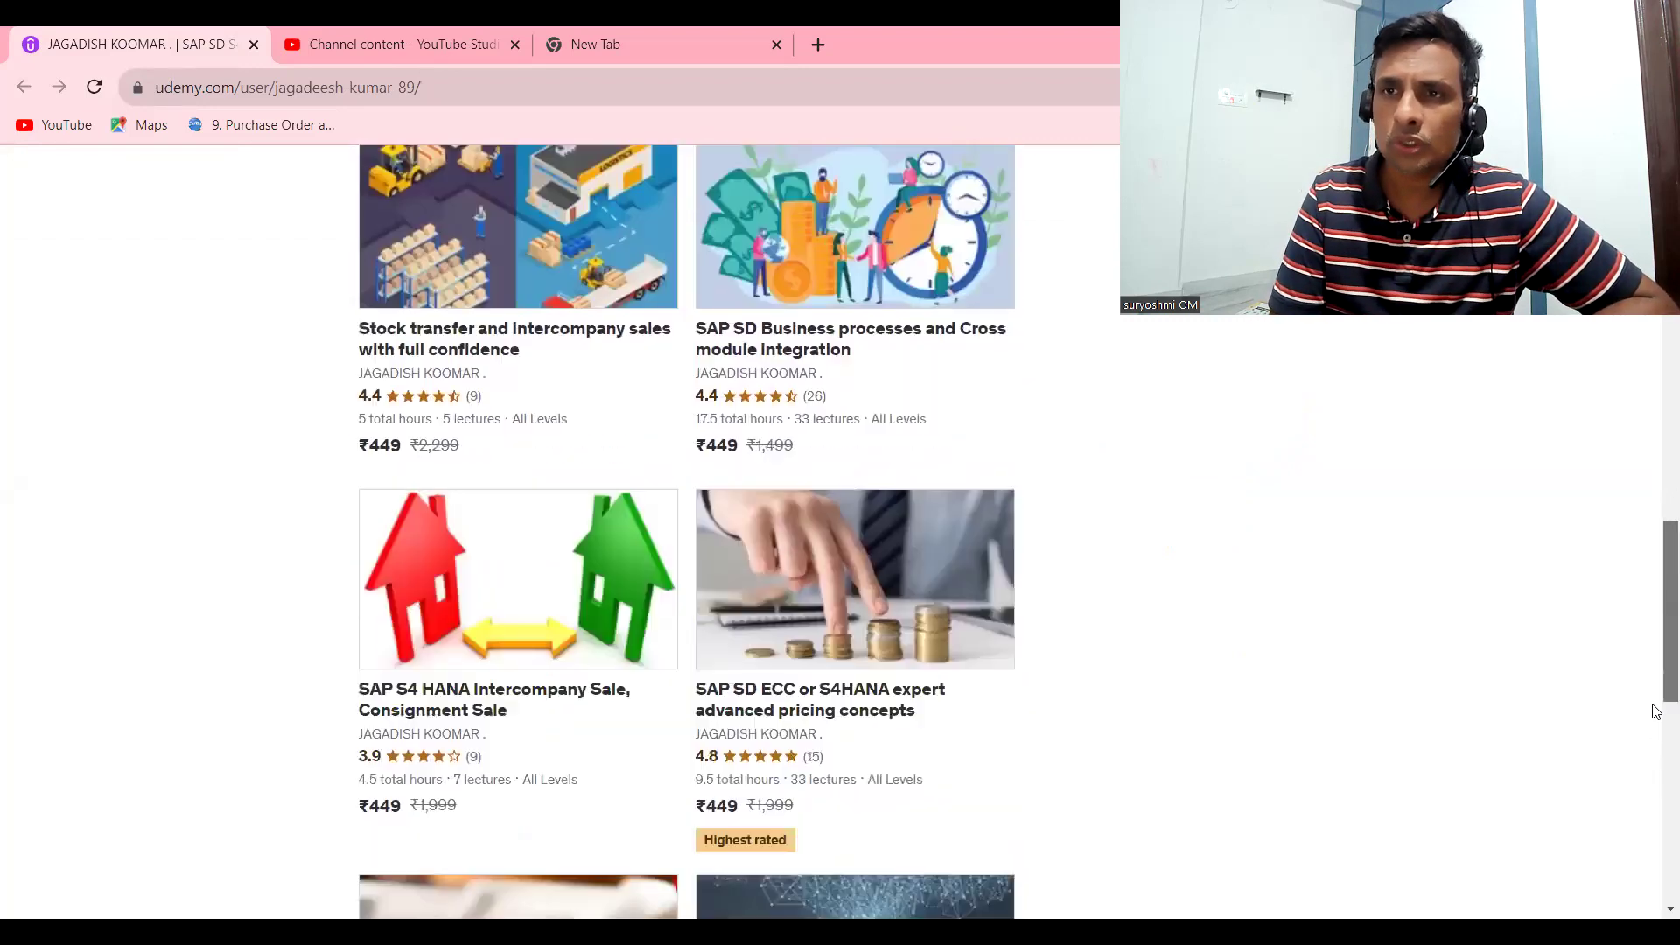
{"action": "scroll", "coordinate": [1656, 577], "scroll_direction": "up", "scroll_amount": 5}
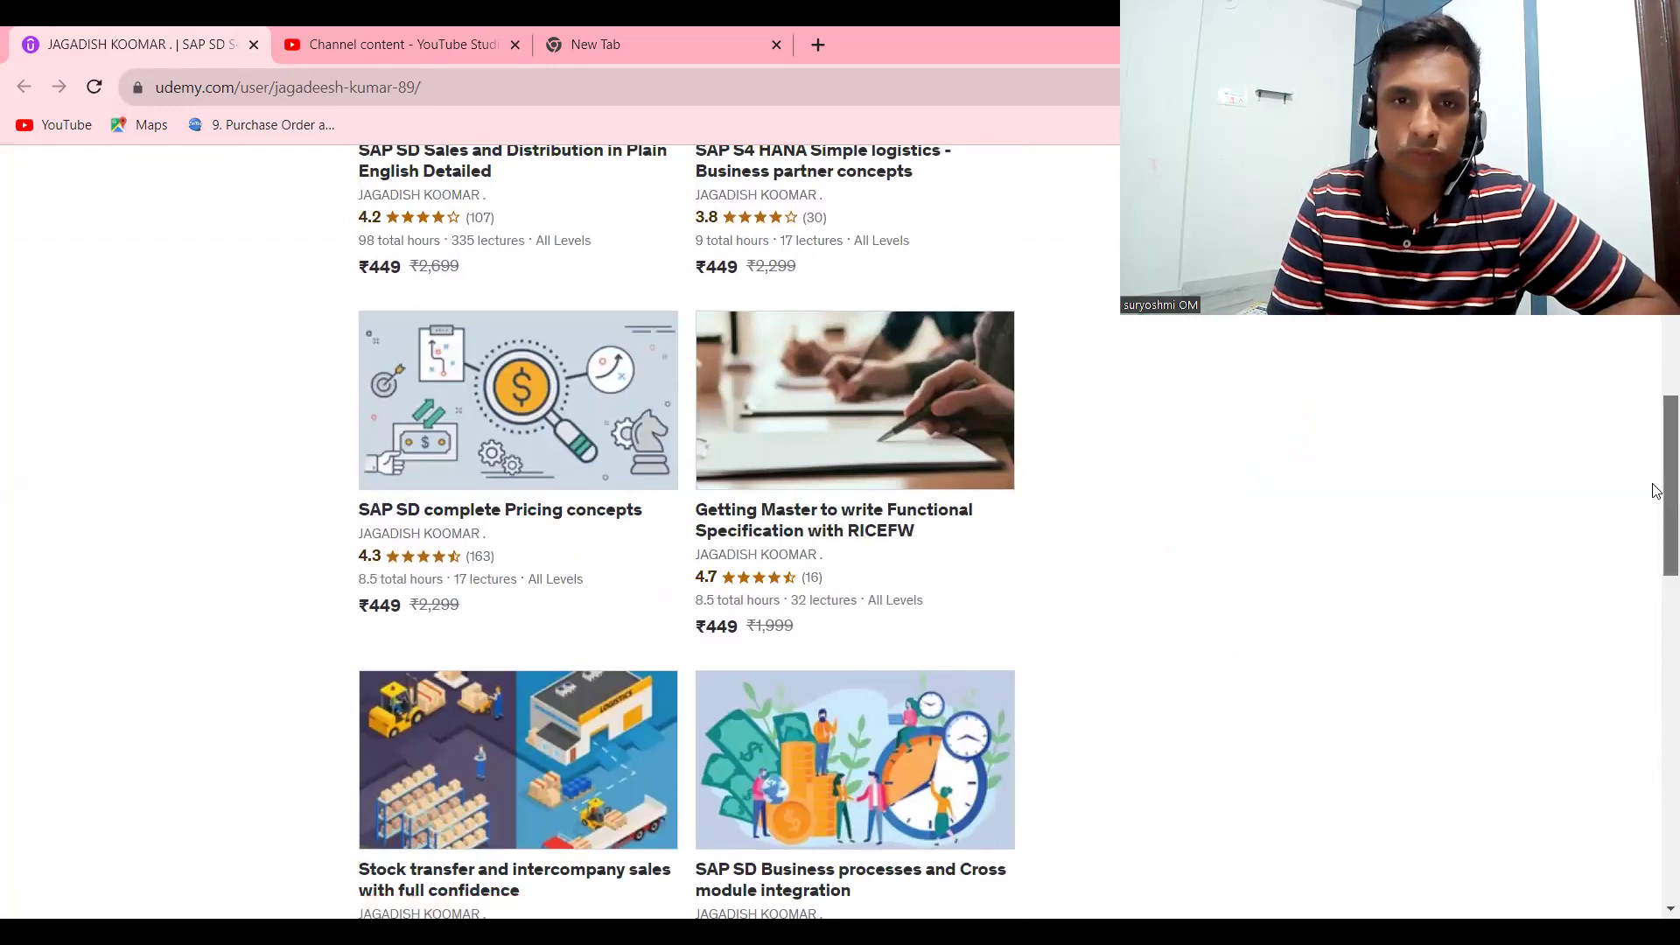
{"action": "left_click_drag", "start_coordinate": [1656, 490], "coordinate": [1655, 431]}
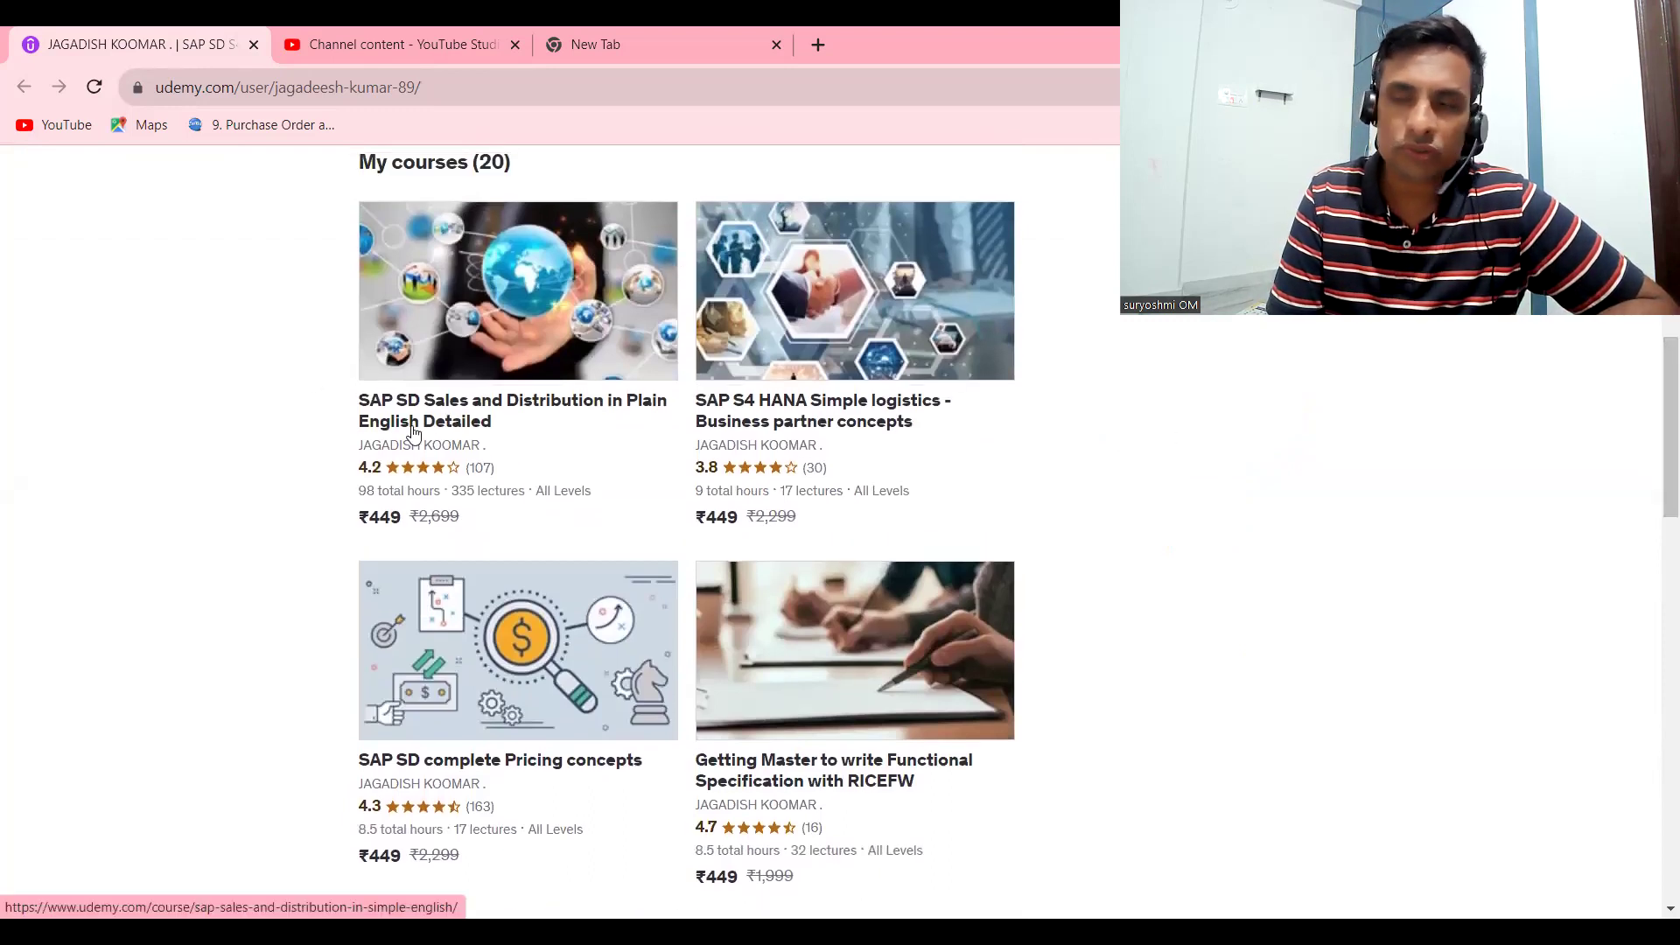
{"action": "left_click_drag", "start_coordinate": [1656, 479], "coordinate": [1654, 803]}
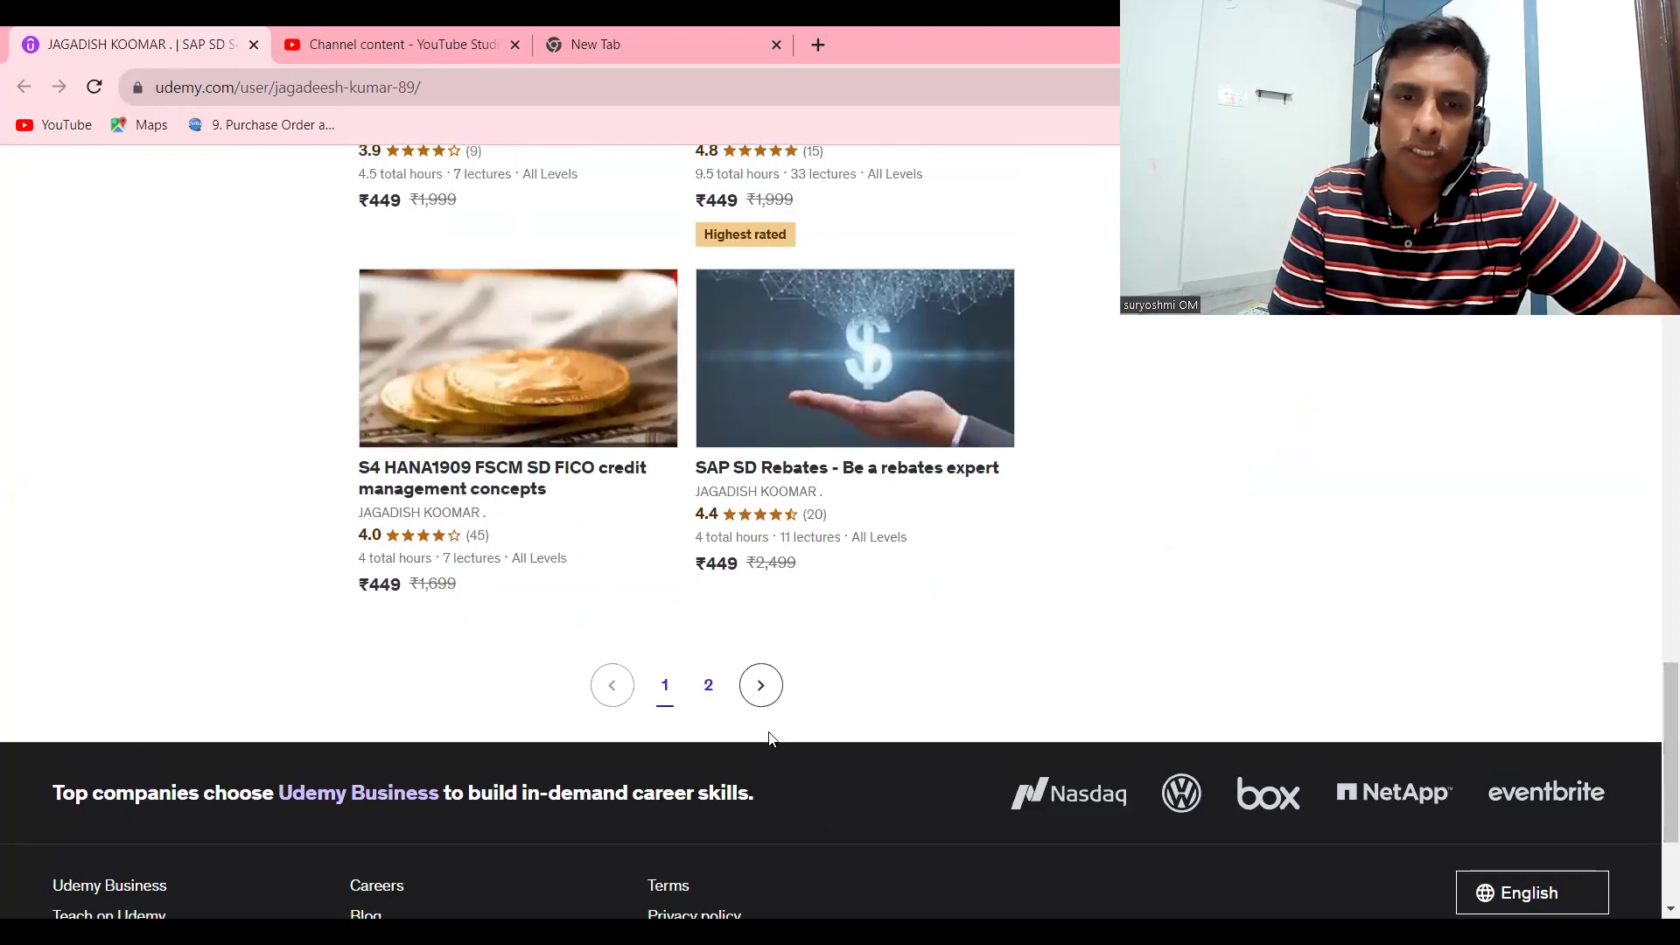
{"action": "left_click", "coordinate": [707, 685]}
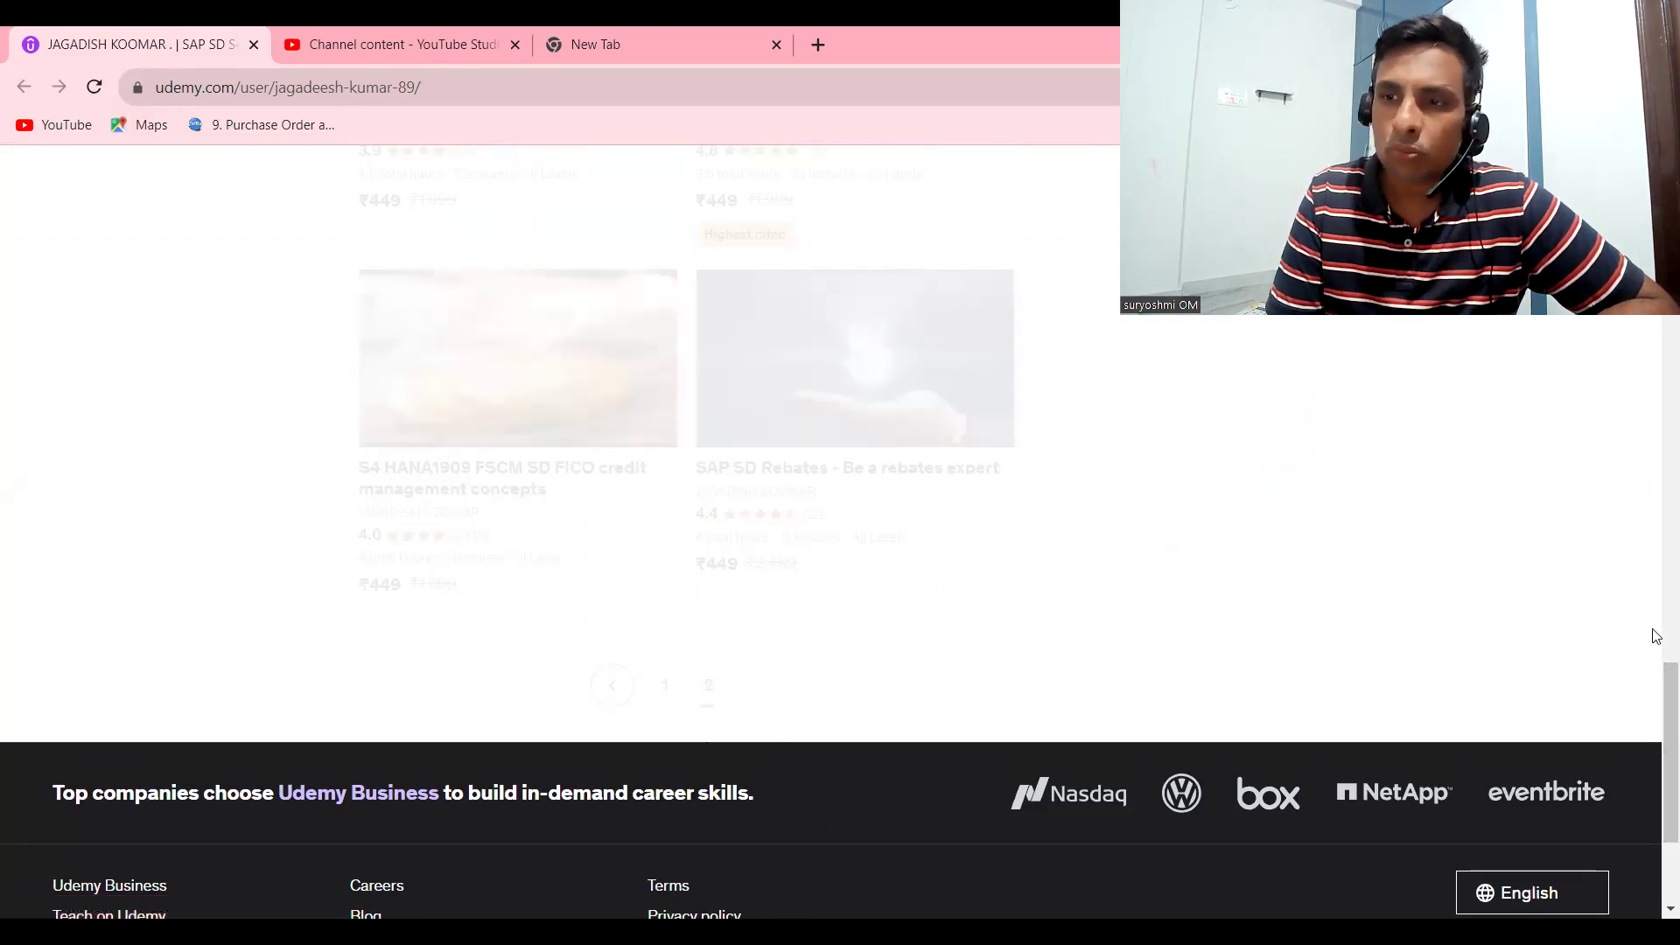
- Scroll back up the course list and switch over to SAP Easy Access
{"action": "scroll", "coordinate": [1657, 710], "scroll_direction": "up", "scroll_amount": 3}
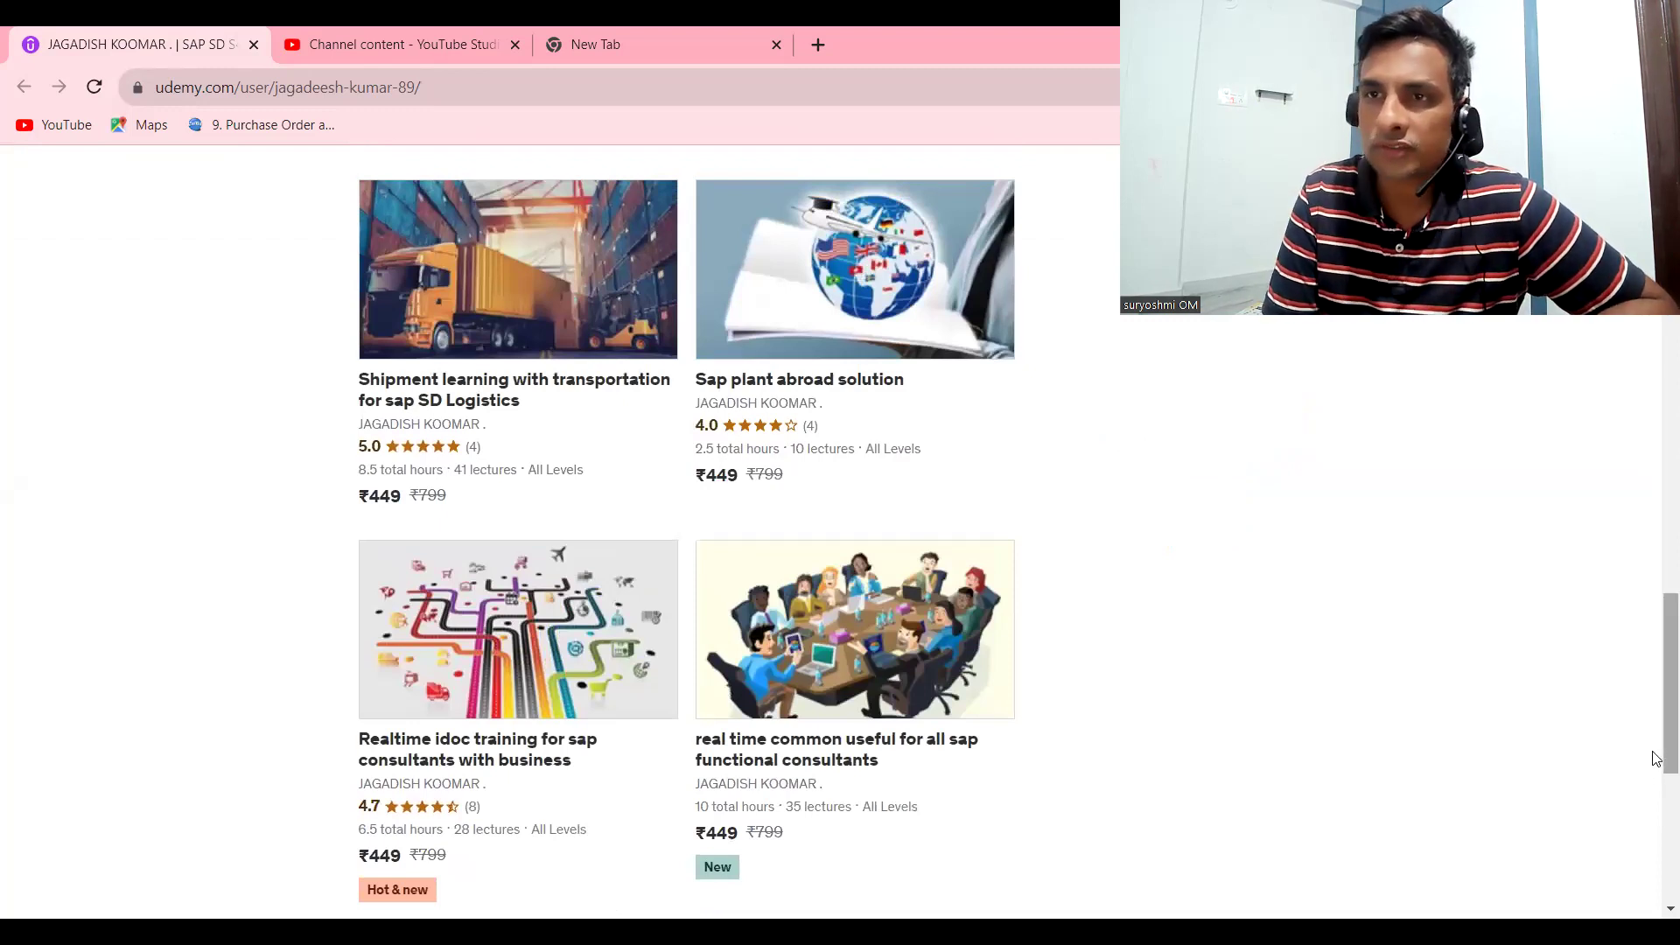
{"action": "left_click_drag", "start_coordinate": [1656, 729], "coordinate": [1656, 428]}
{"action": "scroll", "coordinate": [1656, 428], "scroll_direction": "up", "scroll_amount": 1}
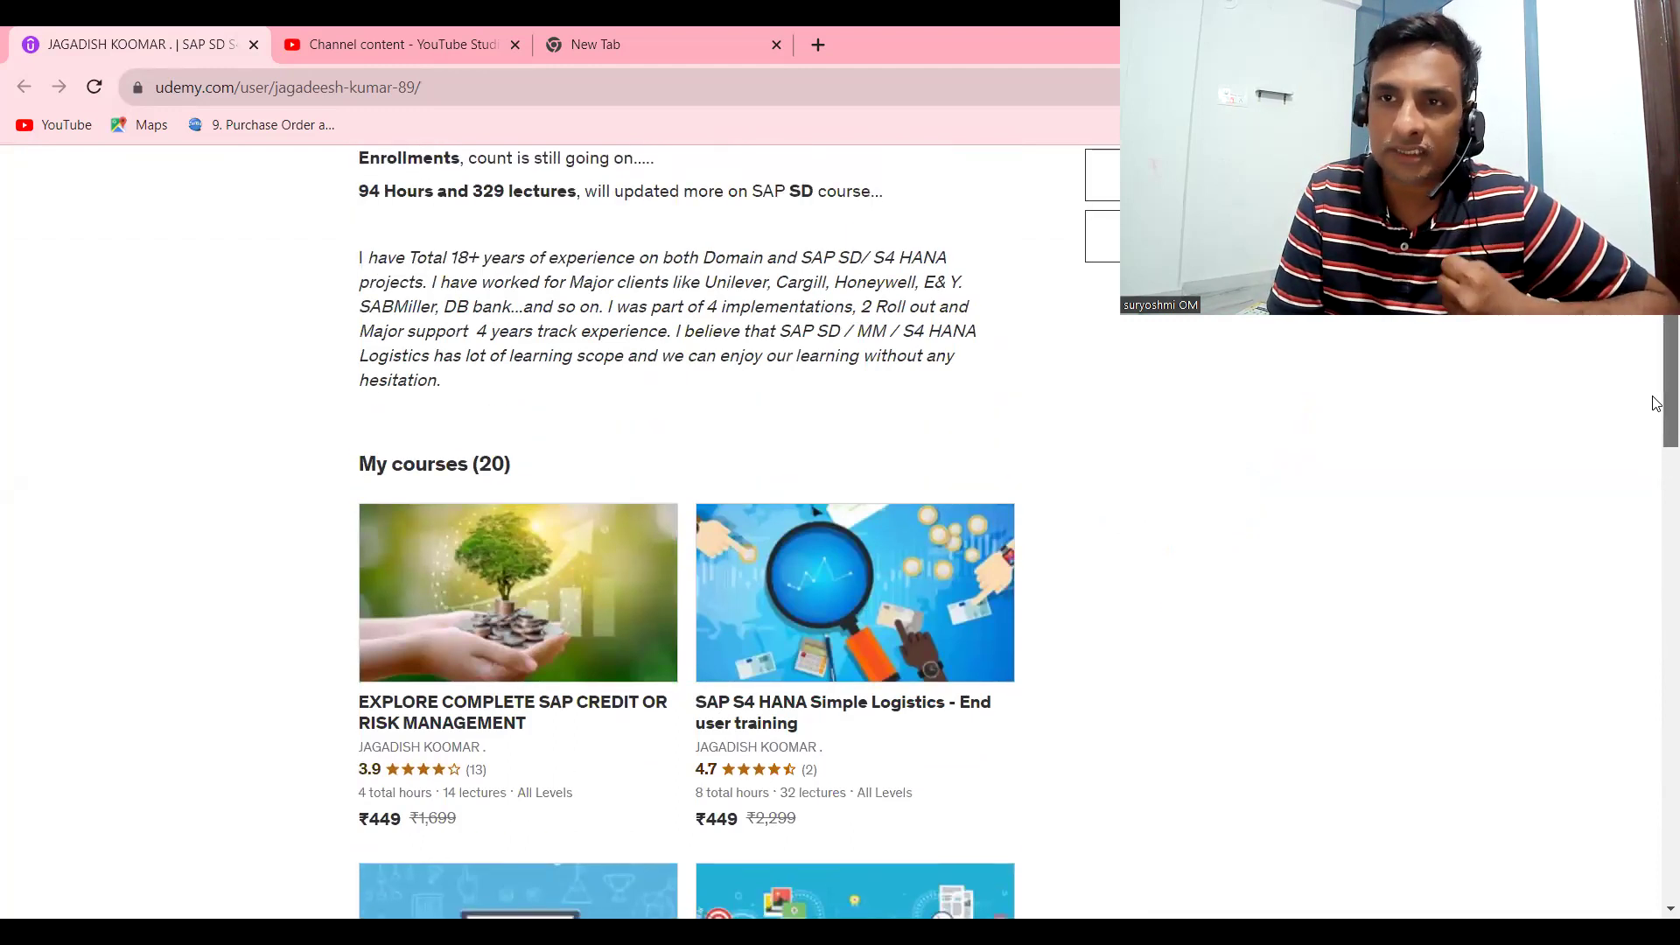
{"action": "scroll", "coordinate": [1656, 404], "scroll_direction": "up", "scroll_amount": 4}
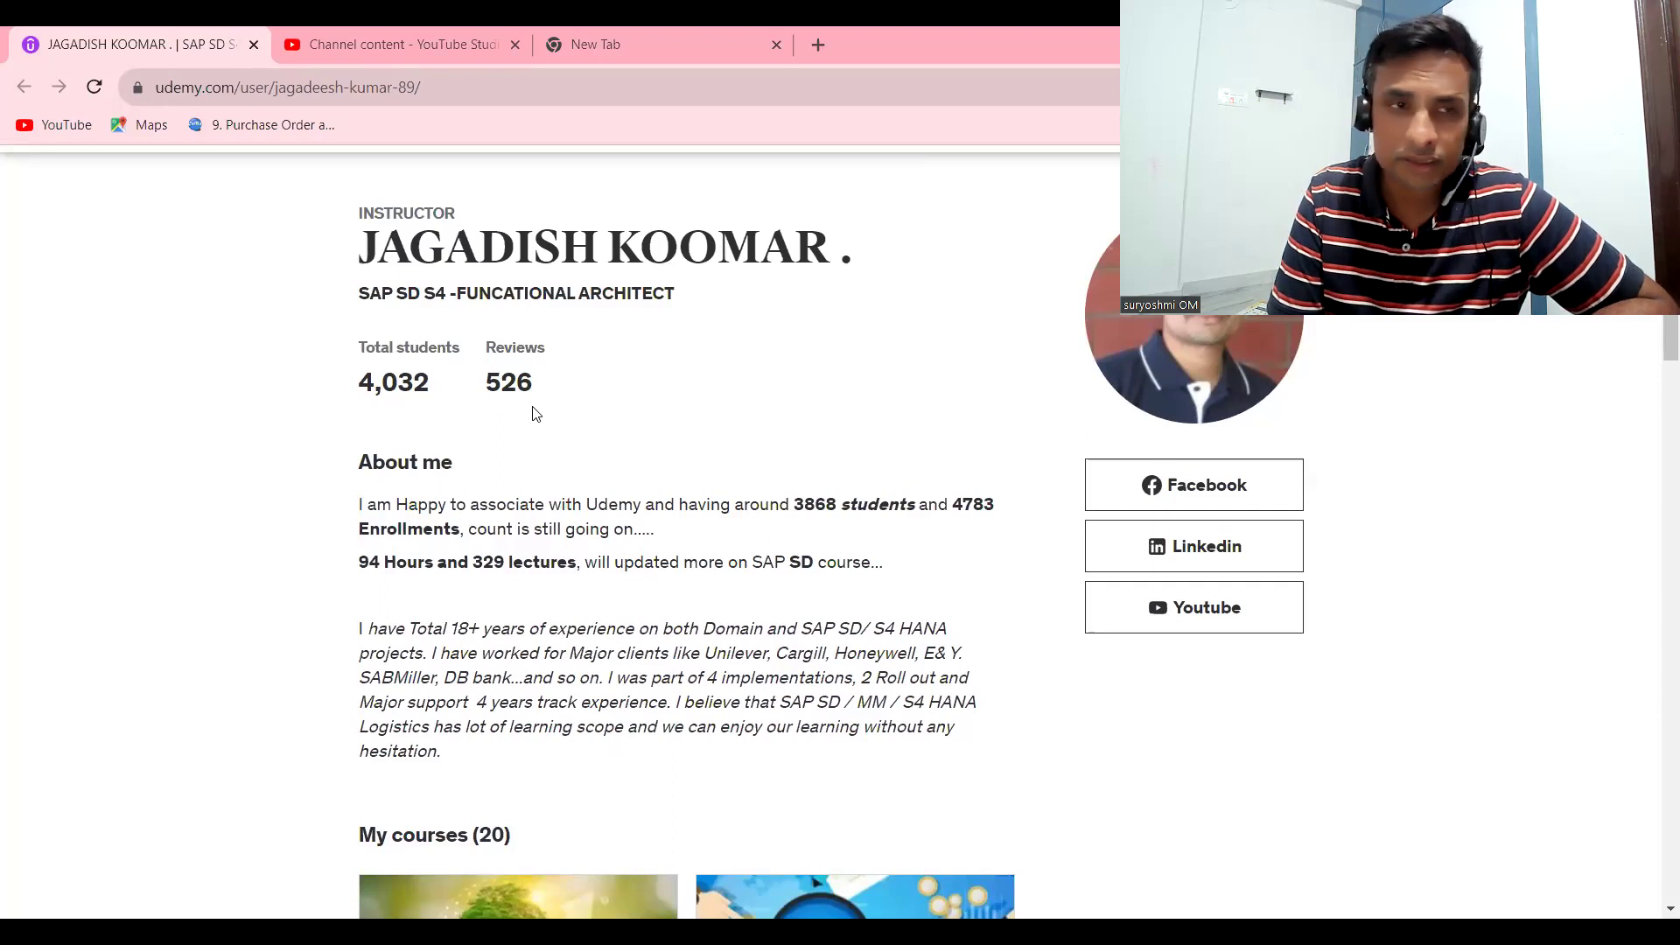
{"action": "key", "text": "alt+Tab"}
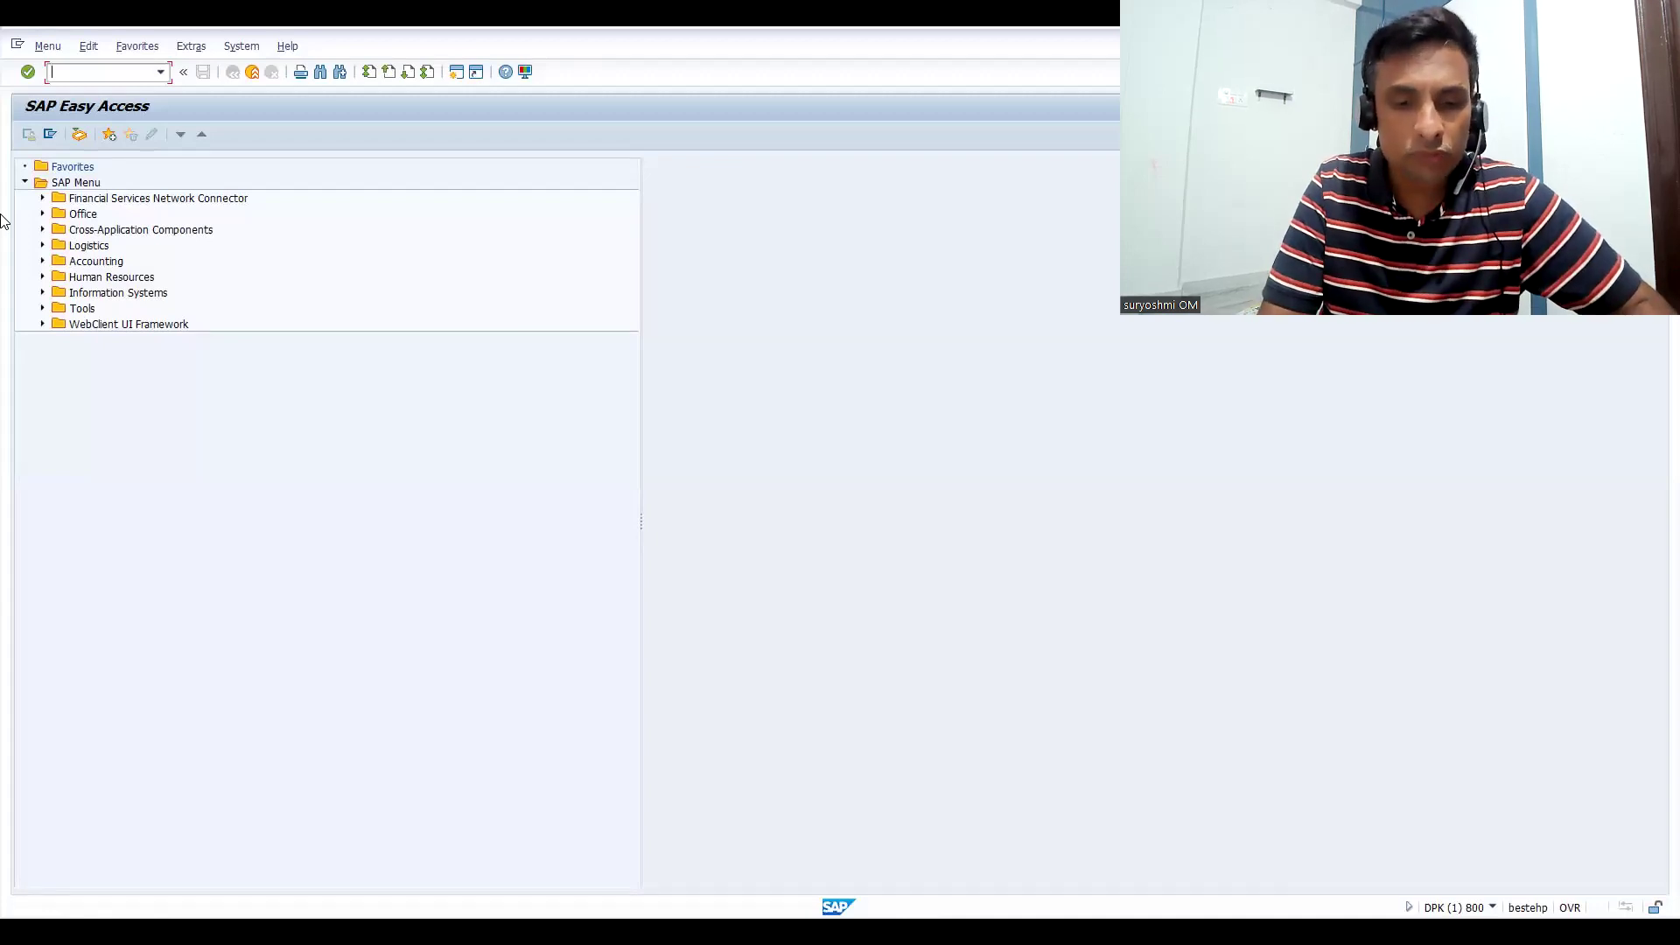
- Run CT04 and pick characteristic Z_IPHONE_ACC from the recent entries
{"action": "type", "text": "ct04"}
{"action": "key", "text": "Return"}
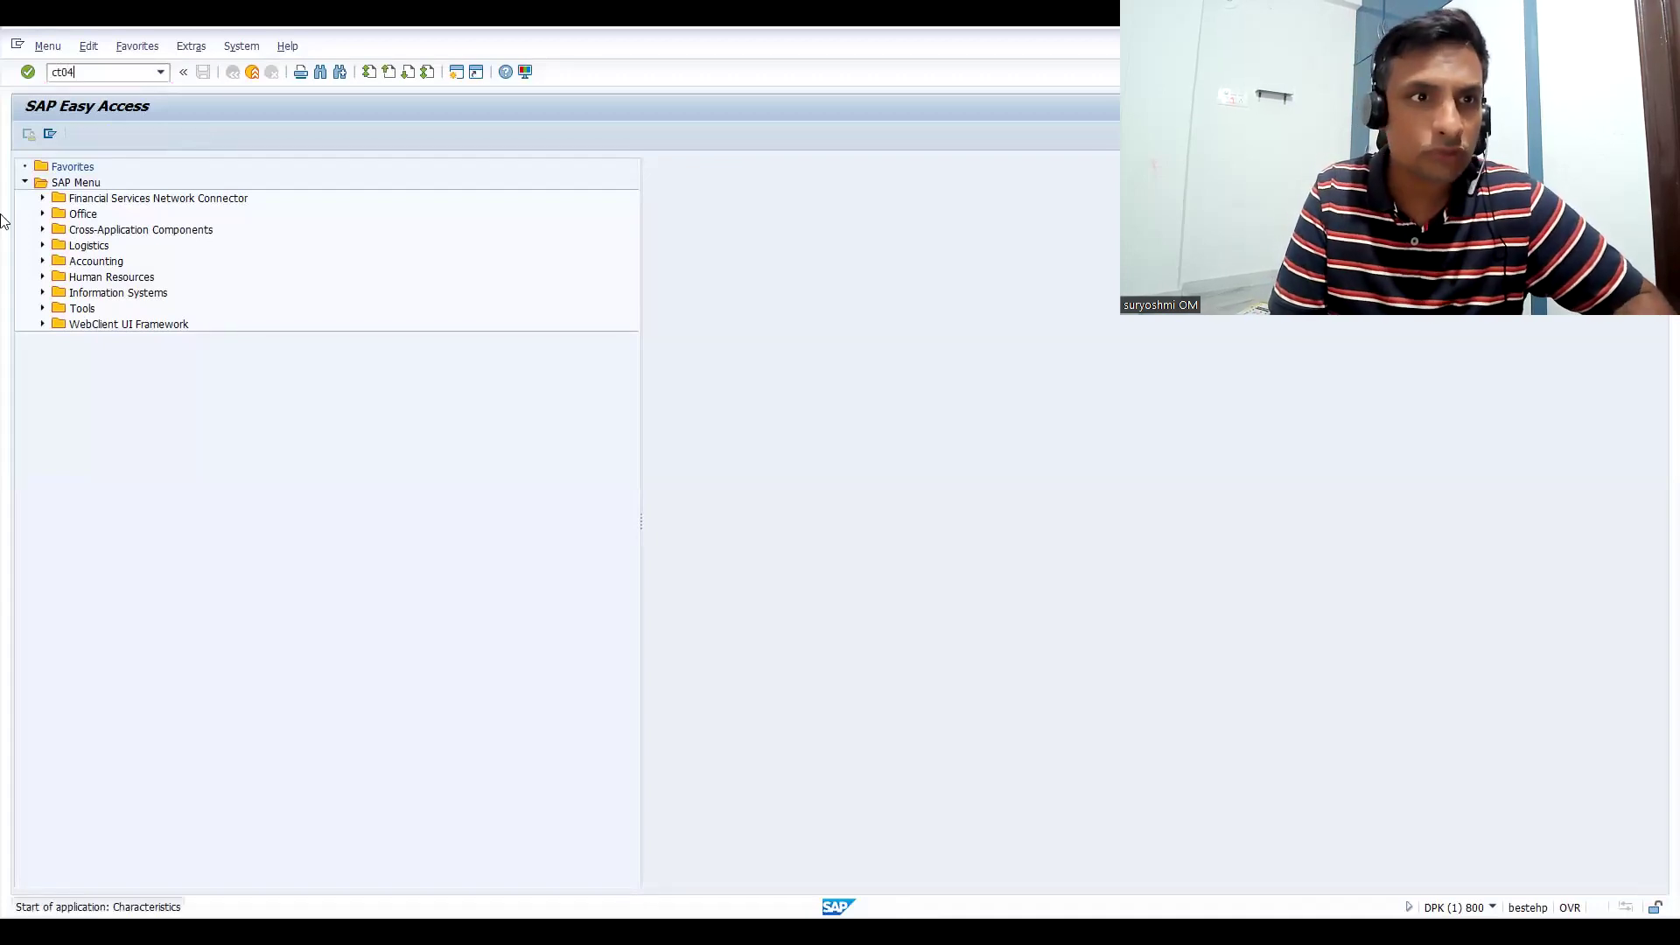
{"action": "key", "text": "BackSpace"}
{"action": "key", "text": "Down"}
{"action": "key", "text": "Down"}
{"action": "key", "text": "Down"}
{"action": "key", "text": "Down"}
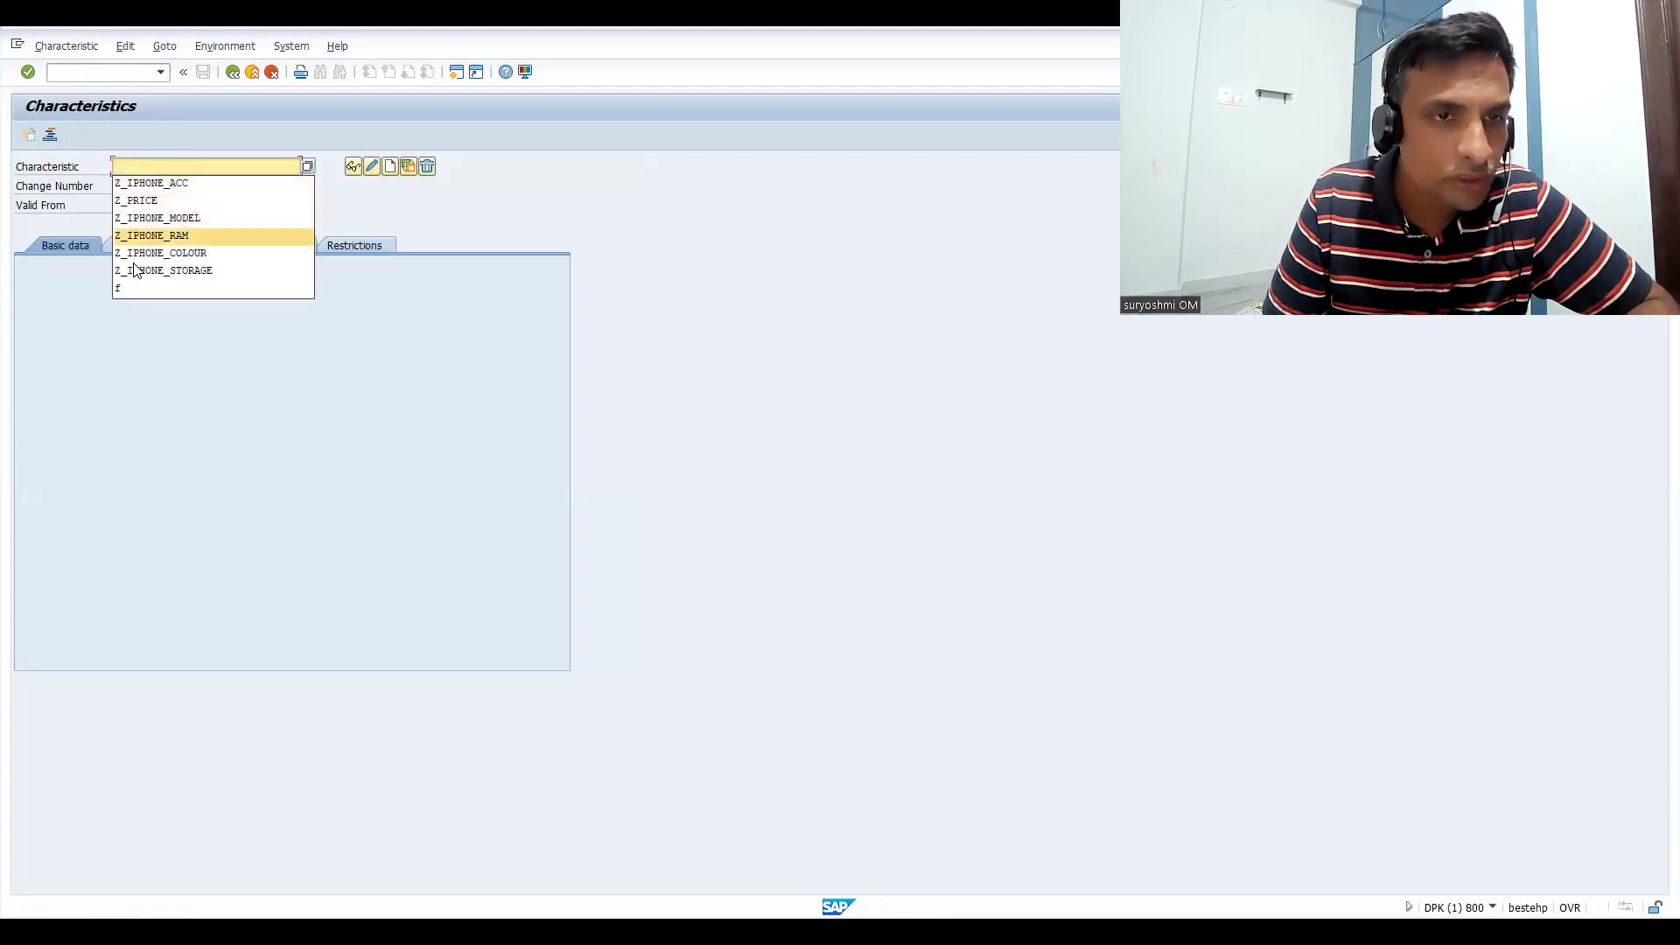
{"action": "key", "text": "Down"}
{"action": "key", "text": "Up"}
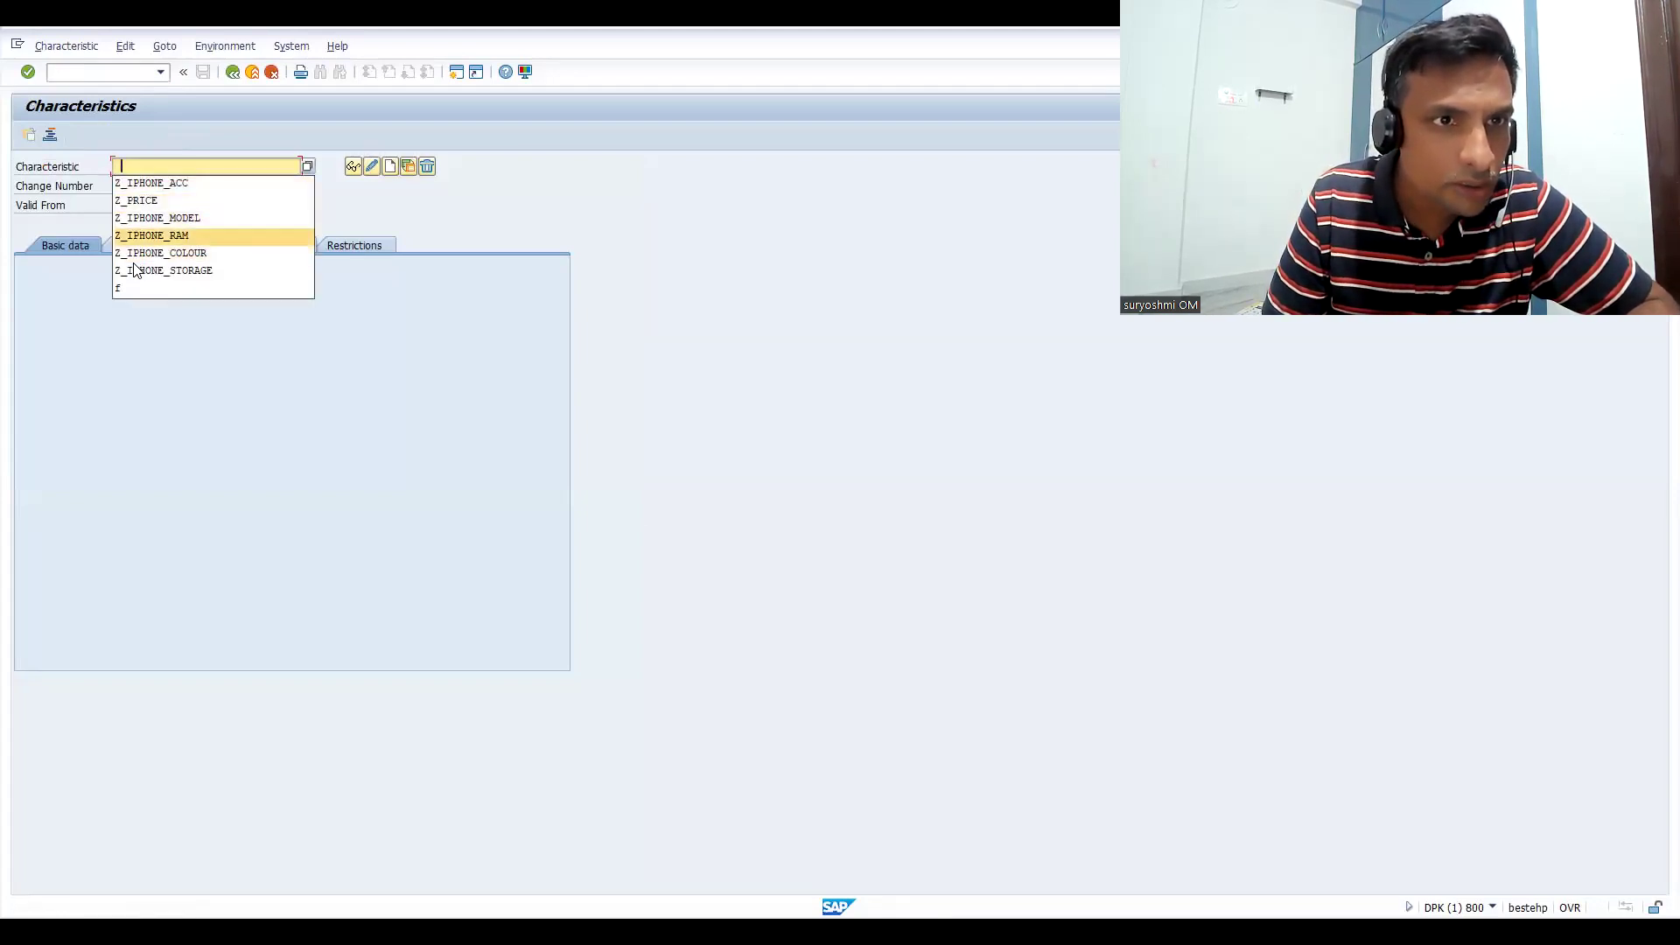
{"action": "key", "text": "Up"}
{"action": "key", "text": "Up"}
{"action": "key", "text": "Up"}
{"action": "key", "text": "Return"}
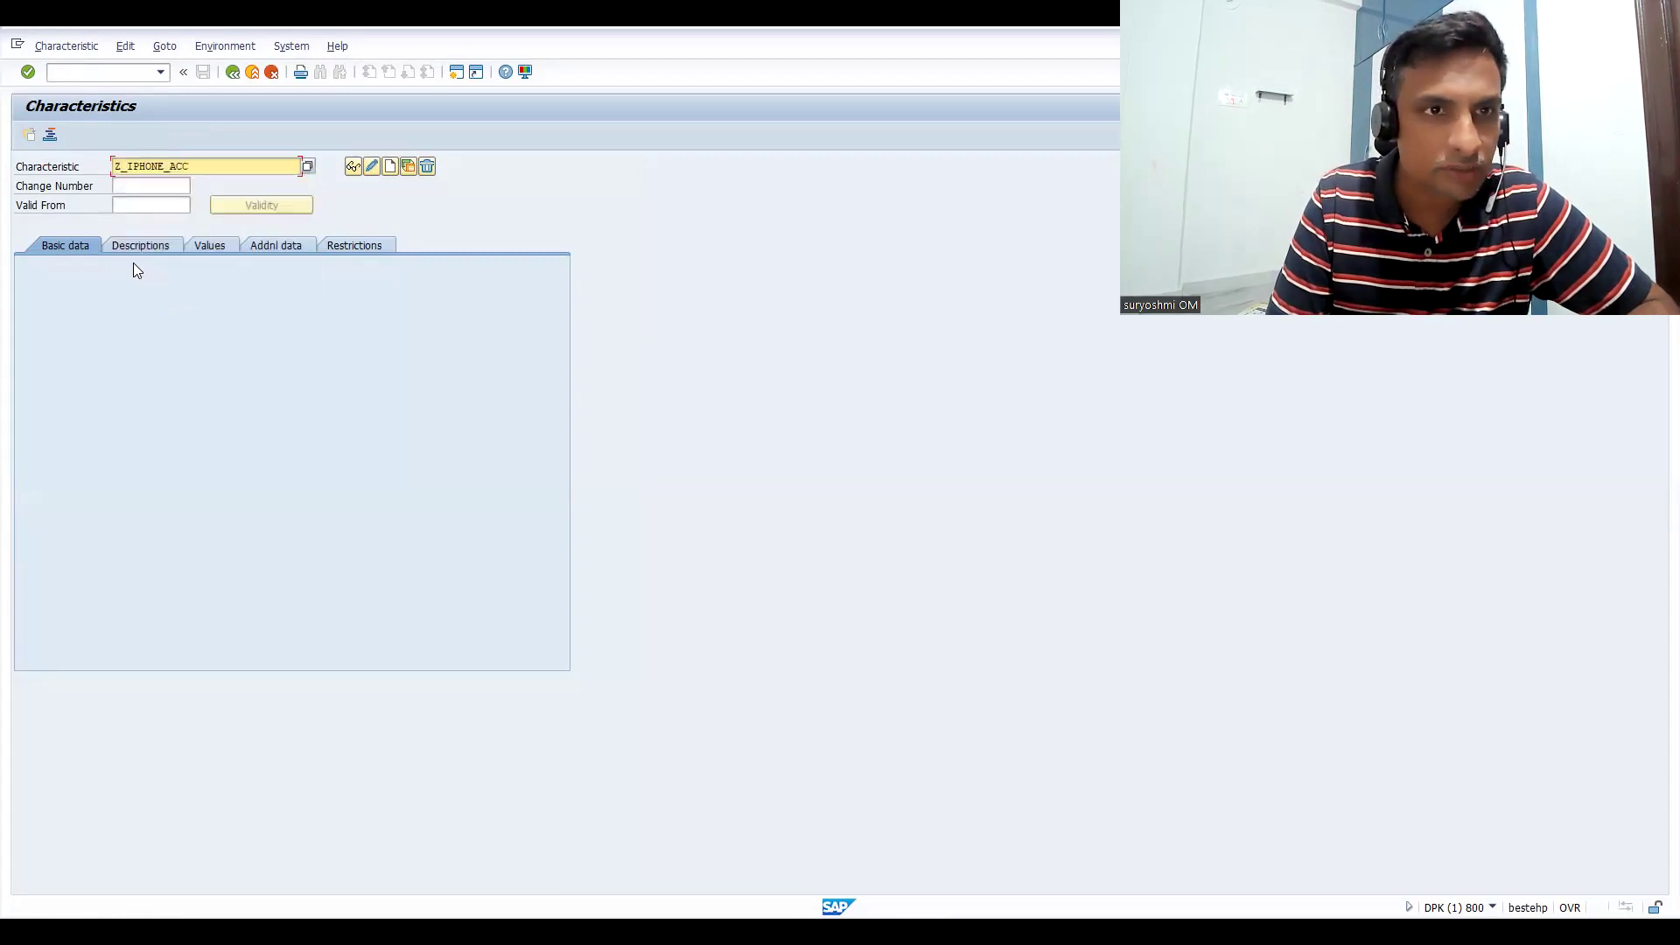
- Change Z_IPHONE_ACC to Multiple Values, check its values CCAB and CPIN, and save
{"action": "left_click", "coordinate": [371, 168]}
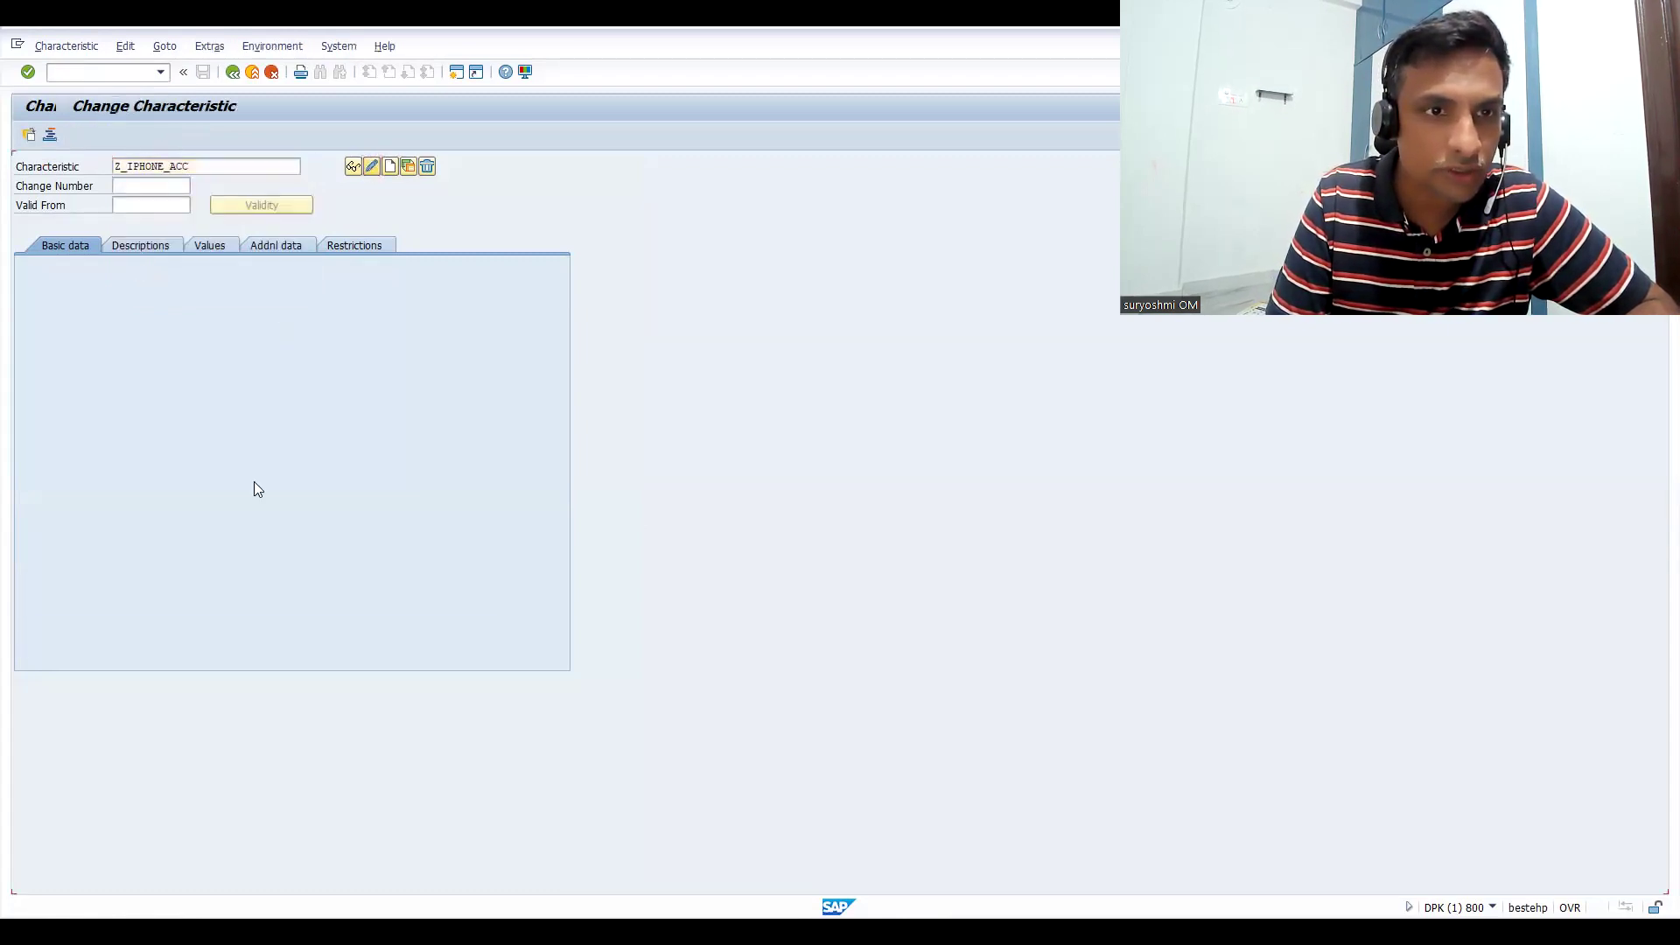
{"action": "left_click", "coordinate": [343, 435]}
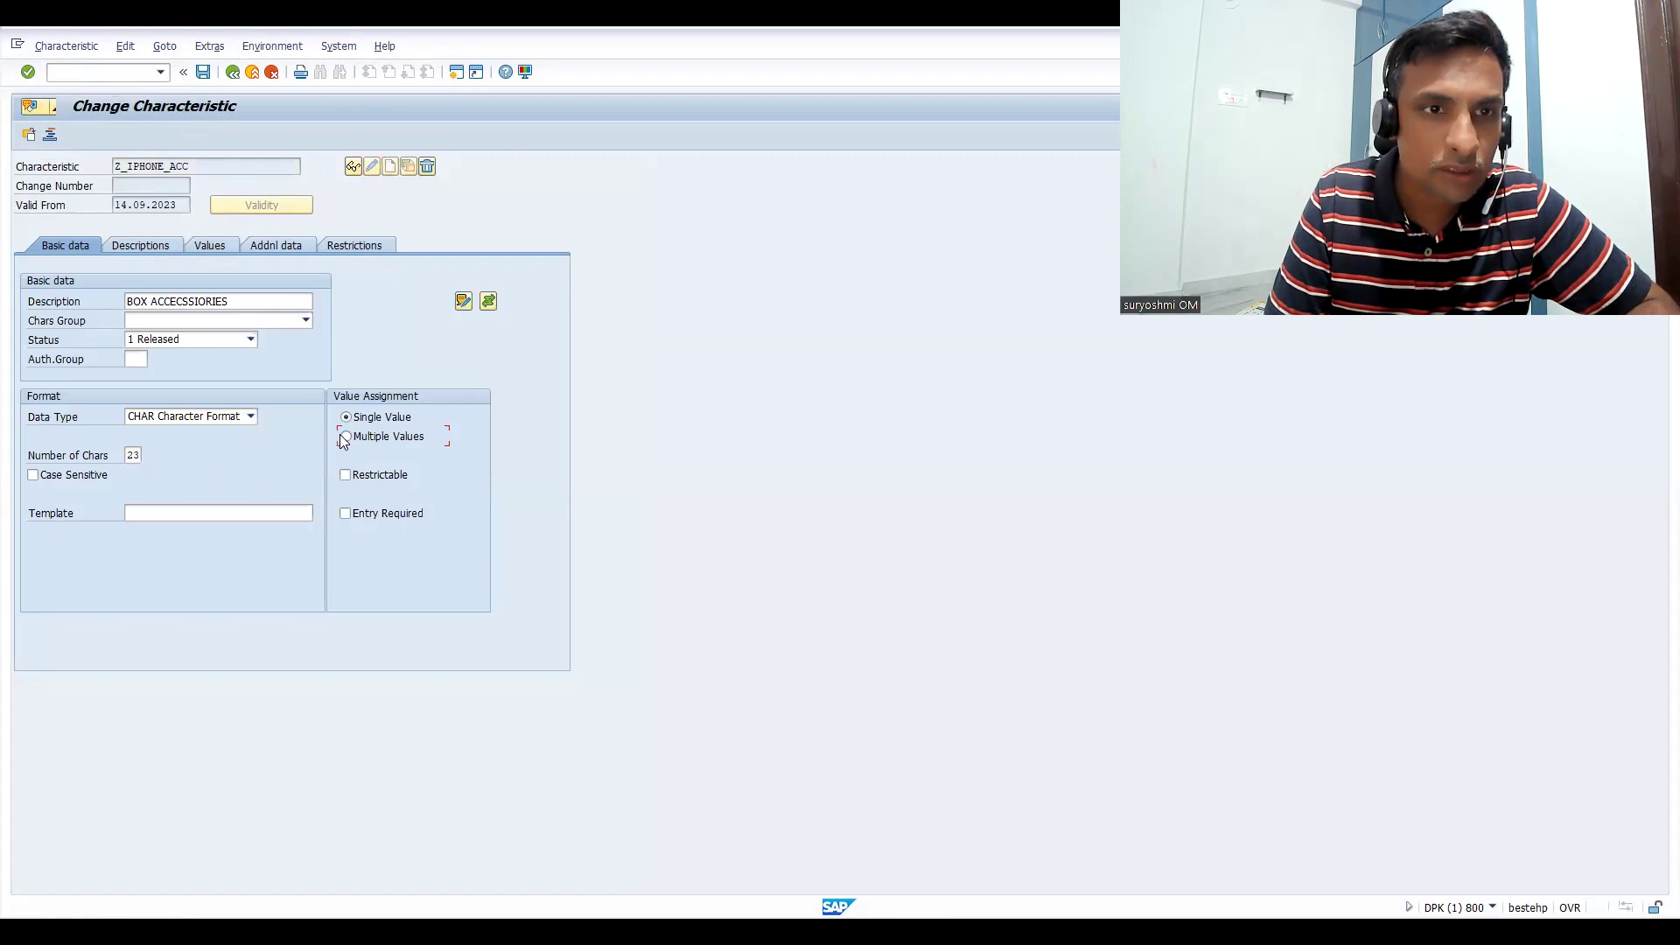
{"action": "left_click", "coordinate": [216, 245]}
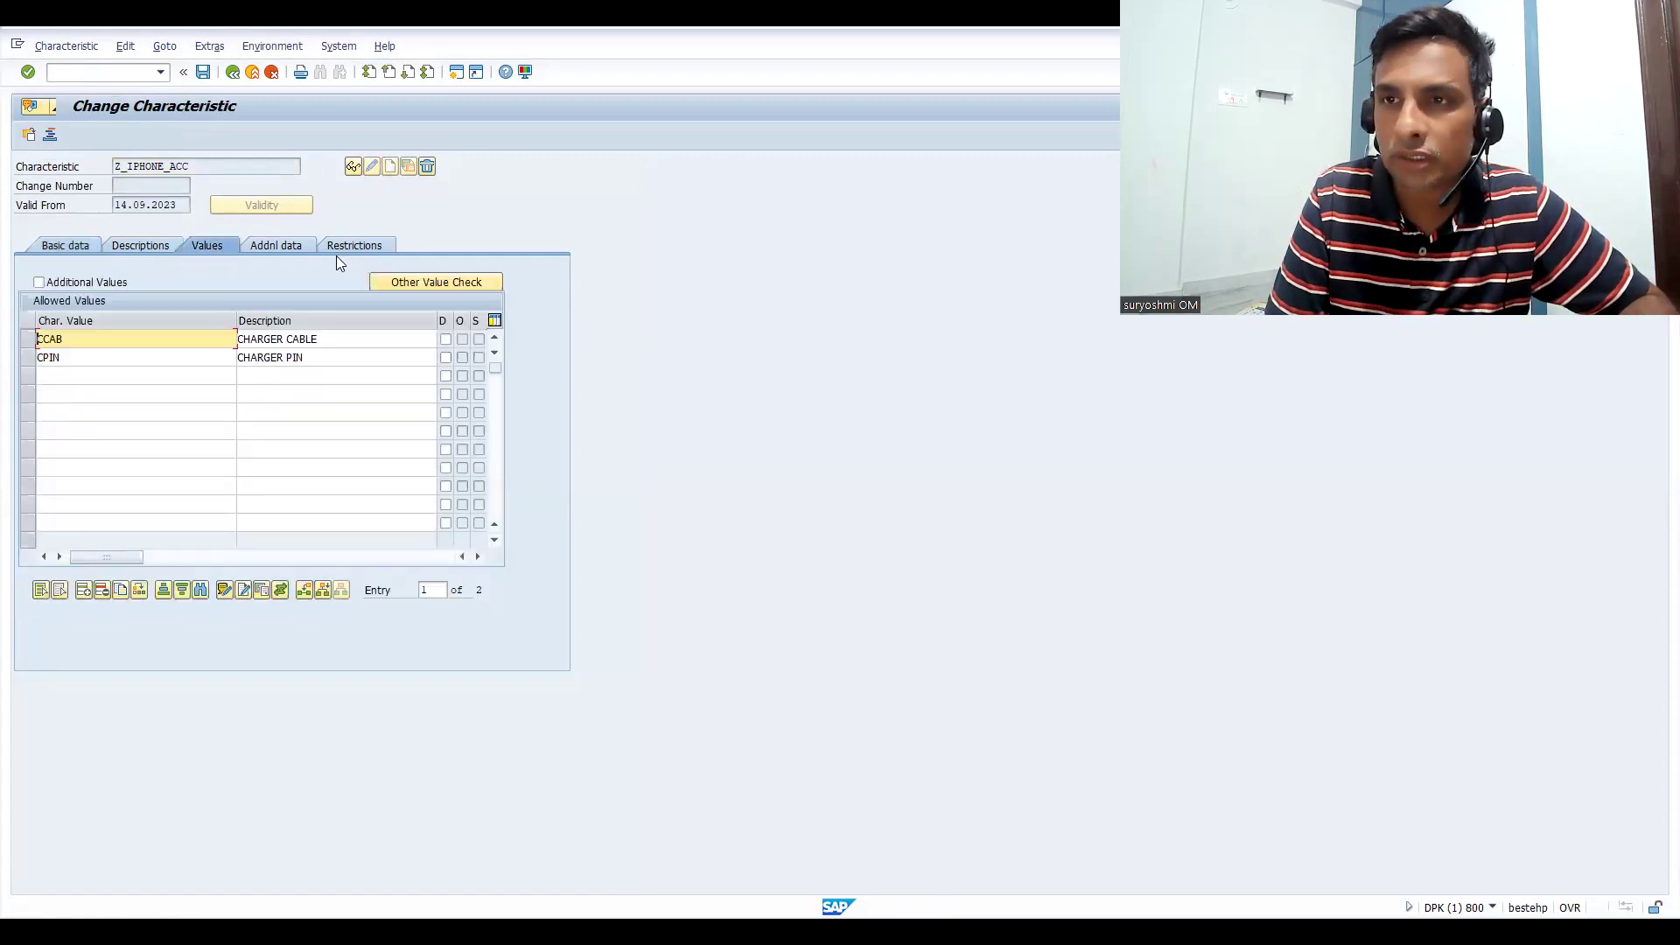
{"action": "key", "text": "ctrl+s"}
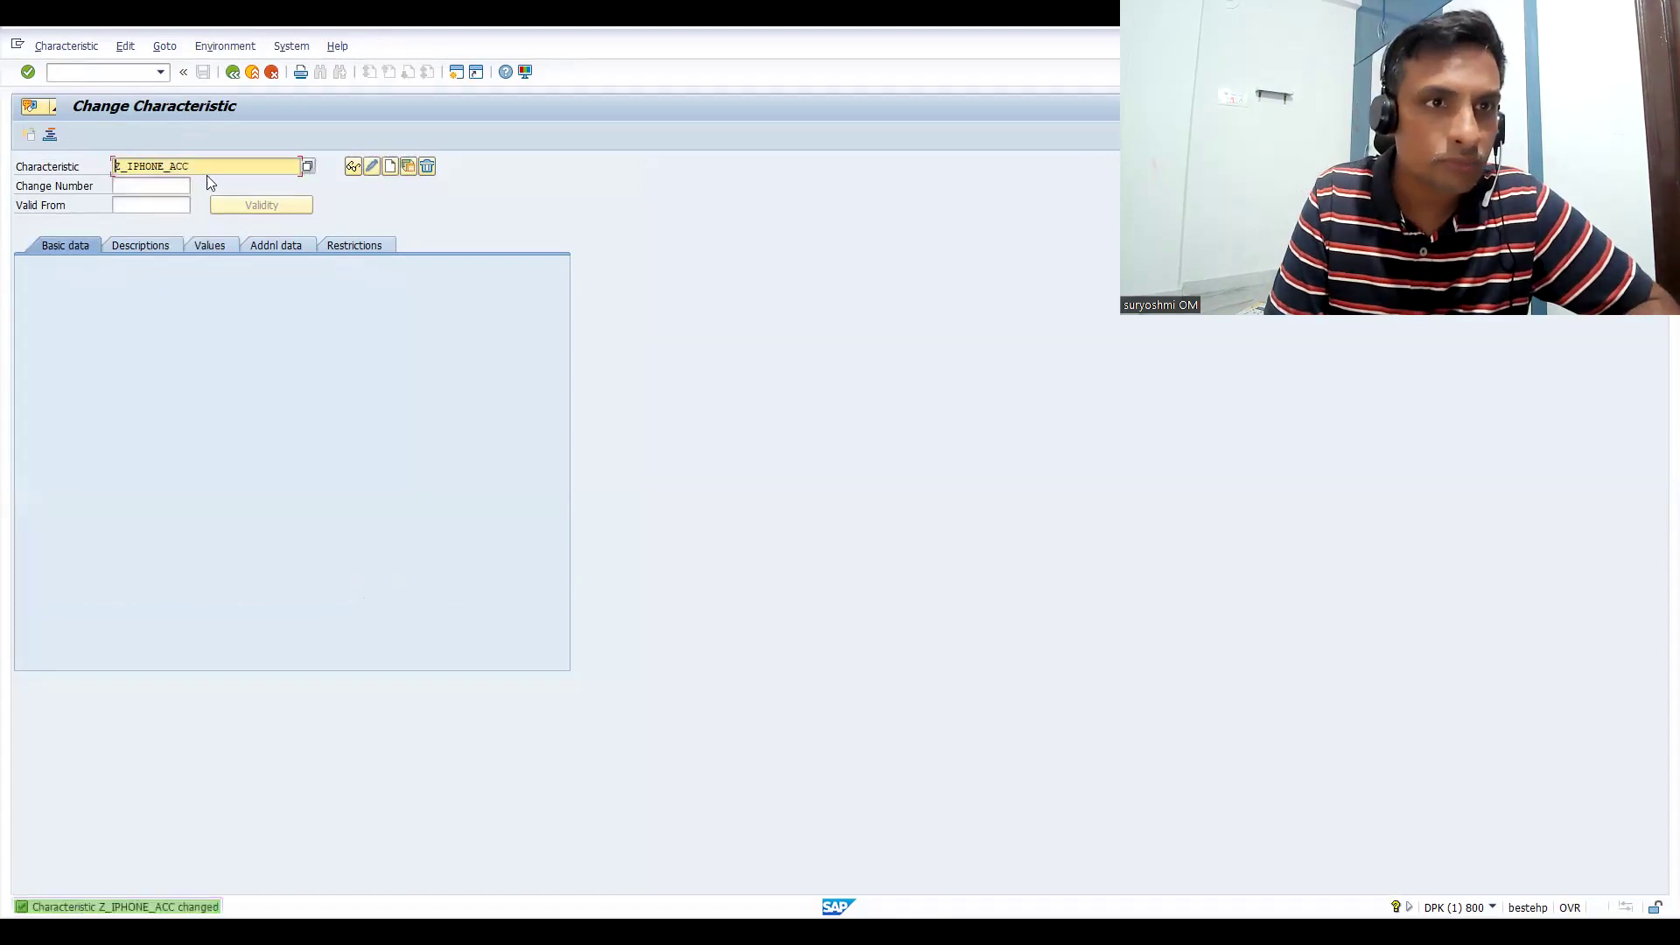
- Start CL01 and enter the new class name z_mobile
{"action": "left_click", "coordinate": [100, 74]}
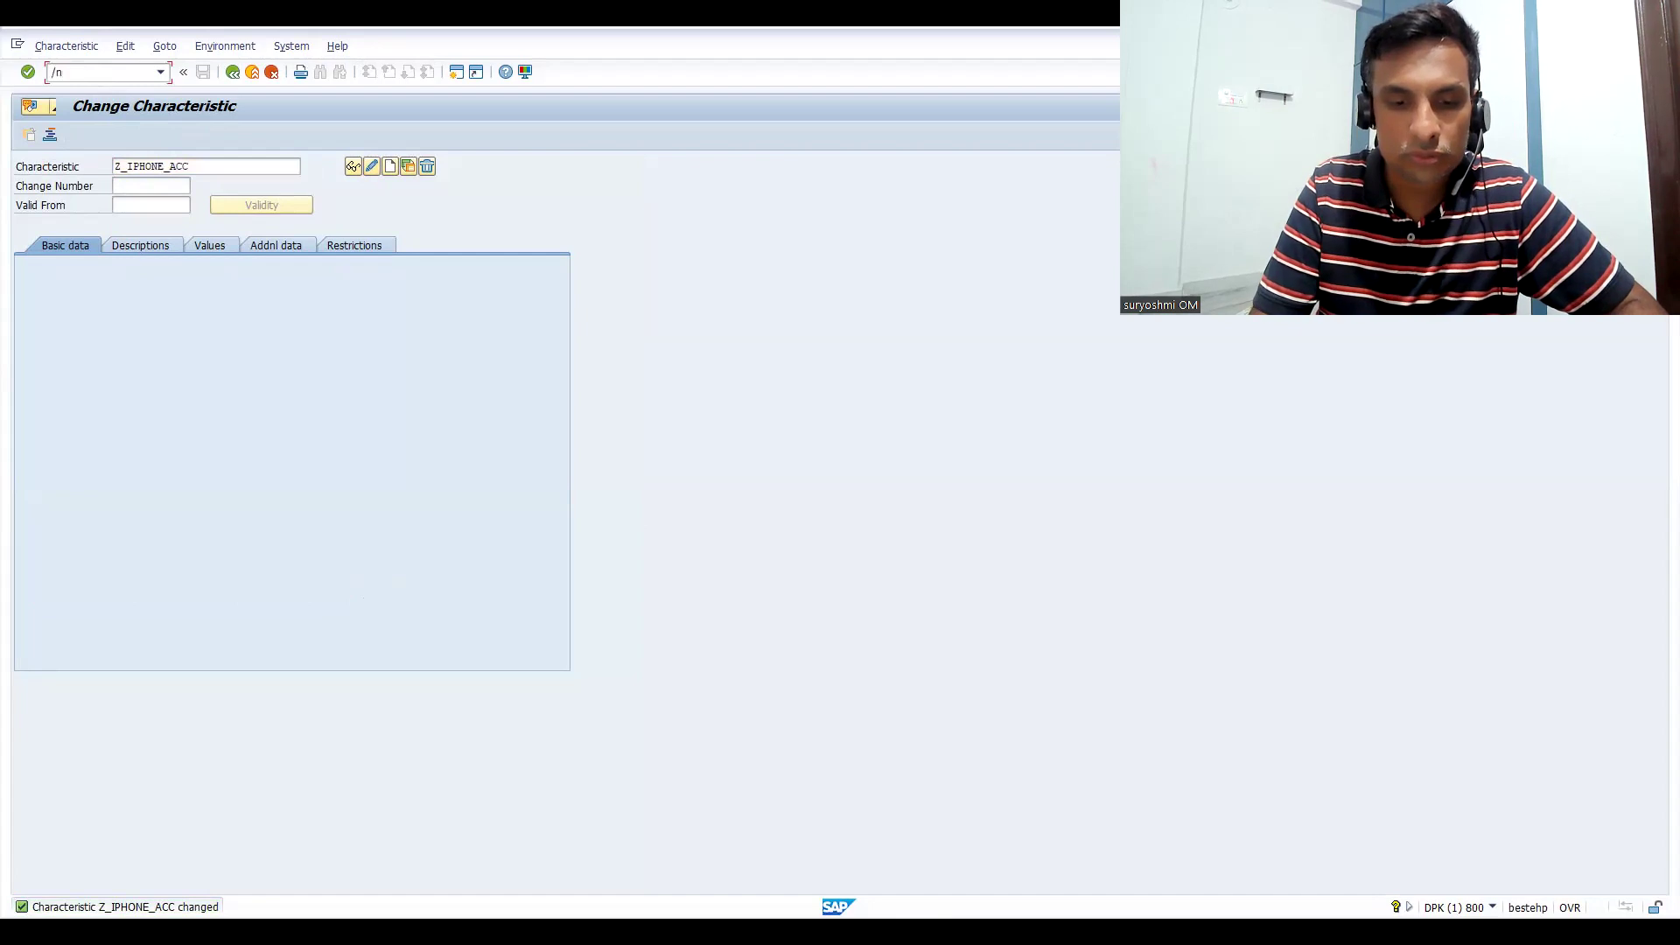
{"action": "type", "text": "/ncl01"}
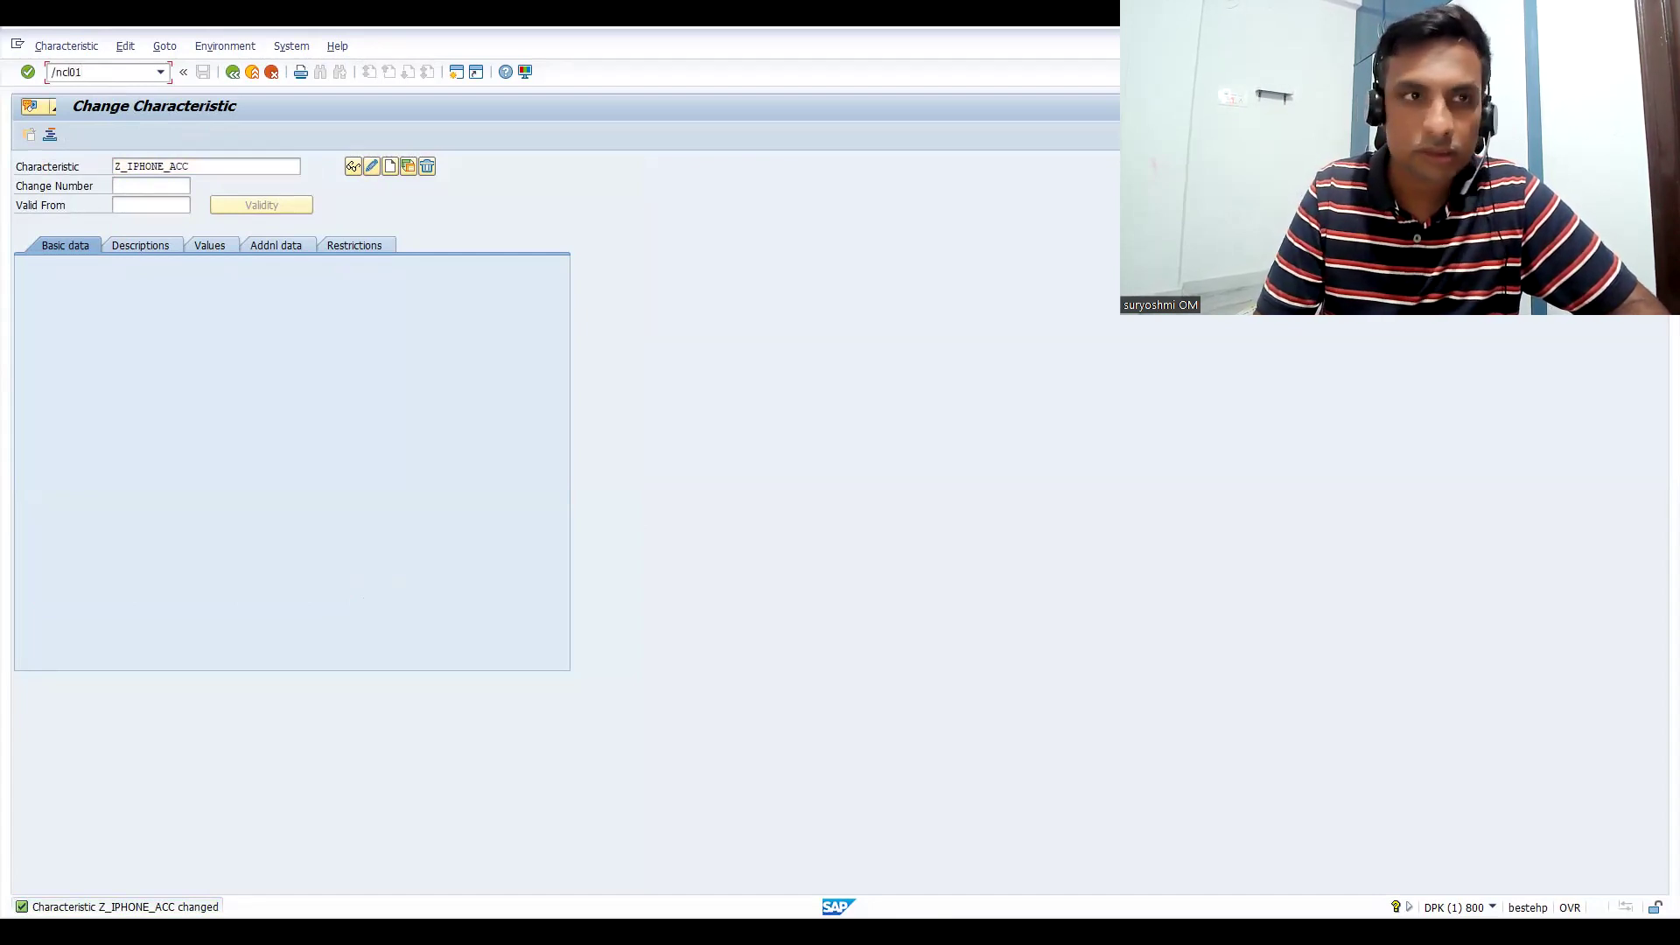
{"action": "key", "text": "Return"}
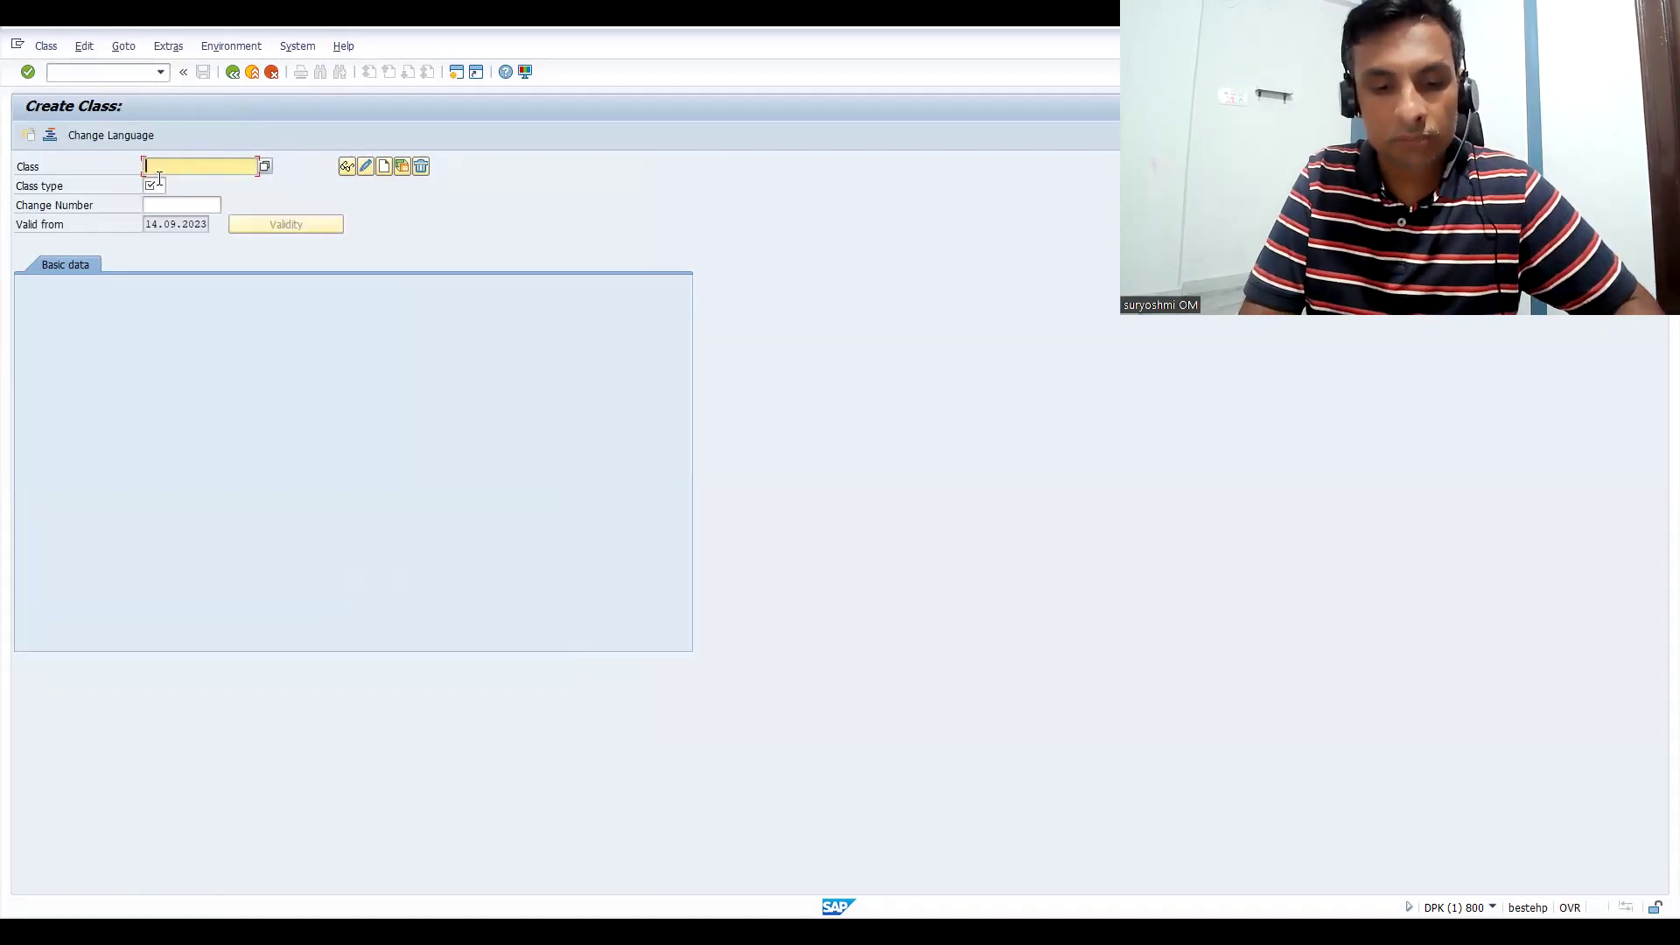
{"action": "type", "text": "z_"}
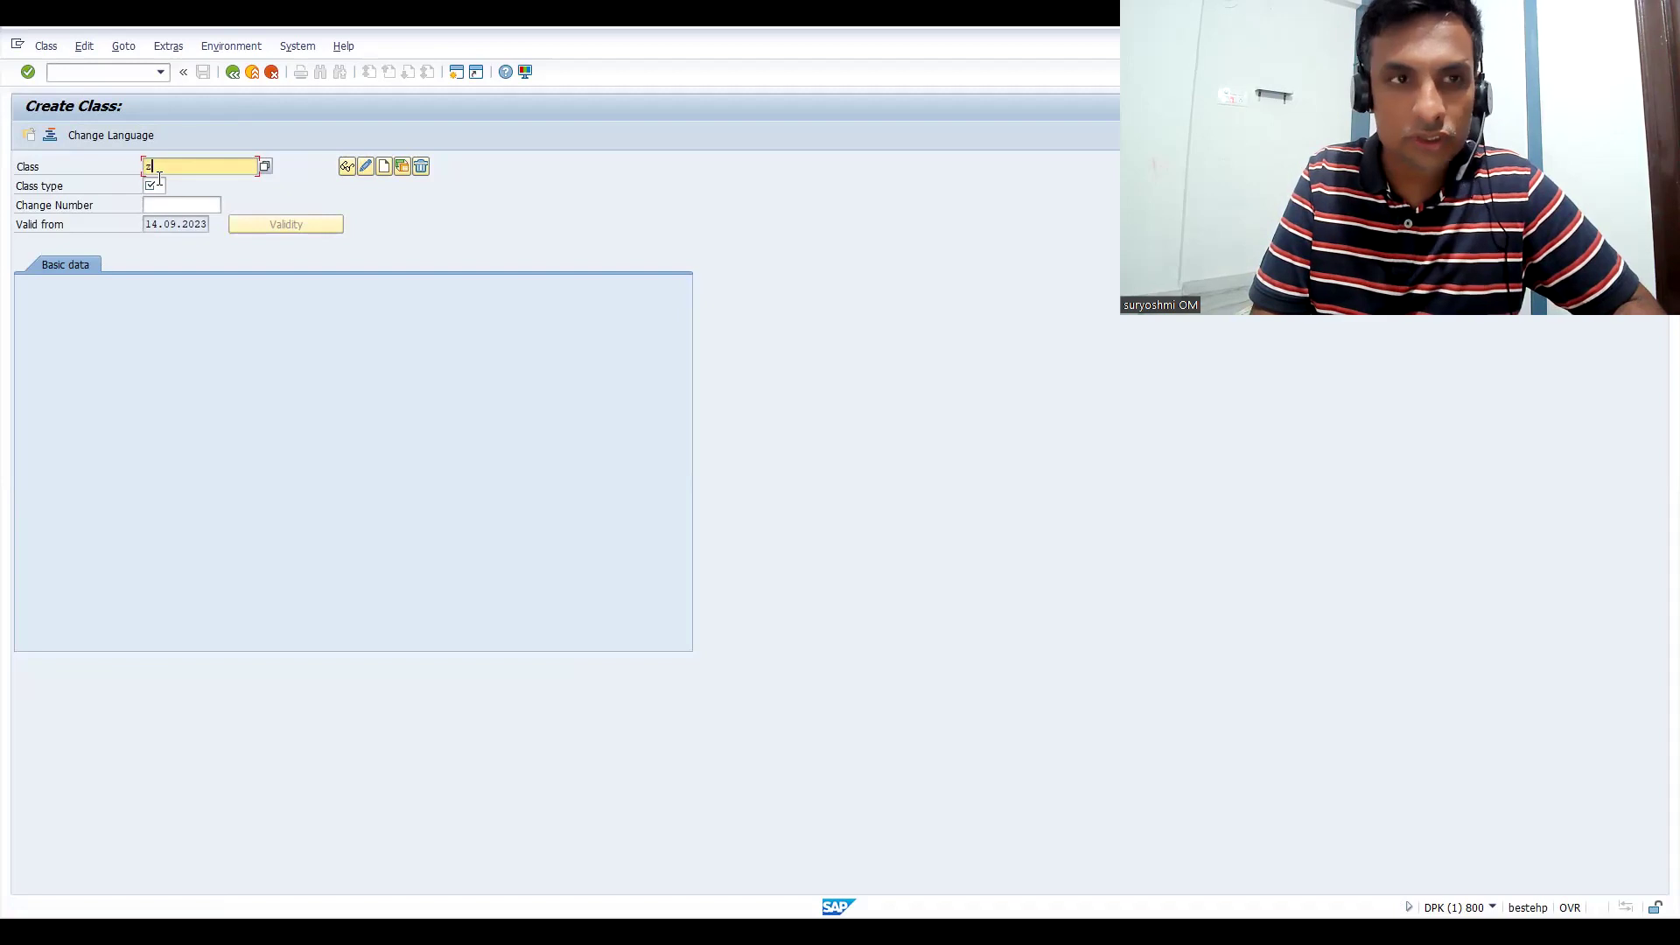
{"action": "type", "text": "mobile"}
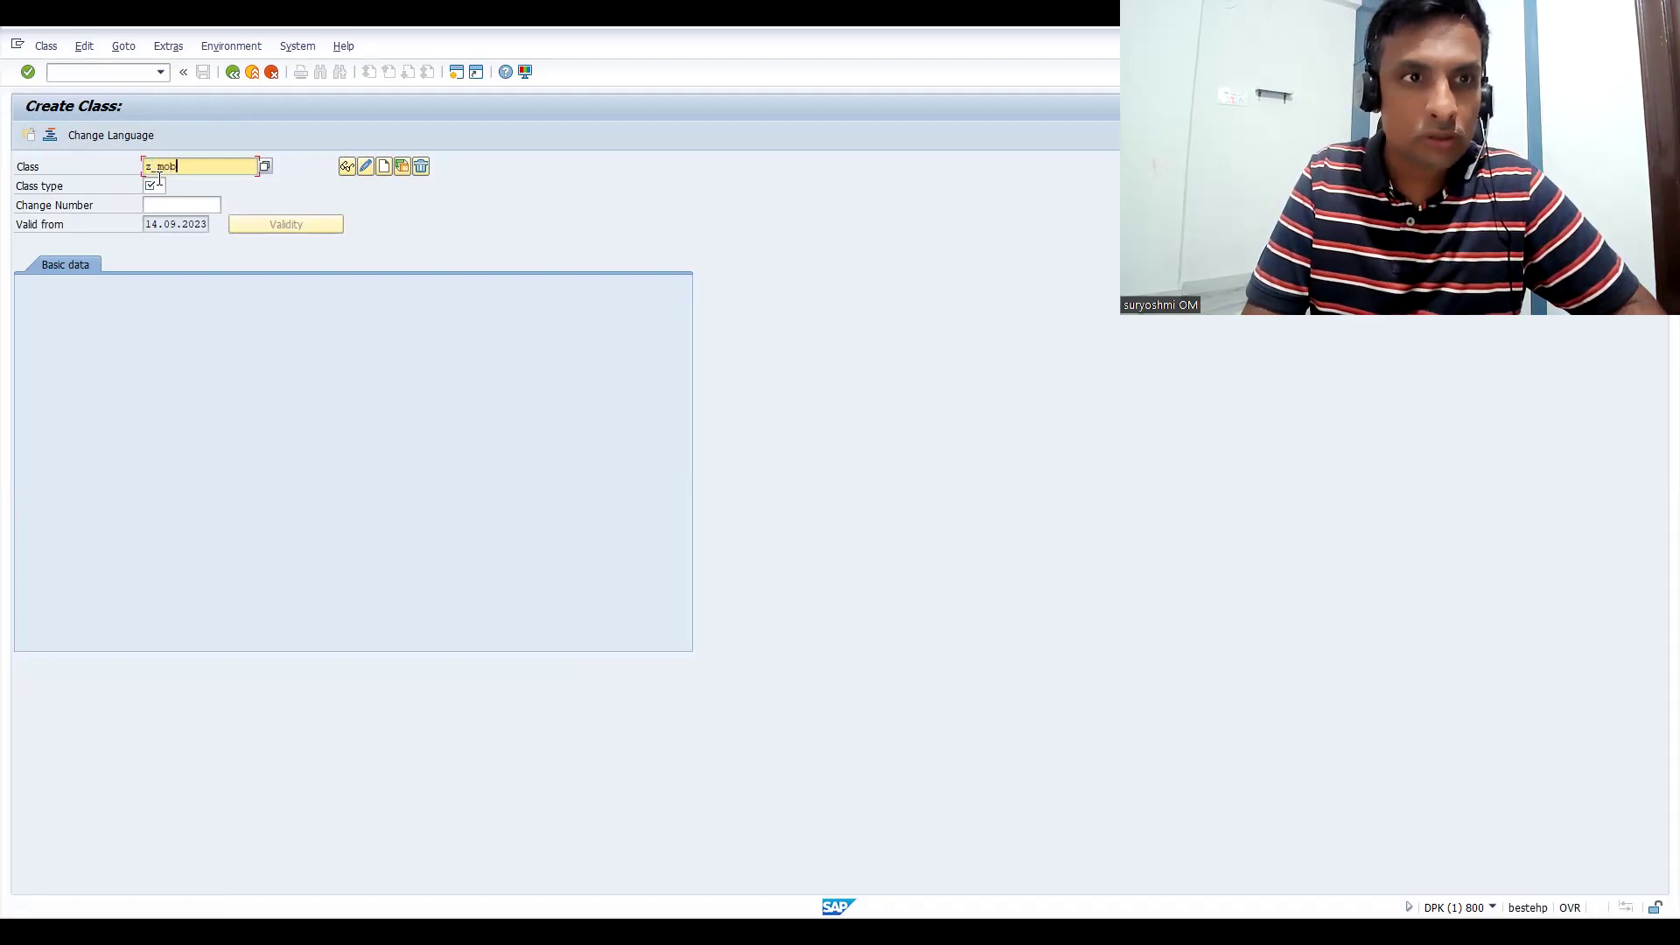
{"action": "key", "text": "BackSpace"}
{"action": "key", "text": "BackSpace"}
{"action": "key", "text": "BackSpace"}
{"action": "key", "text": "BackSpace"}
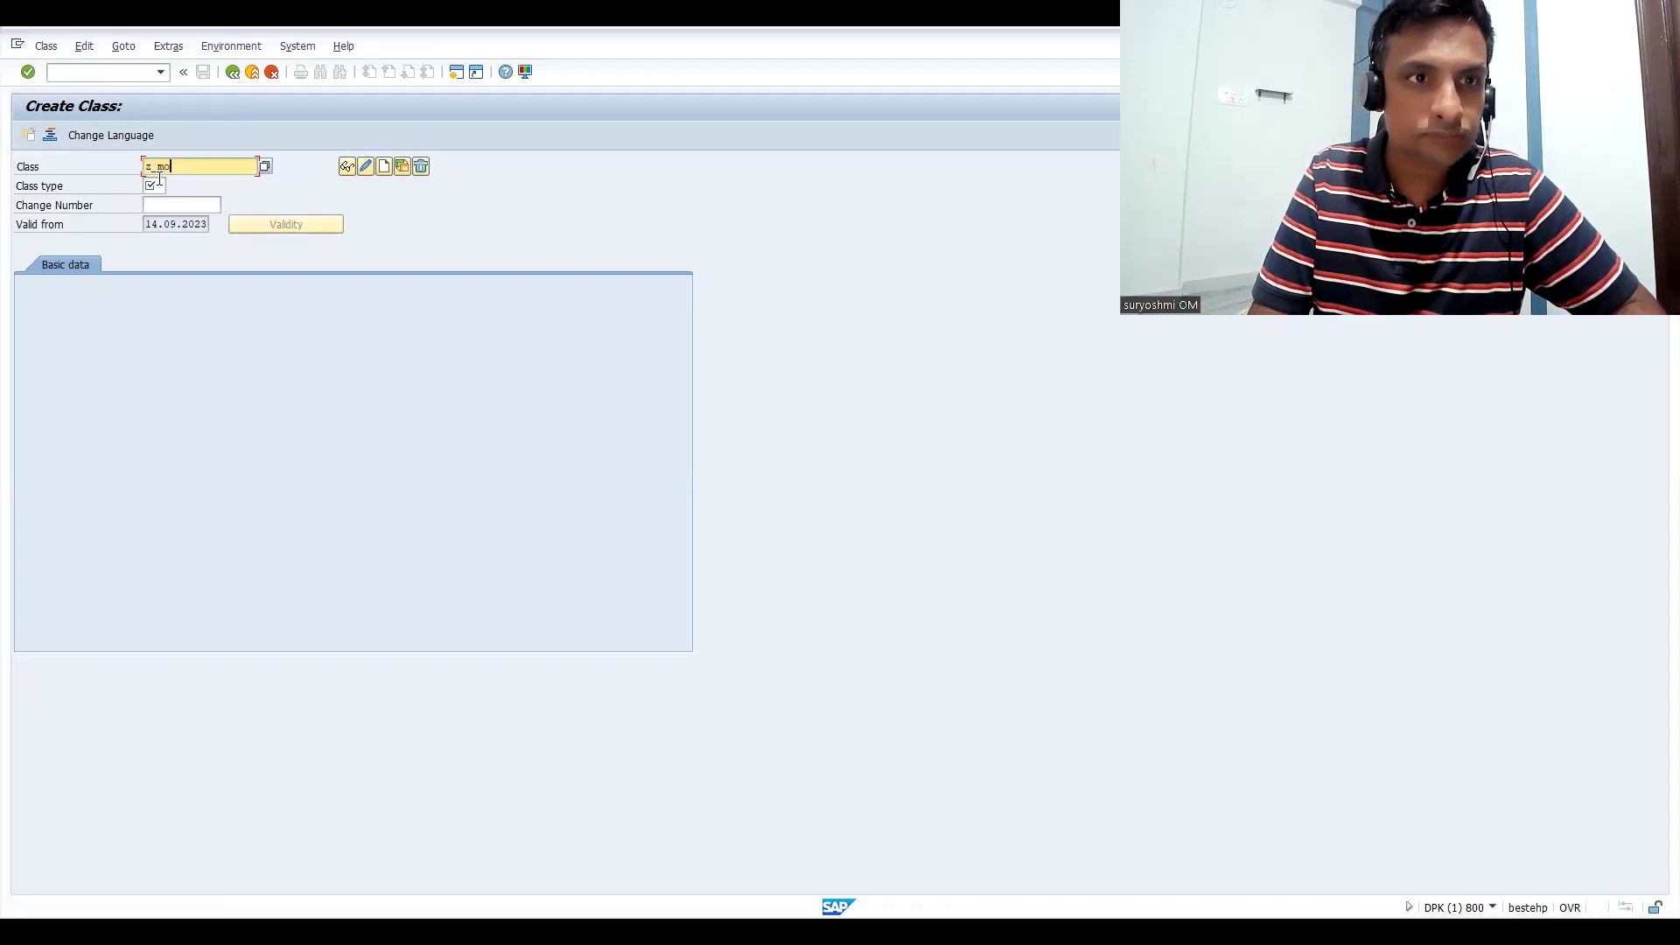
{"action": "type", "text": "bile"}
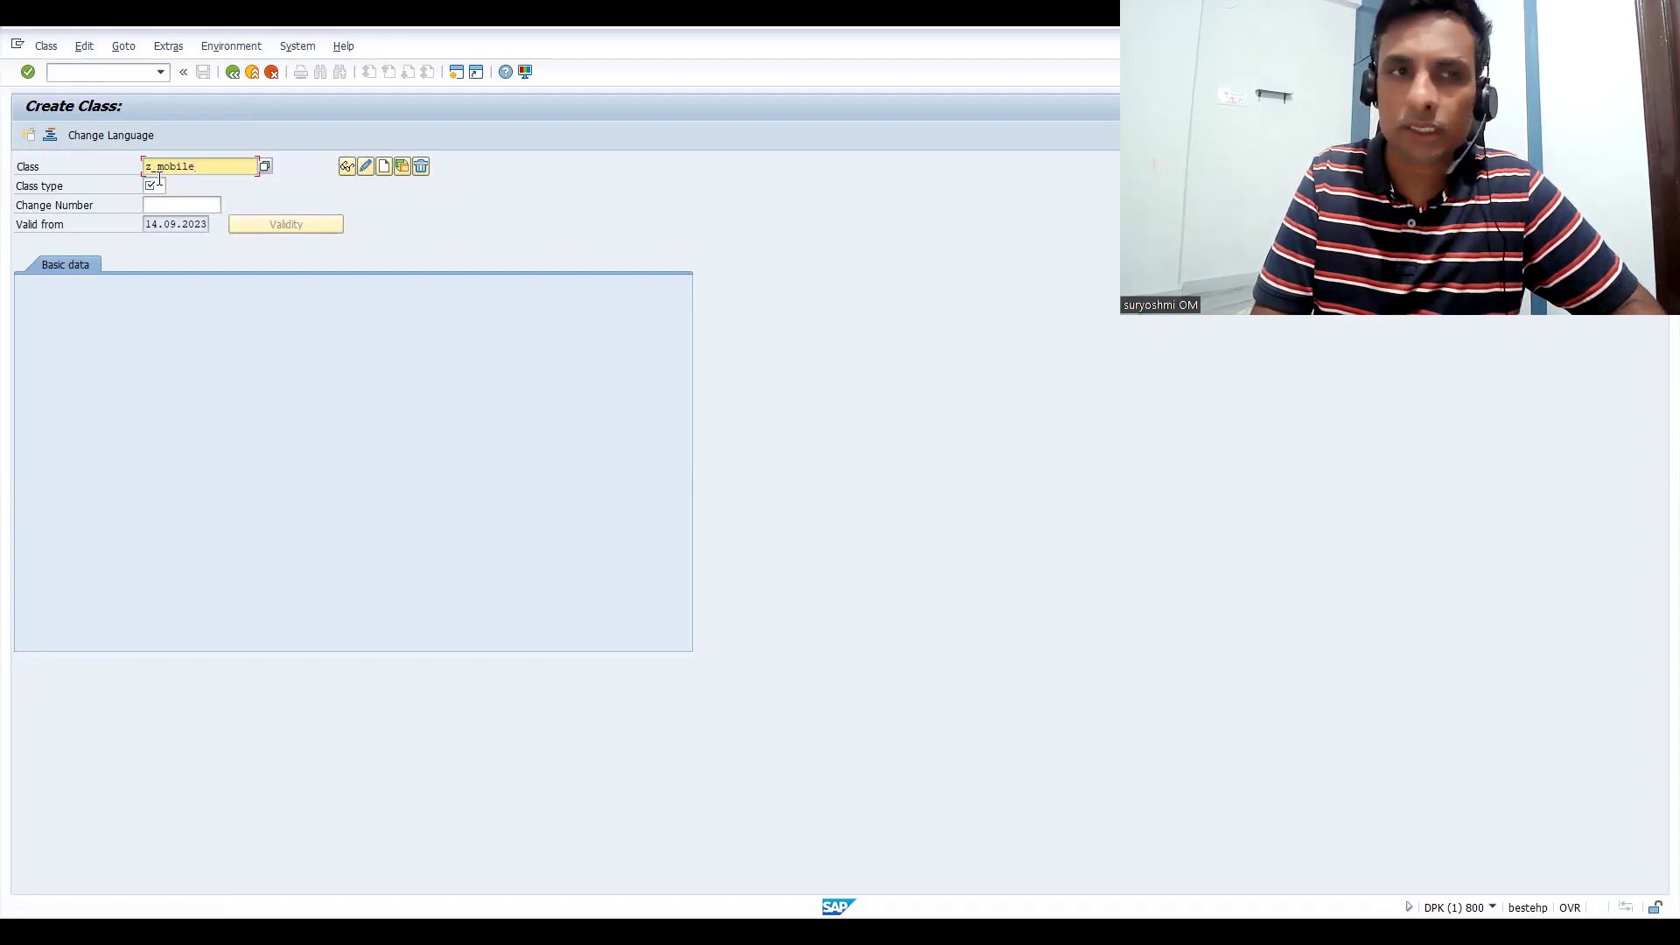
{"action": "type", "text": "le"}
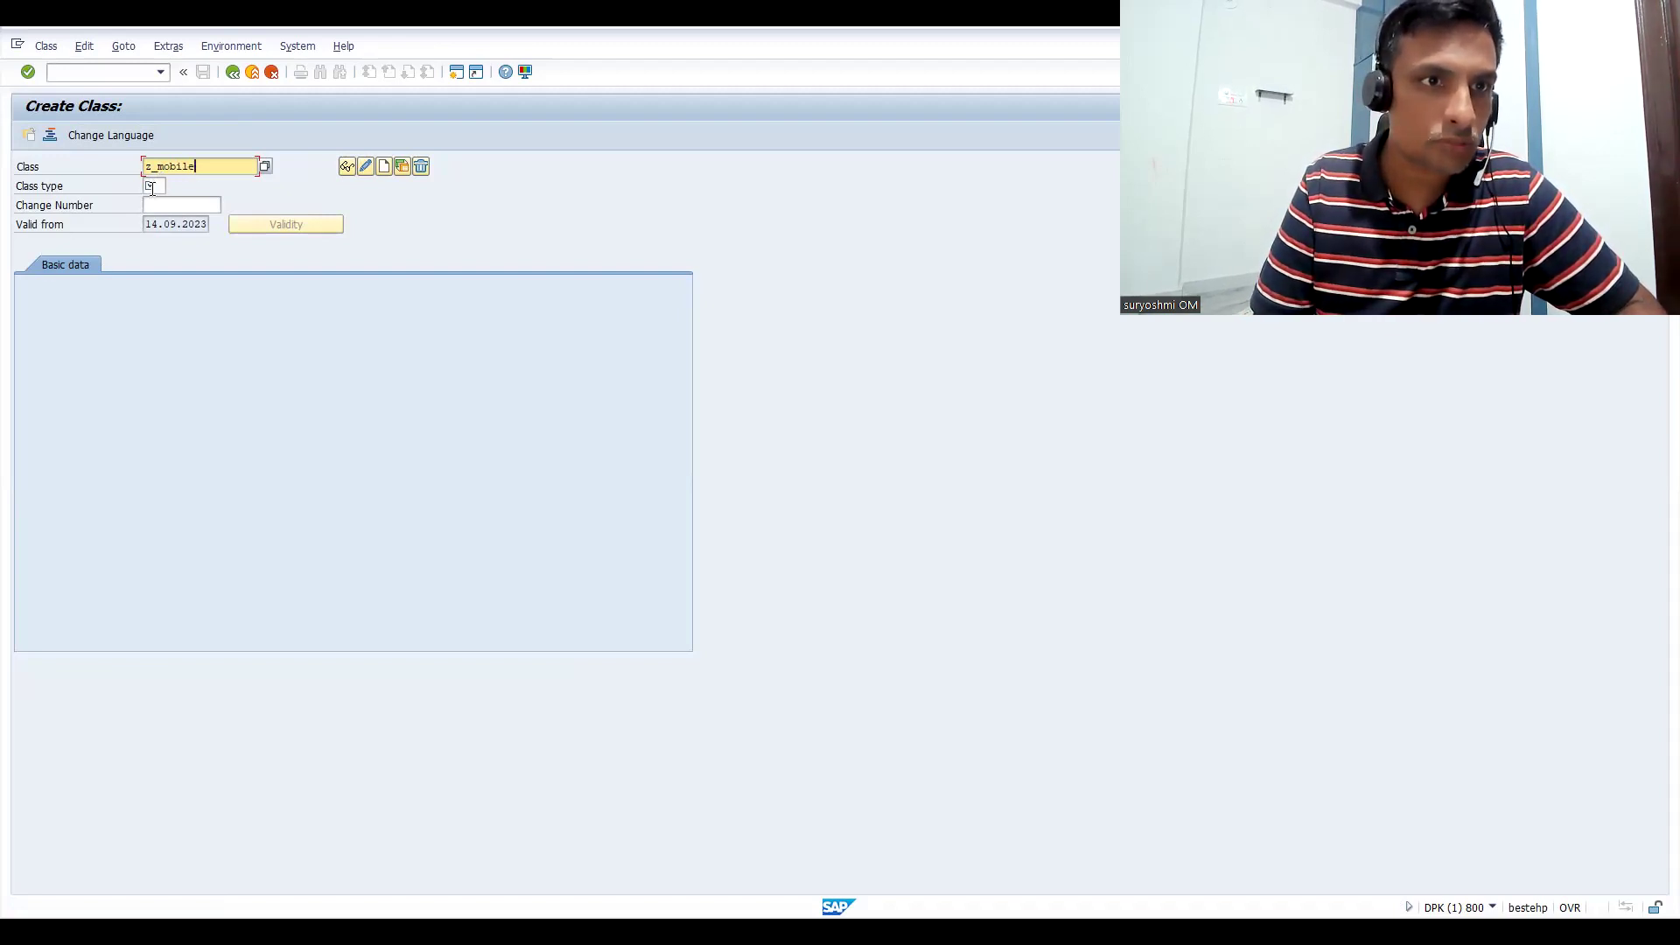
- Set the class type to 300 Variants, picking it from the class type list
{"action": "left_click", "coordinate": [152, 188]}
{"action": "type", "text": "300"}
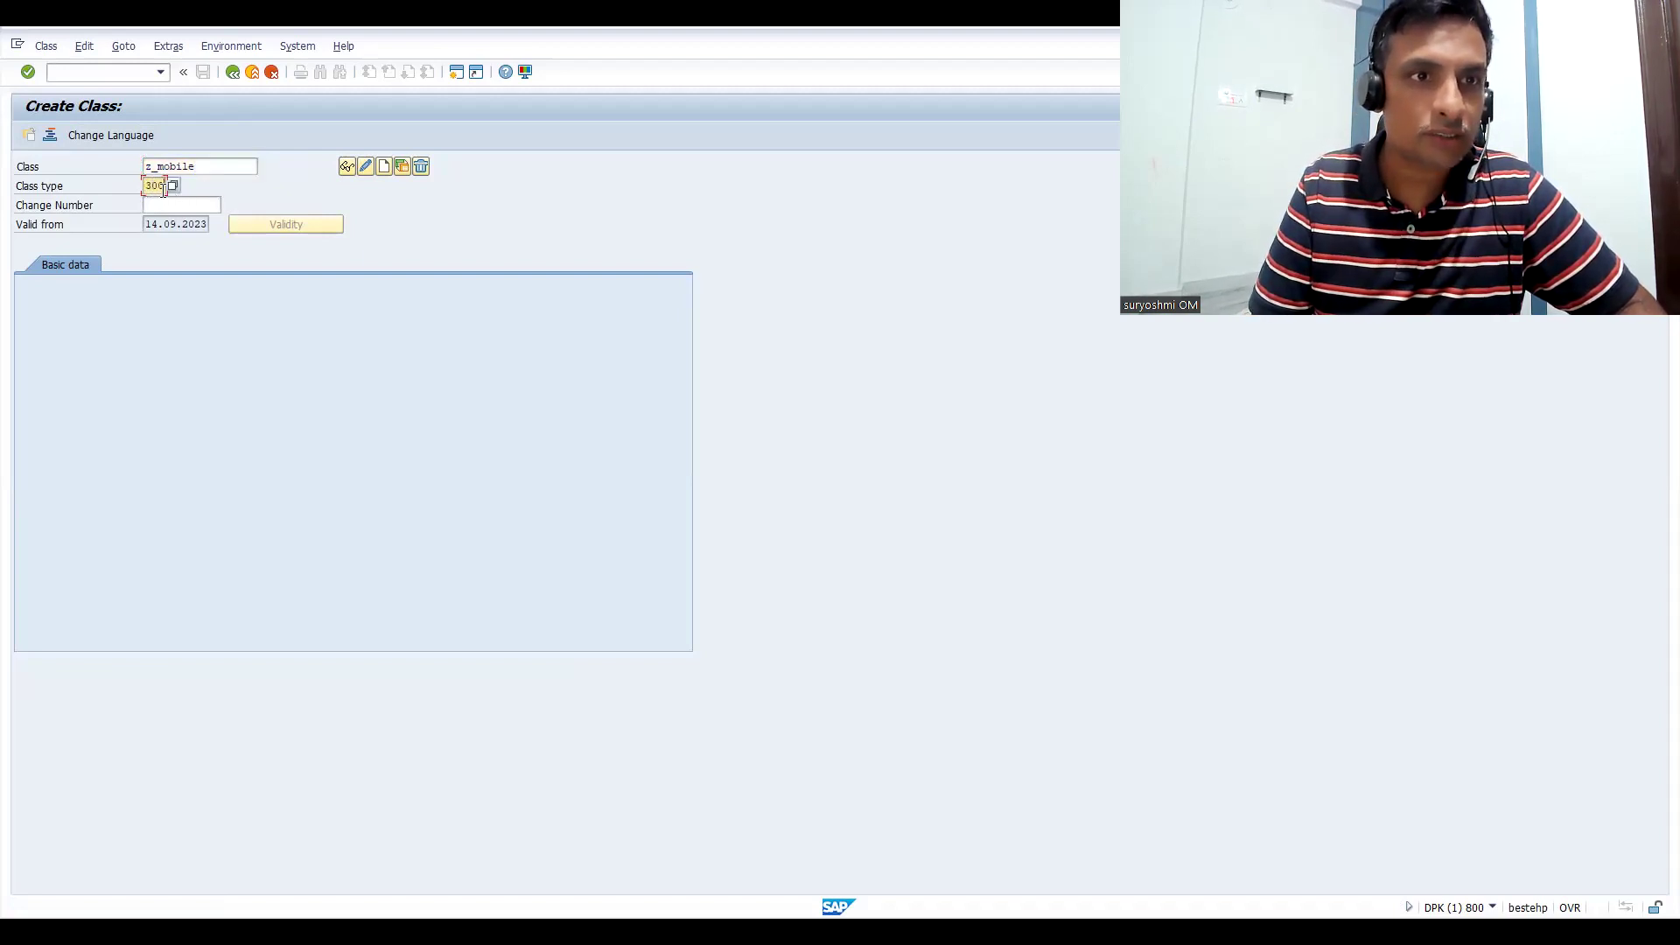
{"action": "key", "text": "Return"}
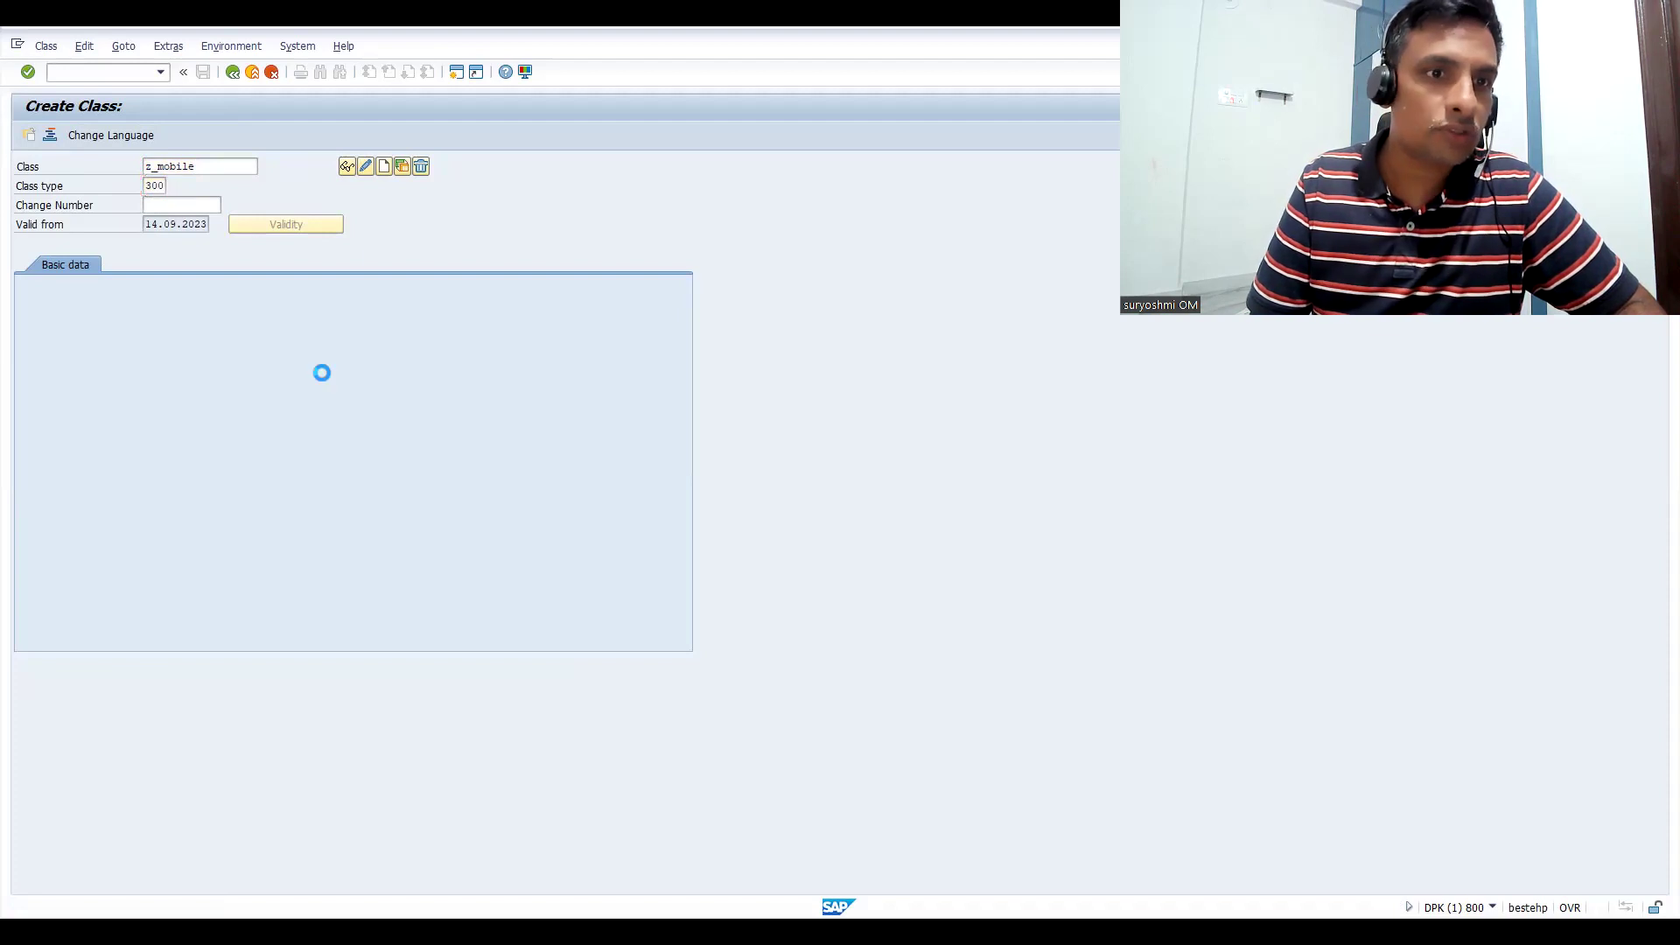
{"action": "key", "text": "F4"}
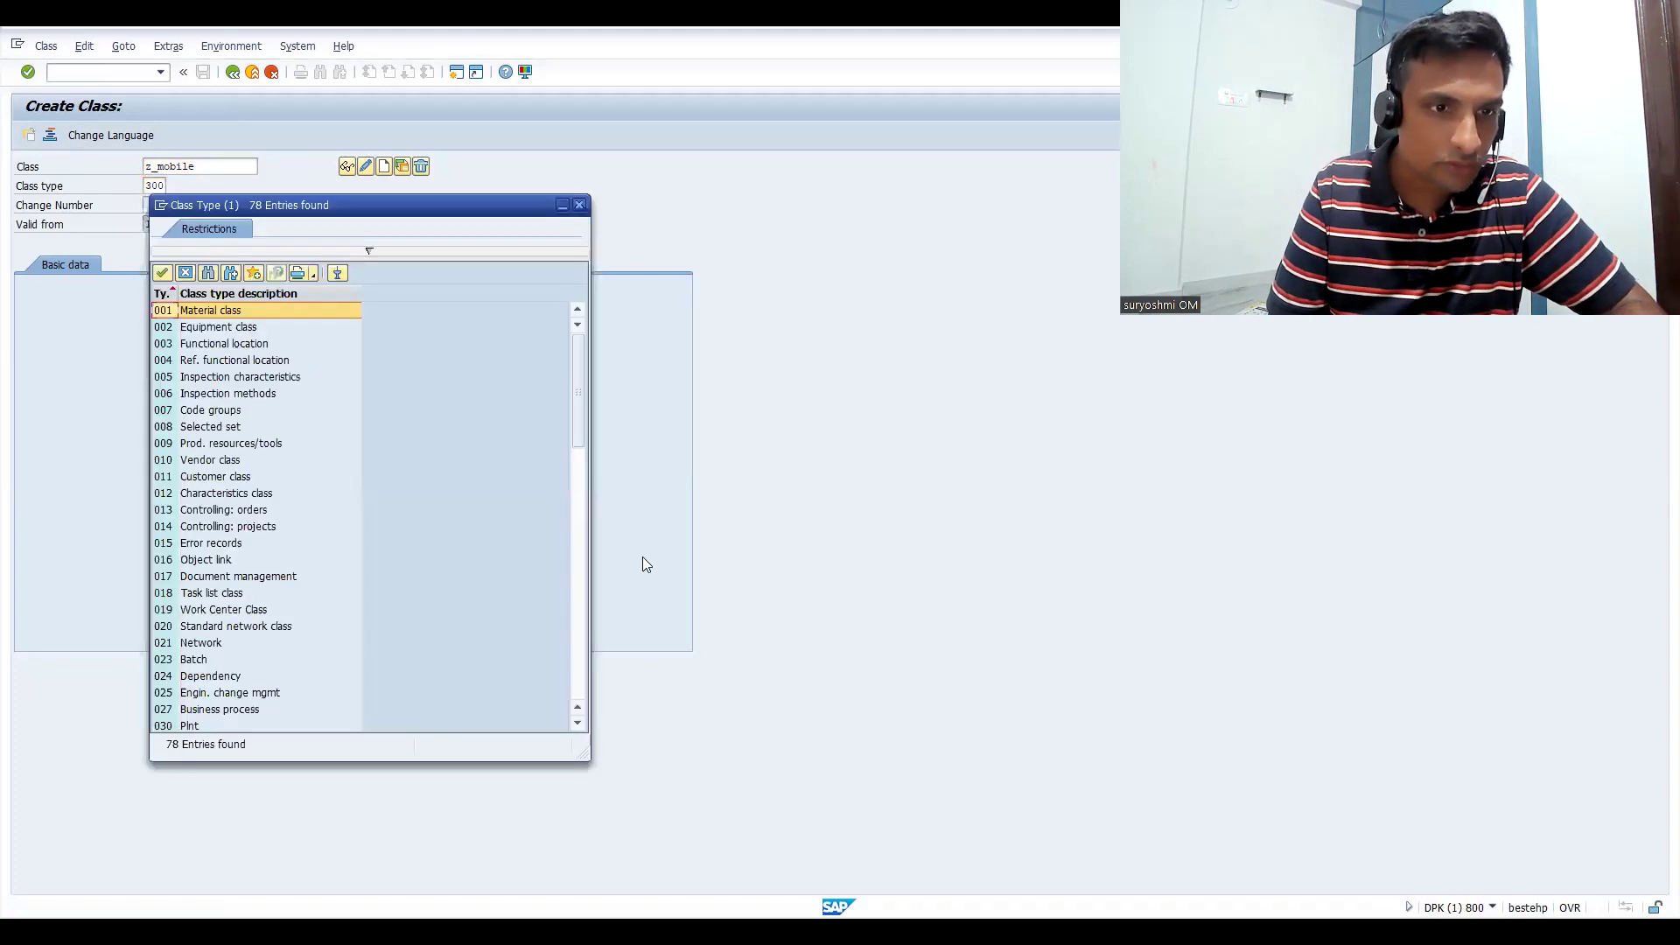
{"action": "left_click", "coordinate": [201, 660]}
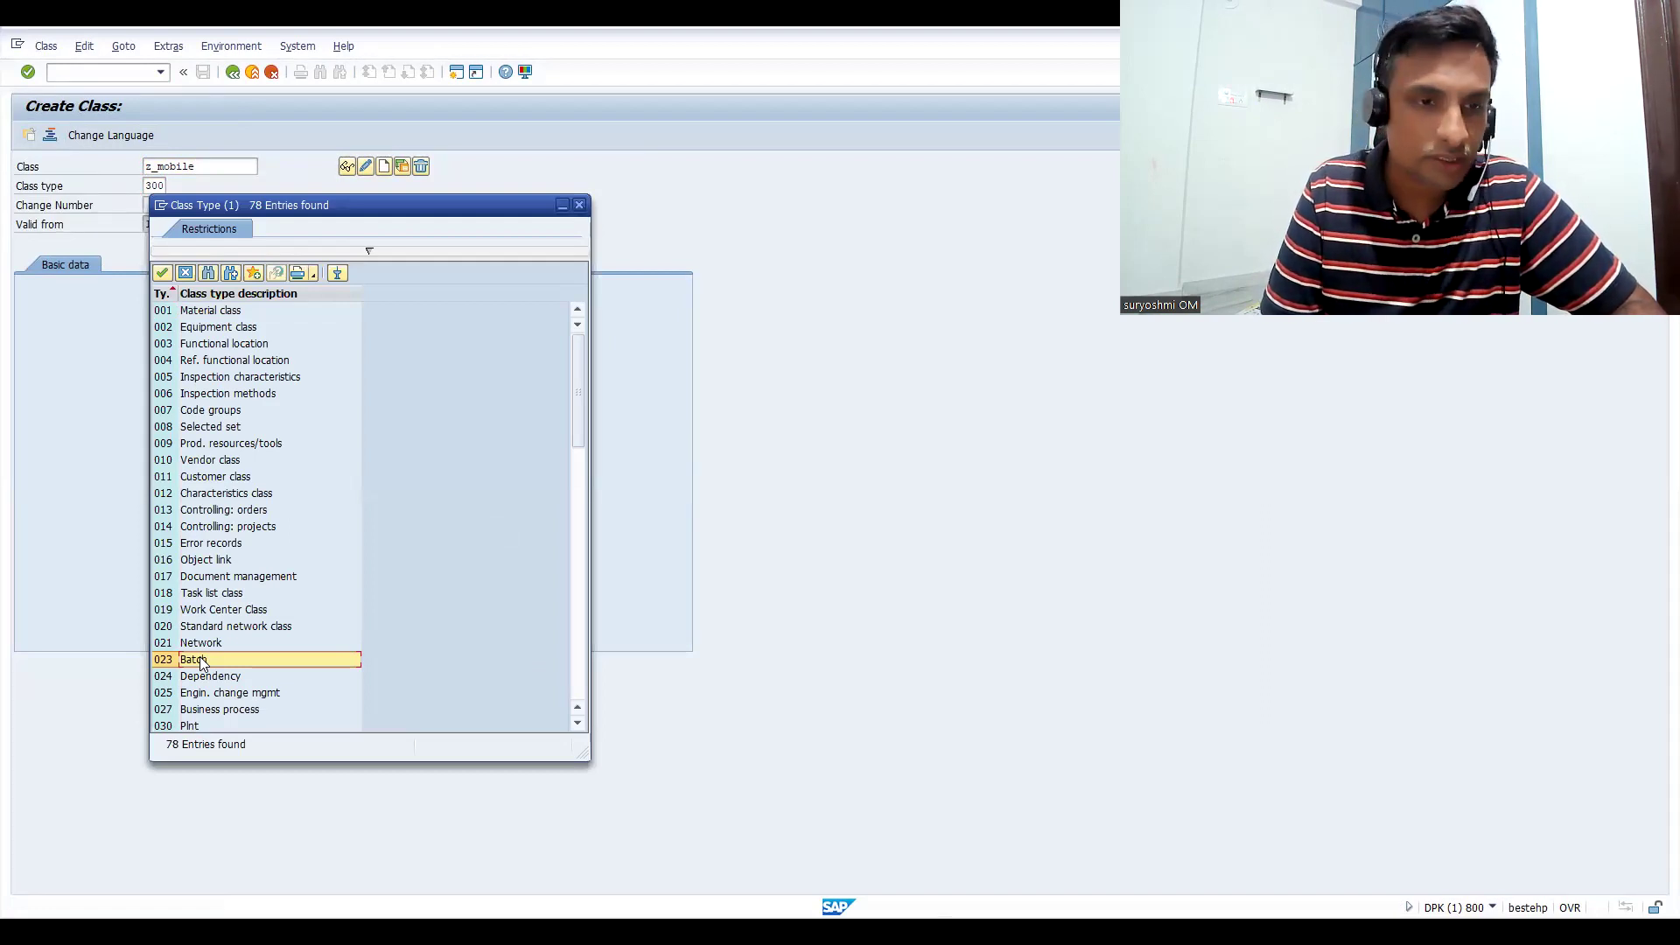
{"action": "left_click", "coordinate": [189, 482]}
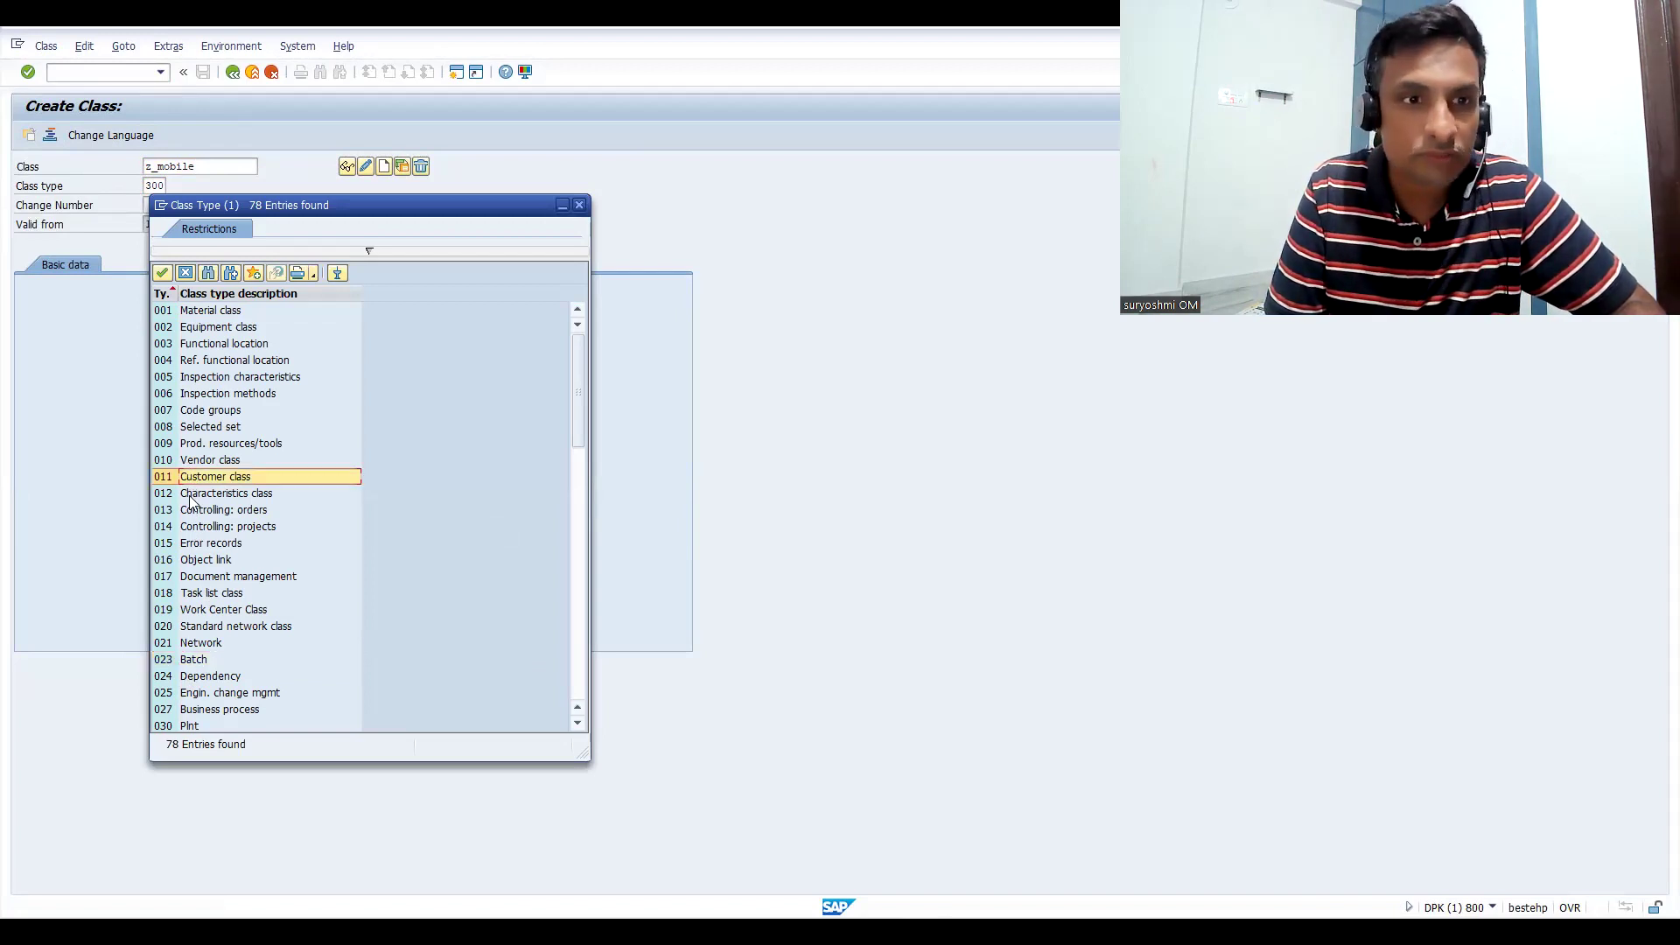
{"action": "left_click", "coordinate": [191, 495]}
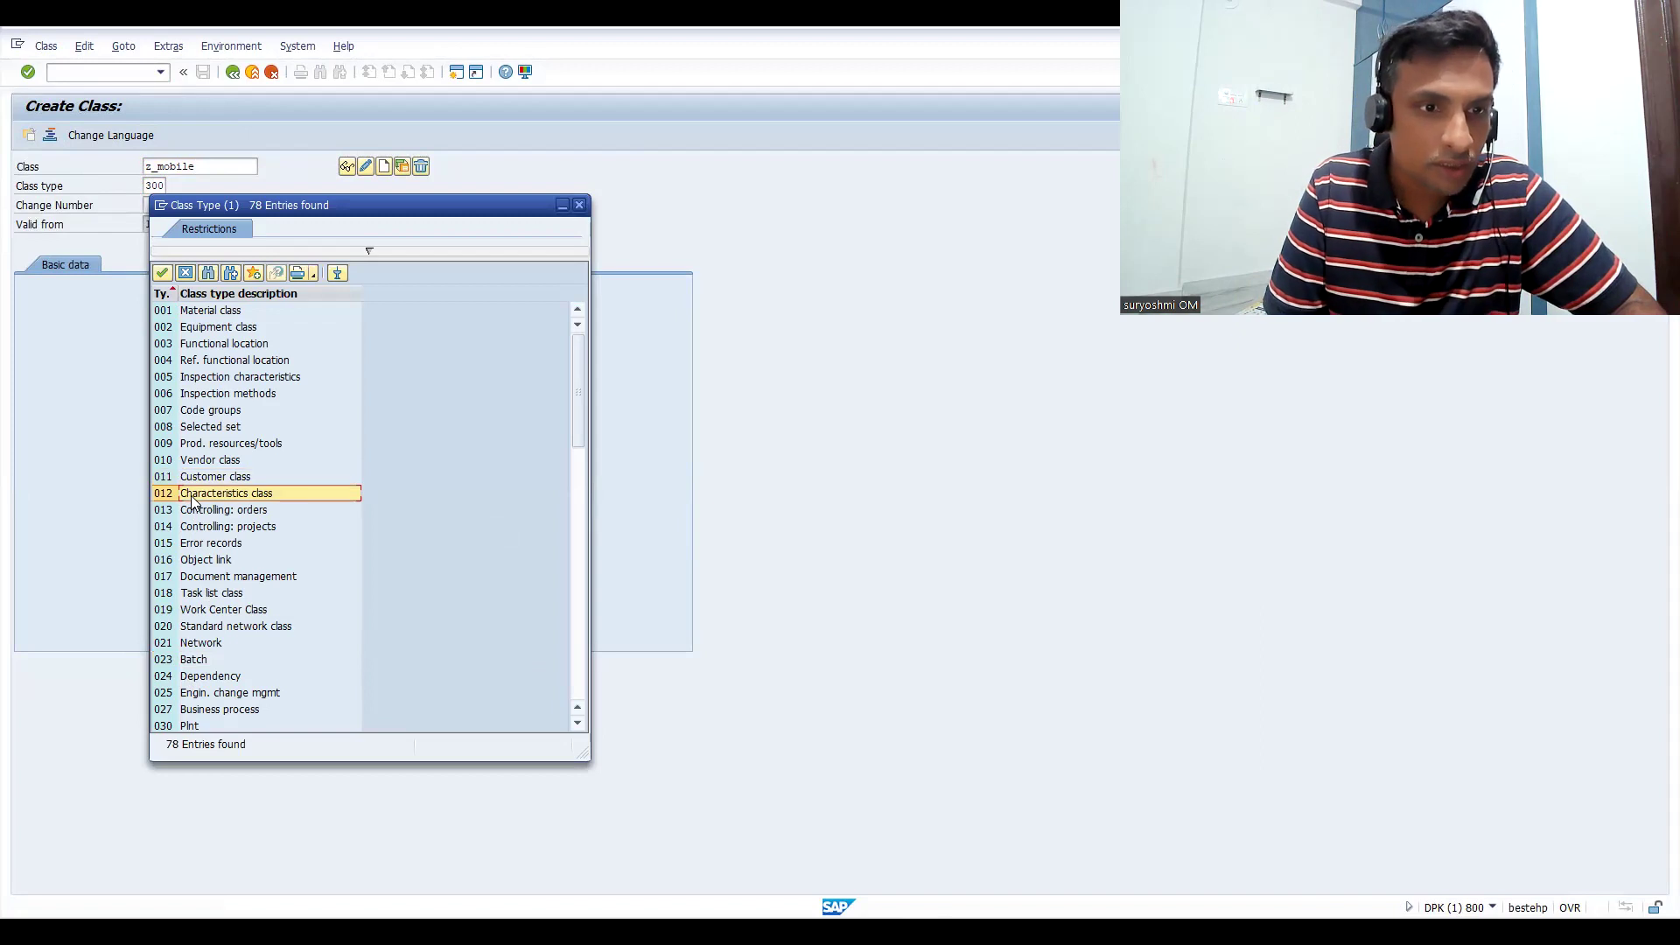
{"action": "left_click", "coordinate": [579, 671]}
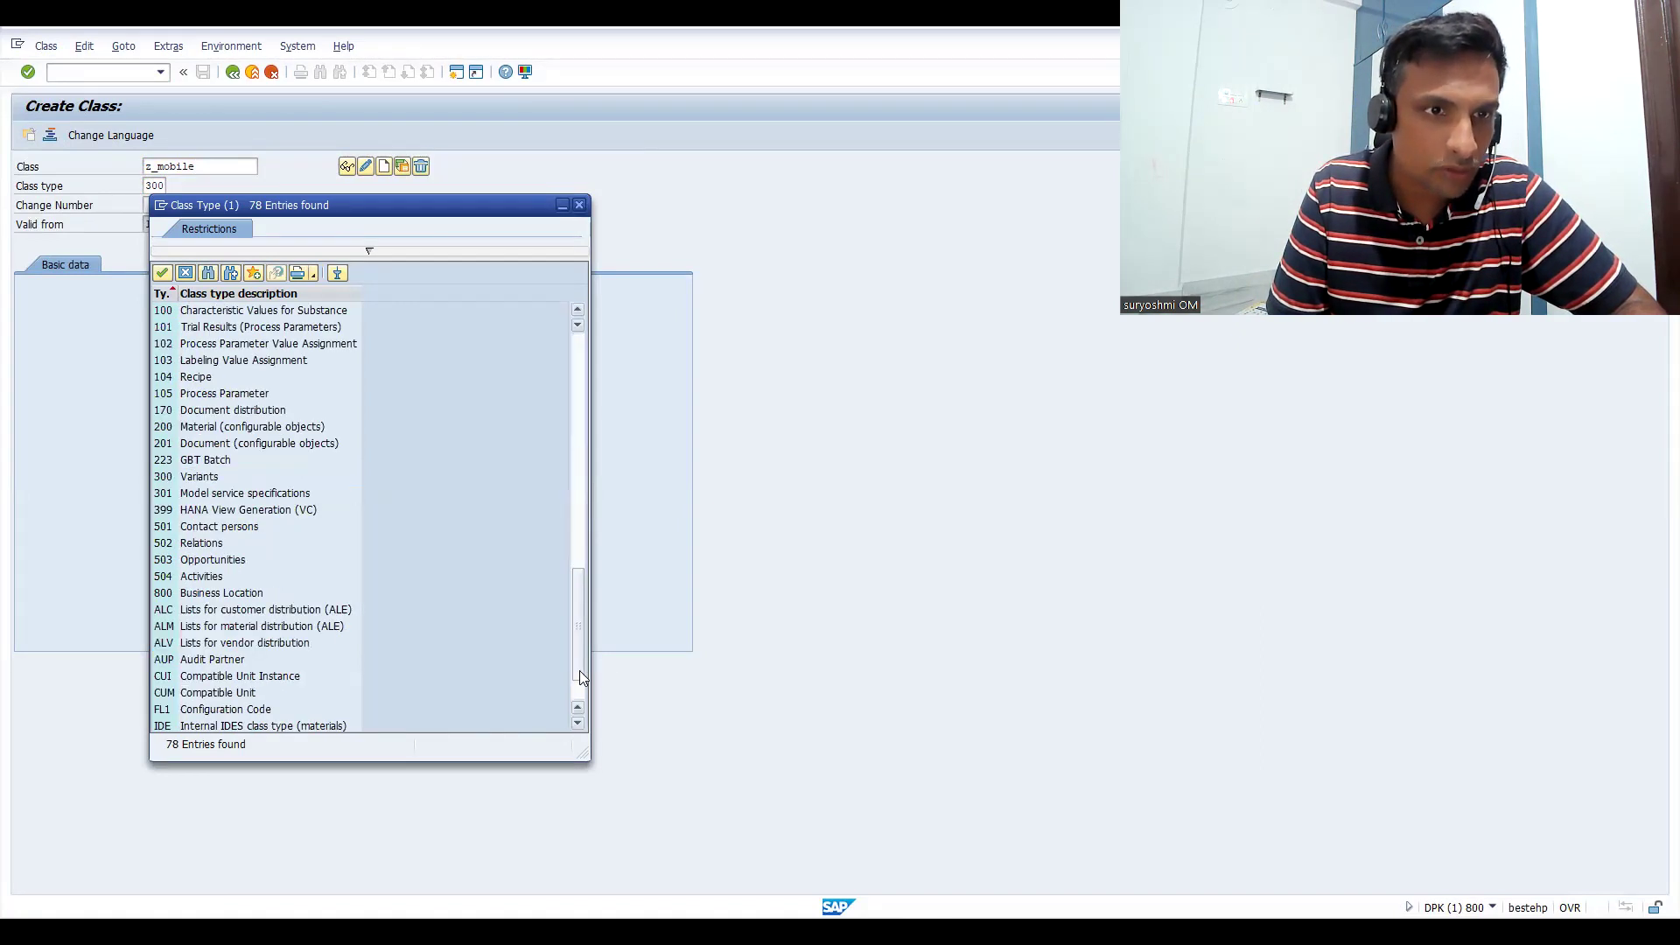
{"action": "left_click", "coordinate": [207, 477]}
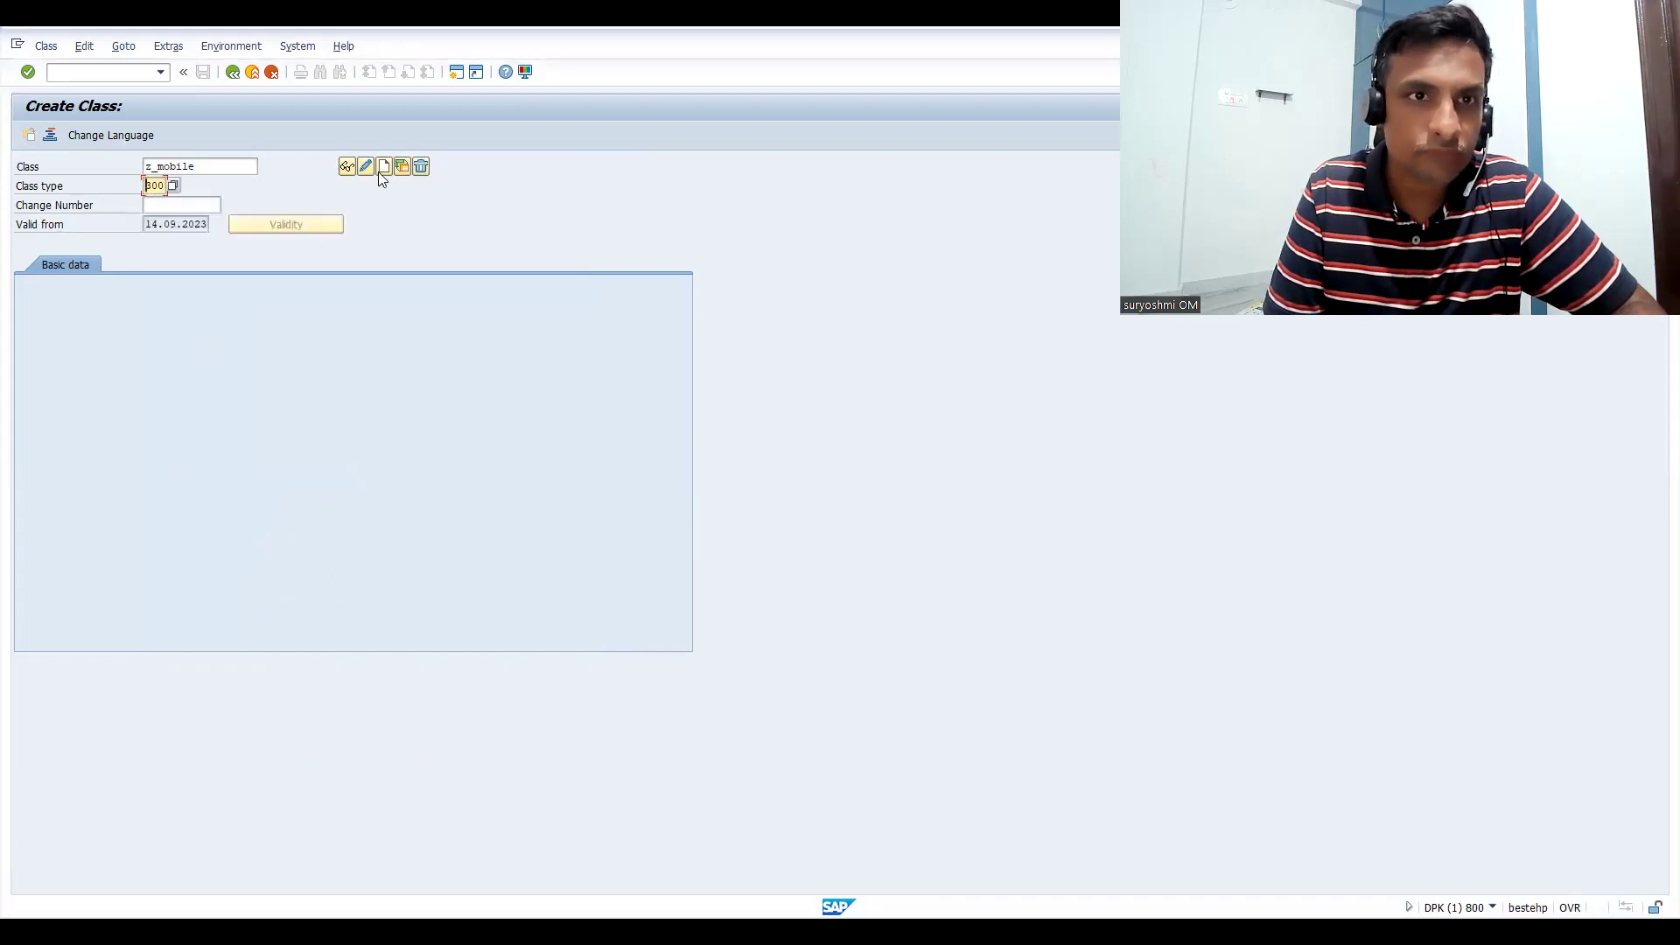
- Create class Z_MOBILE with description Z_mobile and status 1 Released
{"action": "left_click", "coordinate": [379, 173]}
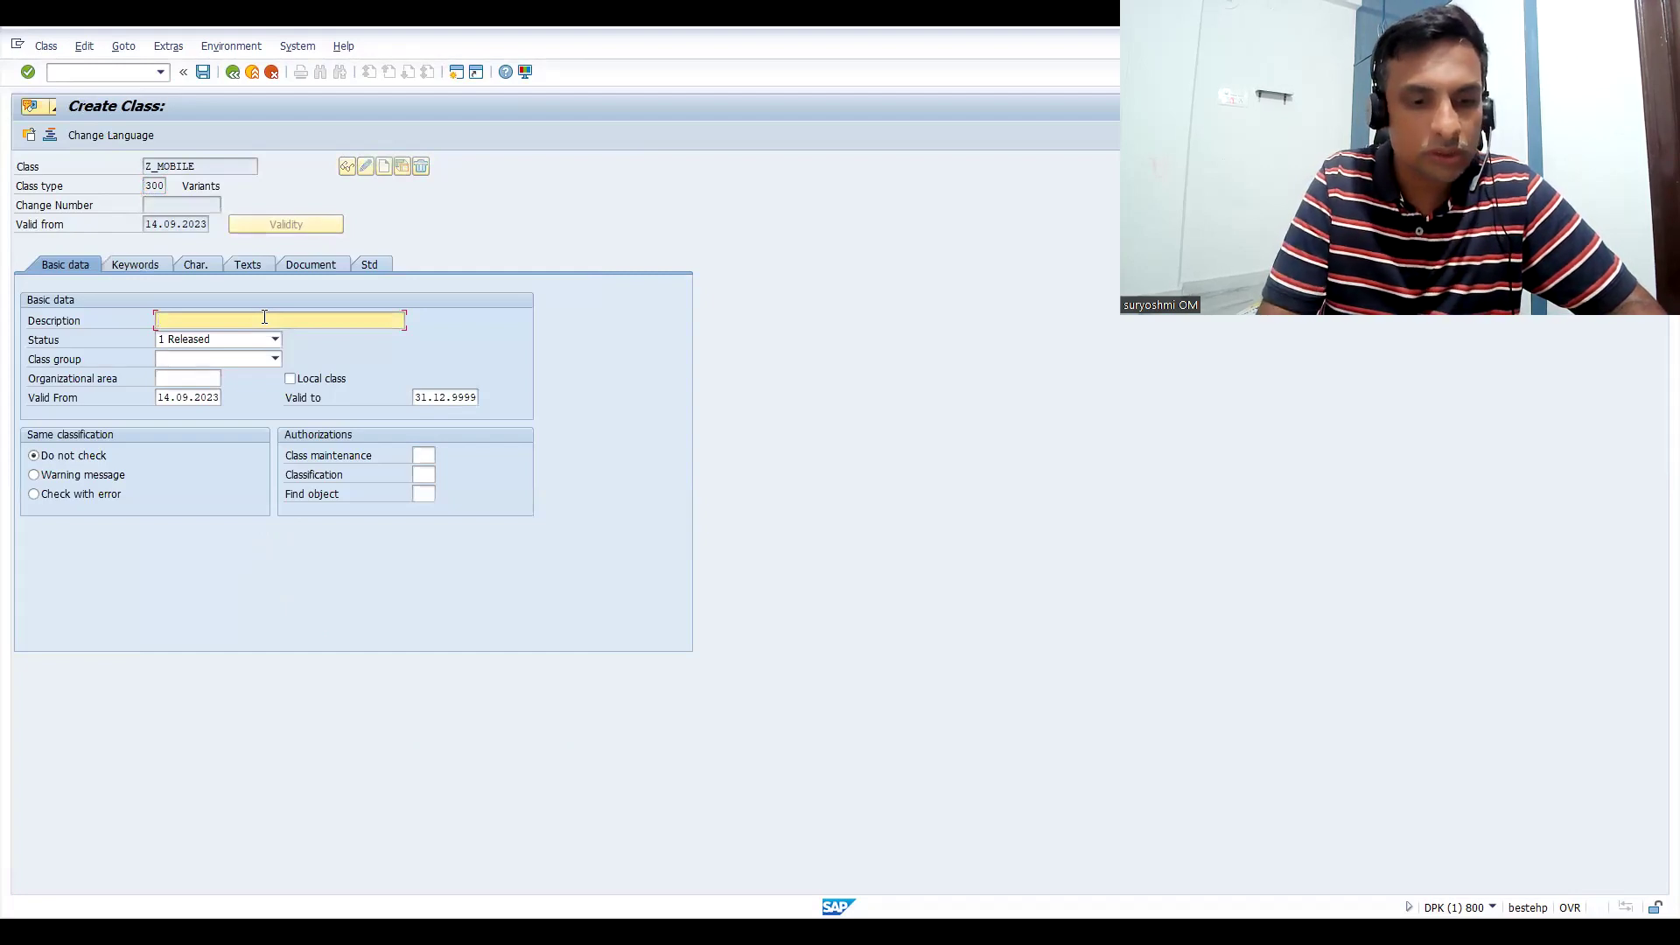
{"action": "type", "text": "Z"}
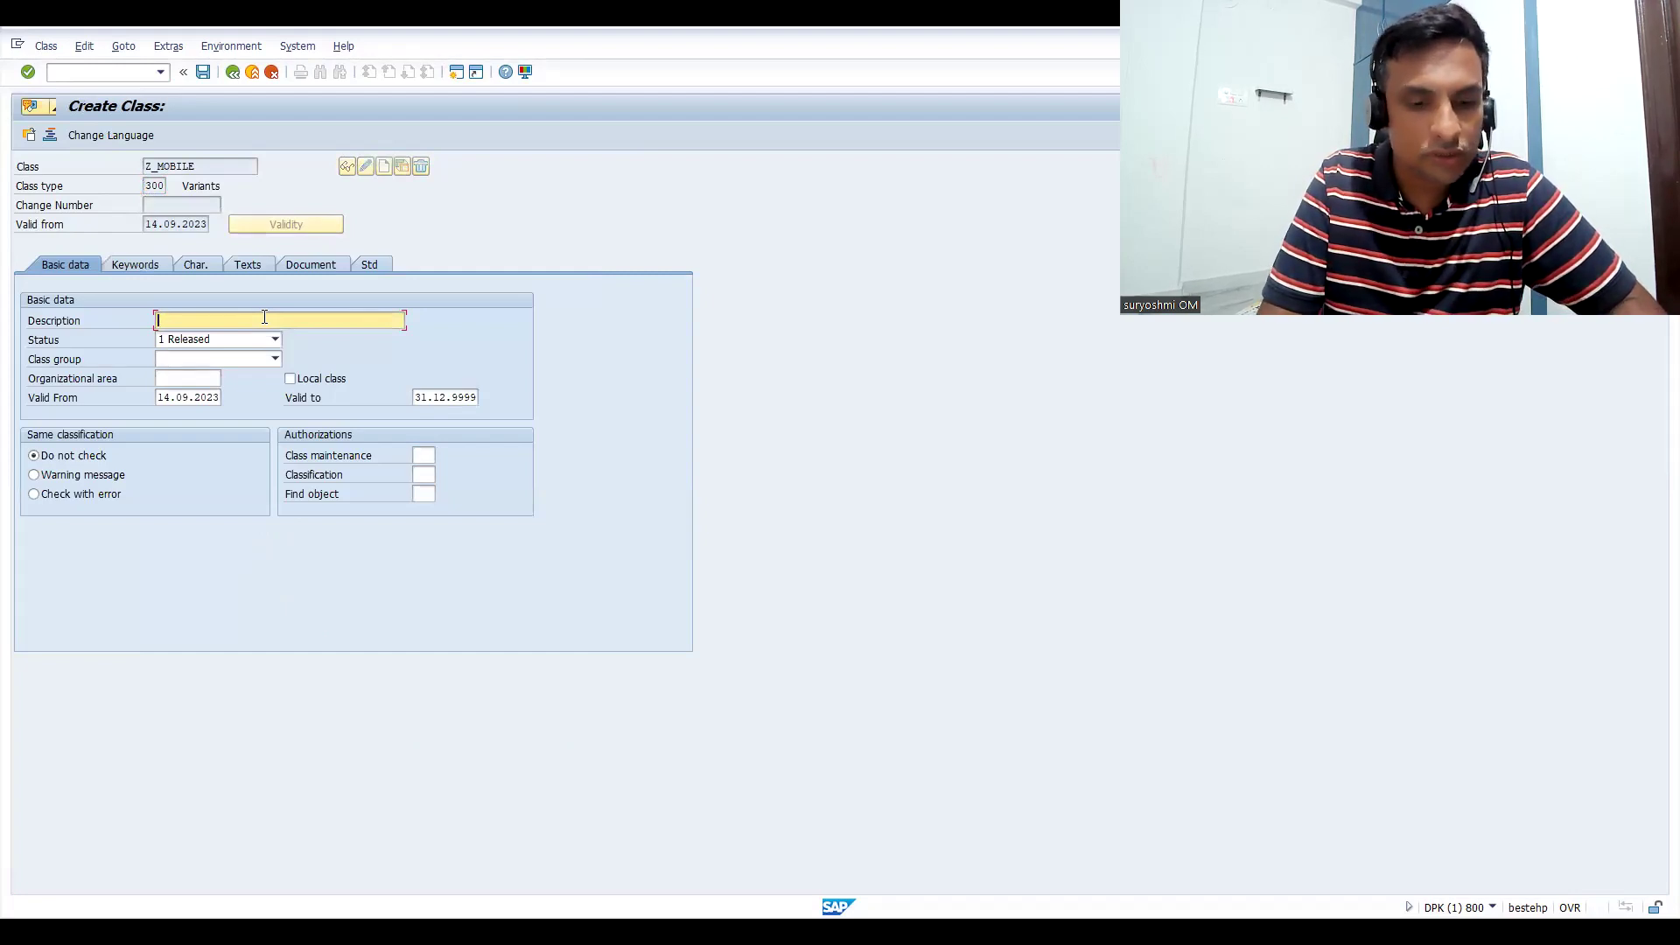
{"action": "type", "text": "Z_"}
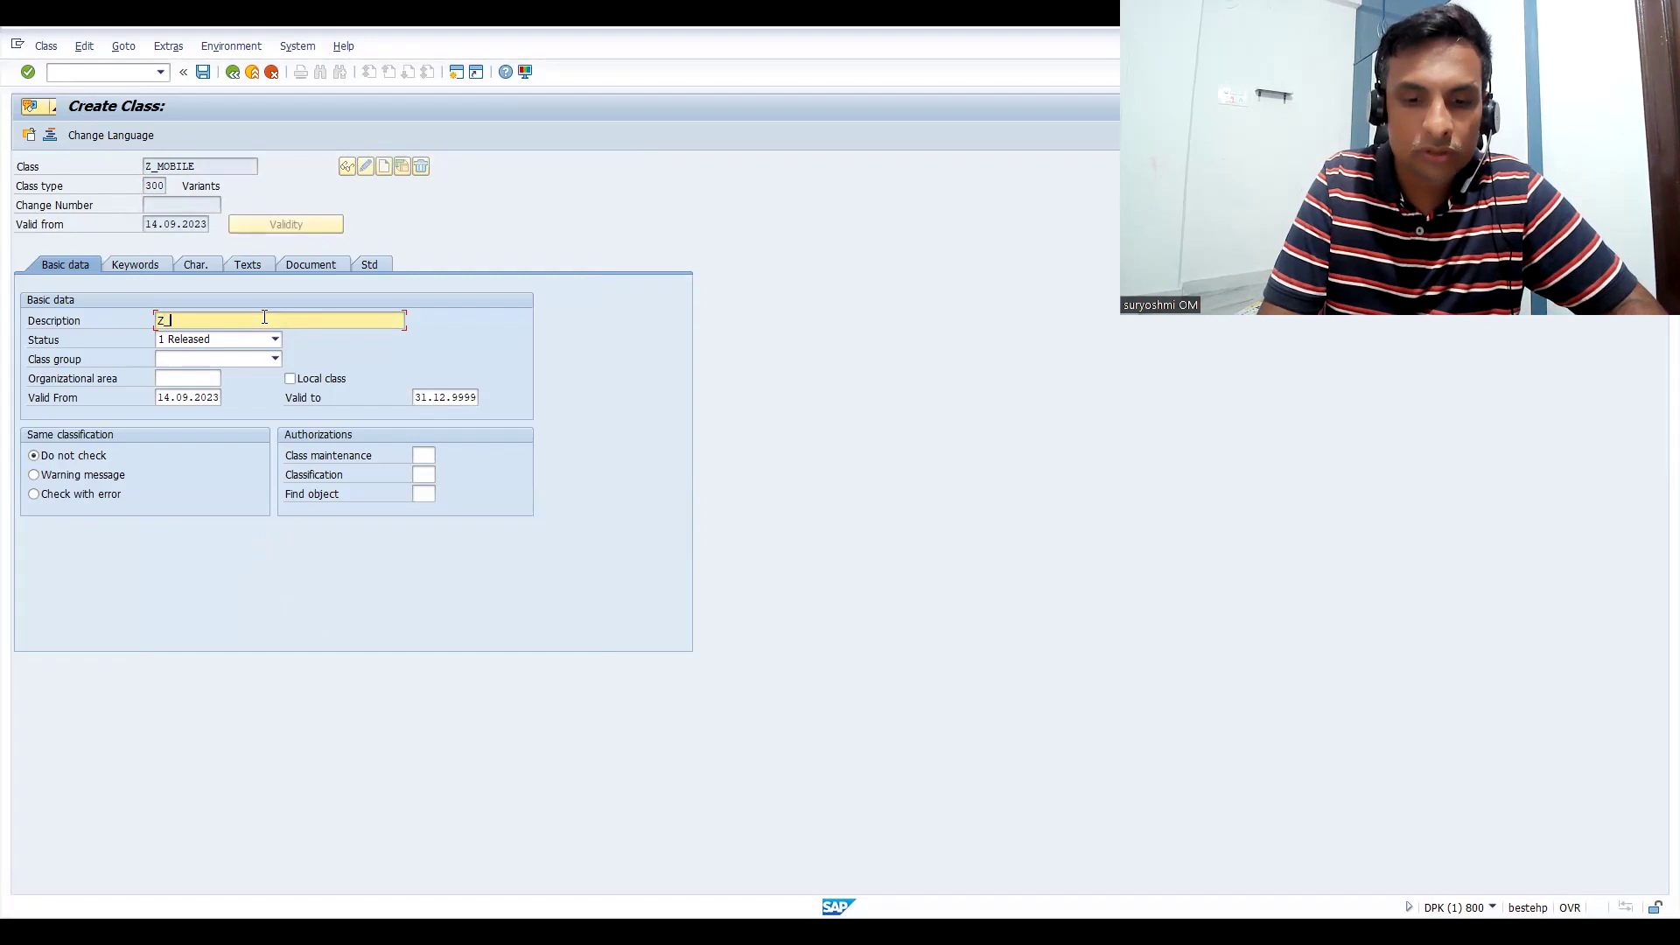
{"action": "type", "text": "mobile"}
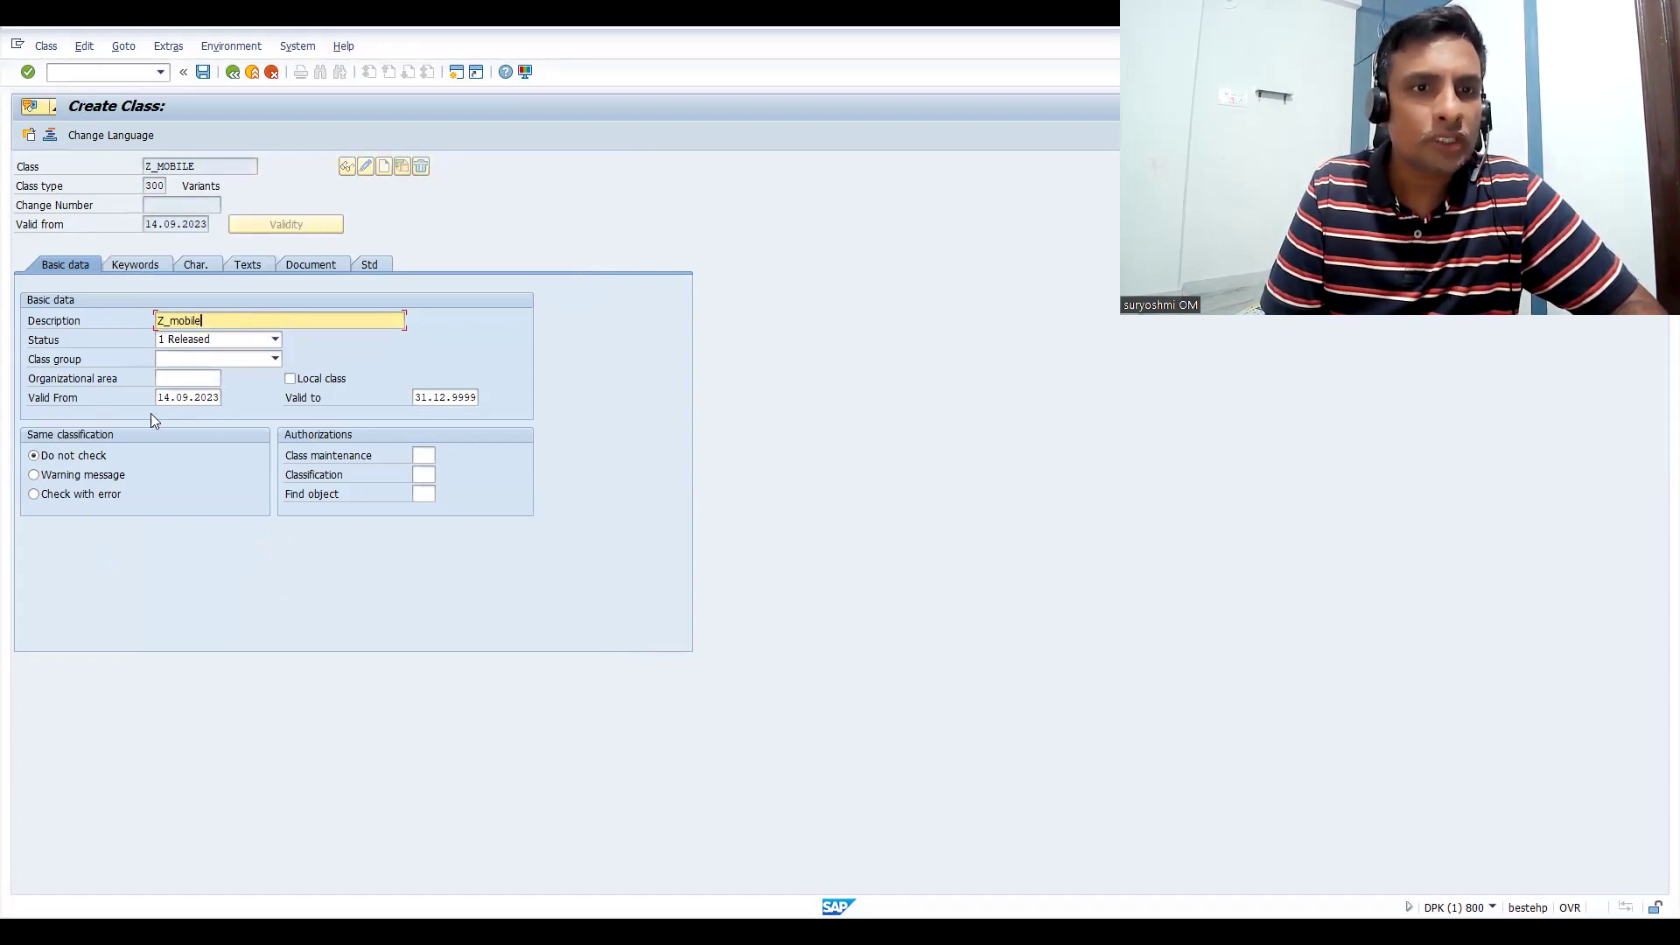
{"action": "left_click", "coordinate": [181, 340]}
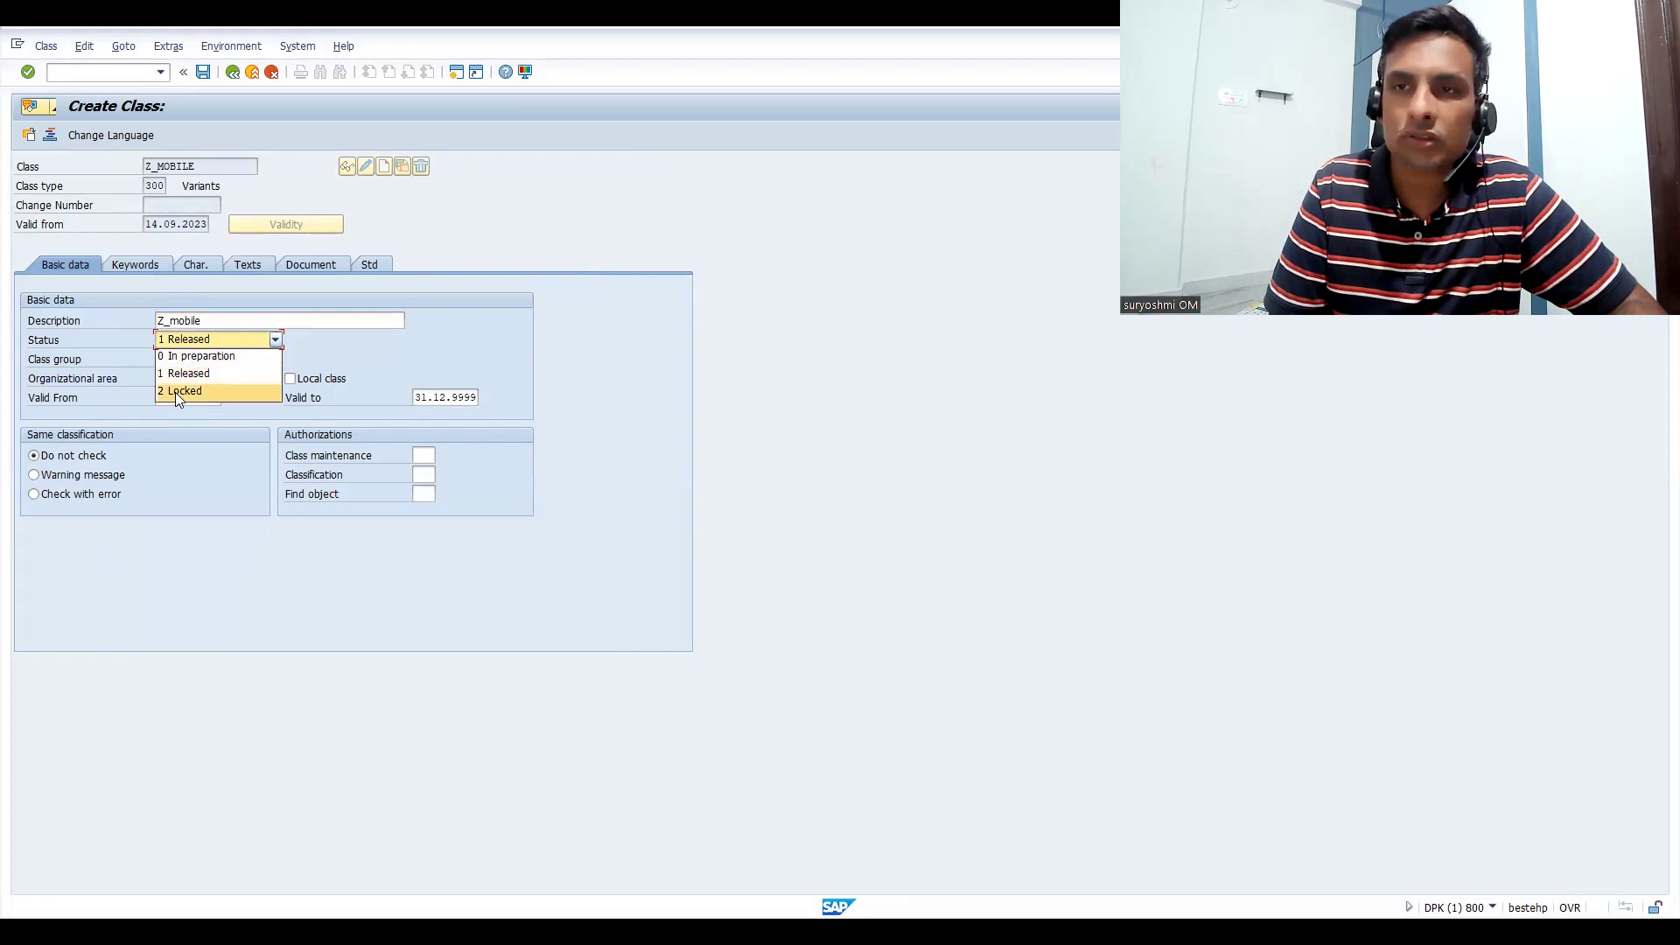
{"action": "left_click", "coordinate": [180, 376]}
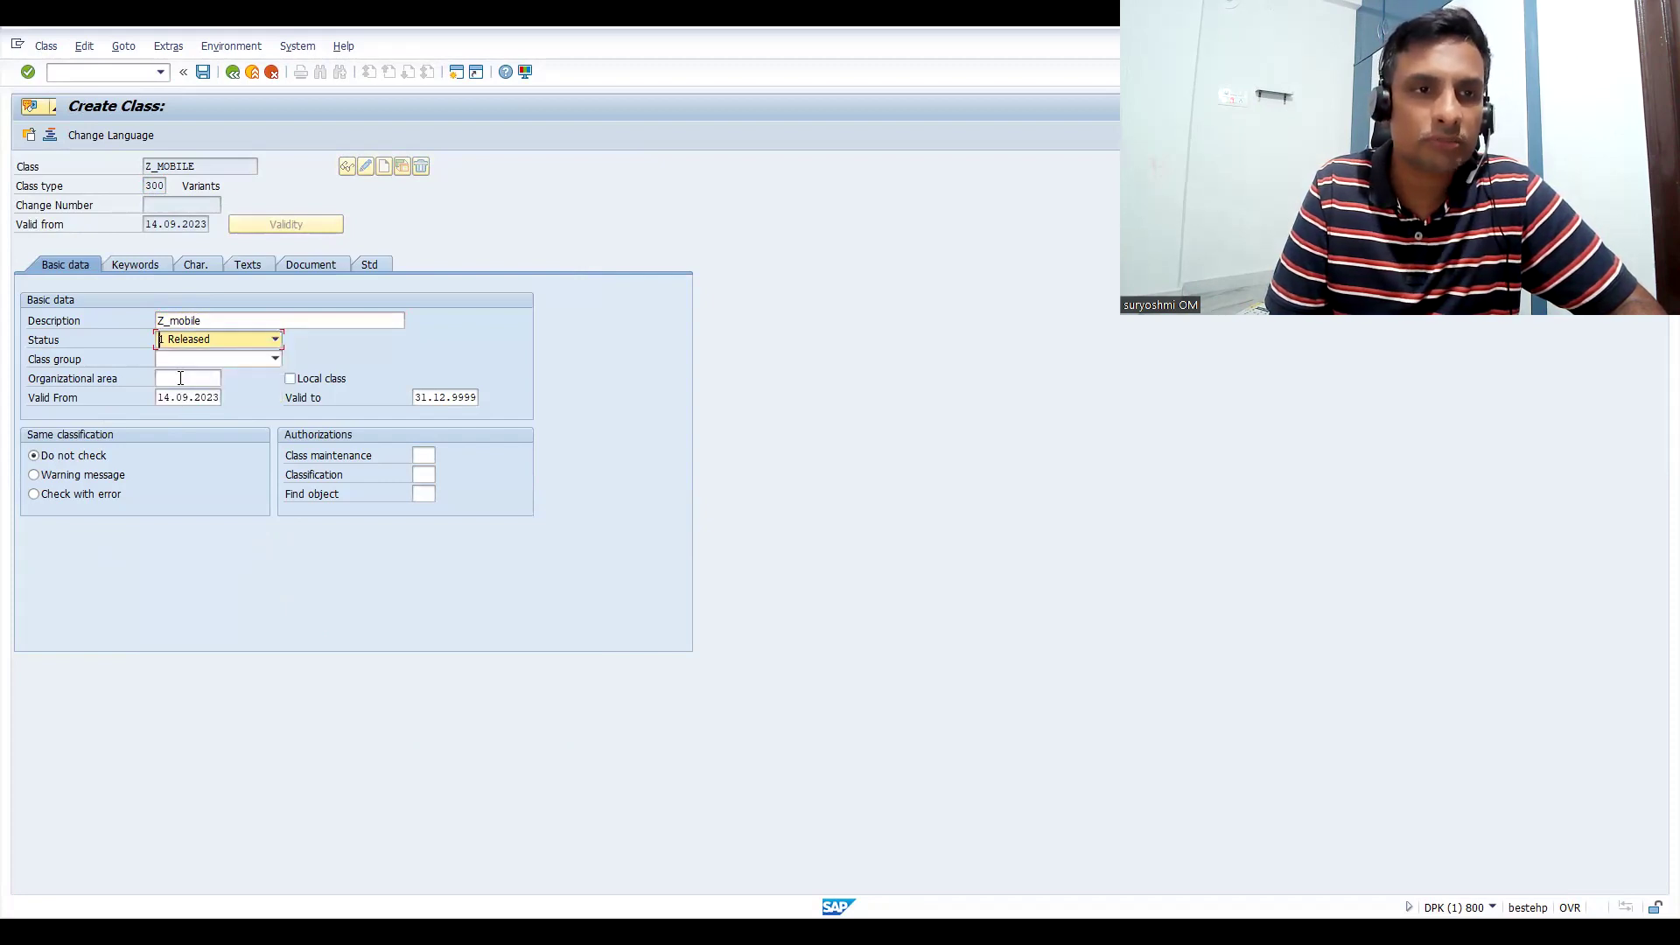
- Copy Z_IPHONE_MODEL from Notepad into the first characteristic row
{"action": "left_click", "coordinate": [195, 264]}
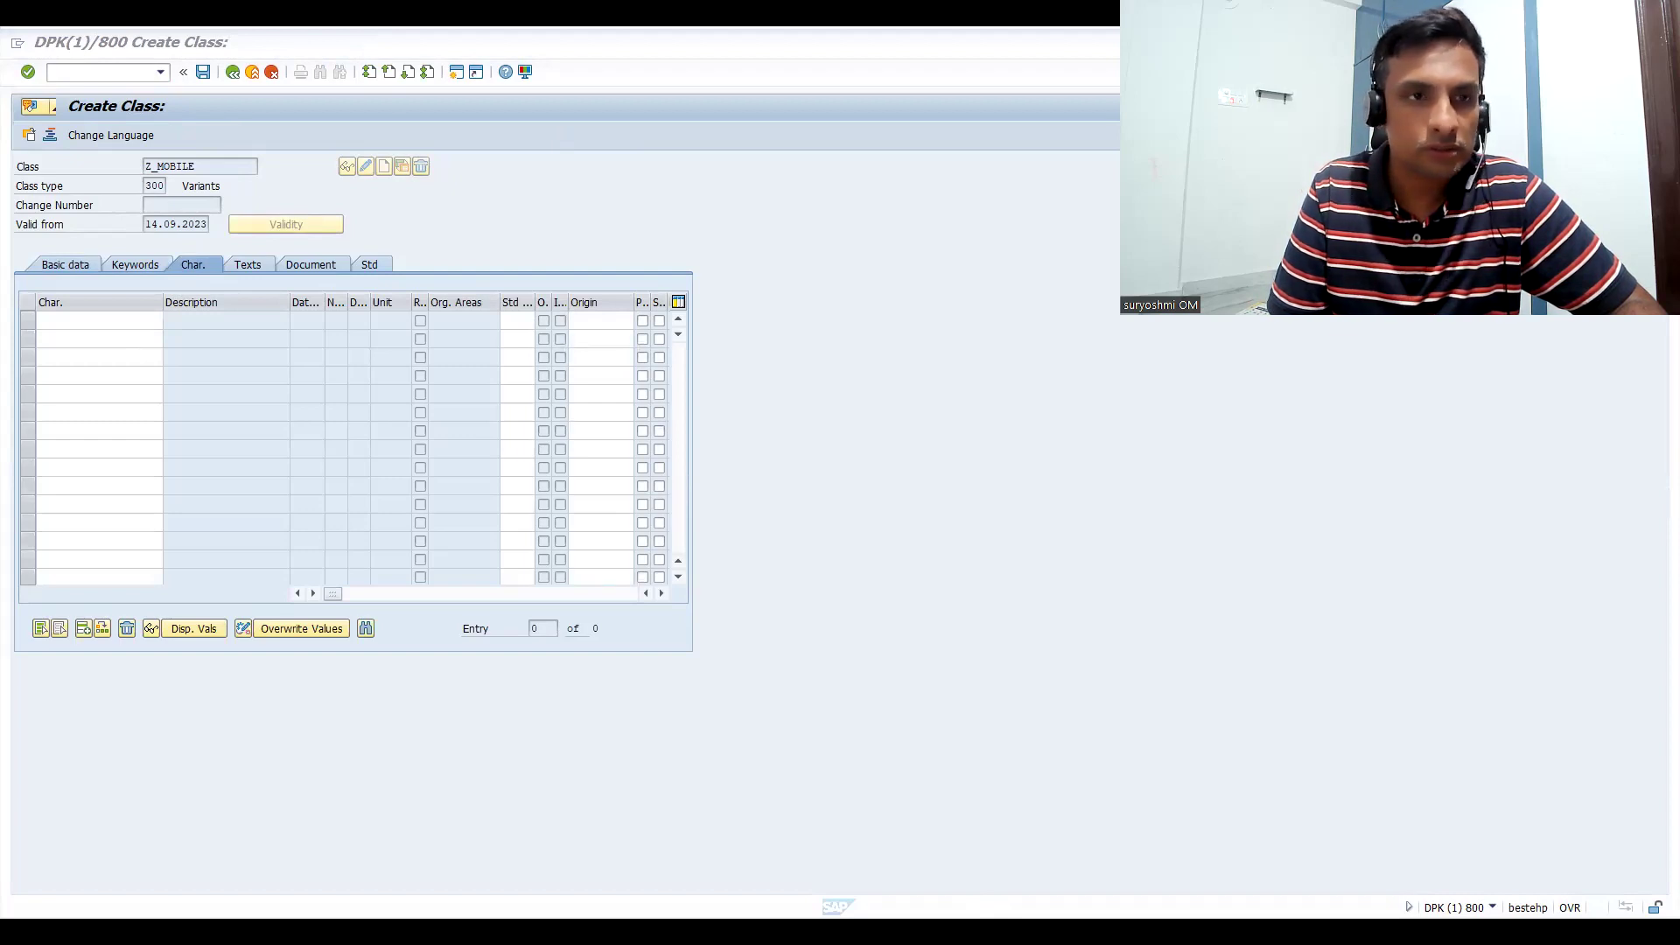
{"action": "key", "text": "alt+Tab"}
{"action": "left_click", "coordinate": [513, 383]}
{"action": "key", "text": "shift+Home"}
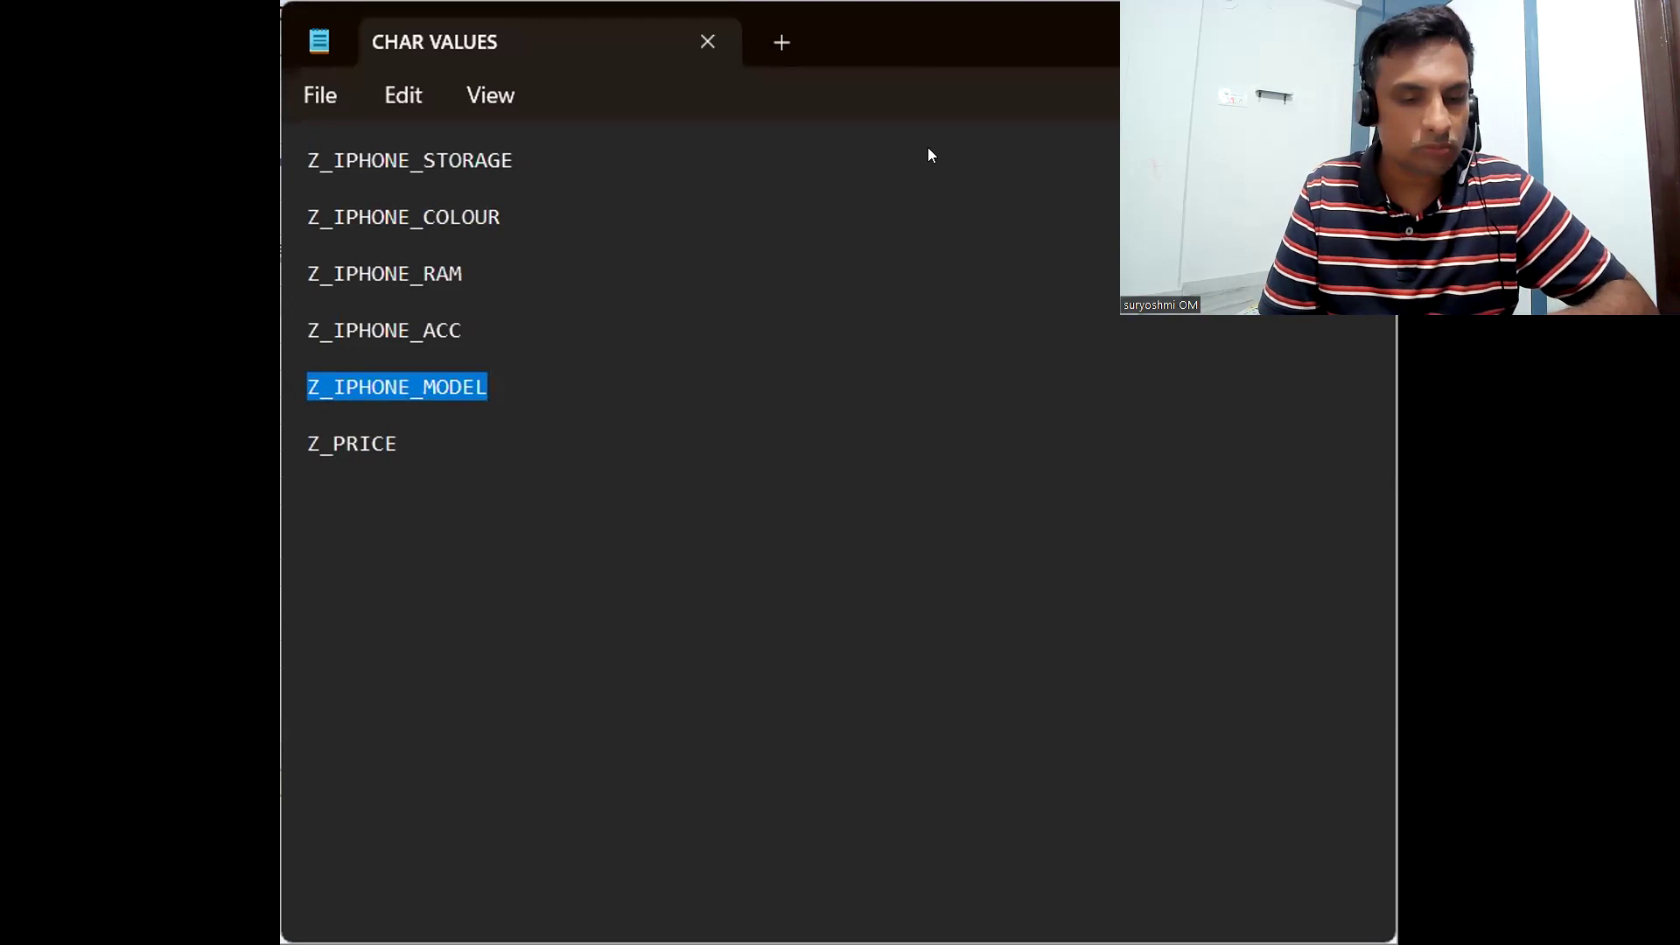
{"action": "key", "text": "ctrl+c"}
{"action": "key", "text": "alt+Tab"}
{"action": "key", "text": "ctrl+v"}
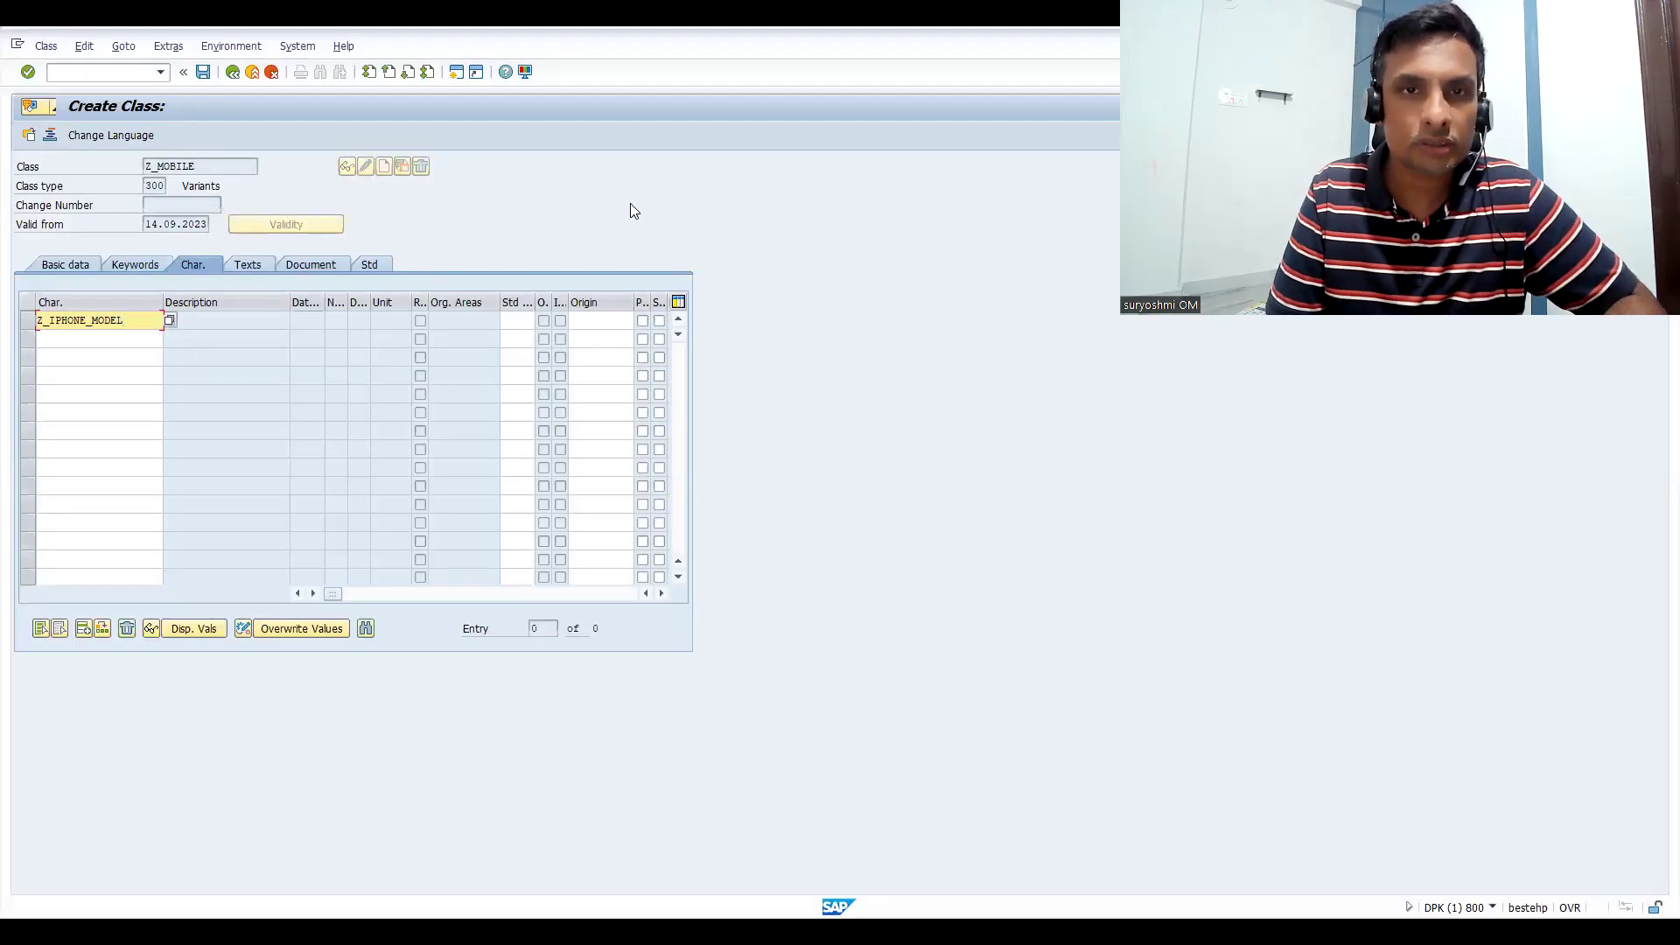
{"action": "key", "text": "Return"}
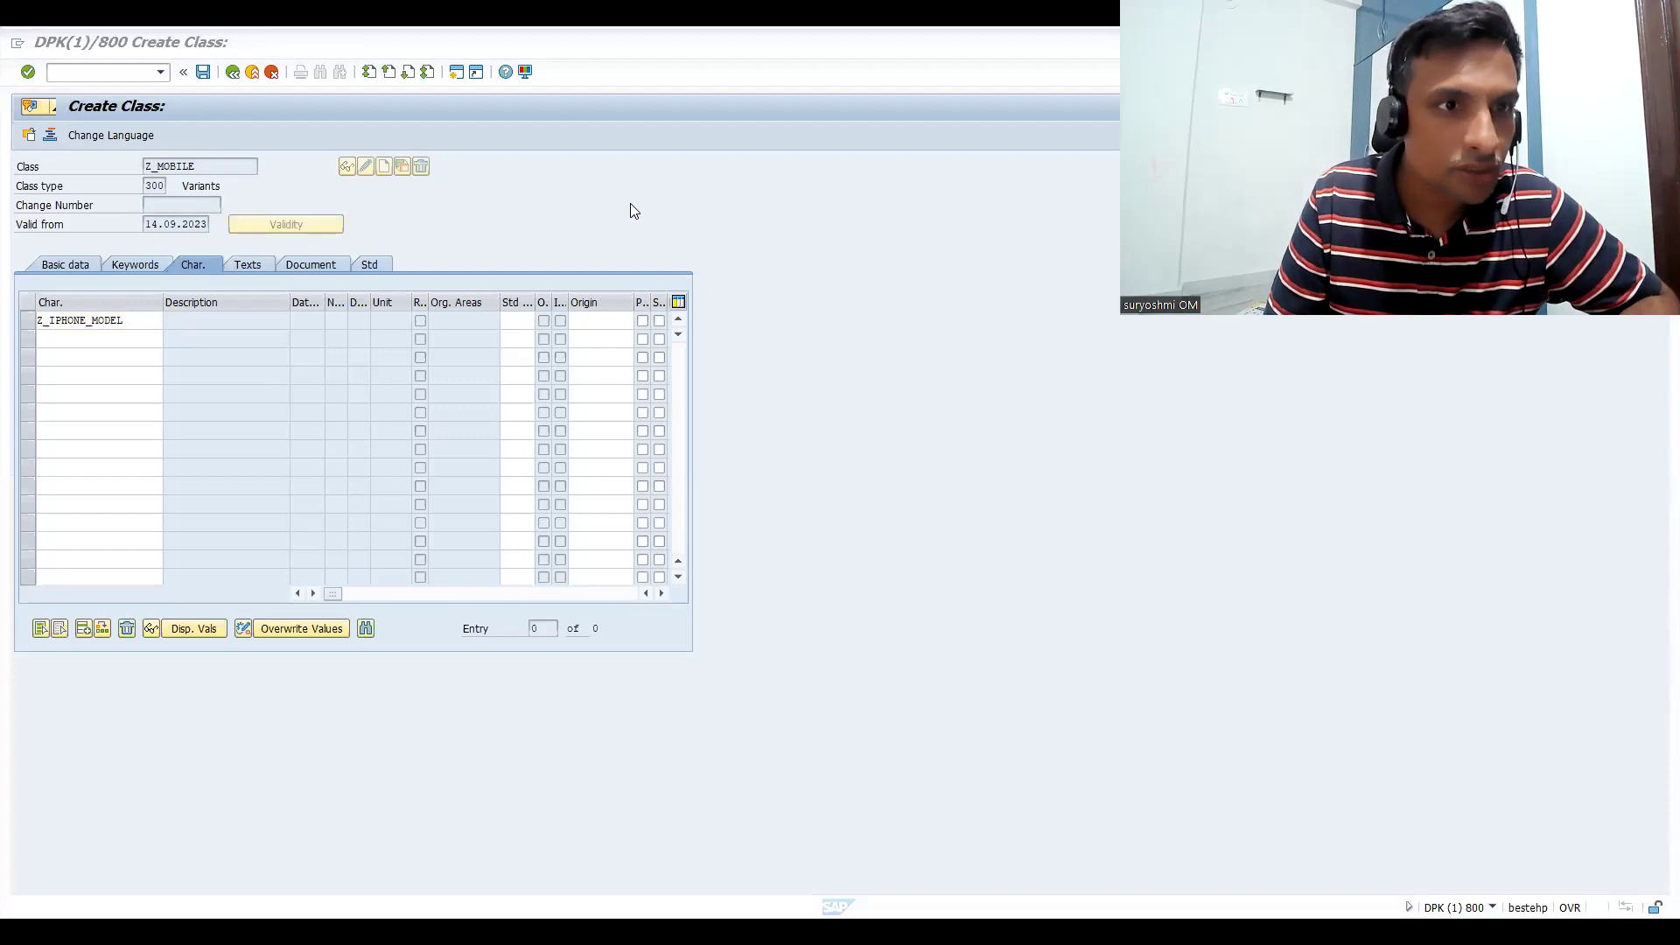
- Paste the remaining four names and move Z_IPHONE_COLOUR into the third row
{"action": "key", "text": "alt+Tab"}
{"action": "left_click_drag", "start_coordinate": [306, 156], "coordinate": [481, 322]}
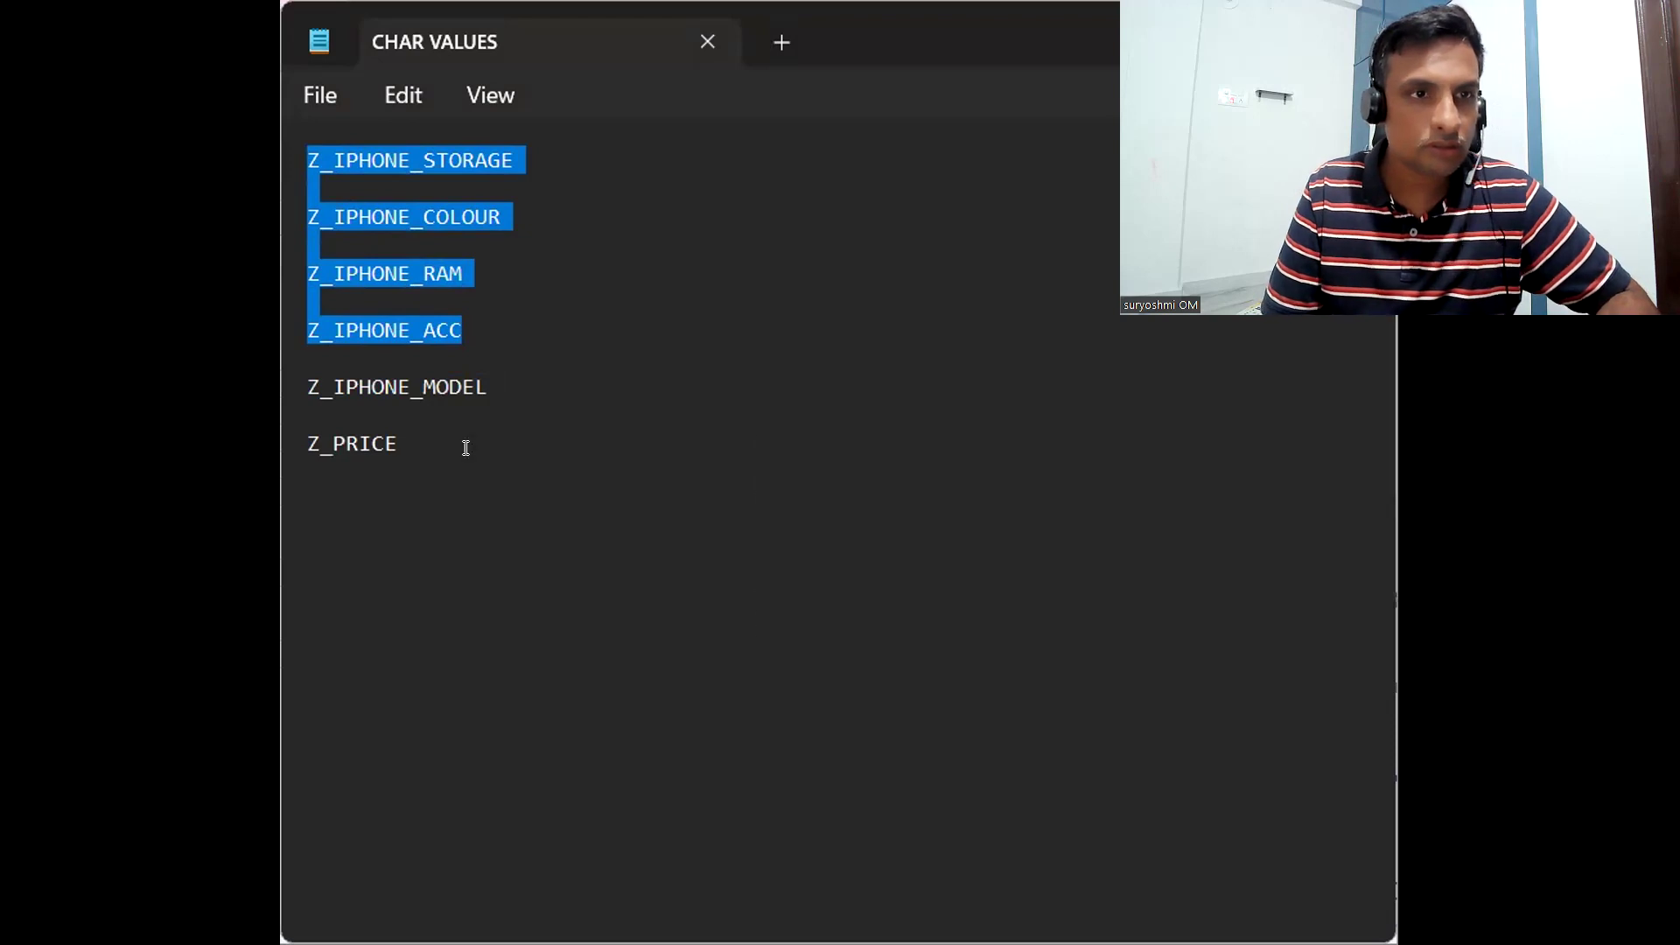
{"action": "key", "text": "alt+Tab"}
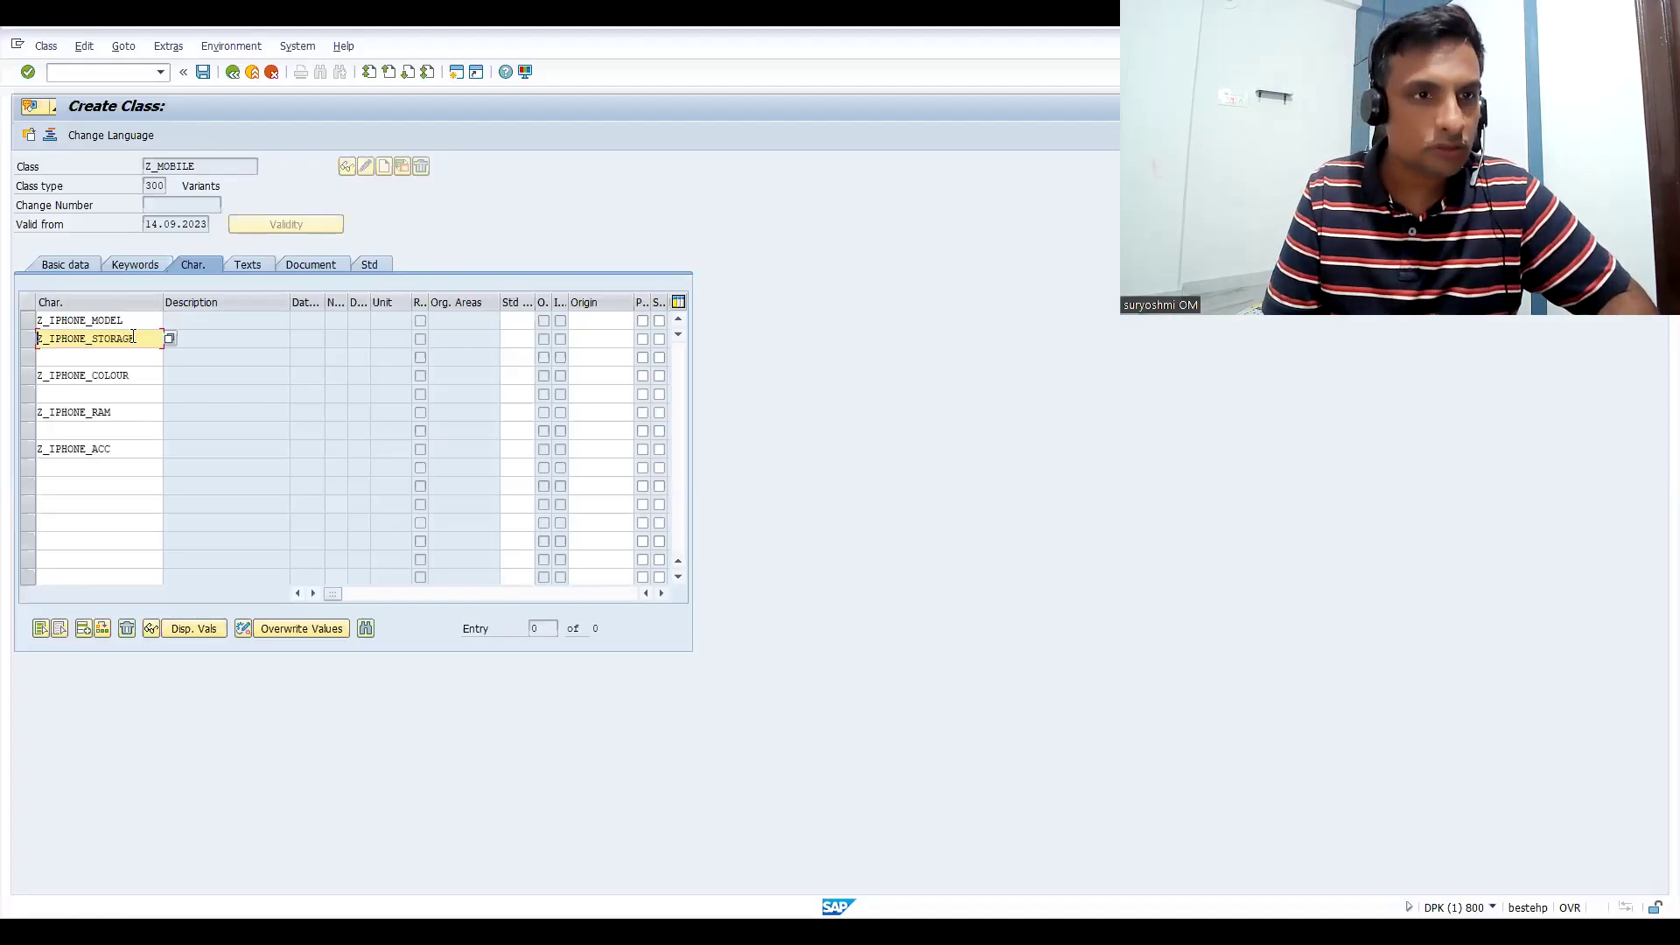
{"action": "left_click_drag", "start_coordinate": [143, 377], "coordinate": [4, 389]}
{"action": "key", "text": "ctrl+x"}
{"action": "left_click", "coordinate": [61, 357]}
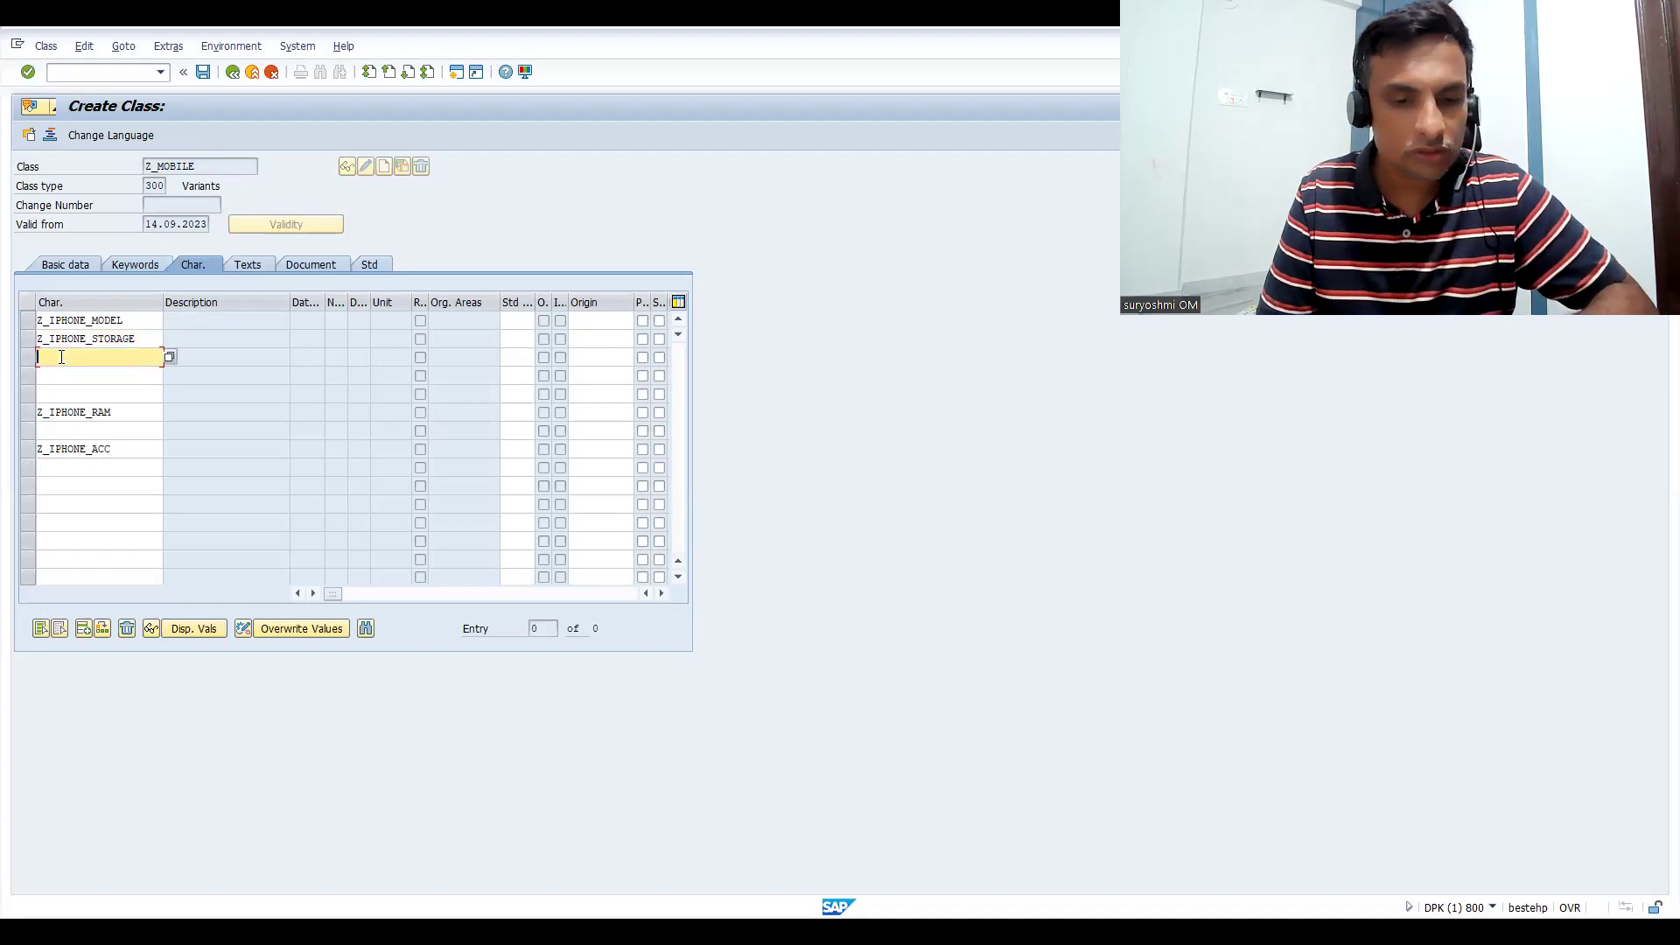
{"action": "key", "text": "ctrl+v"}
- Move Z_IPHONE_RAM and Z_IPHONE_ACC up into the fourth and fifth rows
{"action": "left_click_drag", "start_coordinate": [133, 414], "coordinate": [2, 415]}
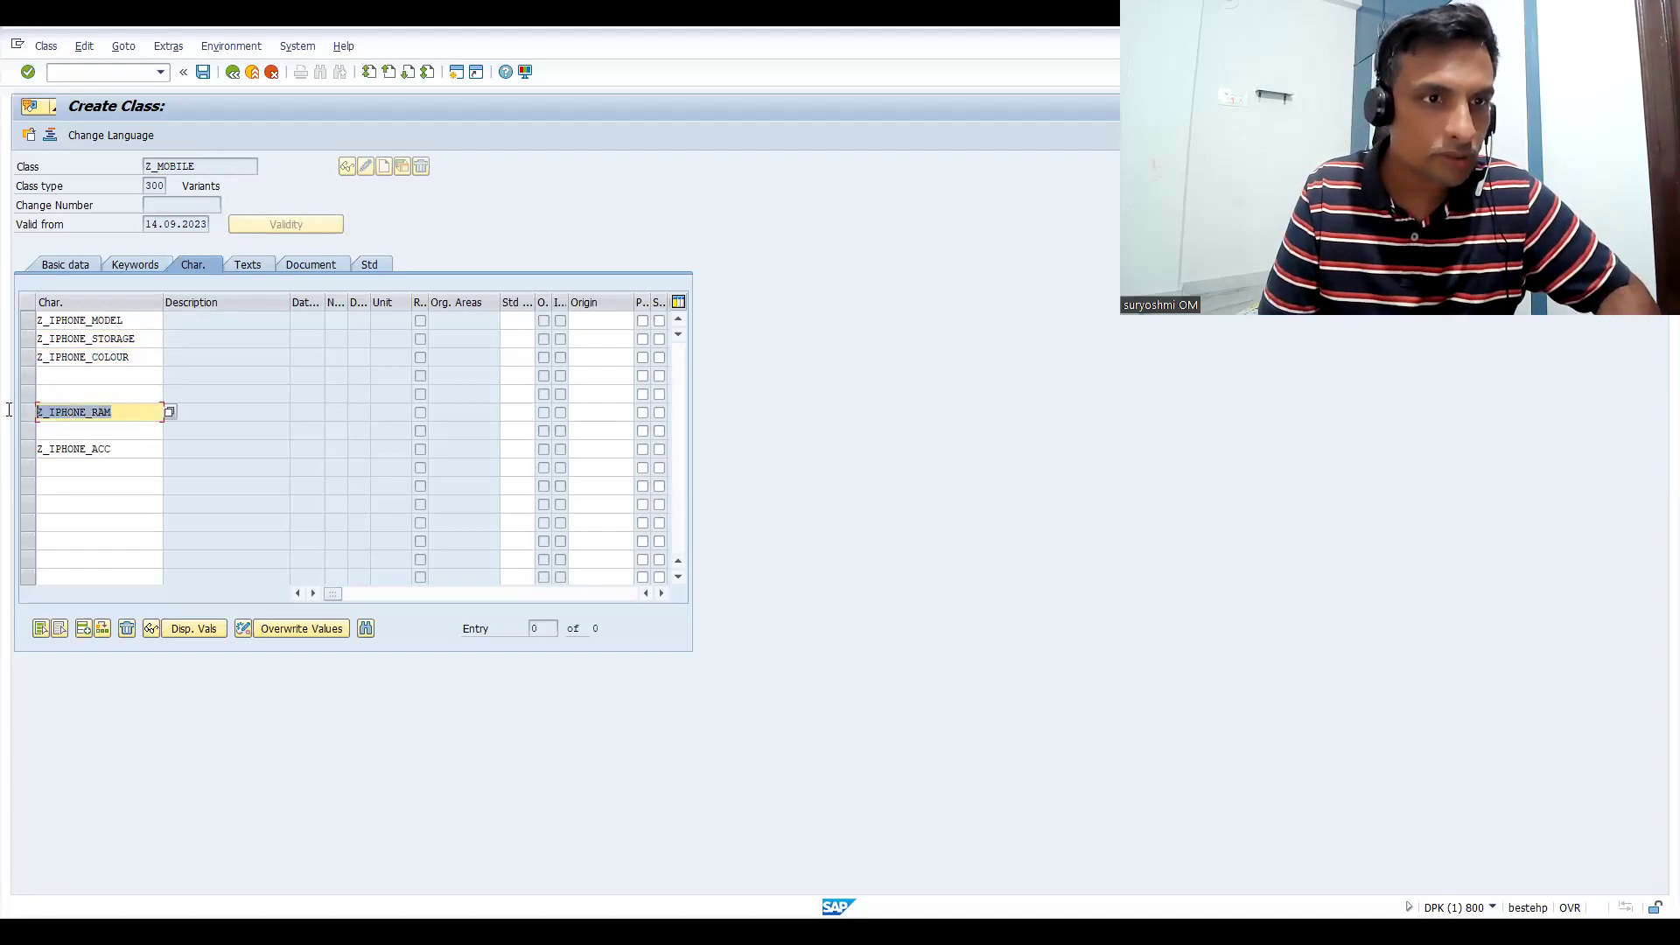
{"action": "key", "text": "ctrl+x"}
{"action": "left_click", "coordinate": [100, 373]}
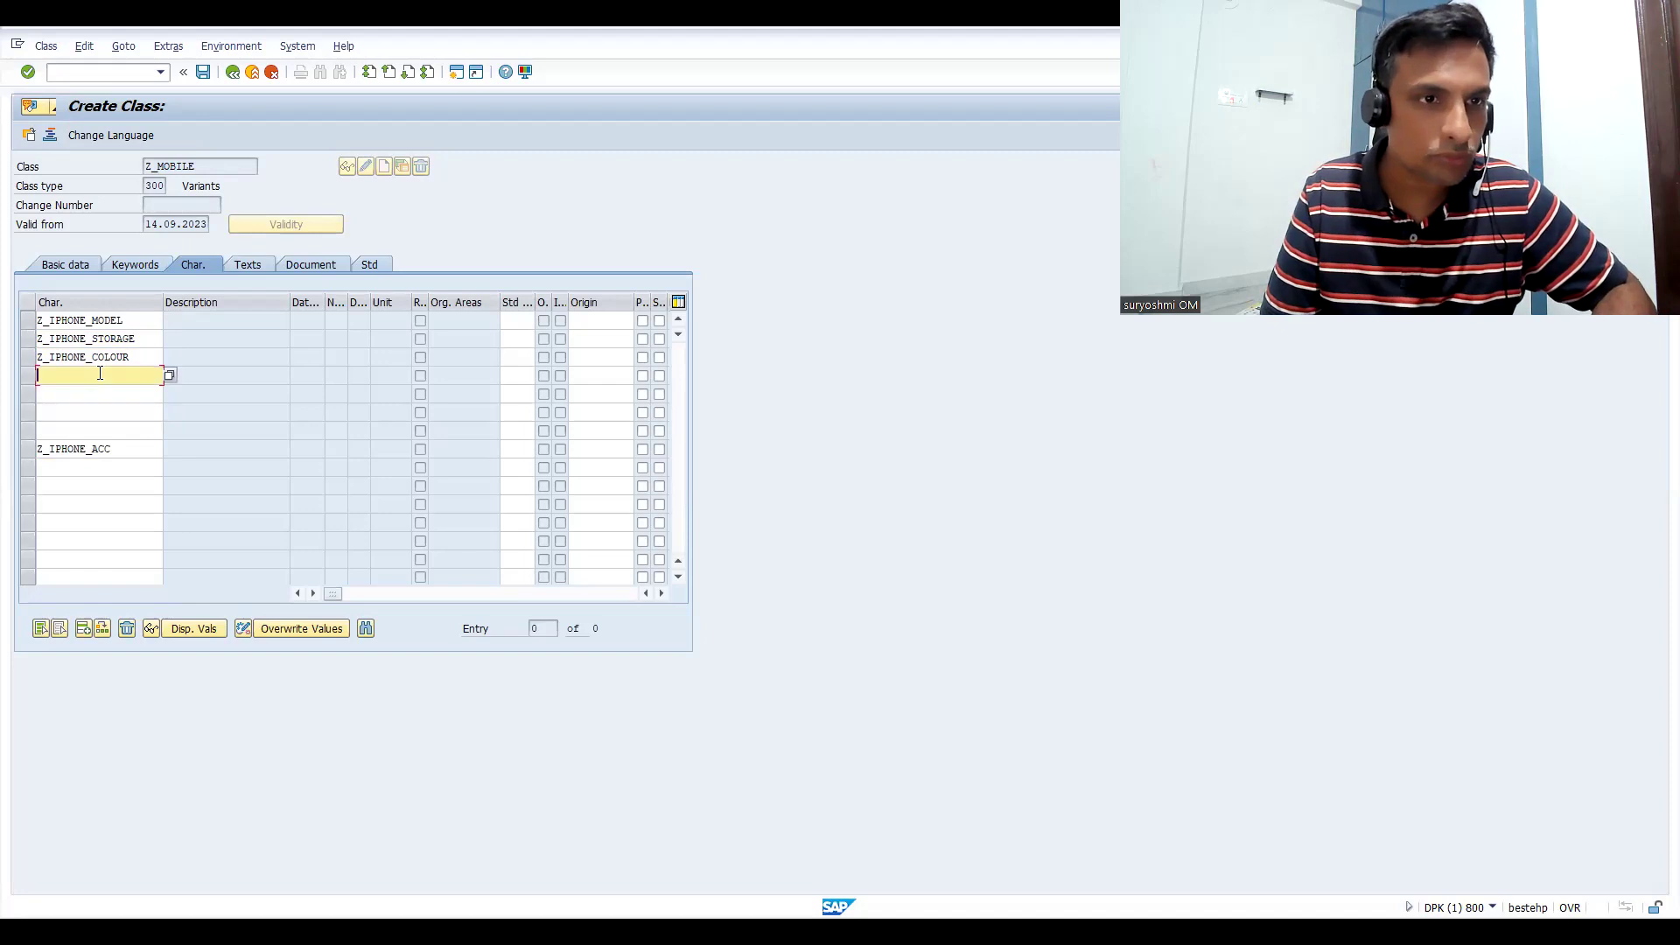
{"action": "key", "text": "ctrl+v"}
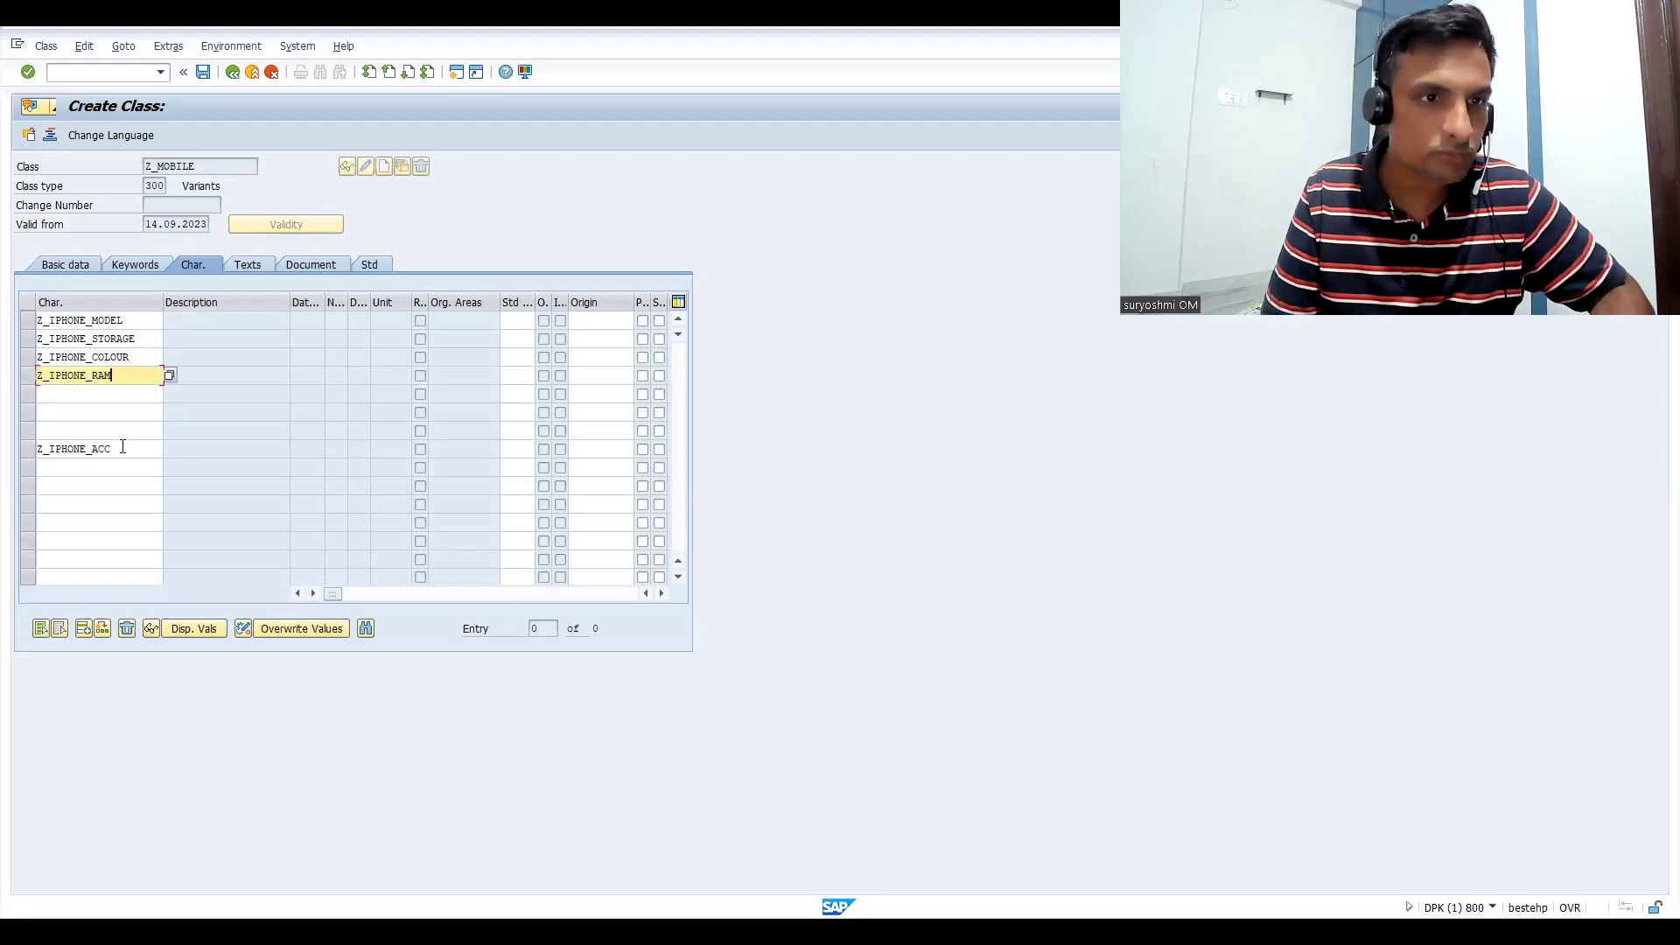
{"action": "left_click_drag", "start_coordinate": [131, 450], "coordinate": [3, 451]}
{"action": "key", "text": "ctrl+x"}
{"action": "left_click", "coordinate": [56, 392]}
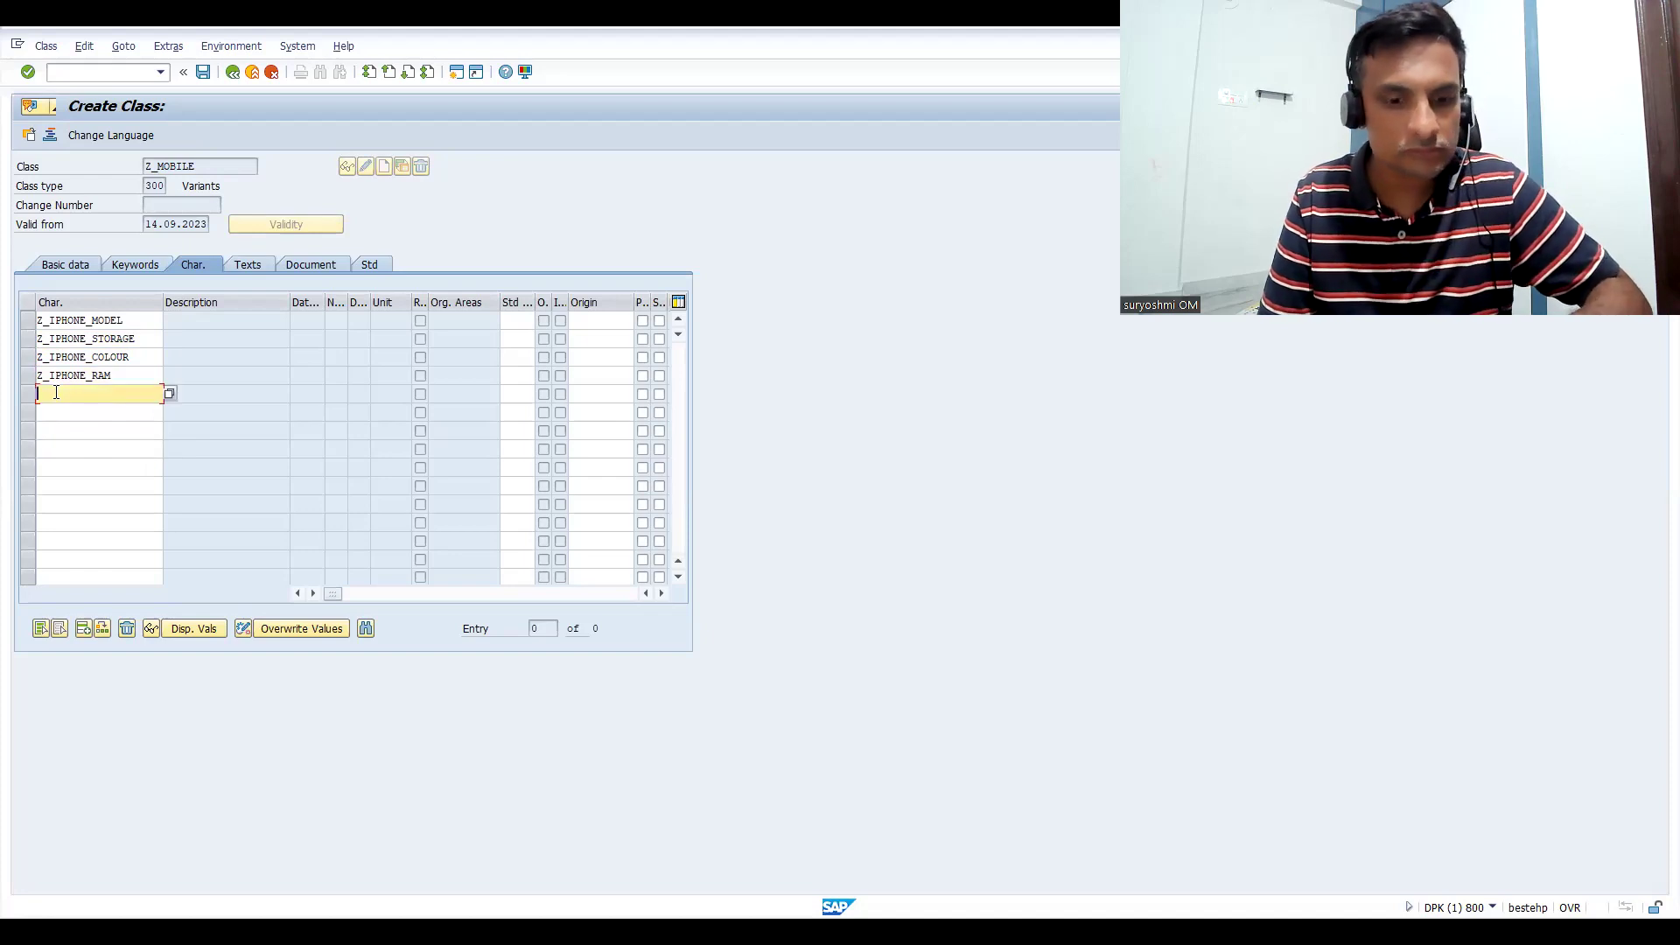
{"action": "key", "text": "ctrl+v"}
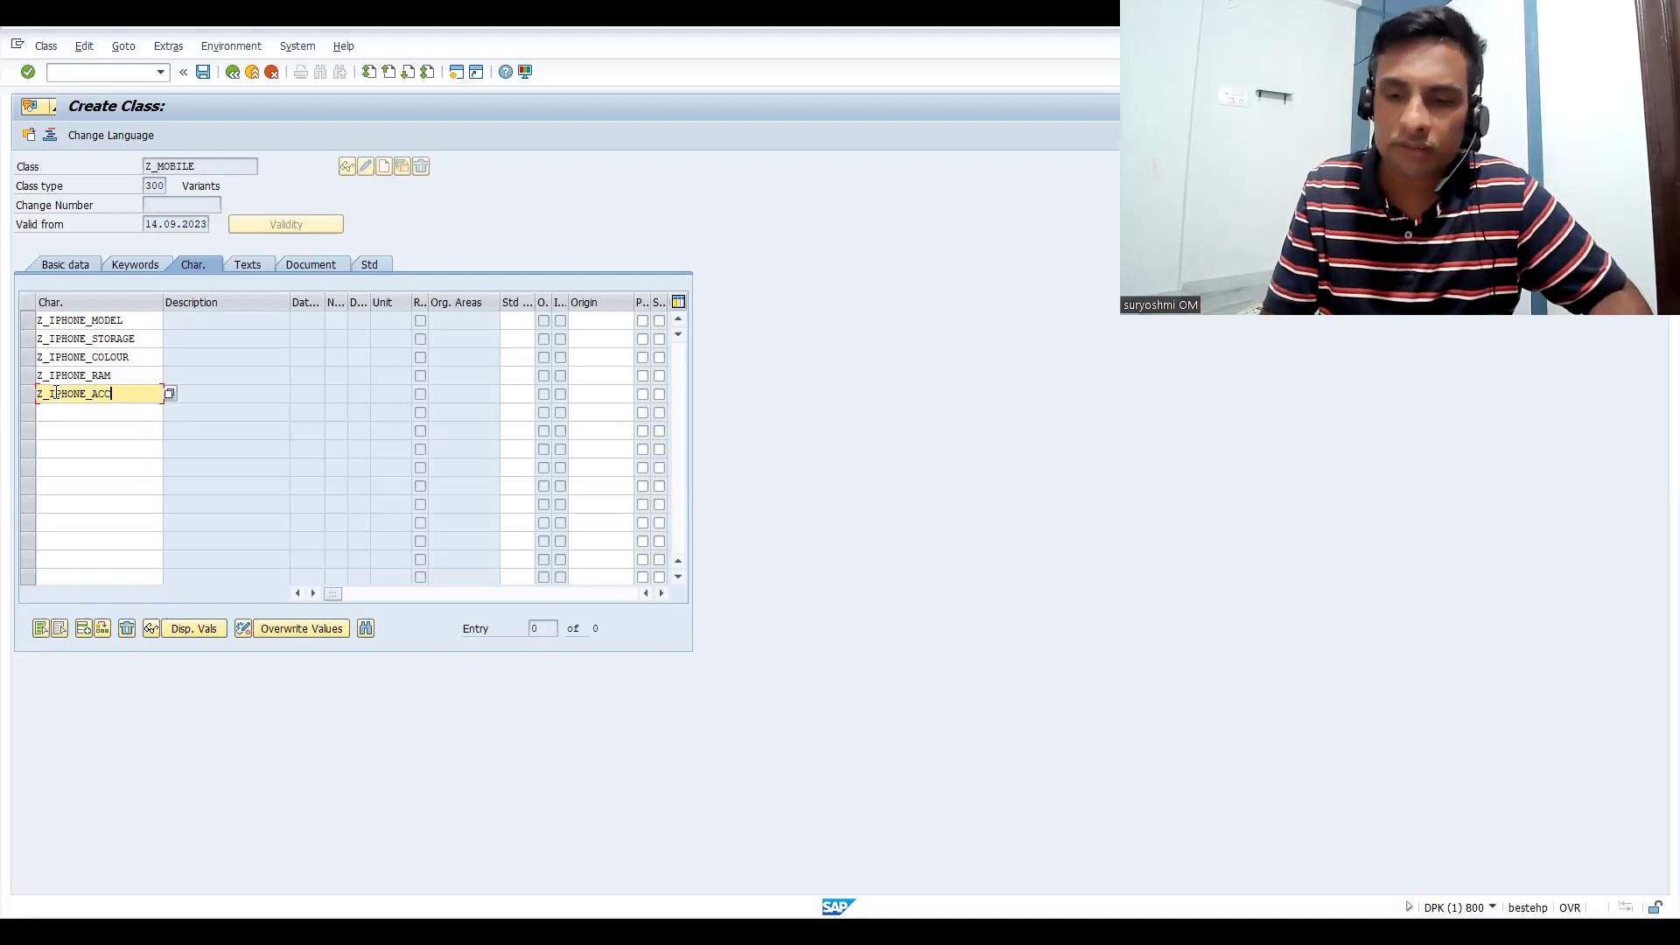
- Load the characteristic details, mark Z_IPHONE_RAM as required, and save class Z_MOBILE
{"action": "key", "text": "Return"}
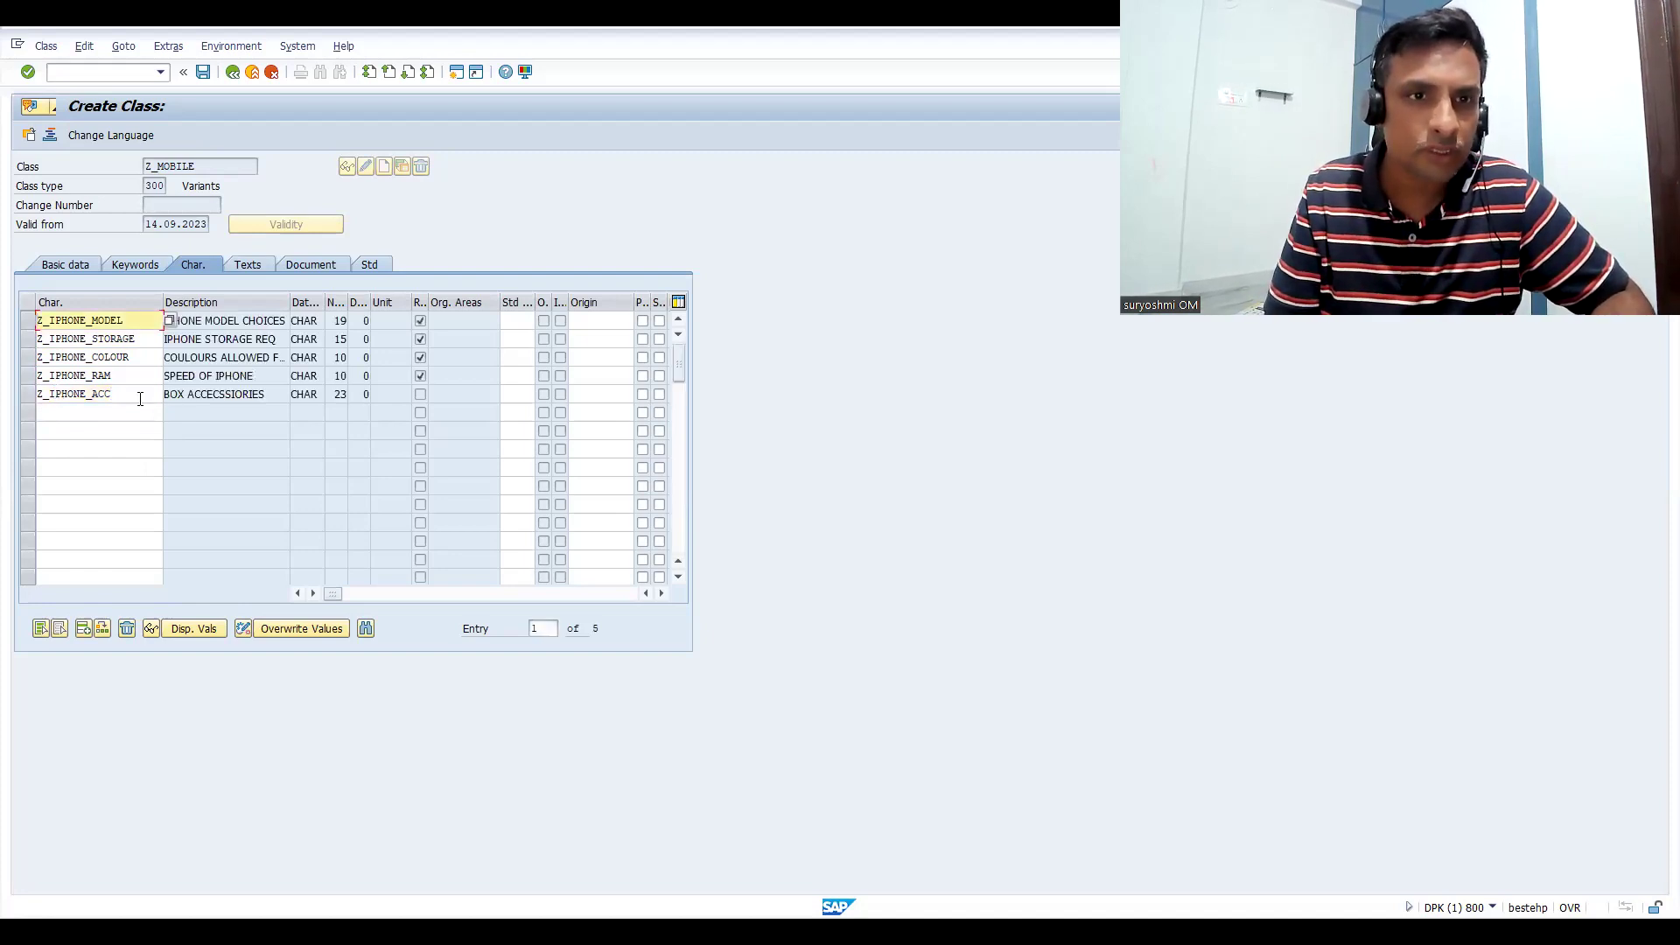
{"action": "left_click", "coordinate": [420, 375]}
{"action": "left_click", "coordinate": [189, 396]}
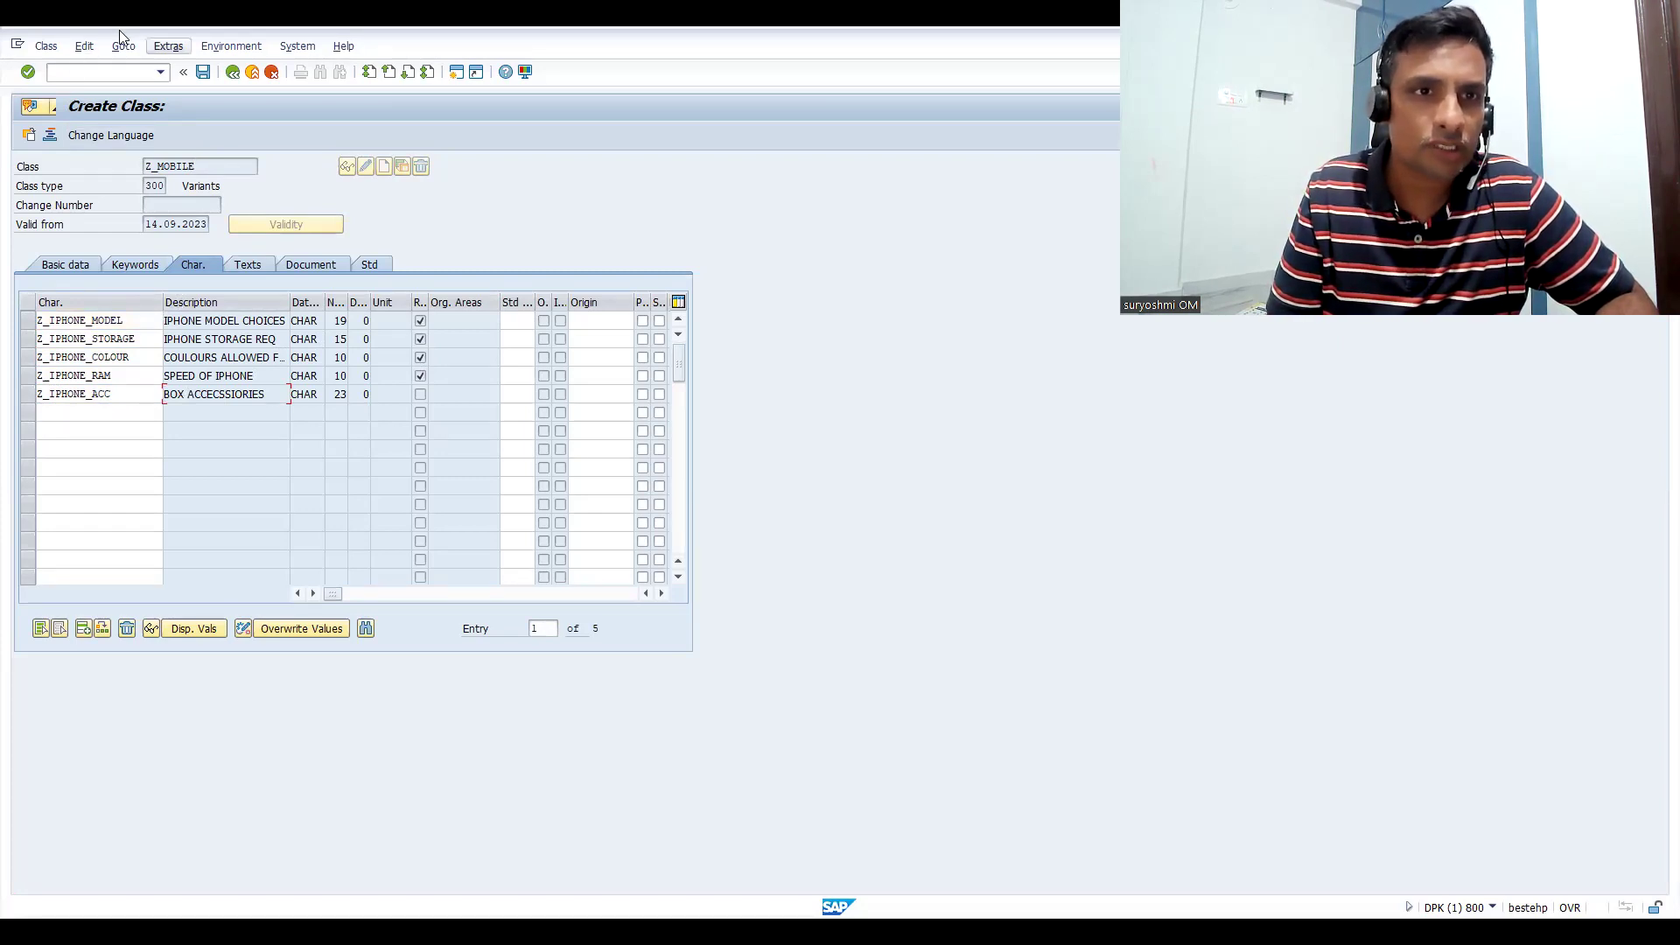
{"action": "left_click", "coordinate": [203, 72]}
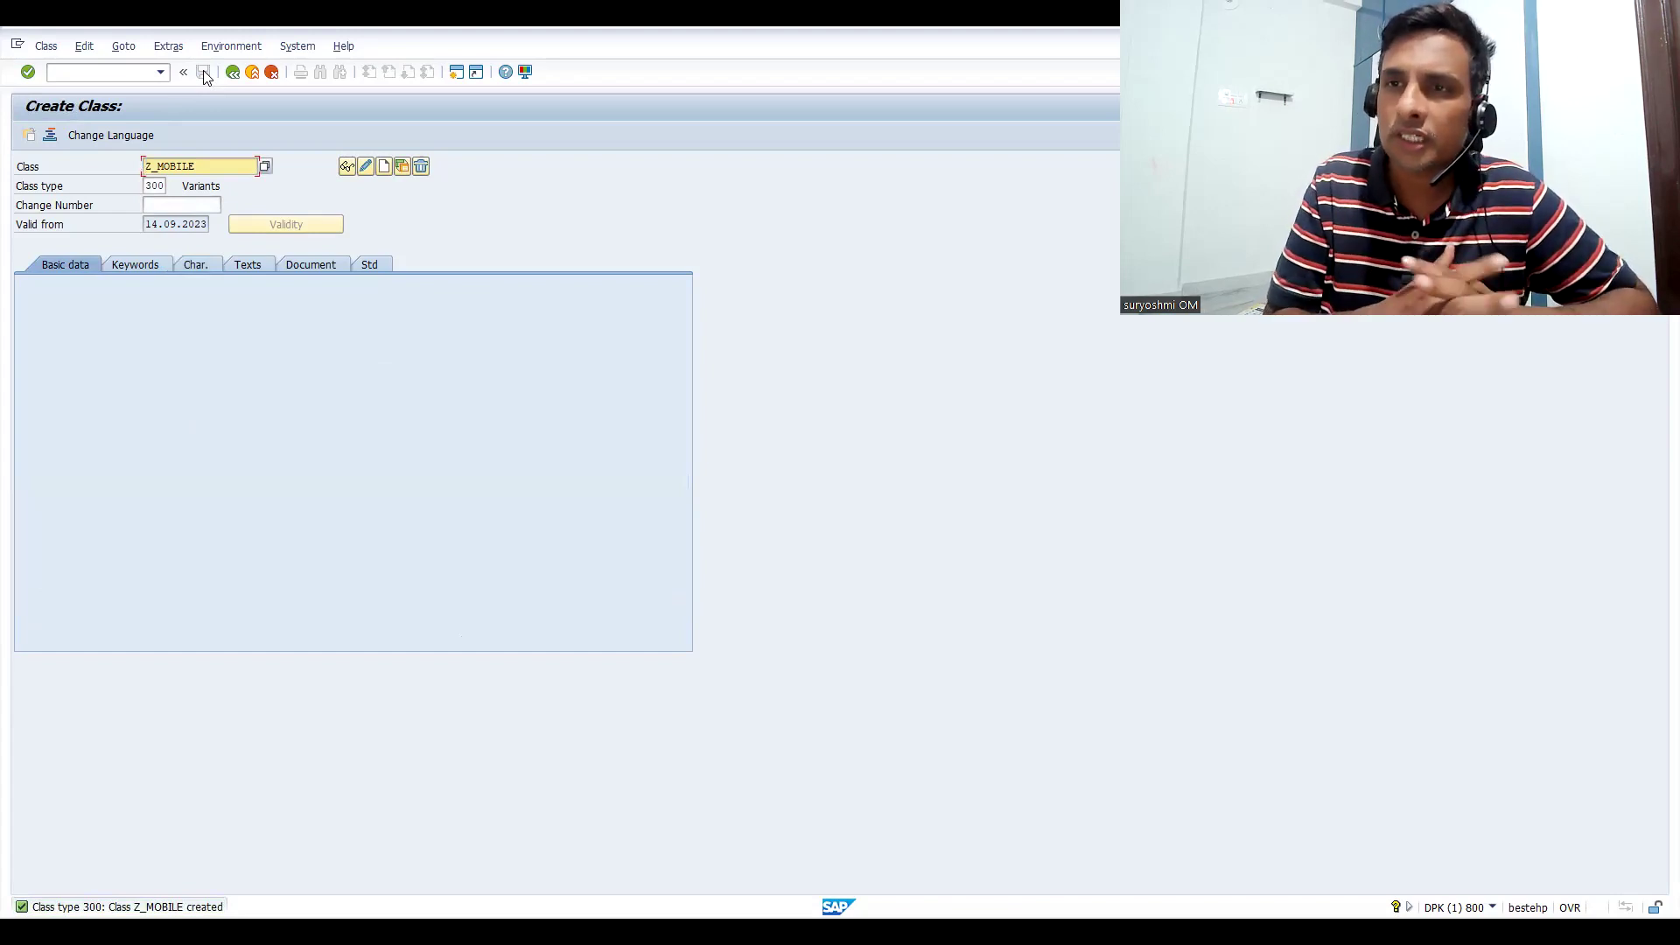
- Start MM01 and choose industry sector 1 Retail
{"action": "left_click", "coordinate": [122, 72]}
{"action": "type", "text": "/nmm01"}
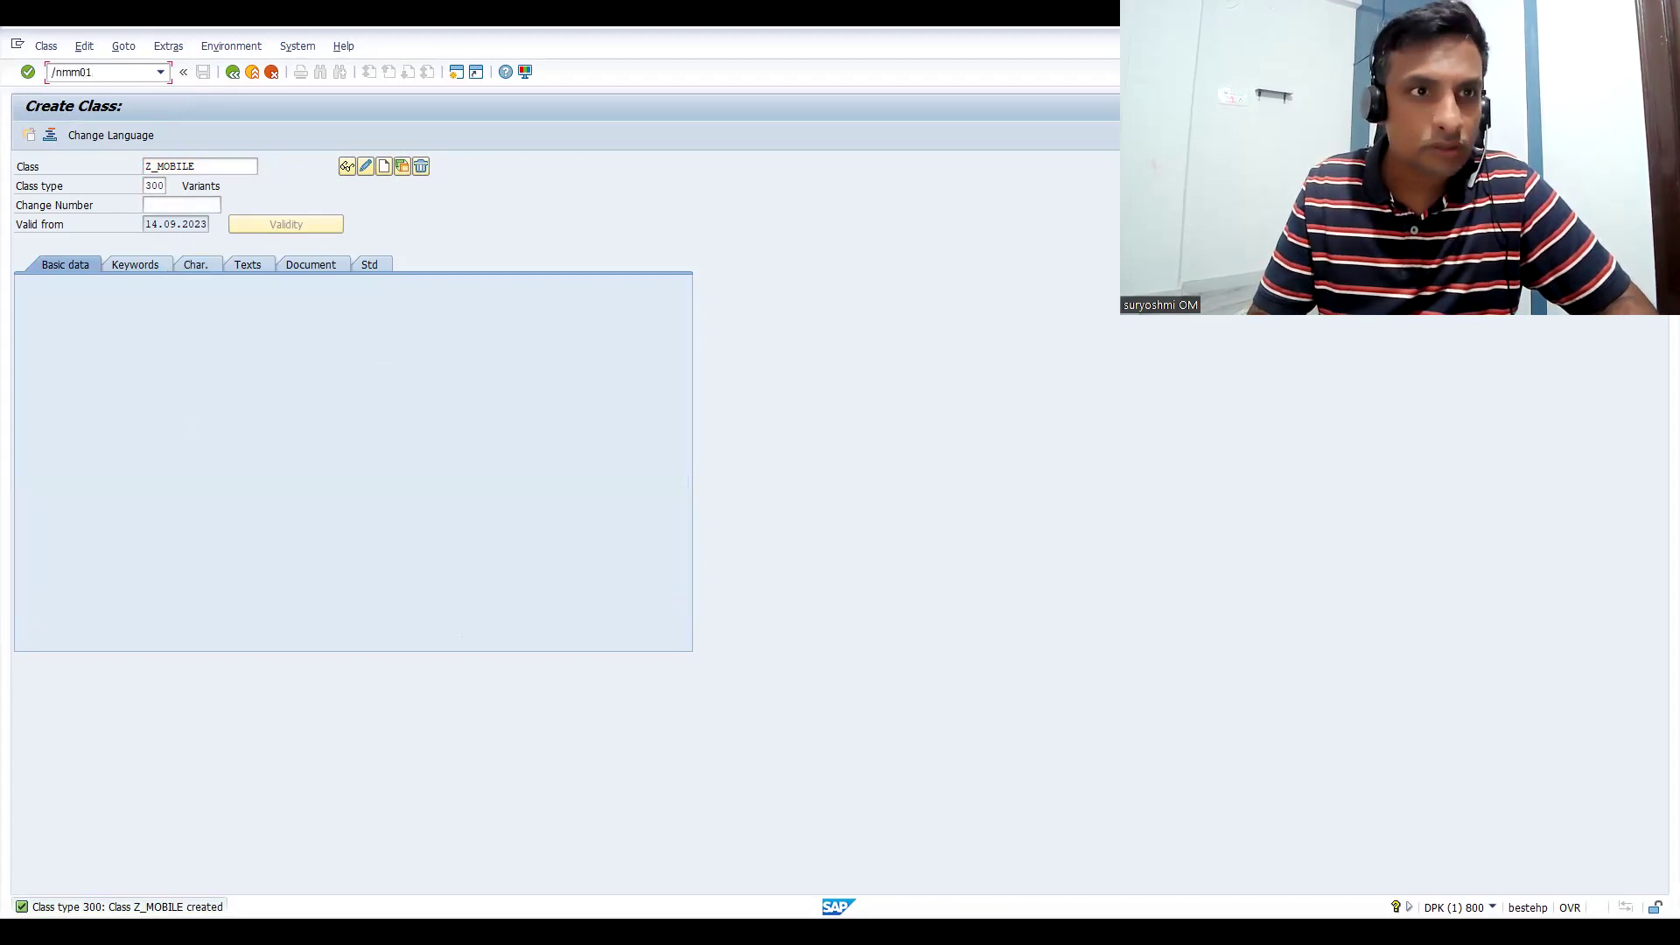
{"action": "key", "text": "Return"}
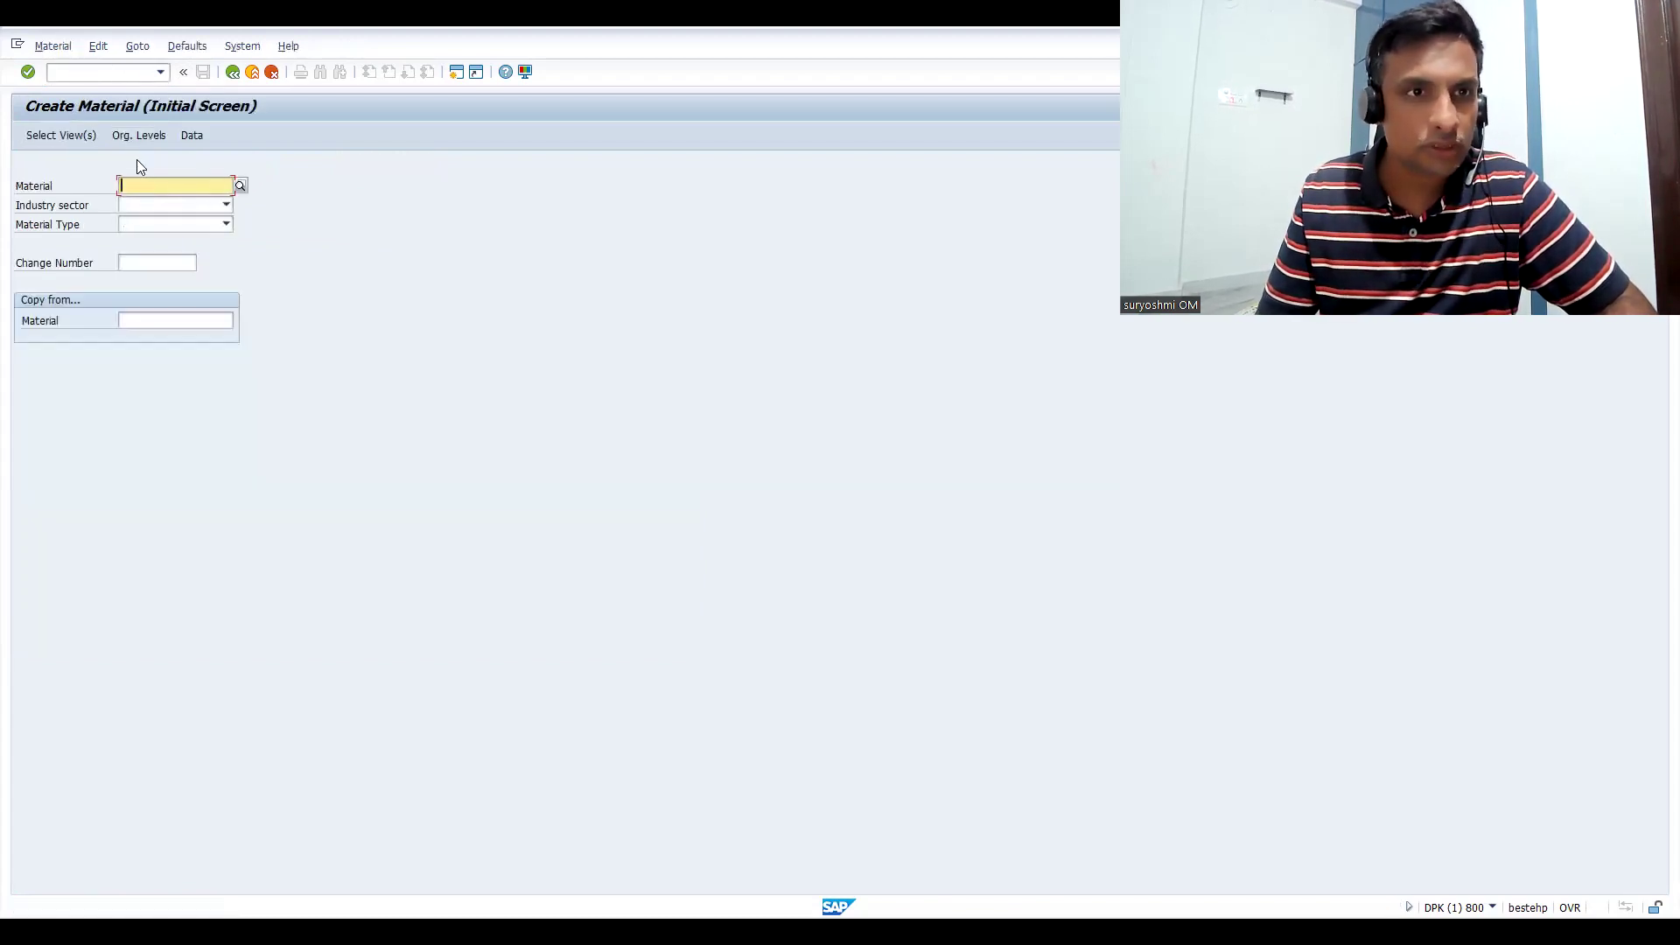
{"action": "left_click", "coordinate": [179, 205]}
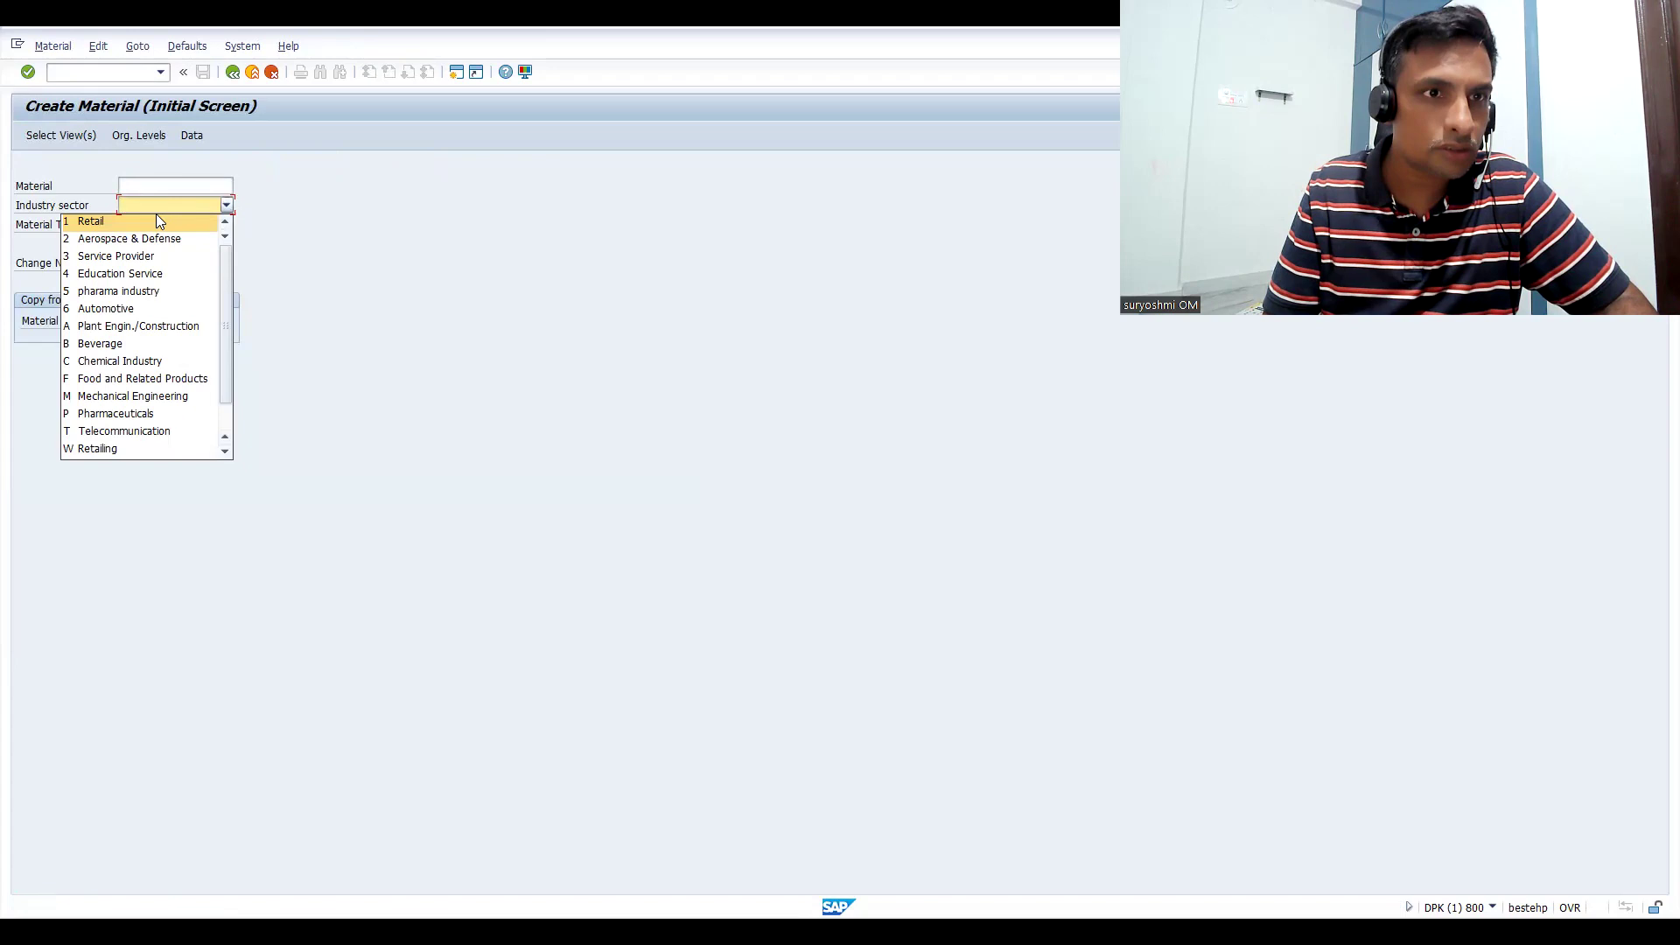
{"action": "left_click", "coordinate": [153, 222]}
- Set material type KMAT Configurable material and proceed to view selection
{"action": "left_click", "coordinate": [173, 224]}
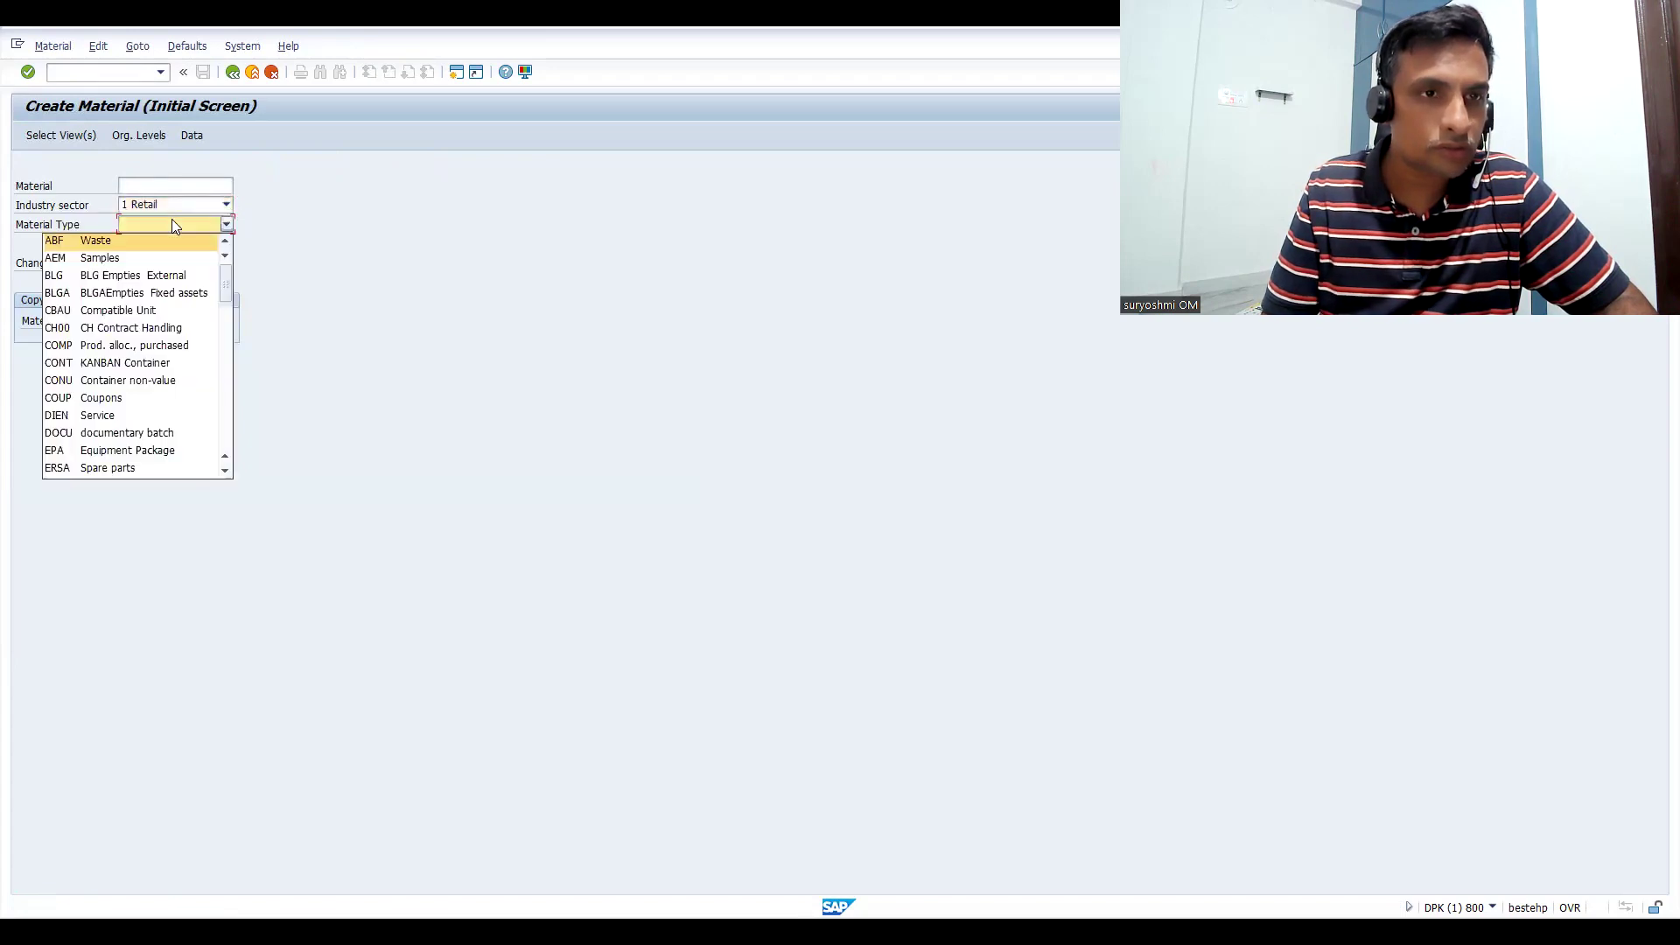
{"action": "key", "text": "k"}
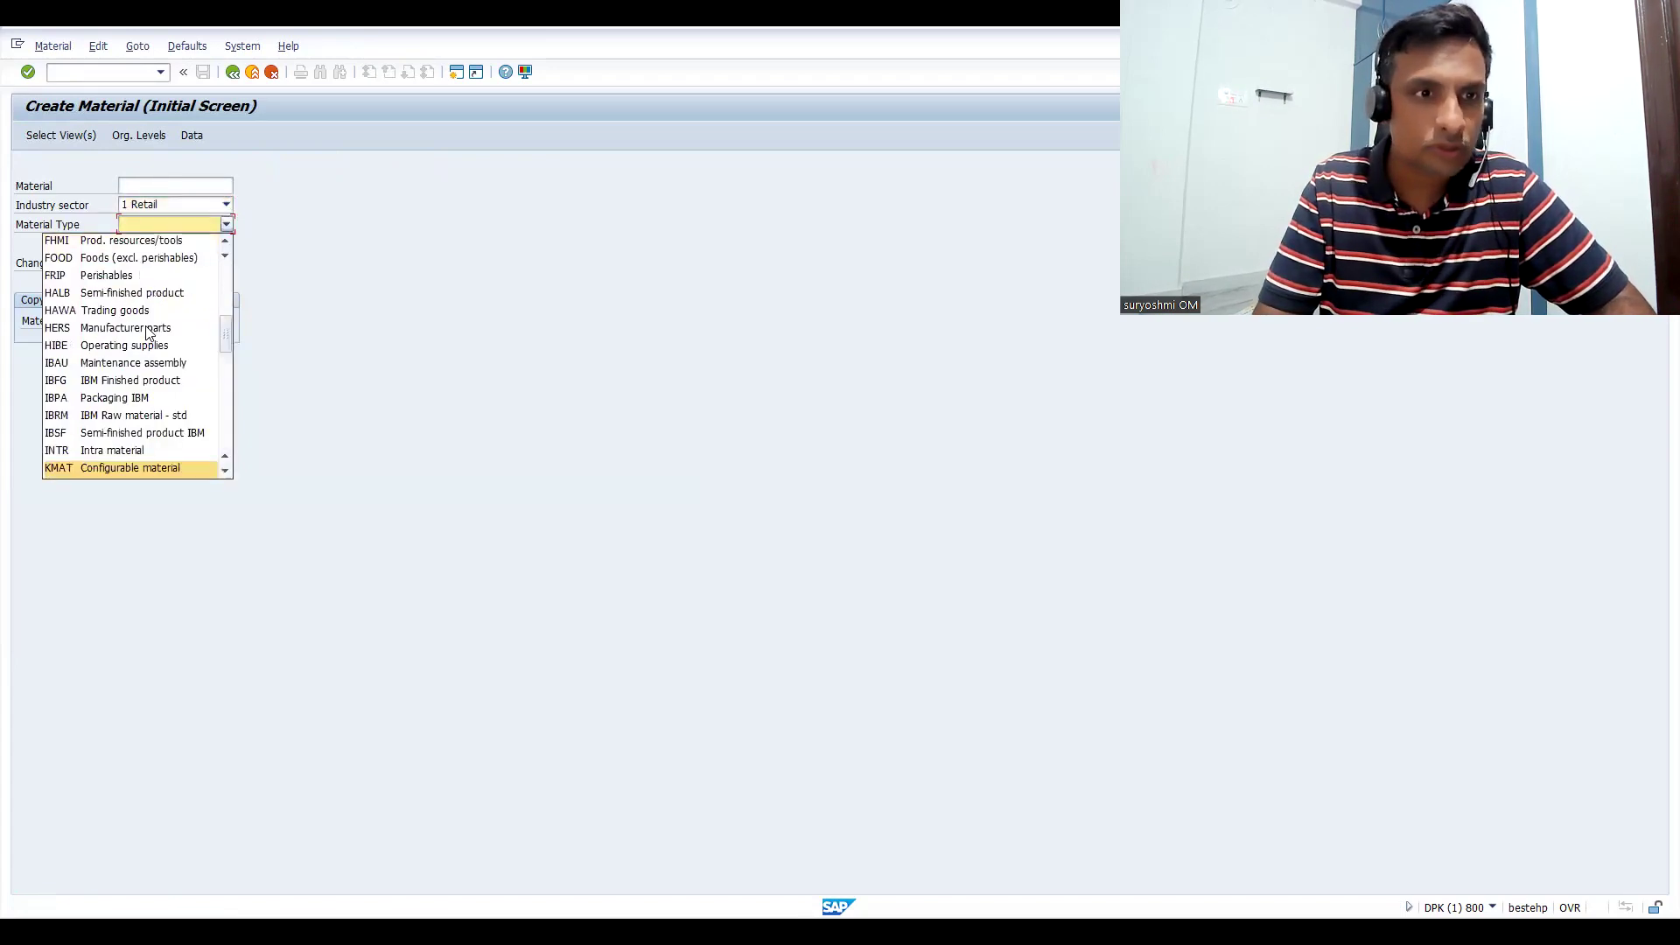
{"action": "left_click", "coordinate": [120, 469]}
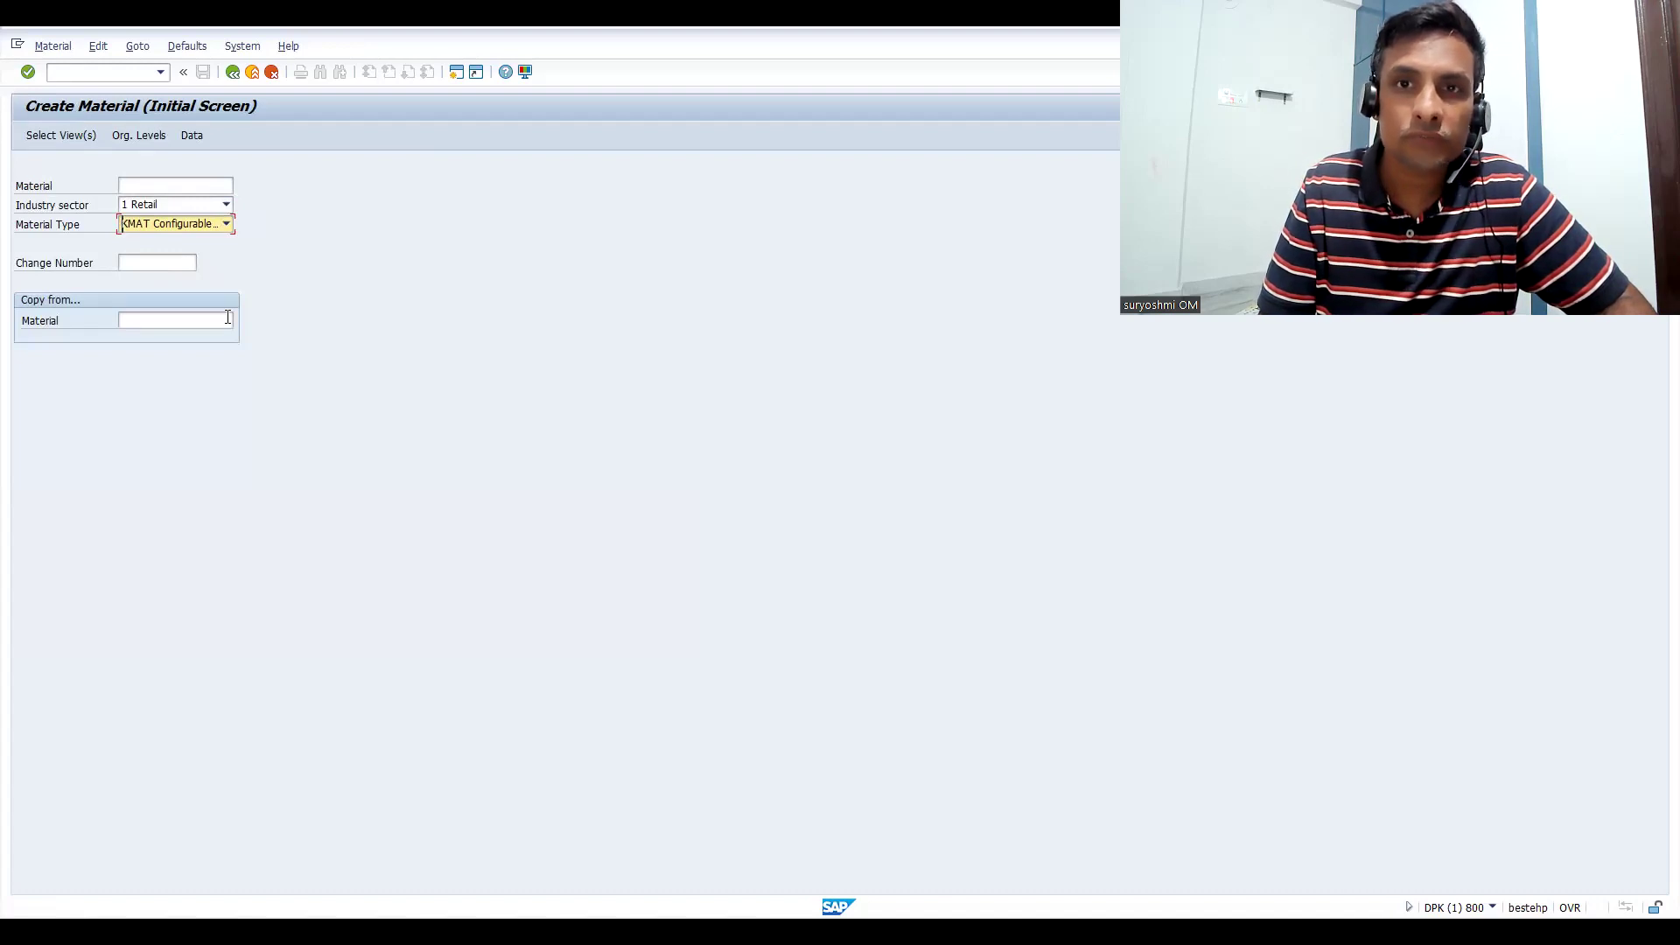
{"action": "left_click", "coordinate": [659, 306]}
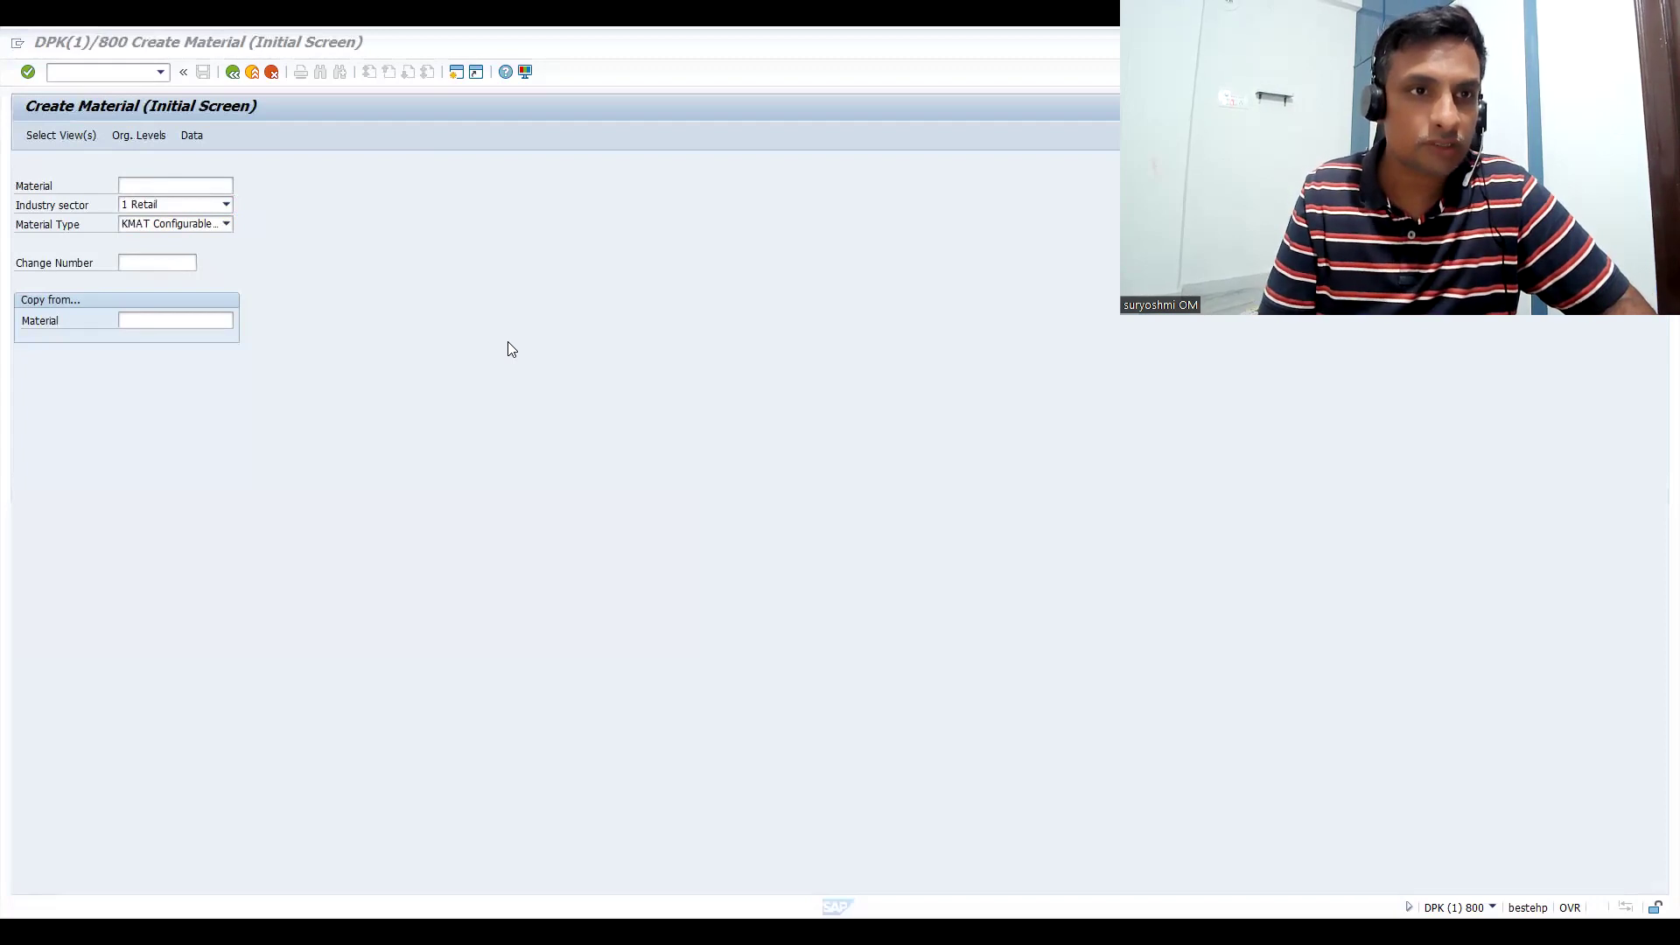
{"action": "left_click", "coordinate": [194, 188]}
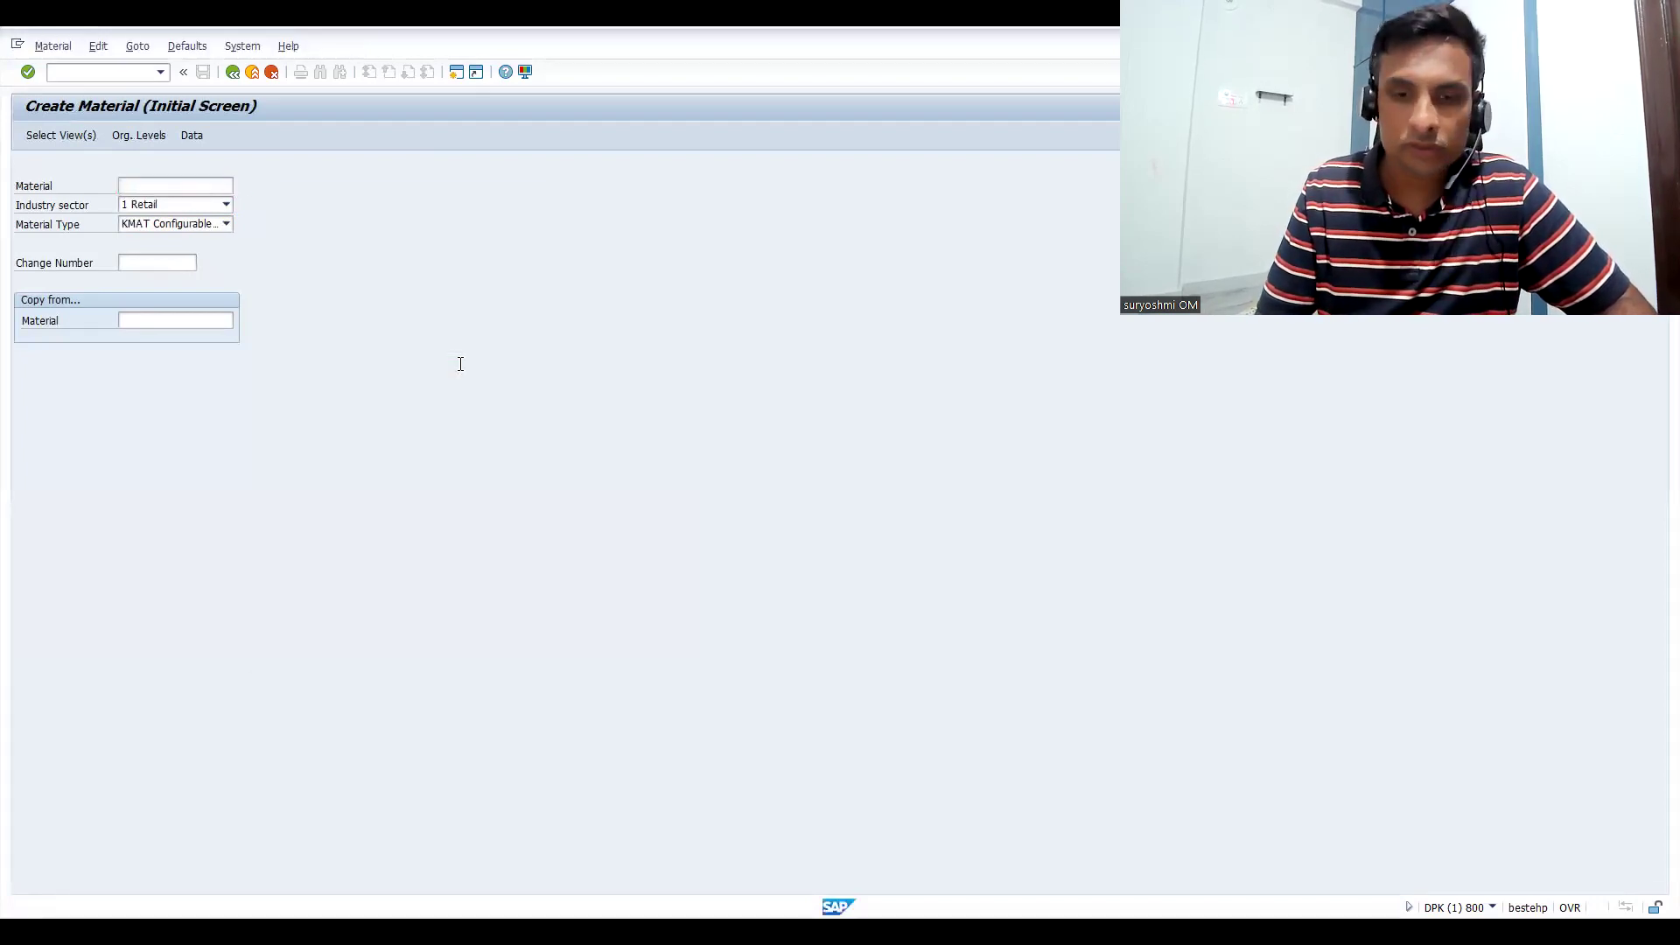
{"action": "key", "text": "Return"}
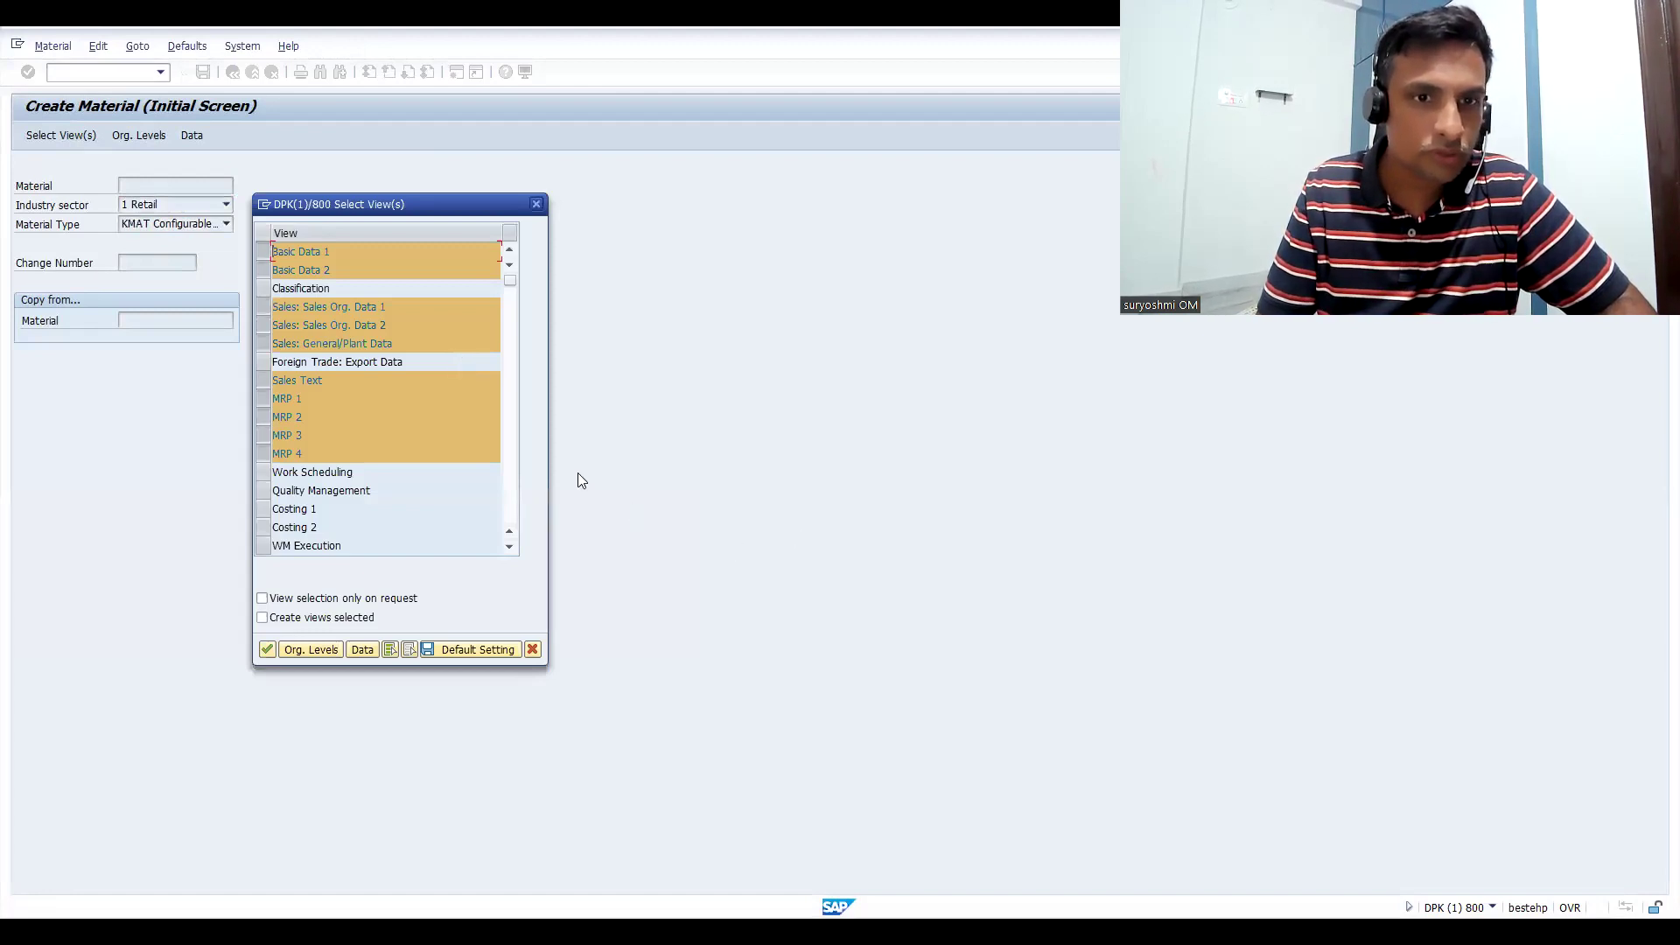
- Tick Classification alongside the preselected Basic Data, sales, Sales Text and MRP 1–4 views
{"action": "left_click", "coordinate": [511, 507]}
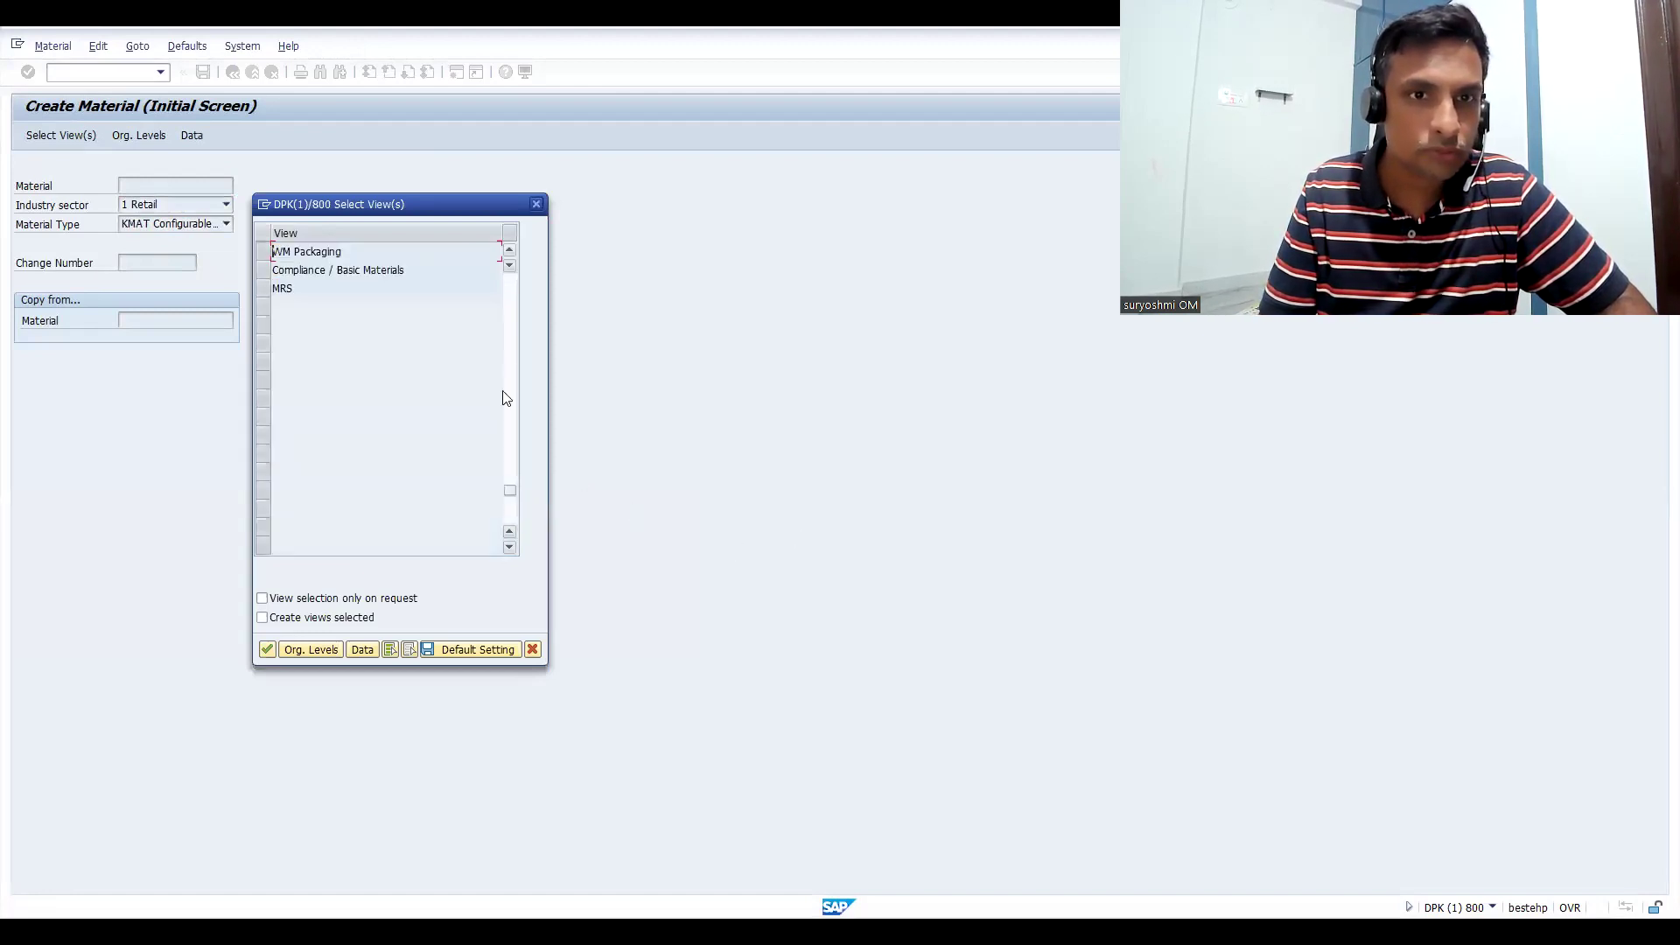
{"action": "left_click", "coordinate": [509, 250]}
{"action": "left_click", "coordinate": [509, 250]}
{"action": "left_click", "coordinate": [509, 249]}
{"action": "left_click", "coordinate": [511, 313]}
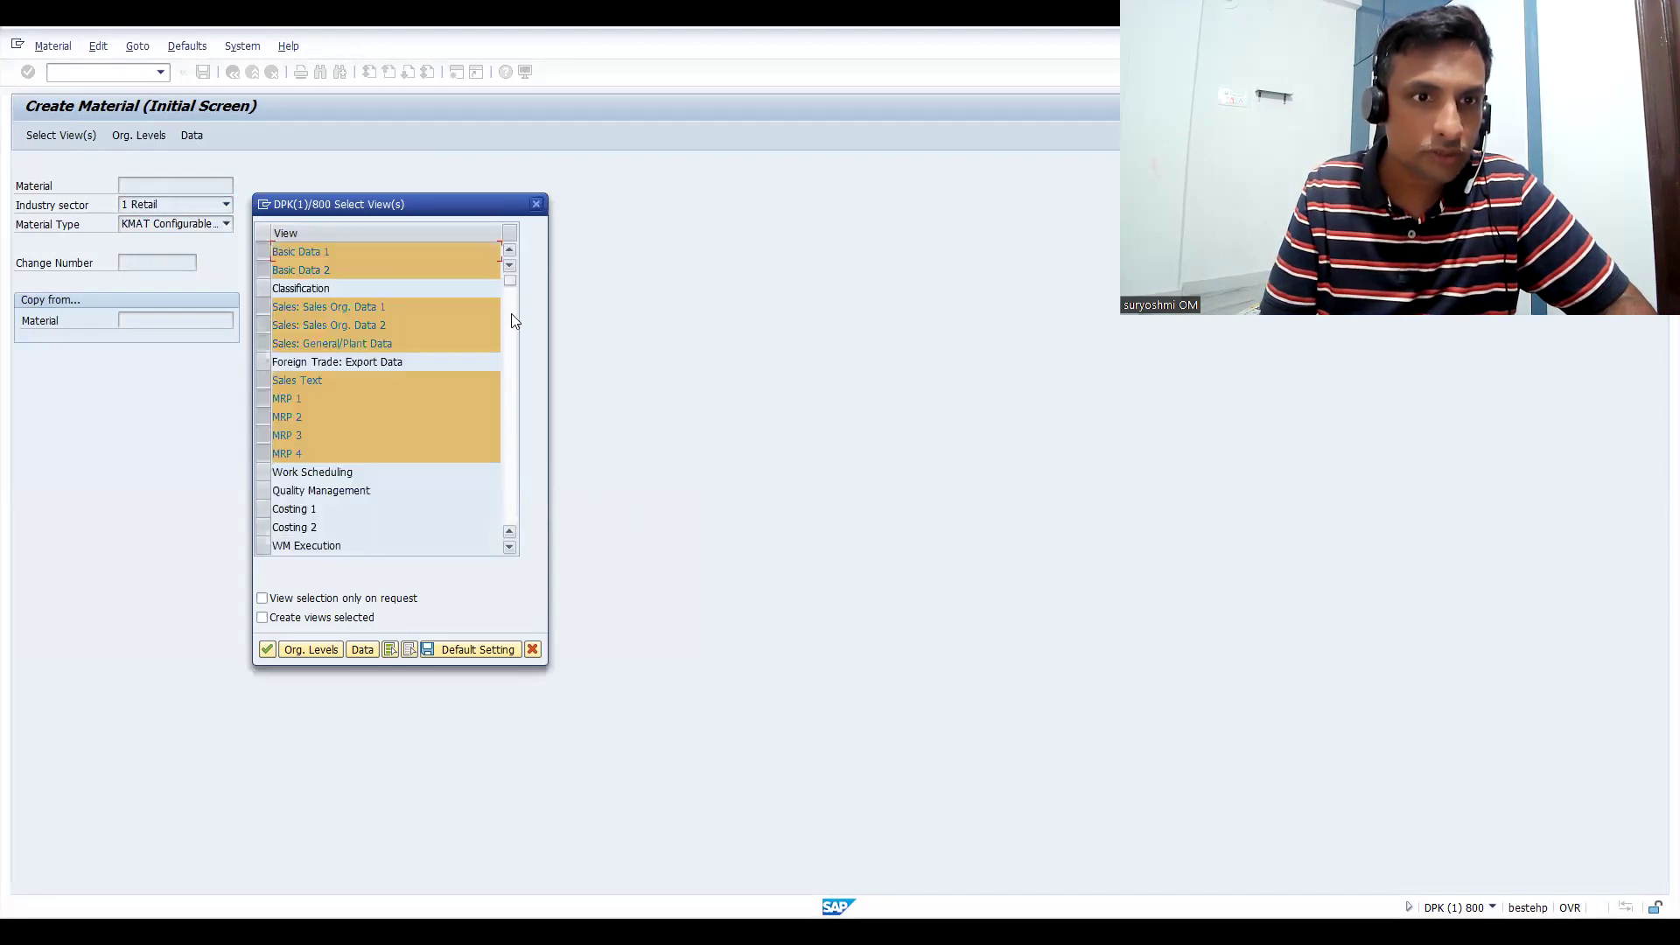
{"action": "left_click", "coordinate": [510, 547]}
{"action": "left_click", "coordinate": [509, 547]}
{"action": "left_click", "coordinate": [509, 546]}
{"action": "left_click", "coordinate": [510, 549]}
{"action": "left_click", "coordinate": [510, 548]}
{"action": "left_click", "coordinate": [510, 548]}
{"action": "left_click", "coordinate": [510, 548]}
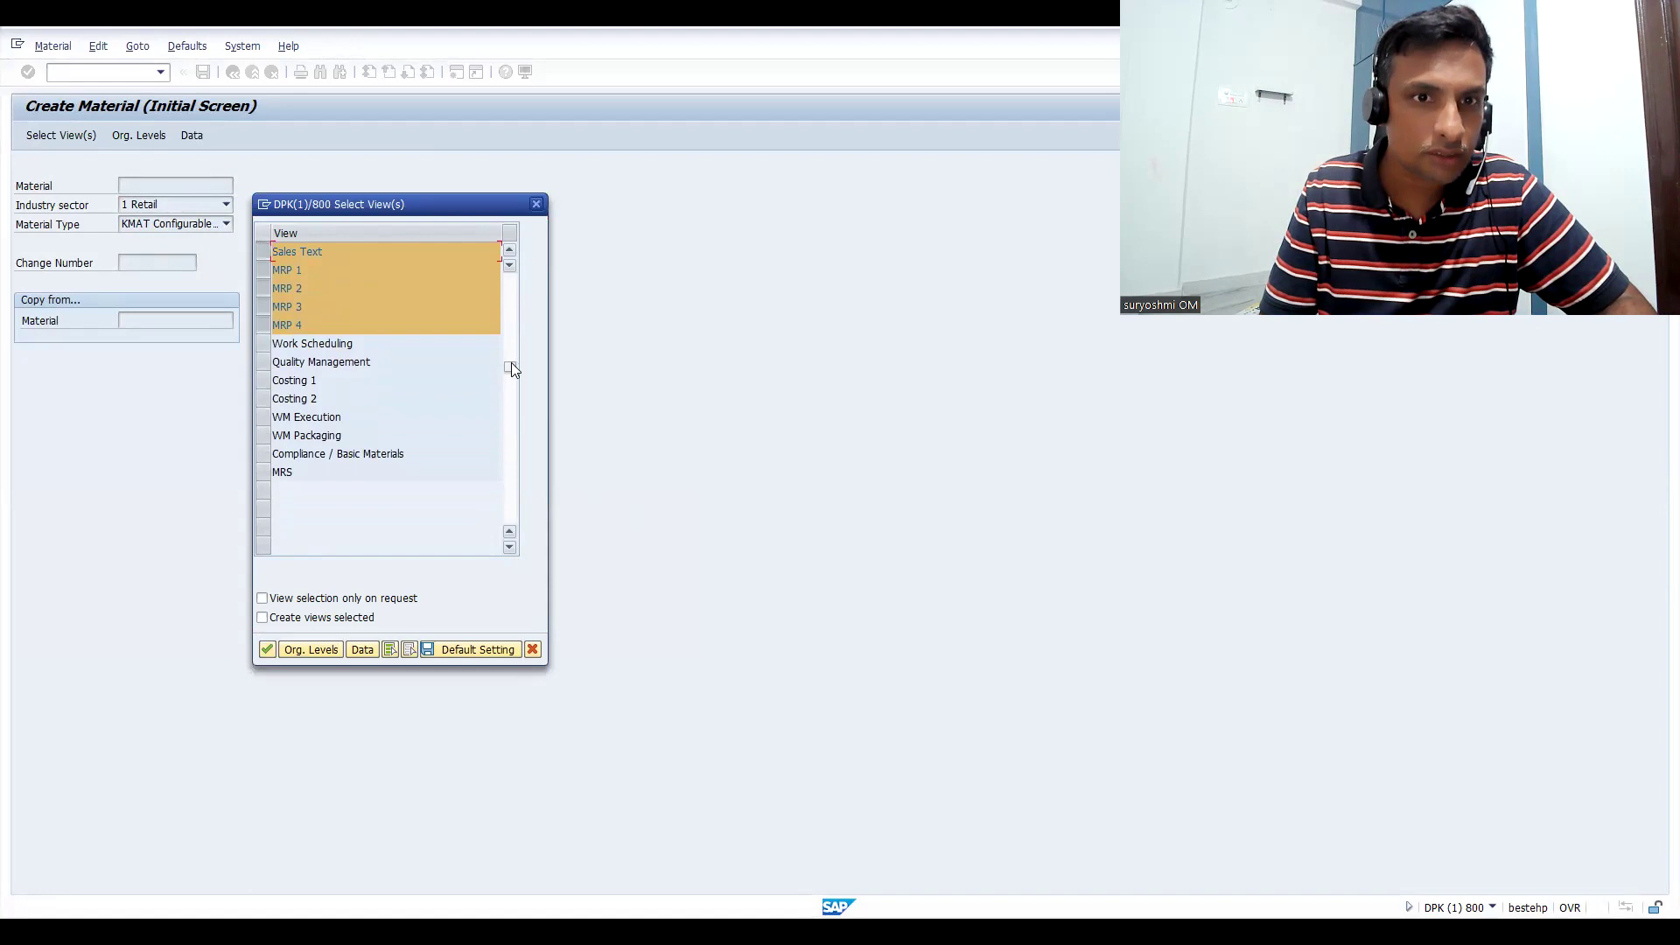
{"action": "left_click_drag", "start_coordinate": [511, 365], "coordinate": [521, 252]}
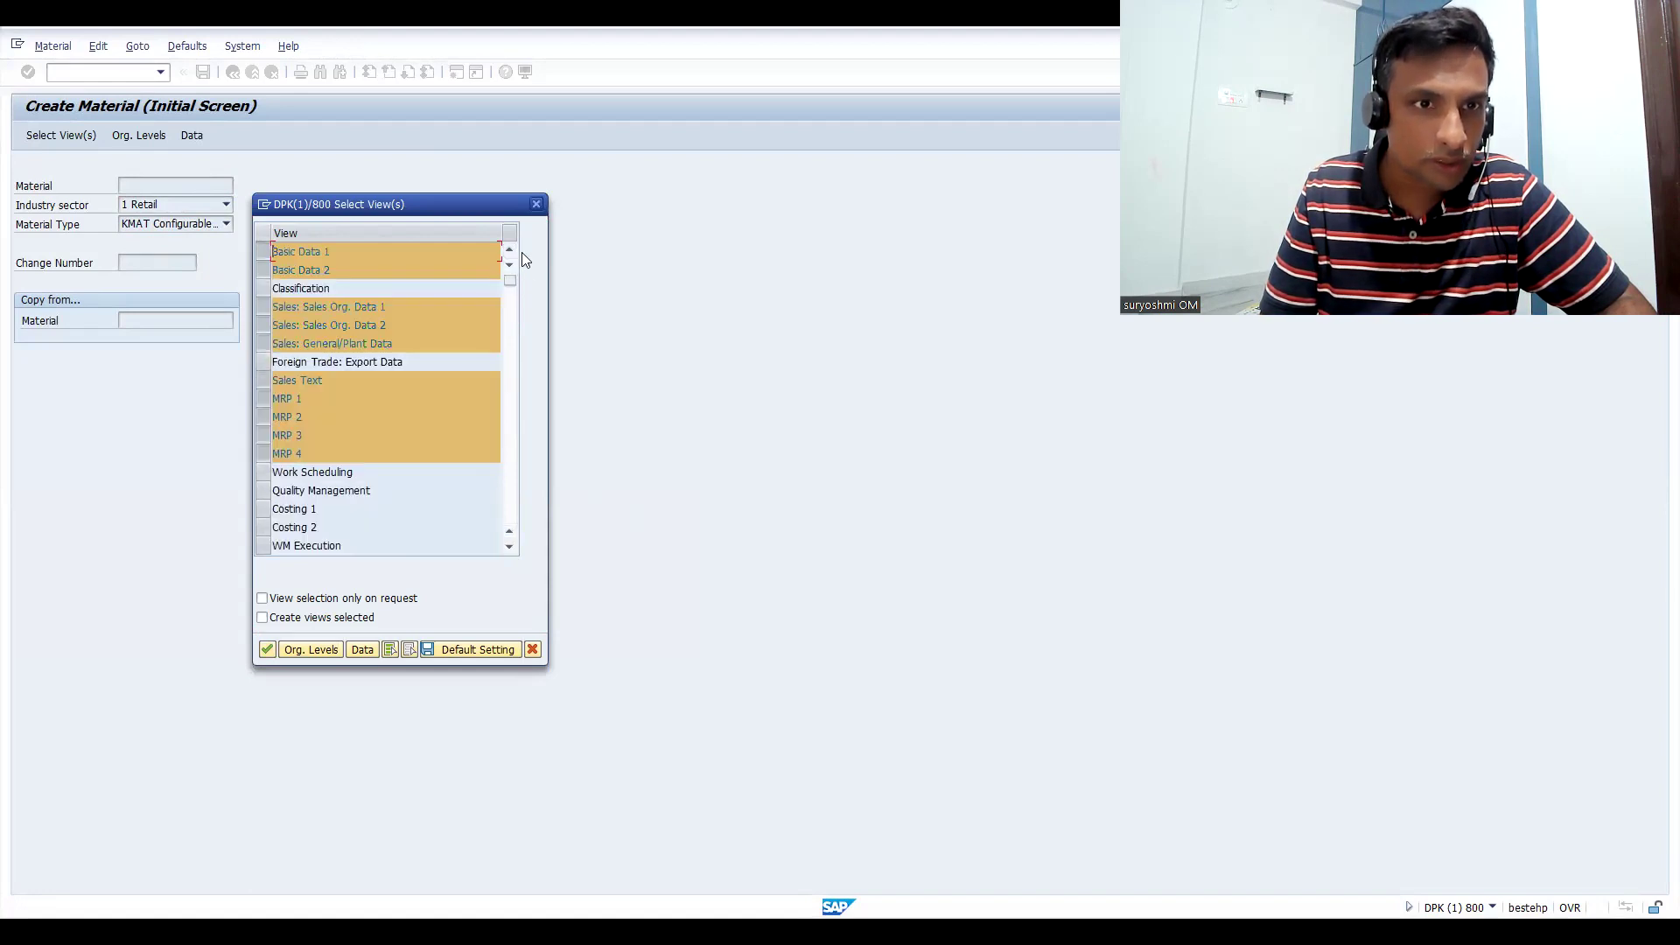
{"action": "left_click", "coordinate": [267, 290]}
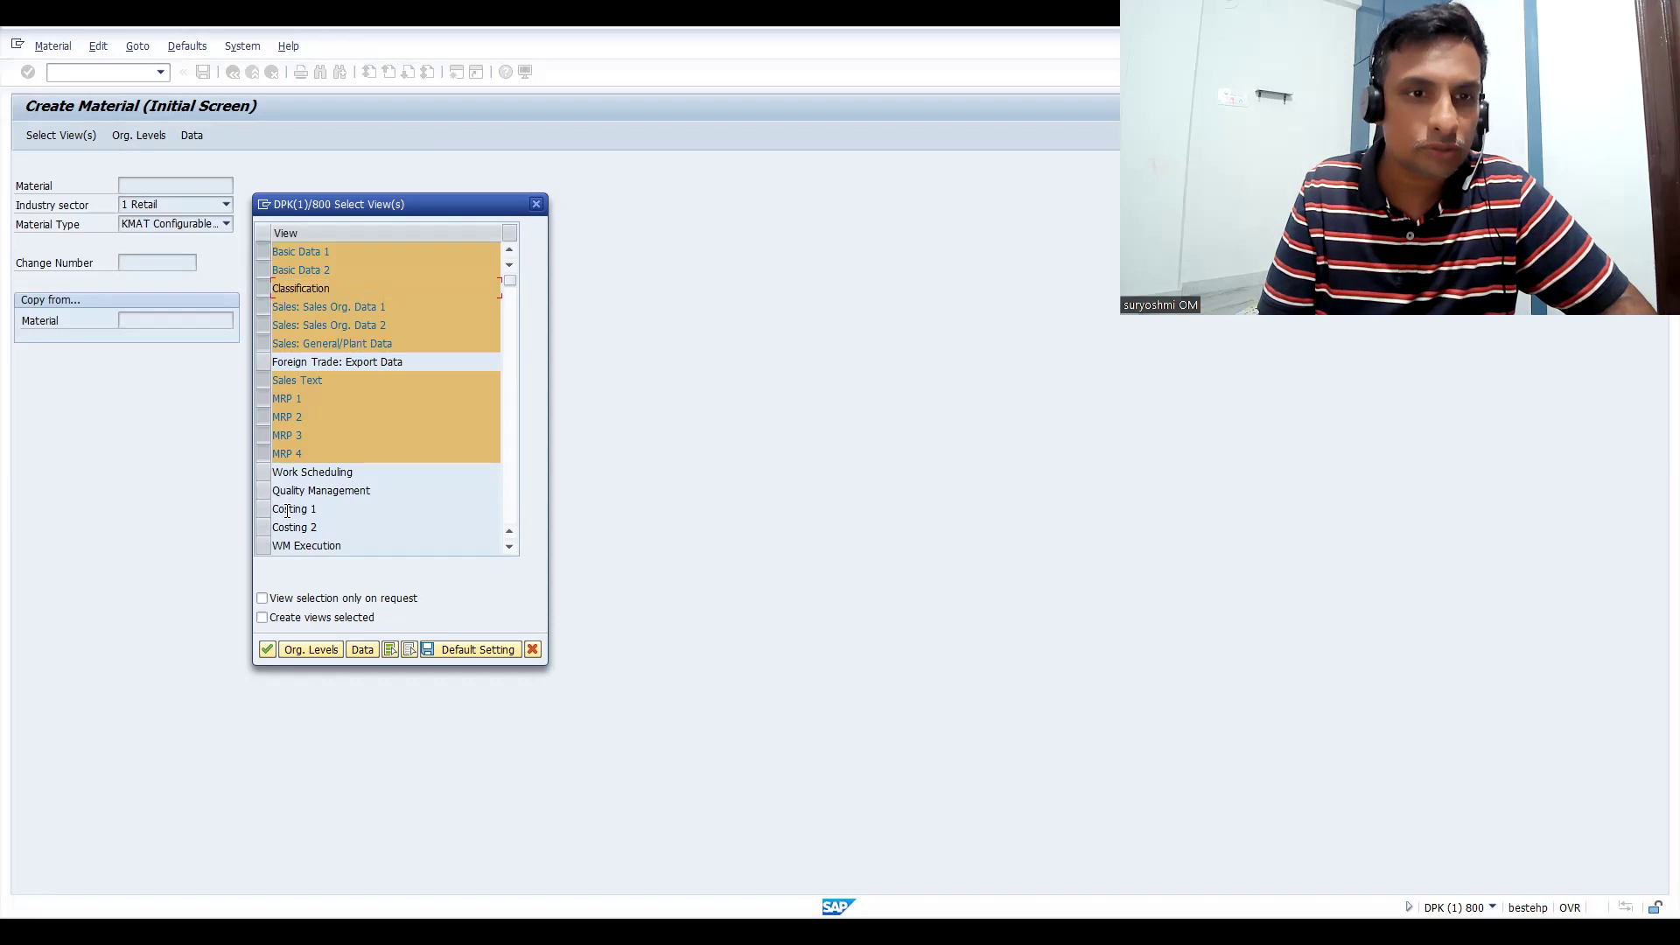
{"action": "left_click", "coordinate": [509, 547]}
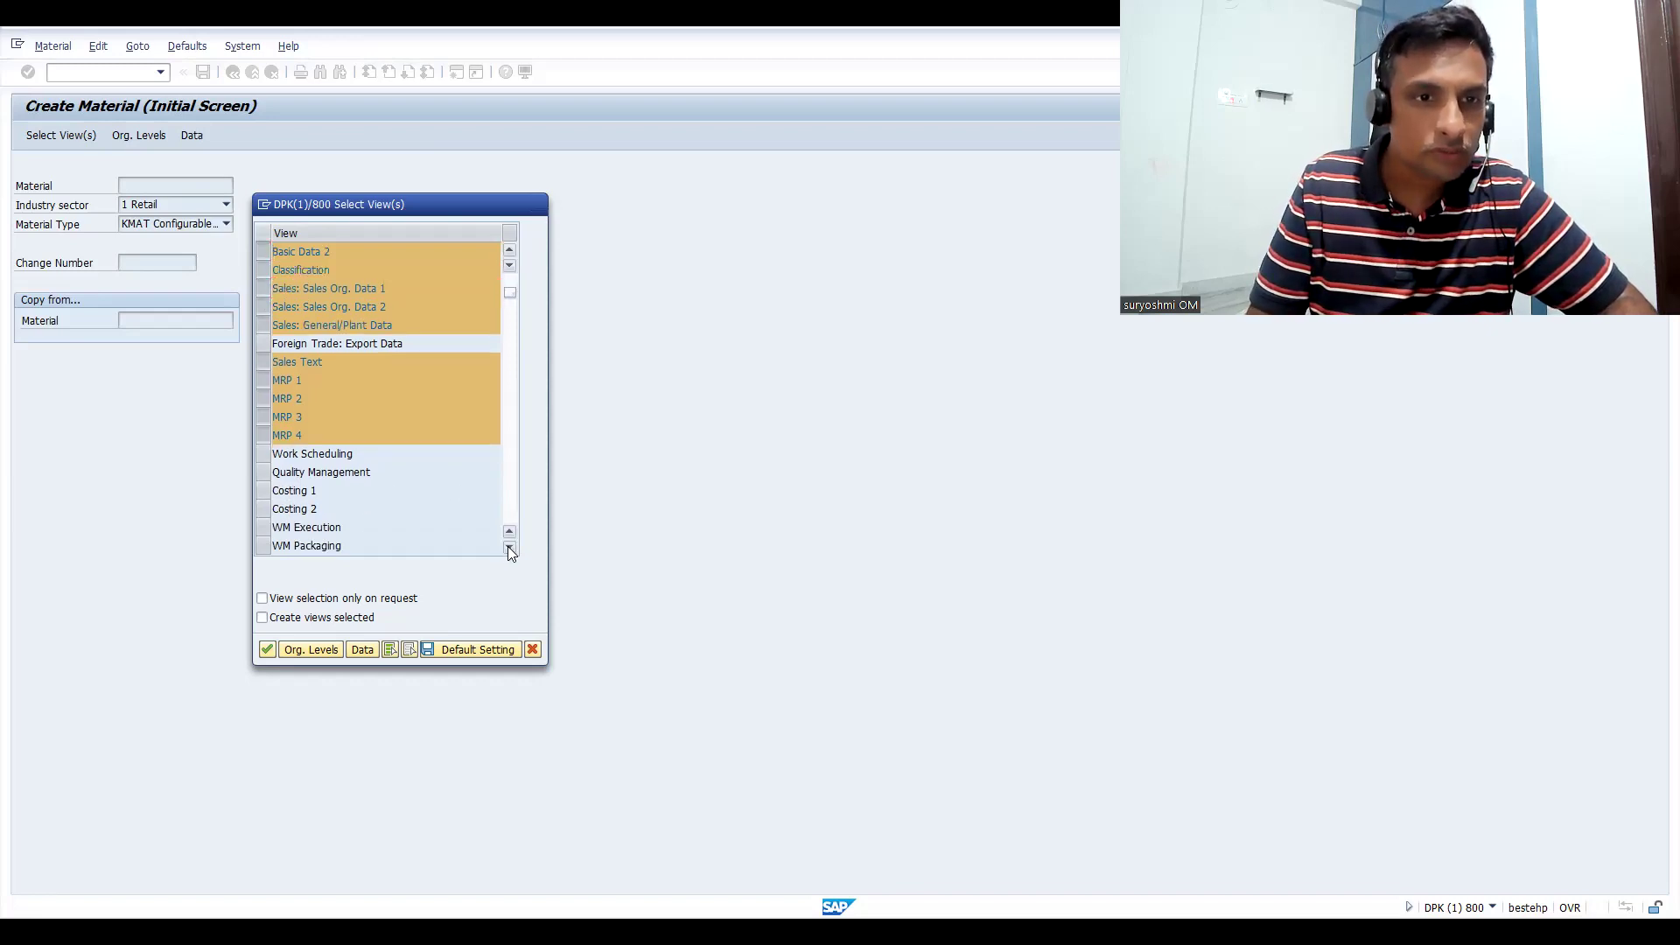
{"action": "left_click", "coordinate": [509, 547]}
{"action": "left_click", "coordinate": [509, 547]}
{"action": "left_click", "coordinate": [509, 548]}
{"action": "left_click", "coordinate": [509, 548]}
{"action": "left_click", "coordinate": [510, 548]}
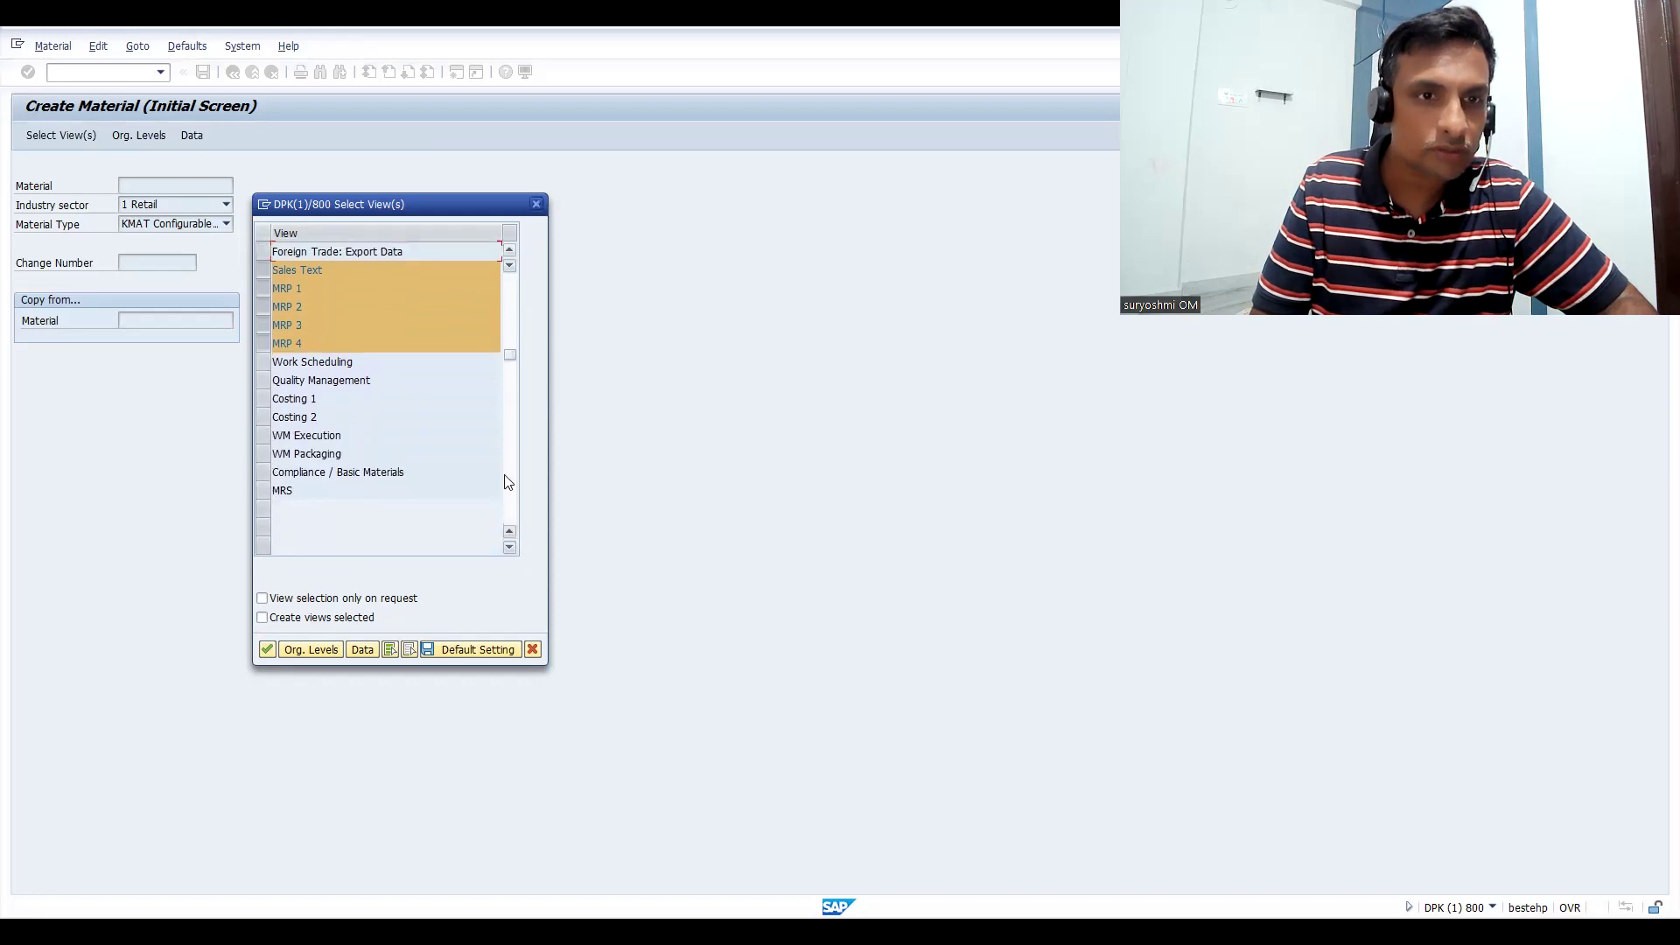
{"action": "scroll", "coordinate": [518, 252], "scroll_direction": "up", "scroll_amount": 2}
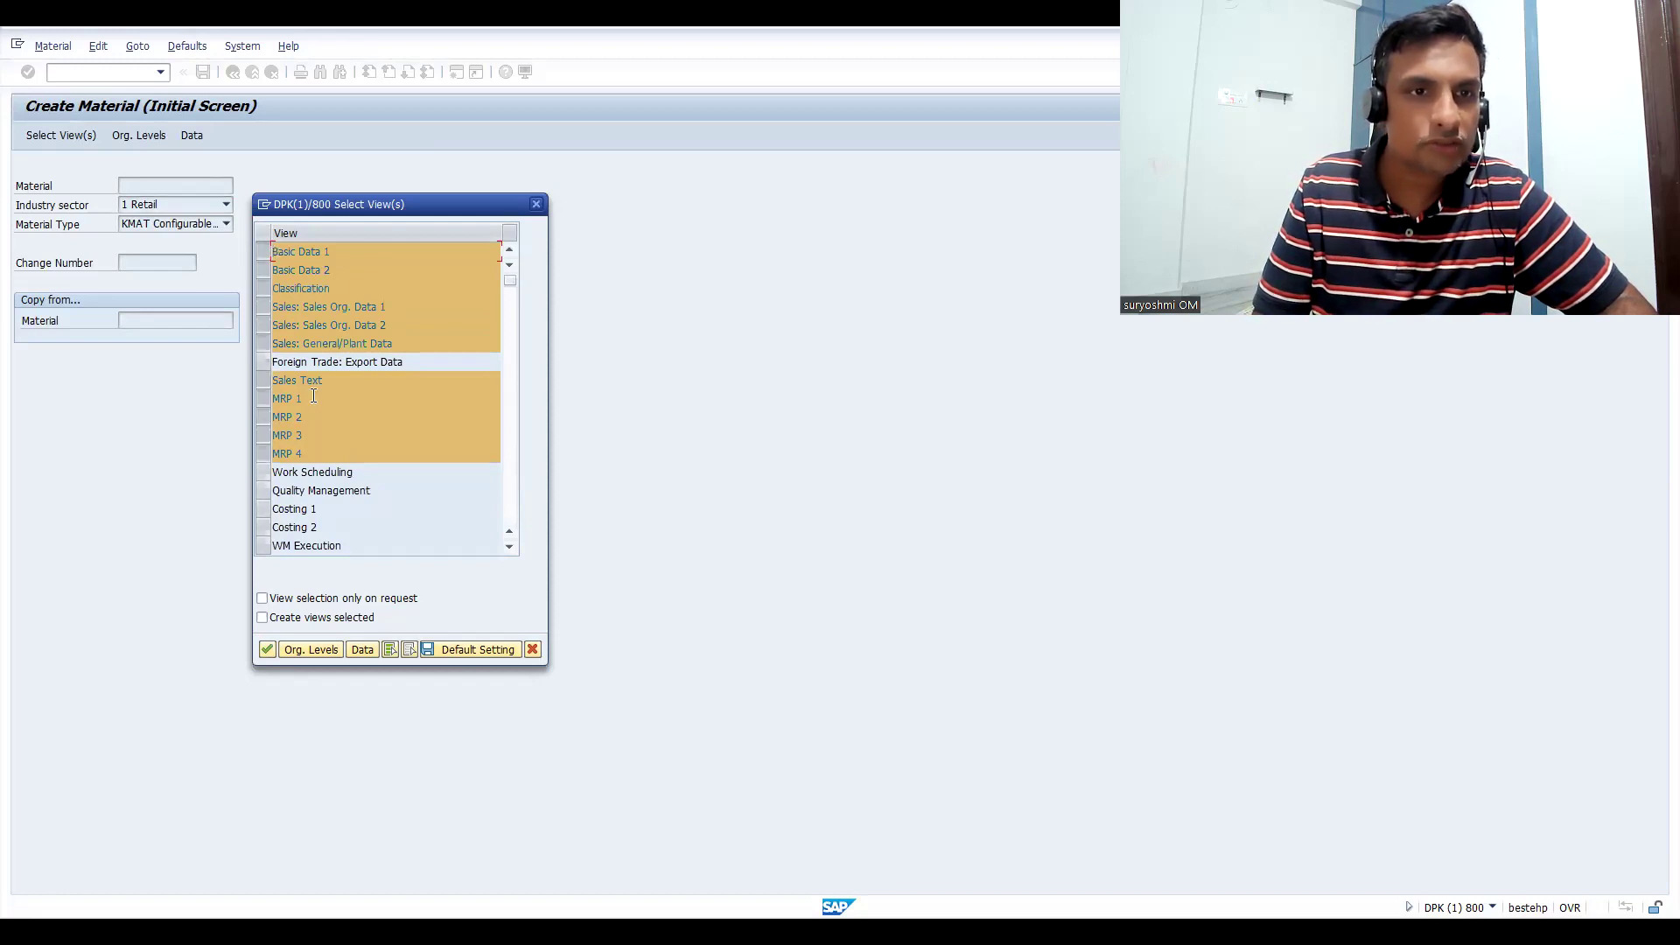
- Accept the organizational levels and enter the material description Z_V_IPHONESPCE
{"action": "left_click", "coordinate": [267, 649]}
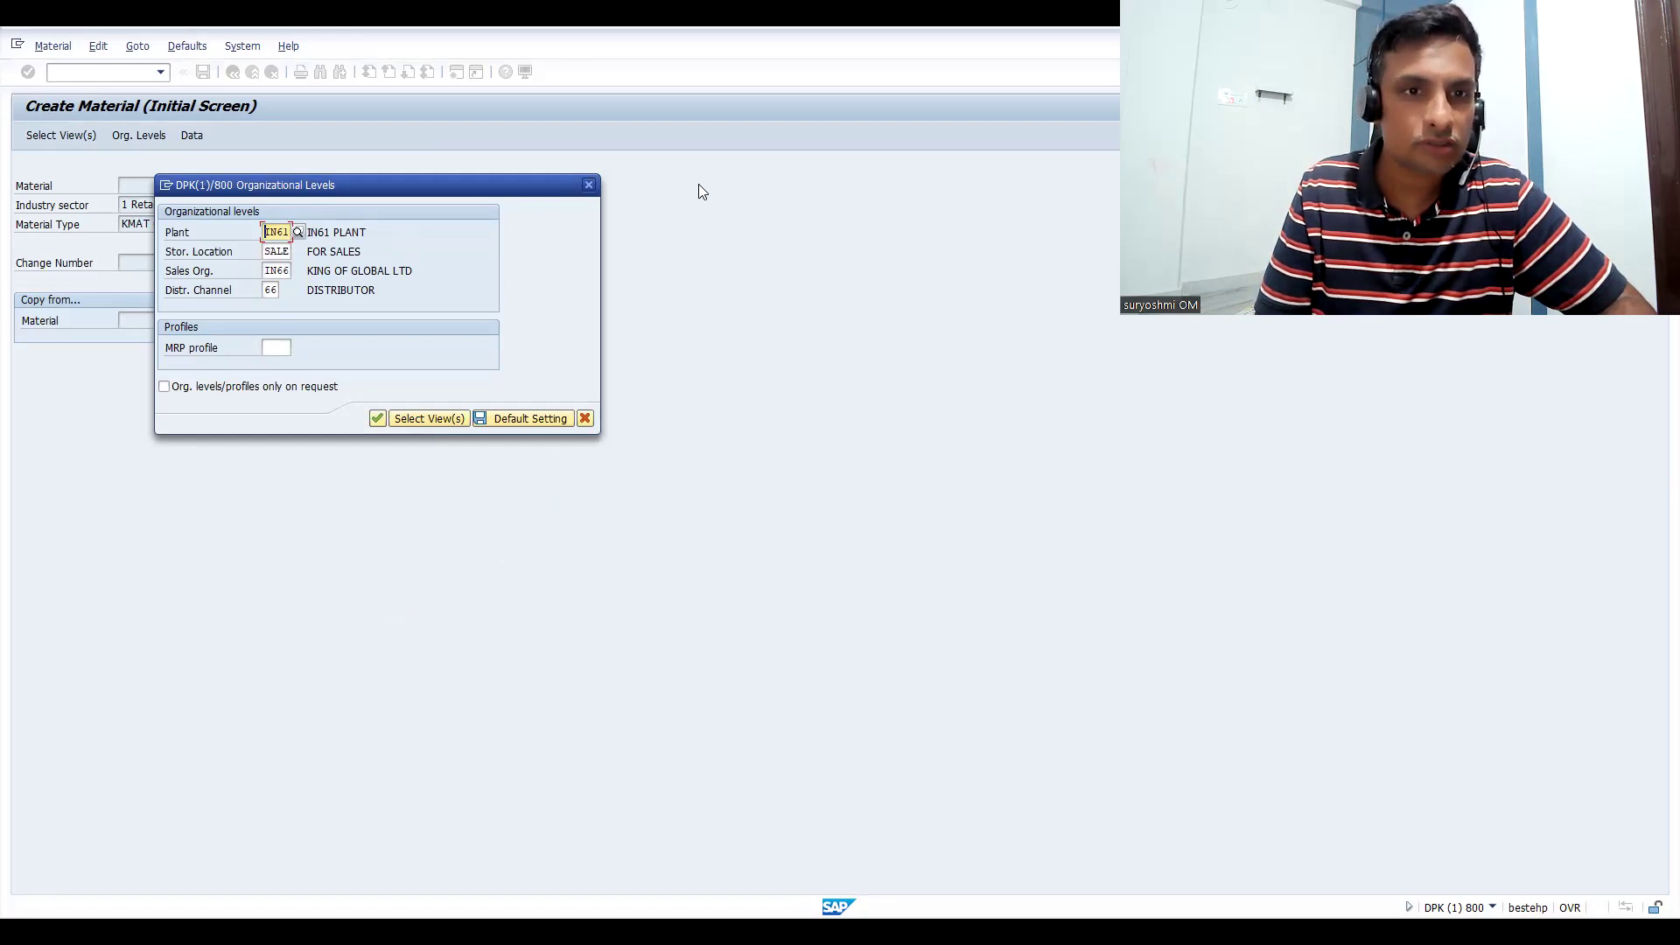
{"action": "left_click", "coordinate": [376, 419]}
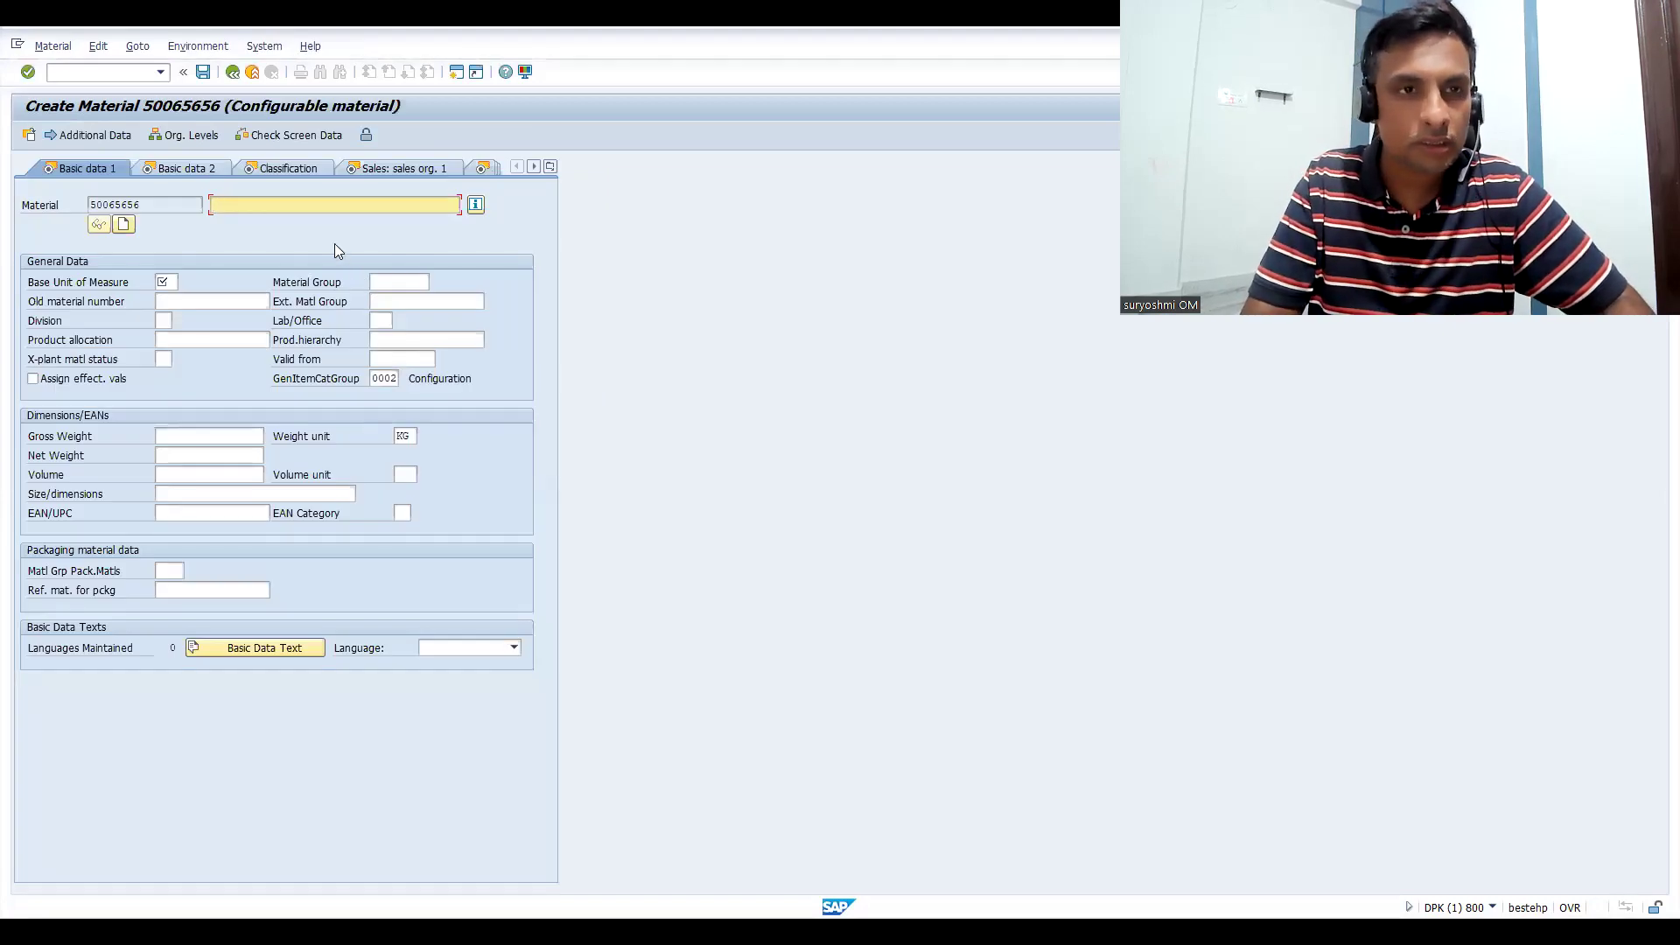
{"action": "key", "text": "BackSpace"}
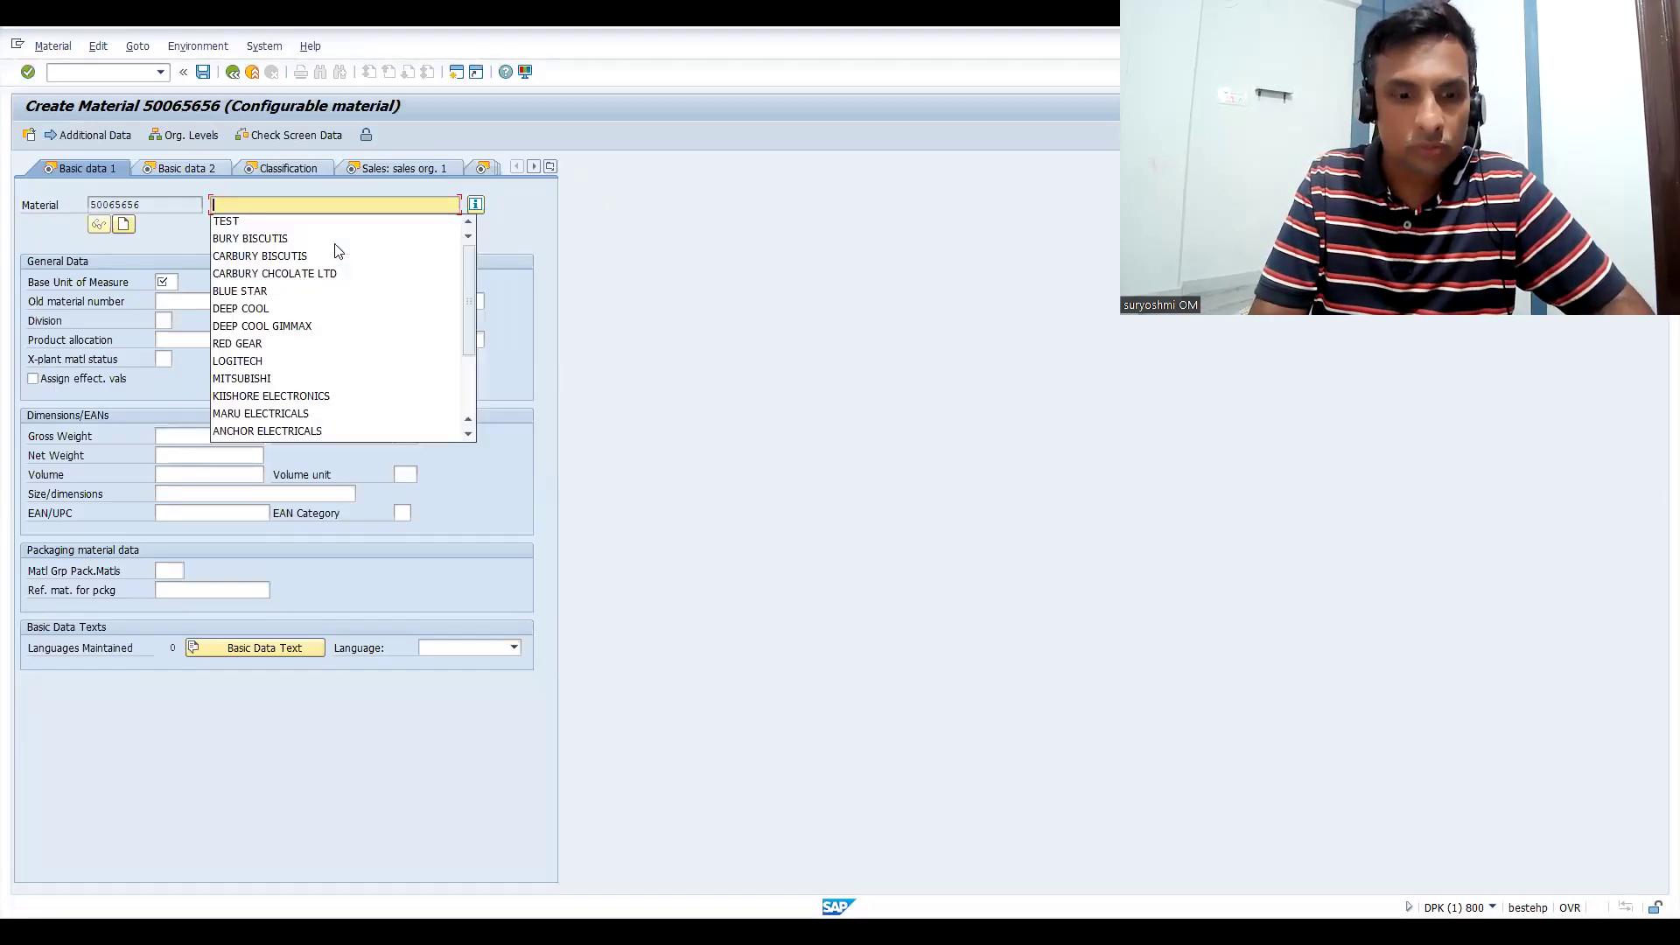
{"action": "type", "text": "z_v"}
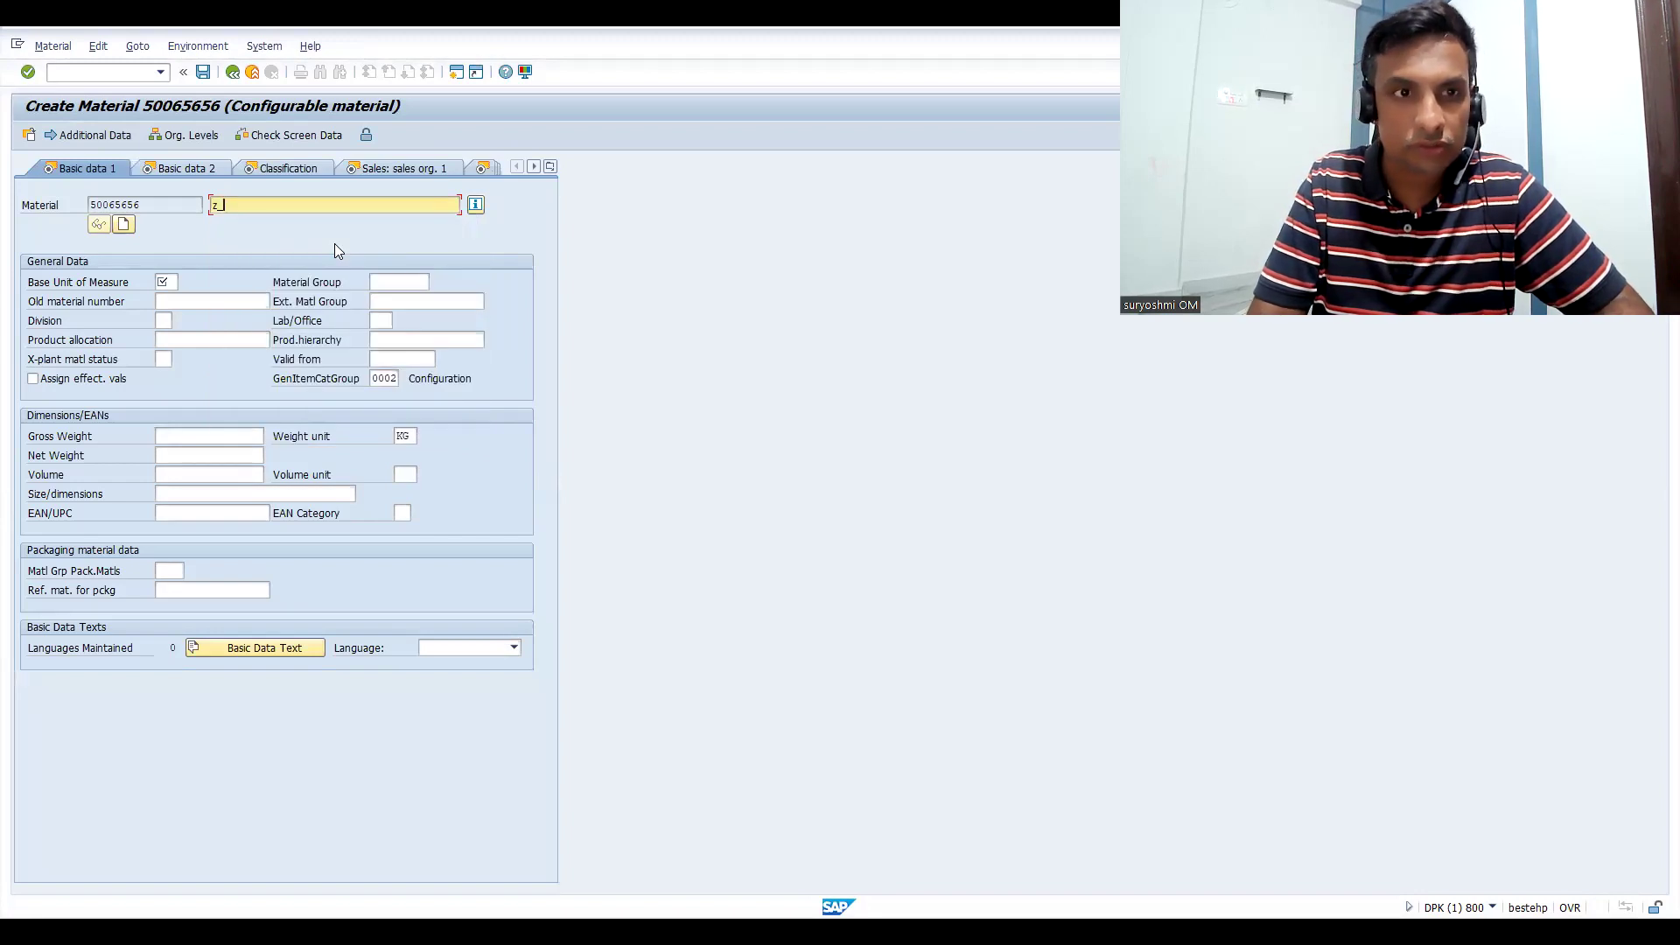
{"action": "key", "text": "BackSpace"}
{"action": "key", "text": "BackSpace"}
{"action": "key", "text": "BackSpace"}
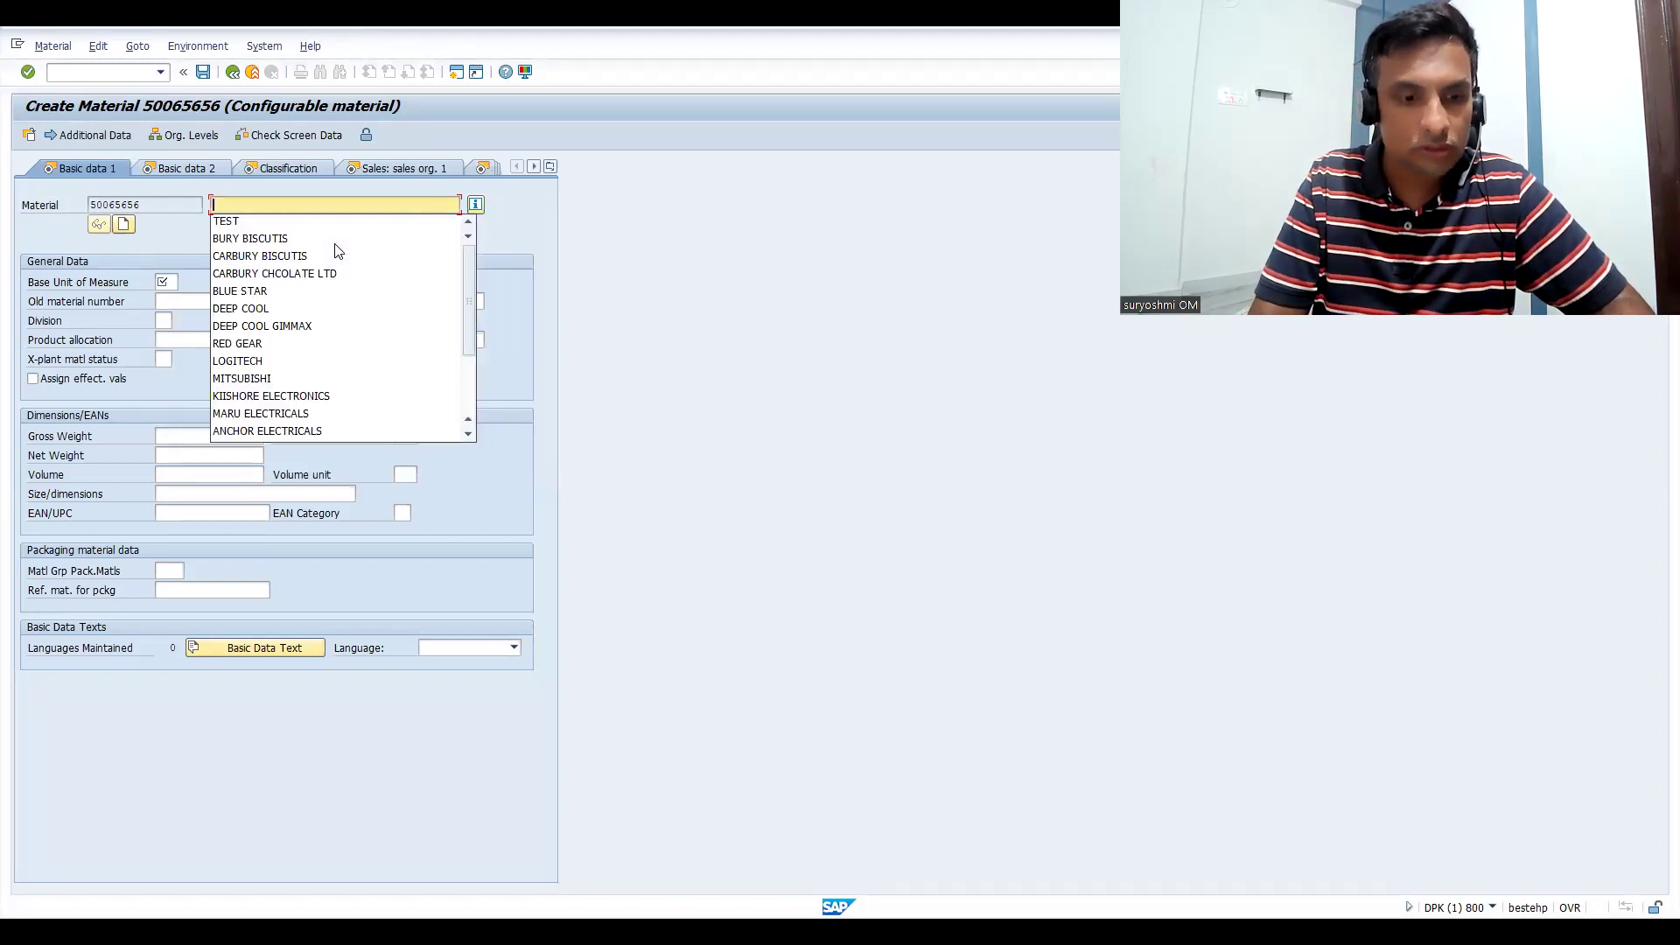
{"action": "type", "text": "Z"}
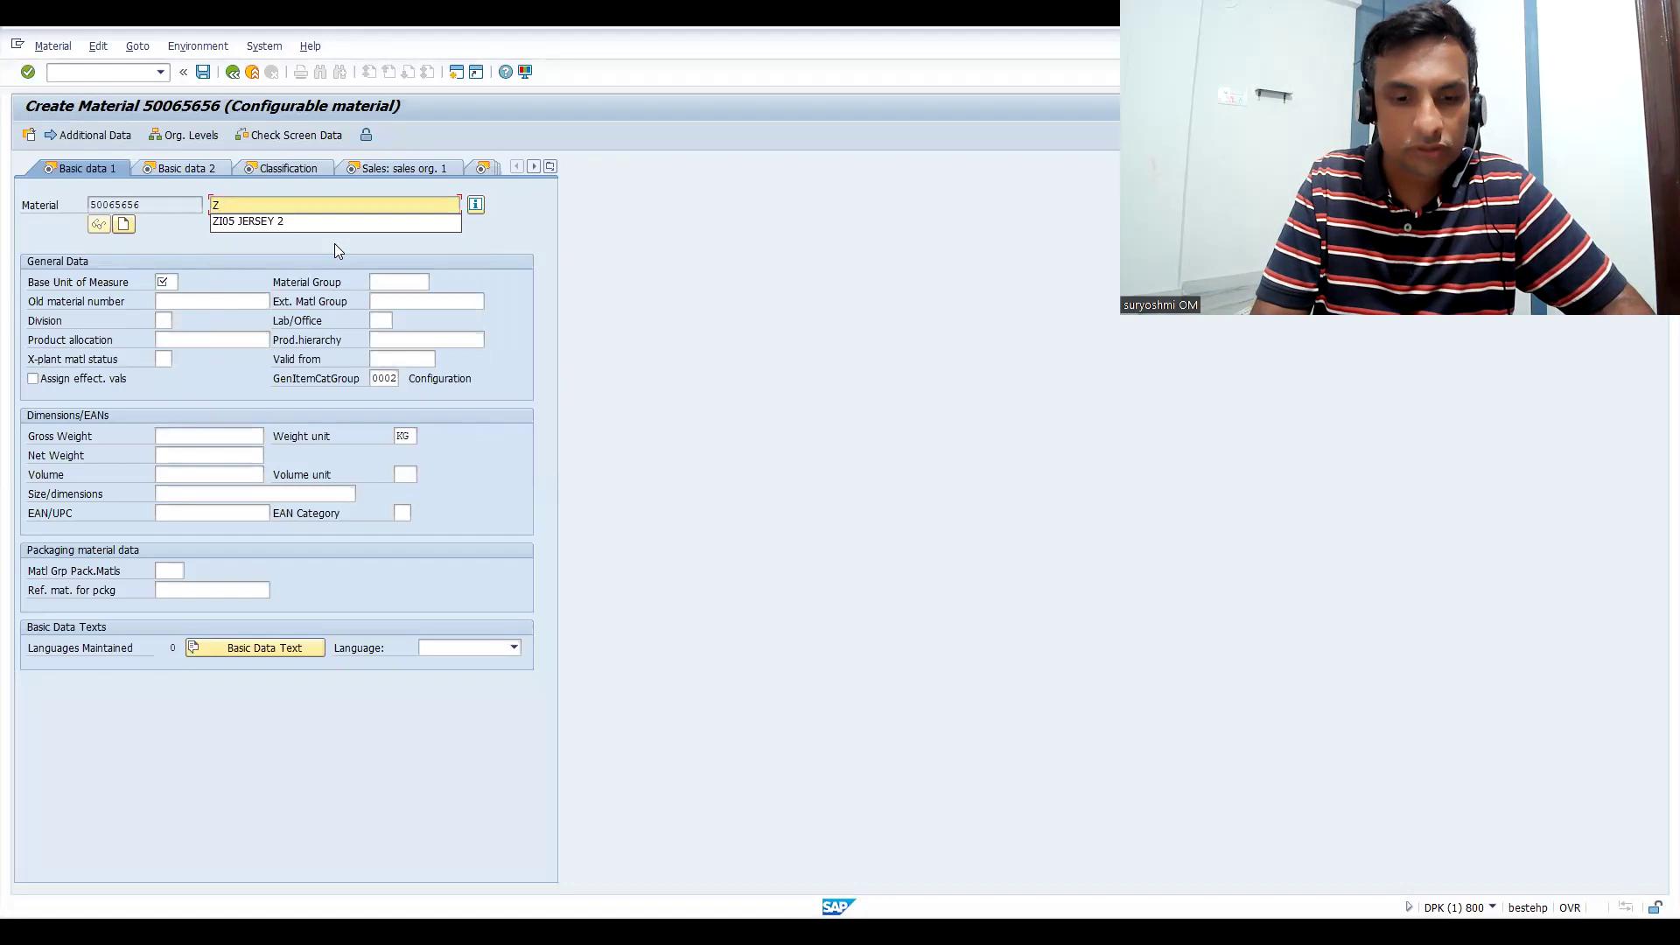
{"action": "type", "text": "_V"}
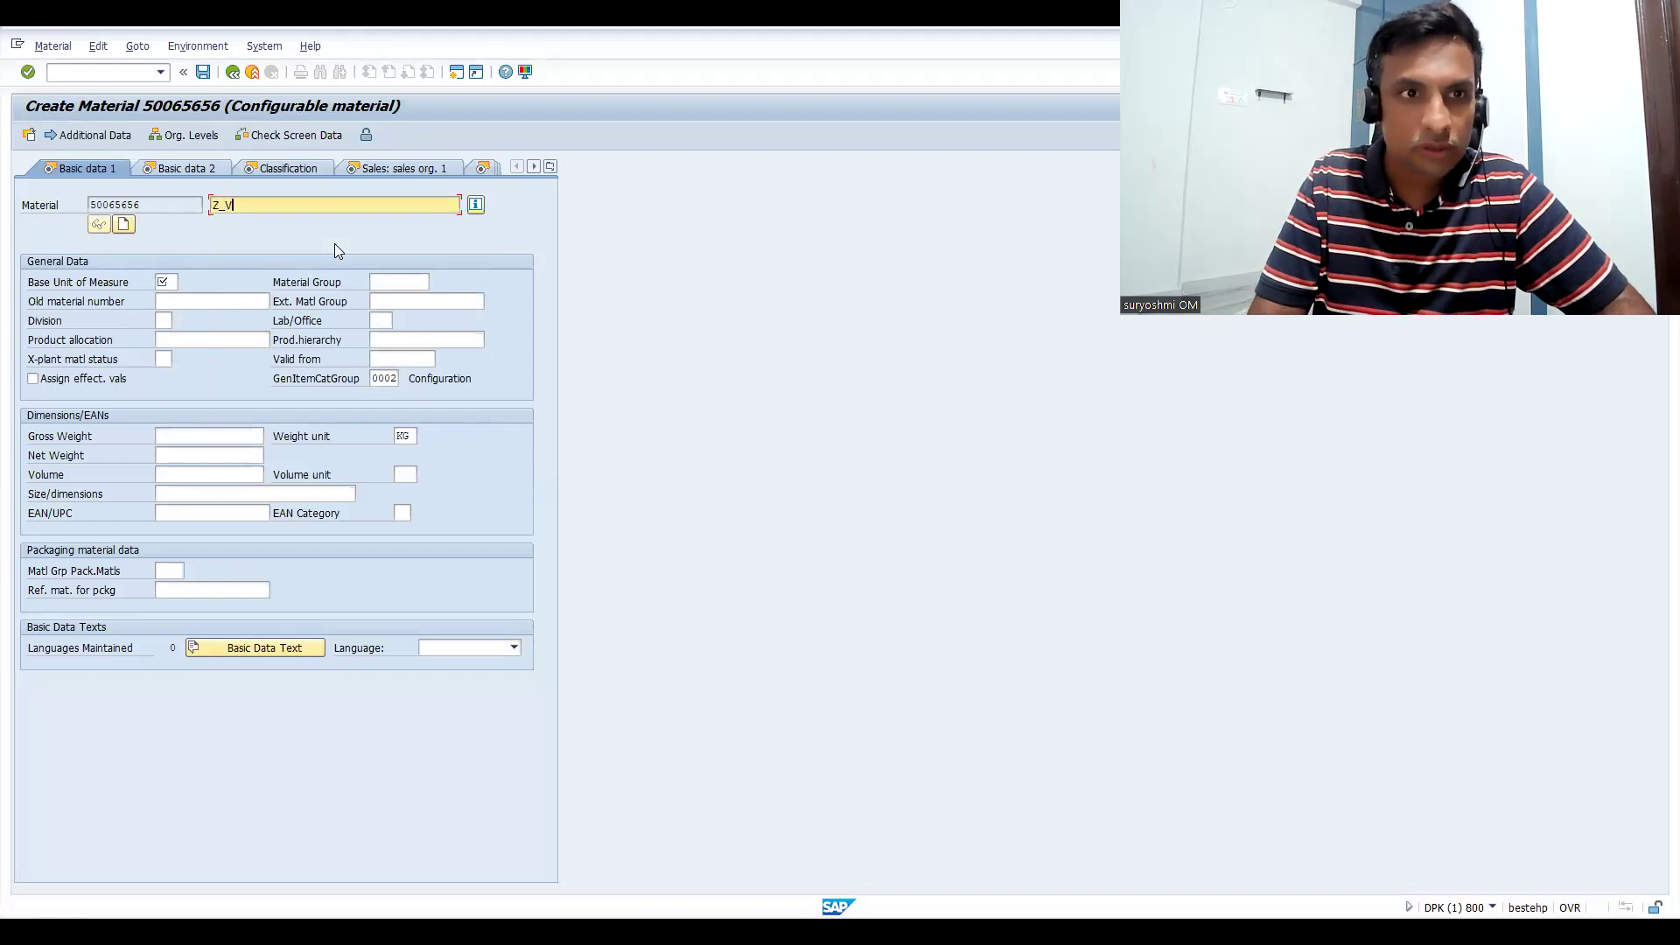
{"action": "type", "text": "_"}
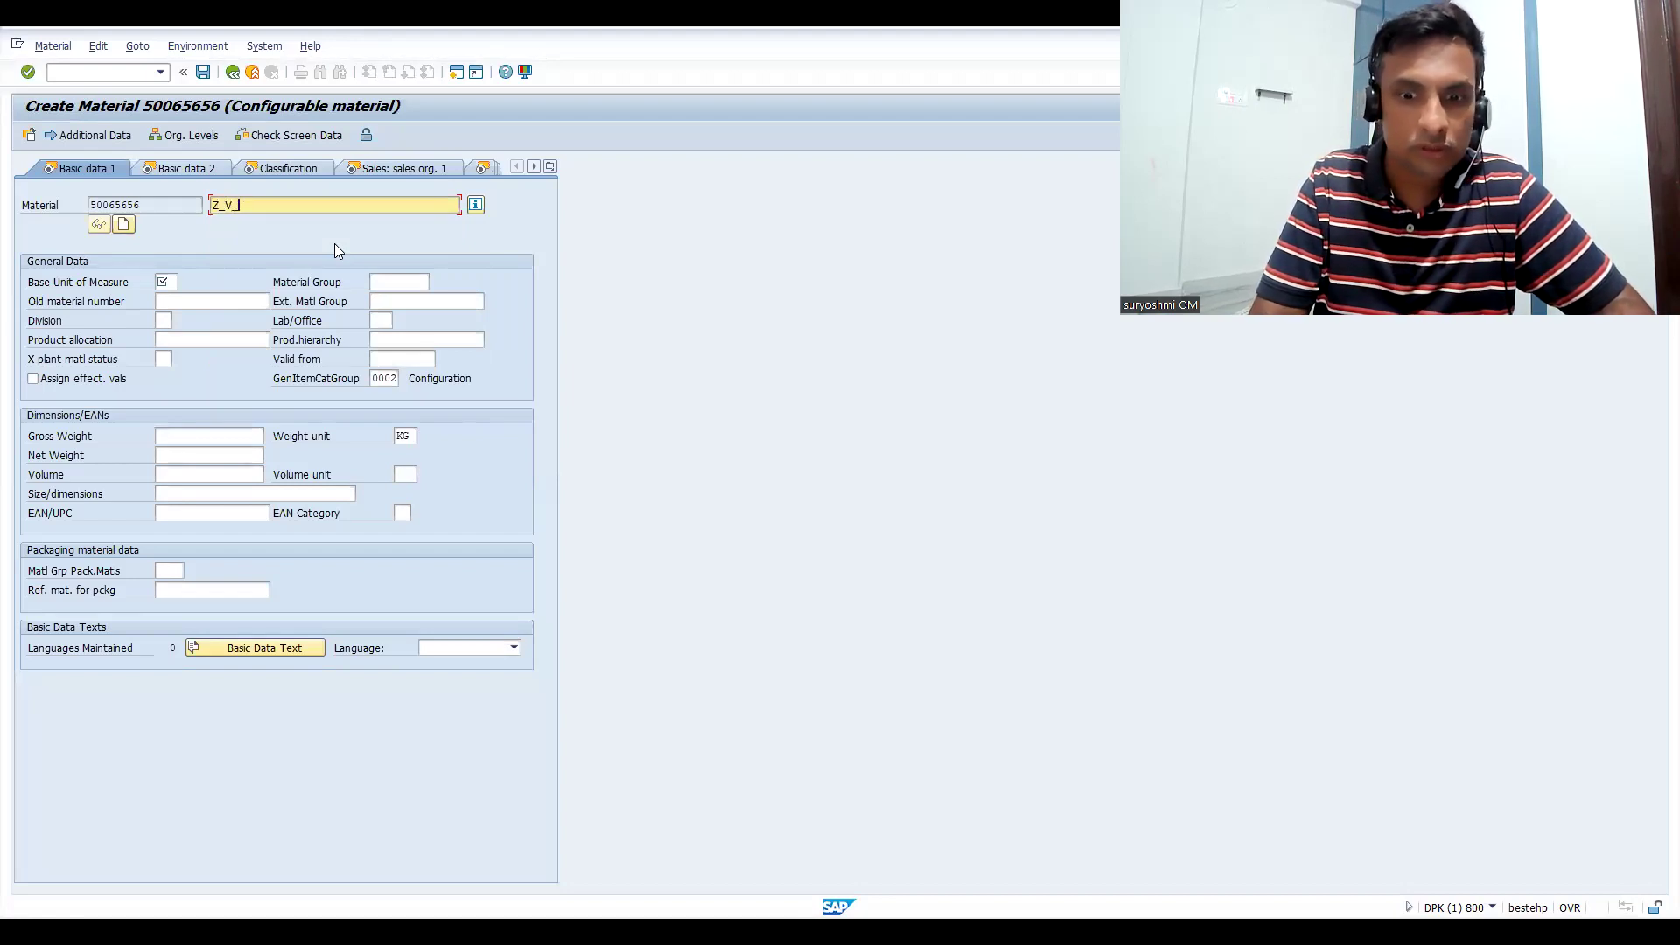
{"action": "type", "text": "IPHONESPCE"}
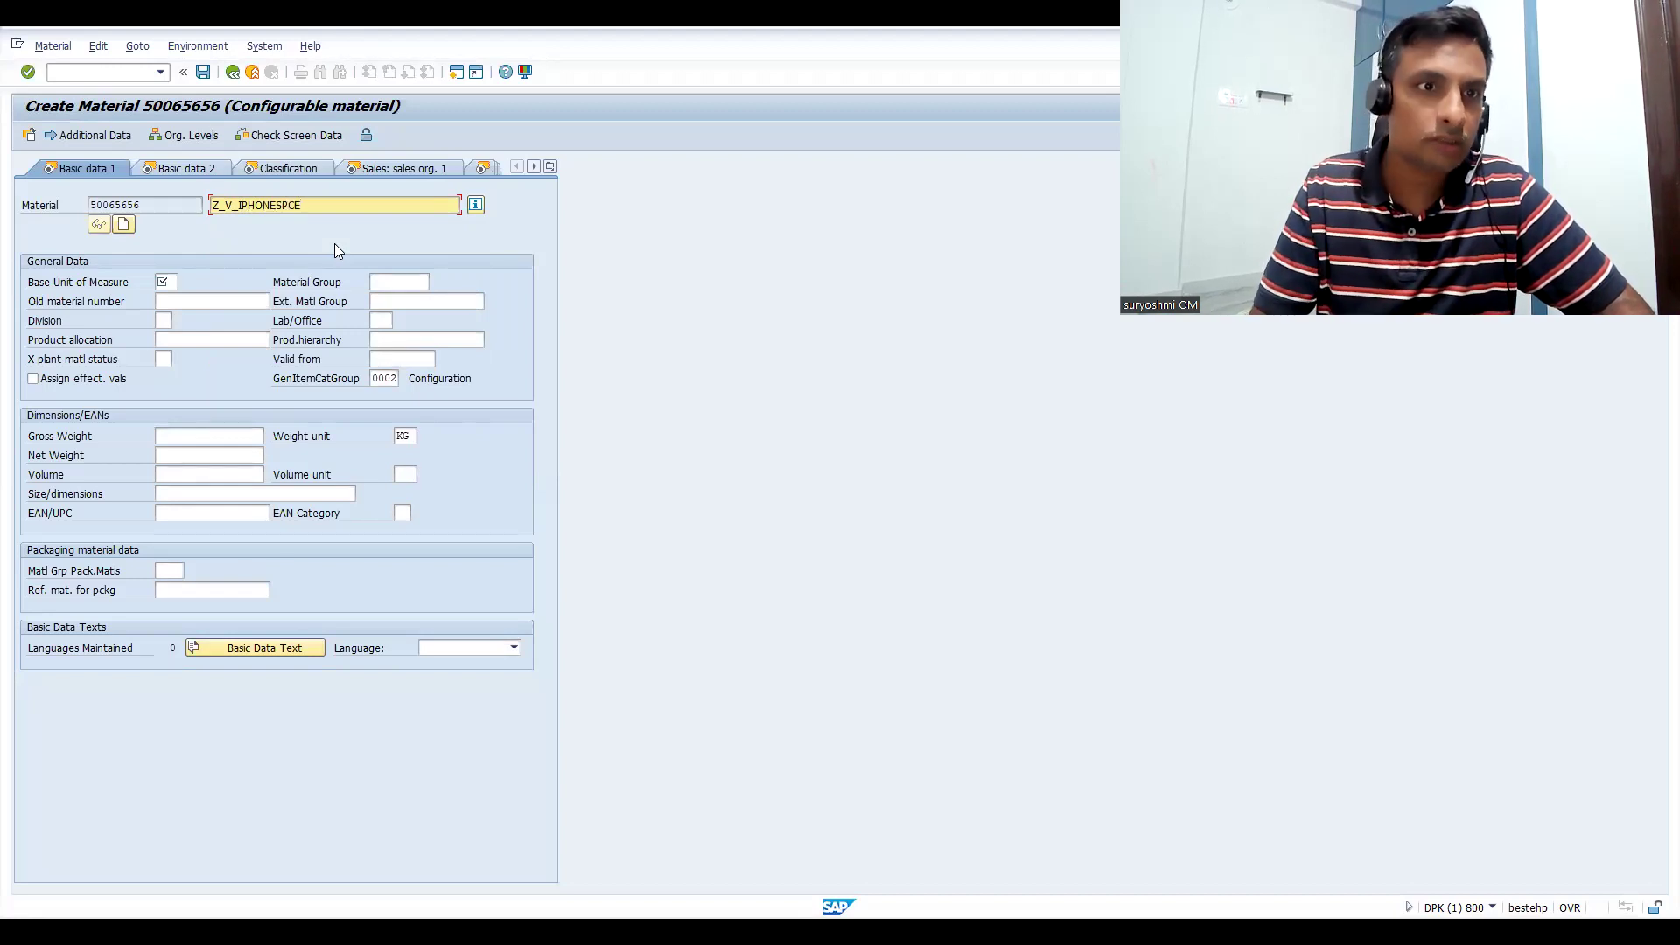
- Set base unit PC, gross weight 100, net weight 99 in G, and advance to Classification
{"action": "left_click", "coordinate": [168, 282]}
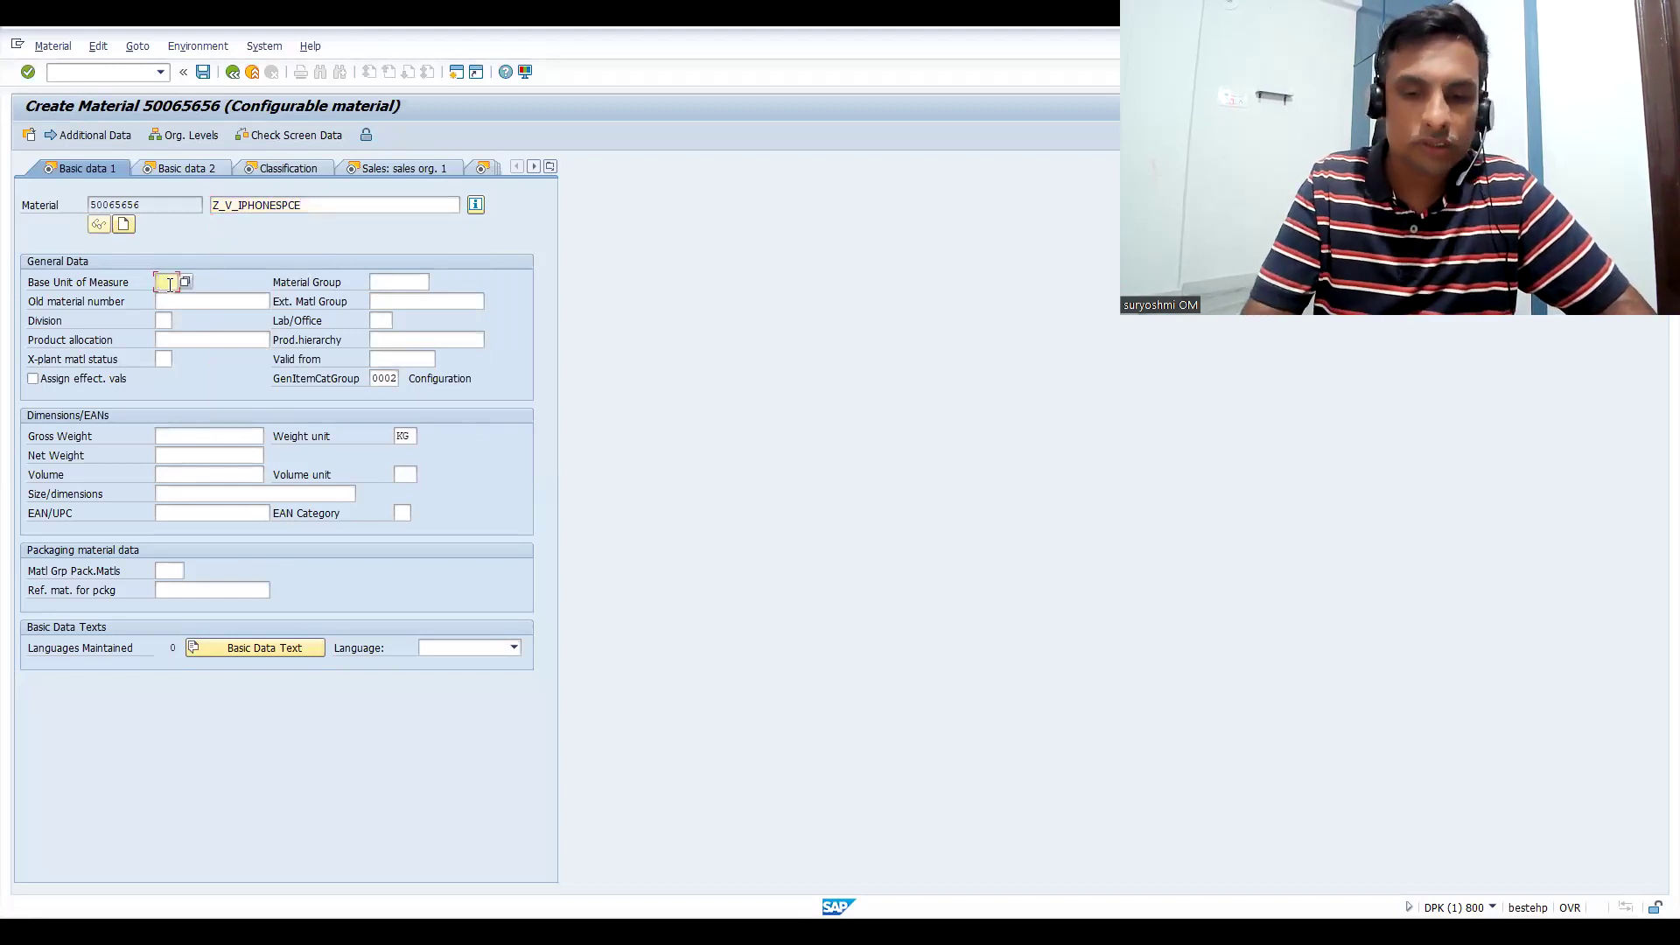
{"action": "type", "text": "p"}
{"action": "key", "text": "Down"}
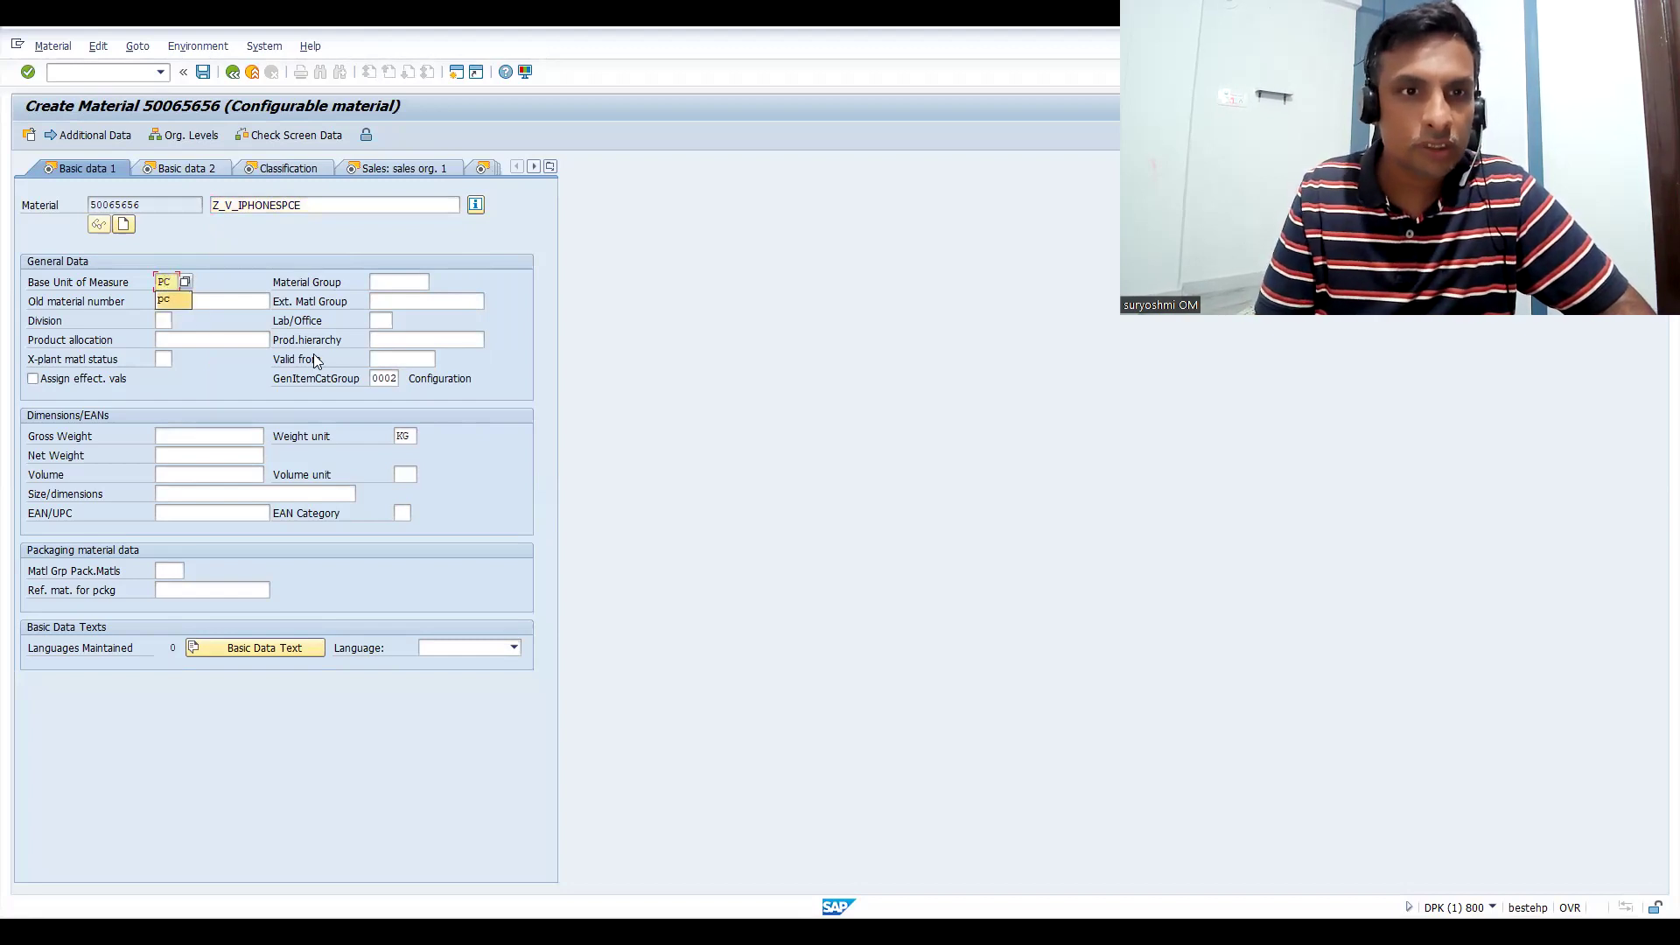
{"action": "left_click", "coordinate": [378, 379]}
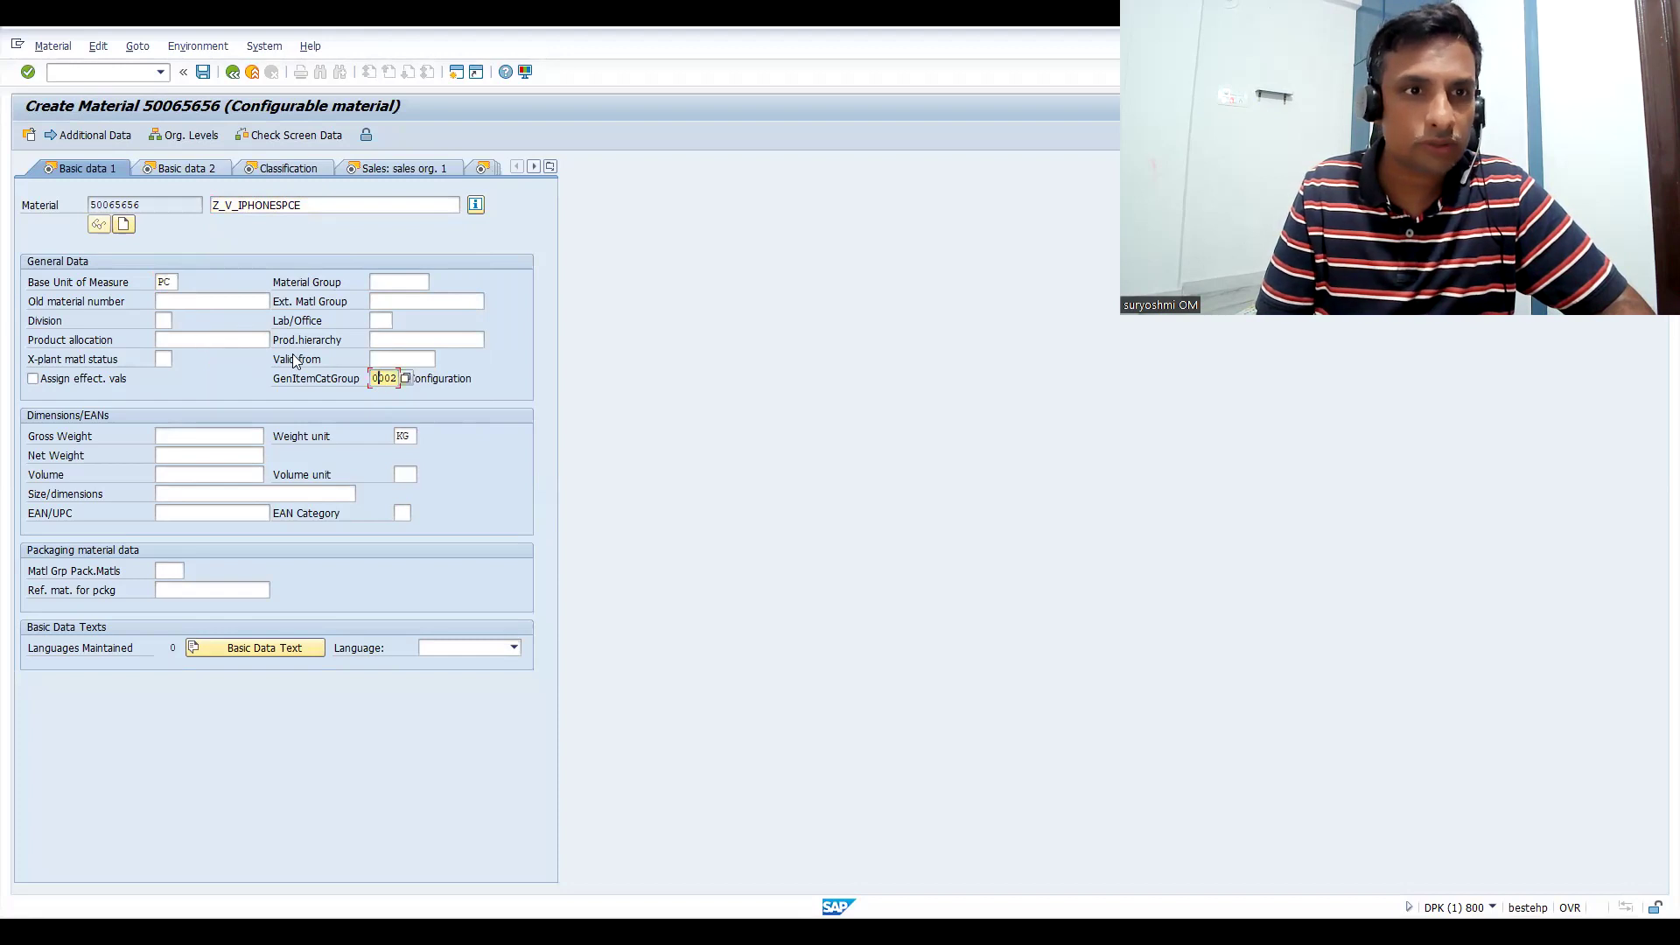
{"action": "left_click", "coordinate": [203, 438]}
{"action": "type", "text": "100"}
{"action": "left_click", "coordinate": [185, 456]}
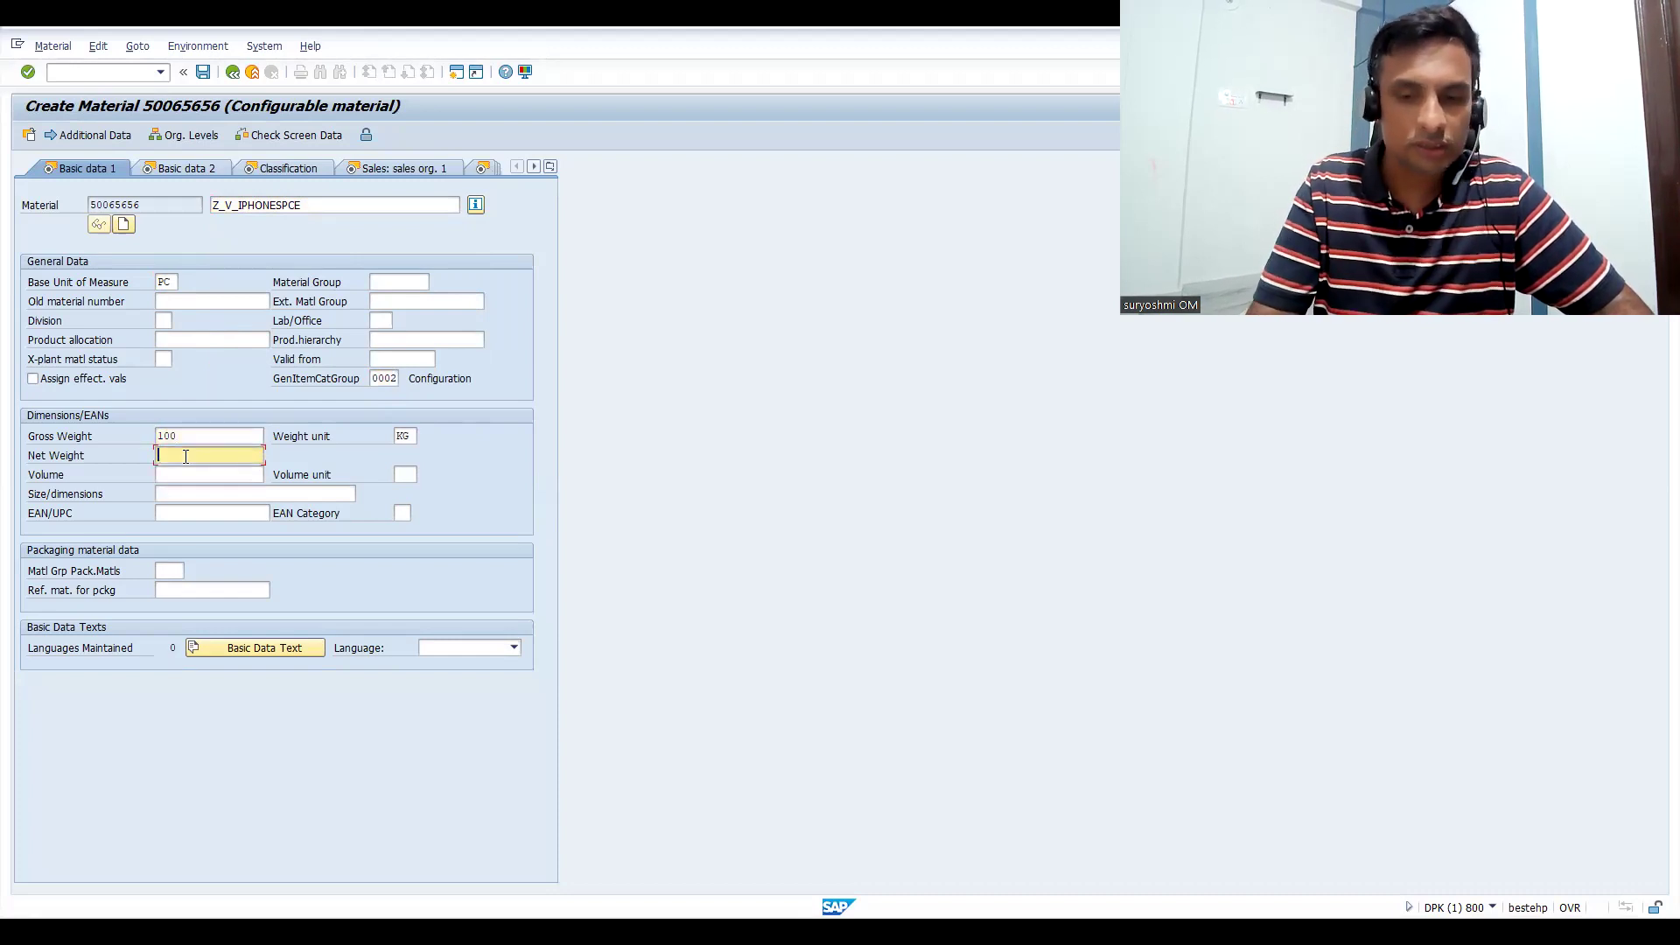
{"action": "type", "text": "99"}
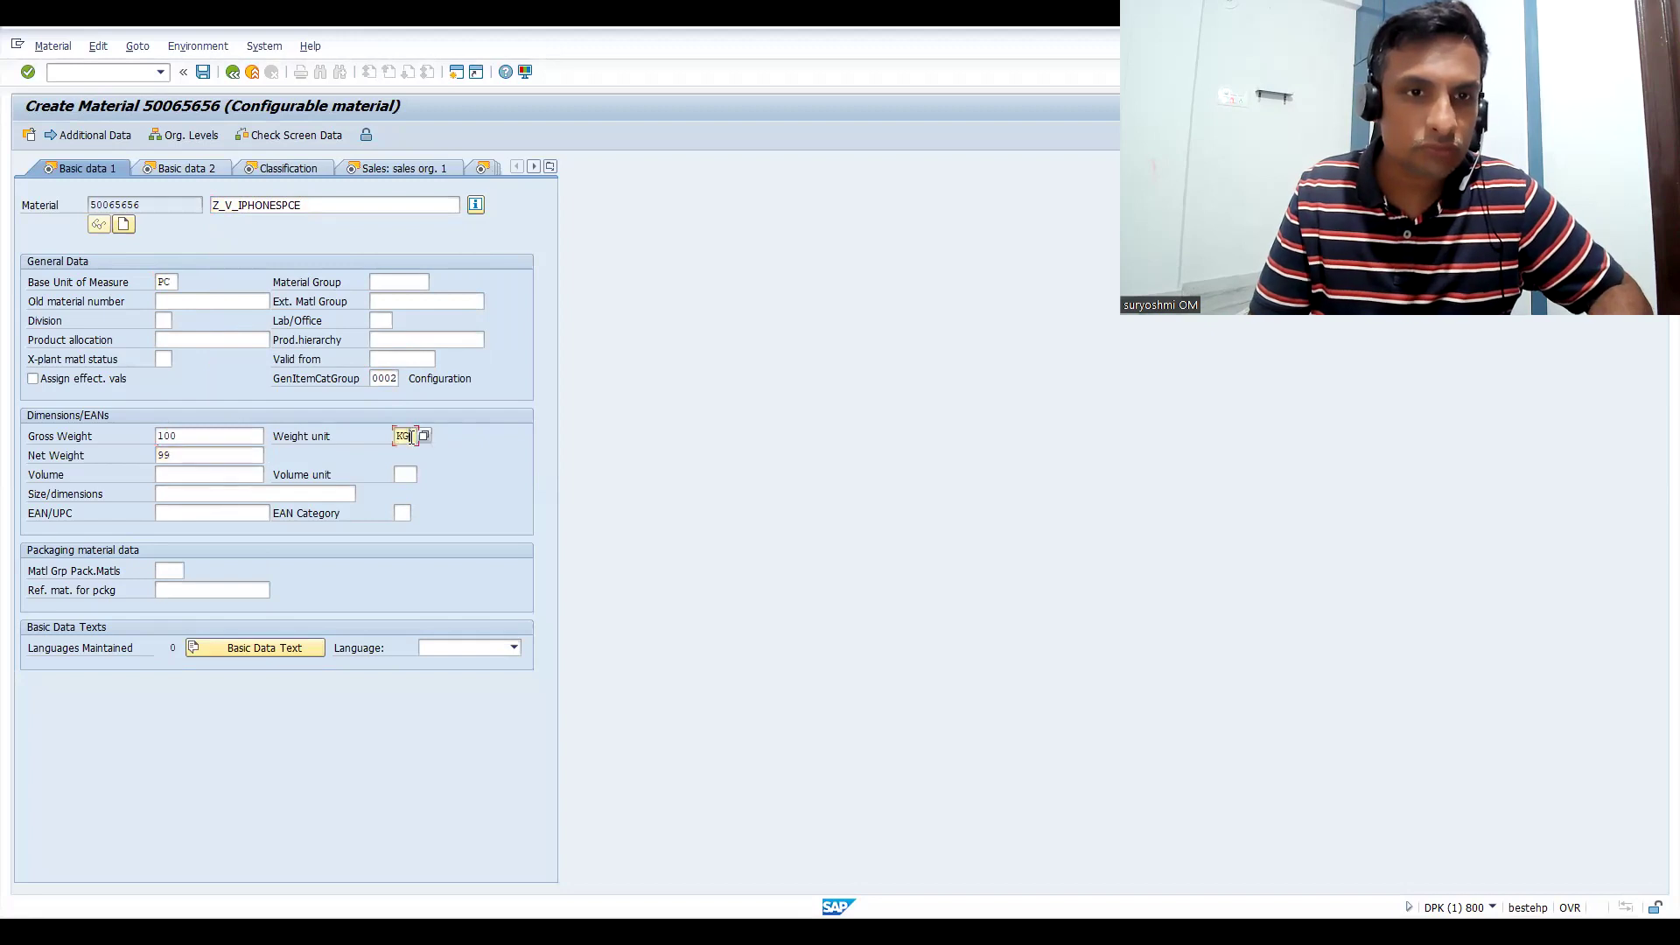
{"action": "key", "text": "BackSpace"}
{"action": "type", "text": "G"}
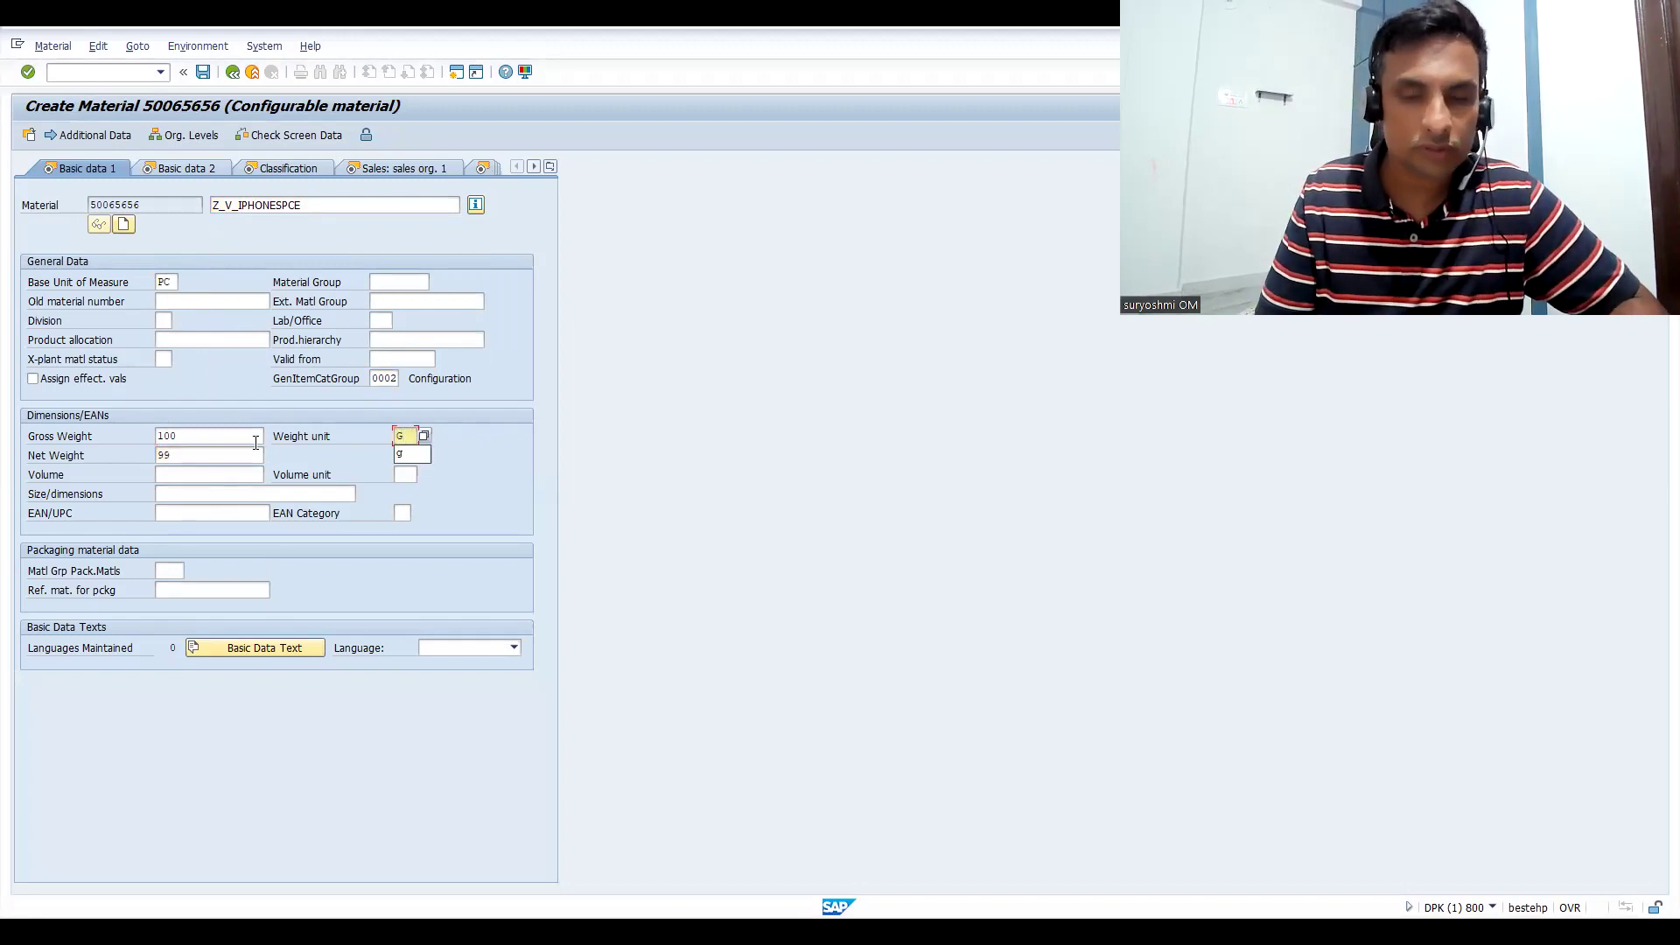
{"action": "key", "text": "Return"}
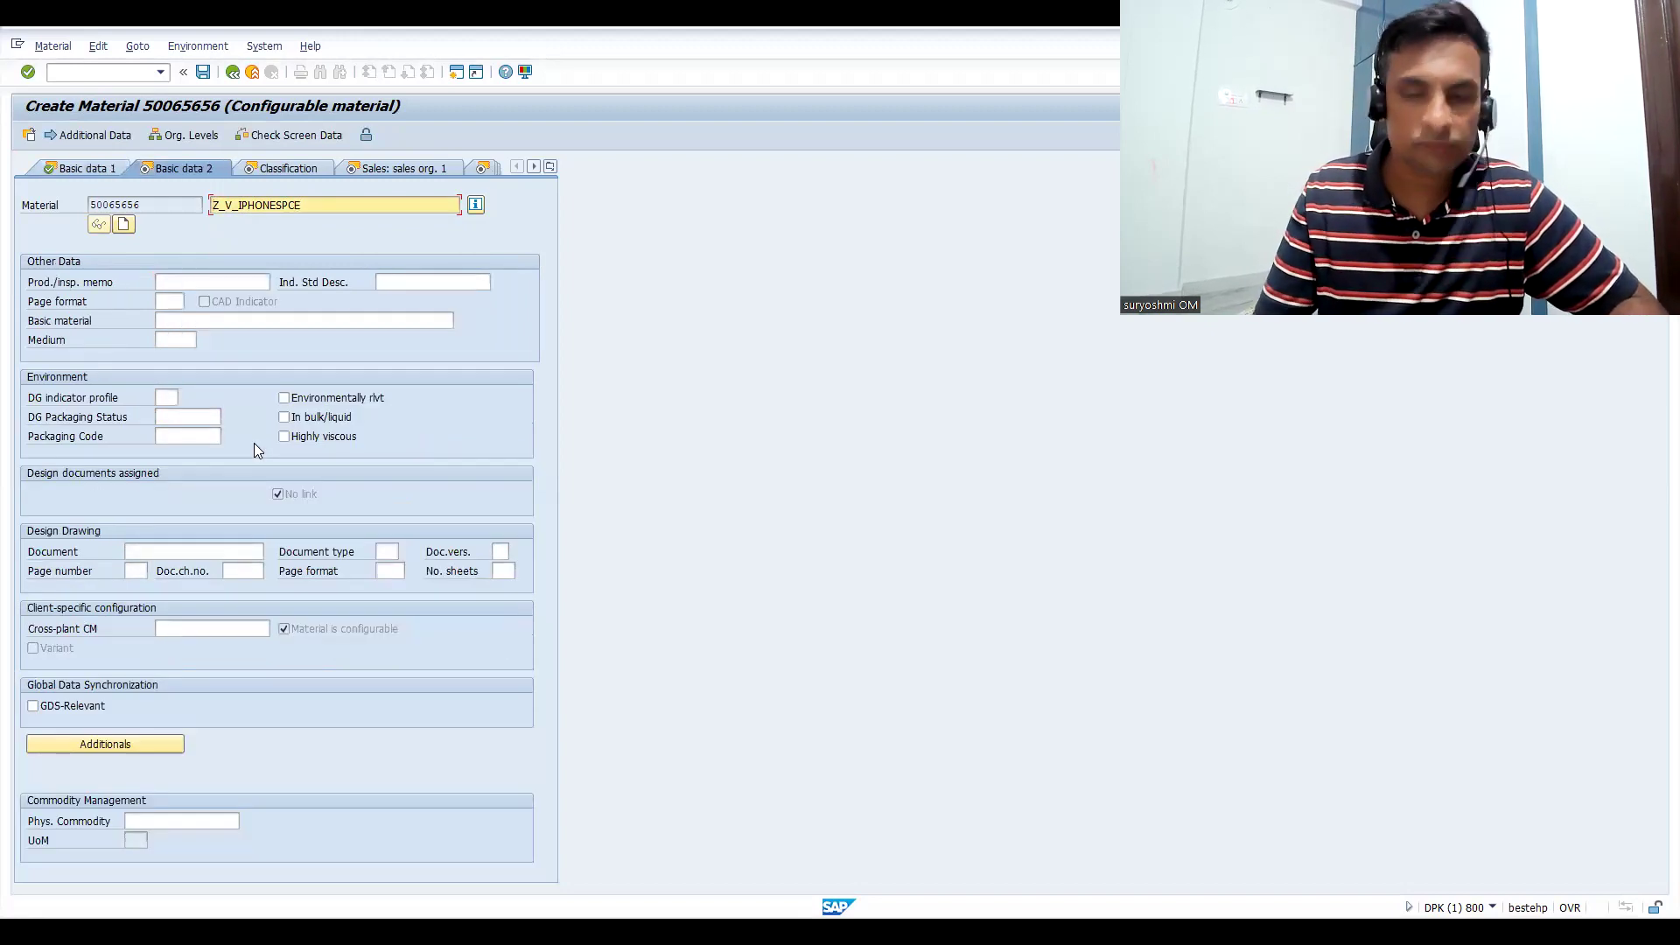
{"action": "key", "text": "Return"}
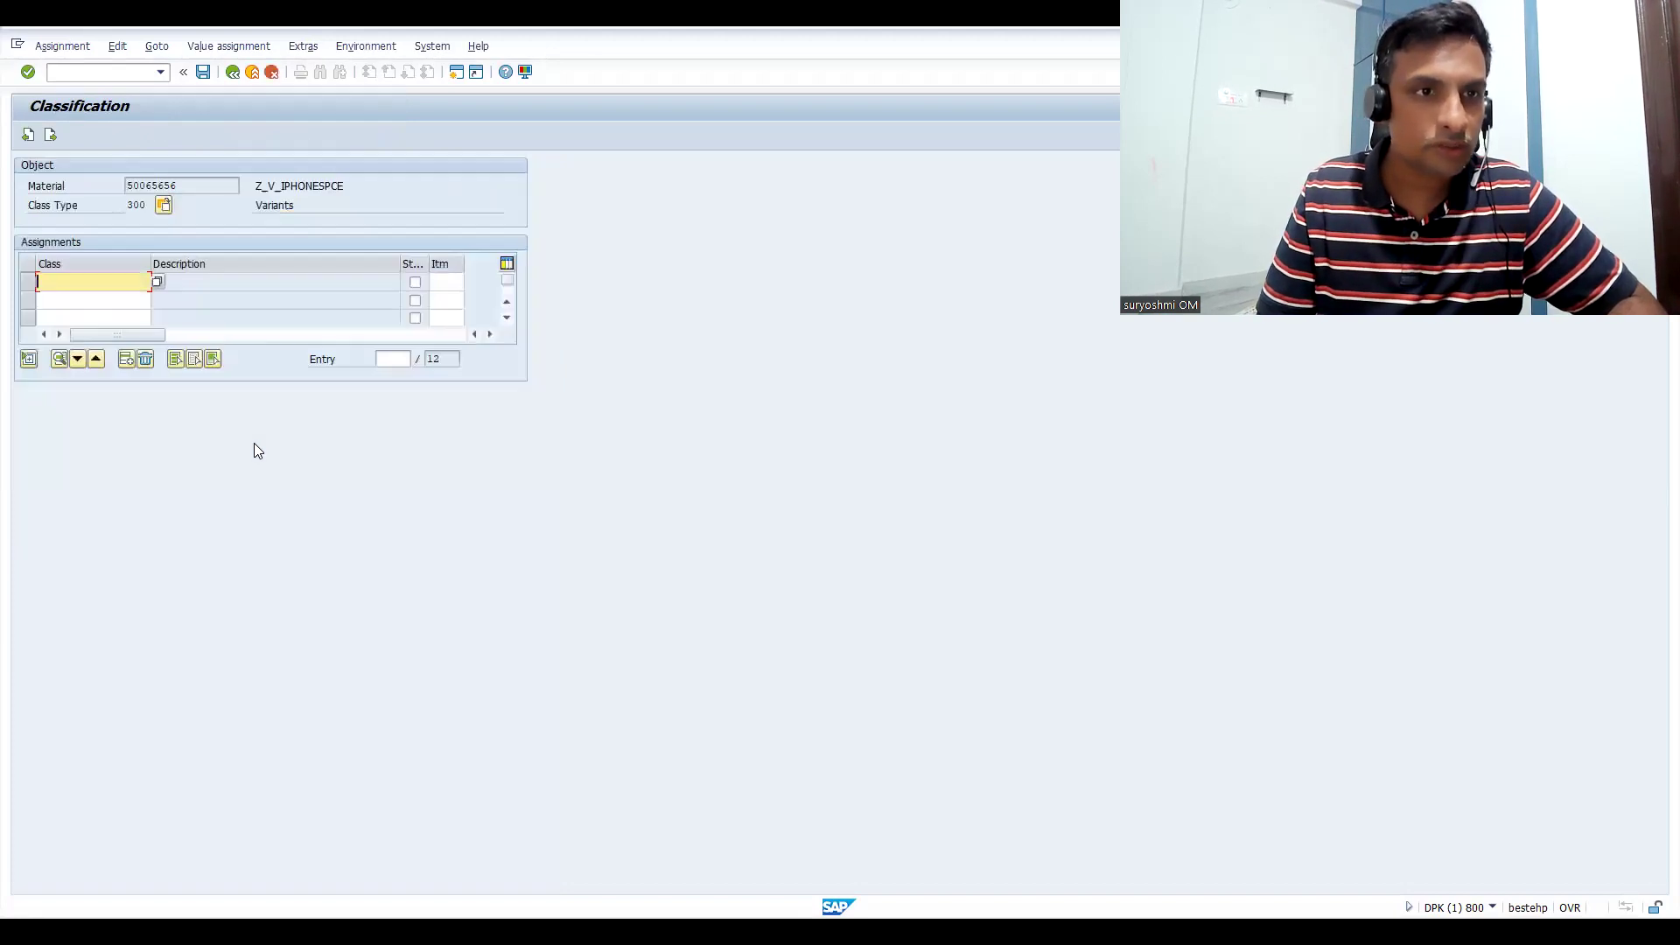
- List all class type 300 classes and assign Z_MOBILE from the end of the list
{"action": "left_click", "coordinate": [159, 283]}
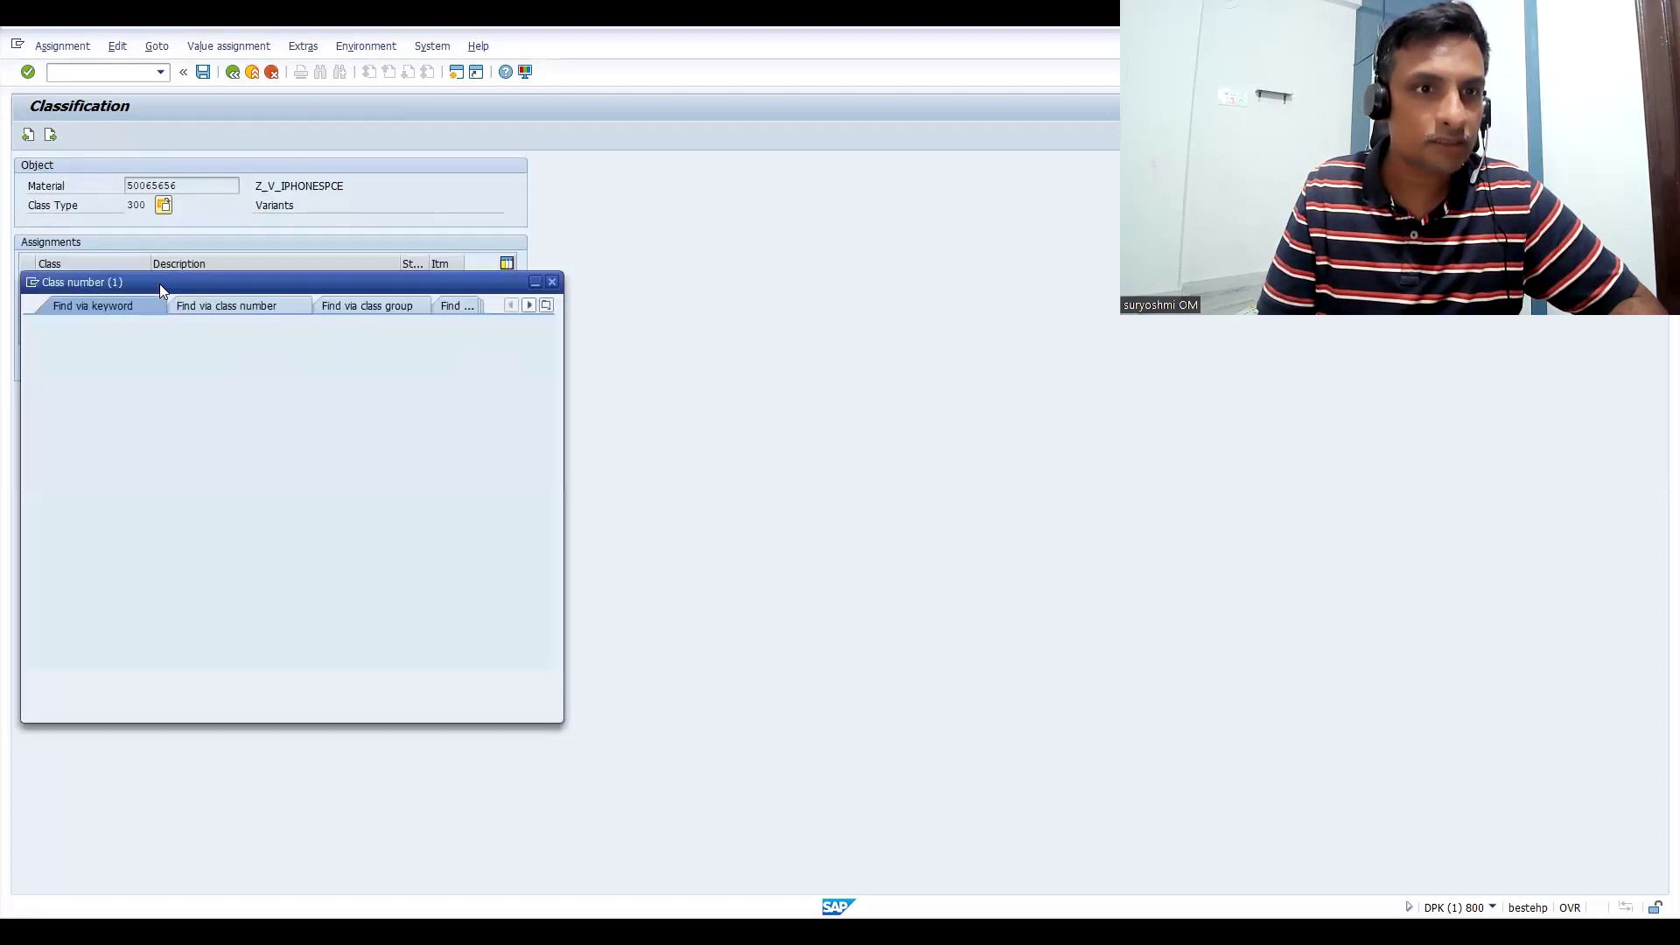
{"action": "left_click", "coordinate": [242, 307]}
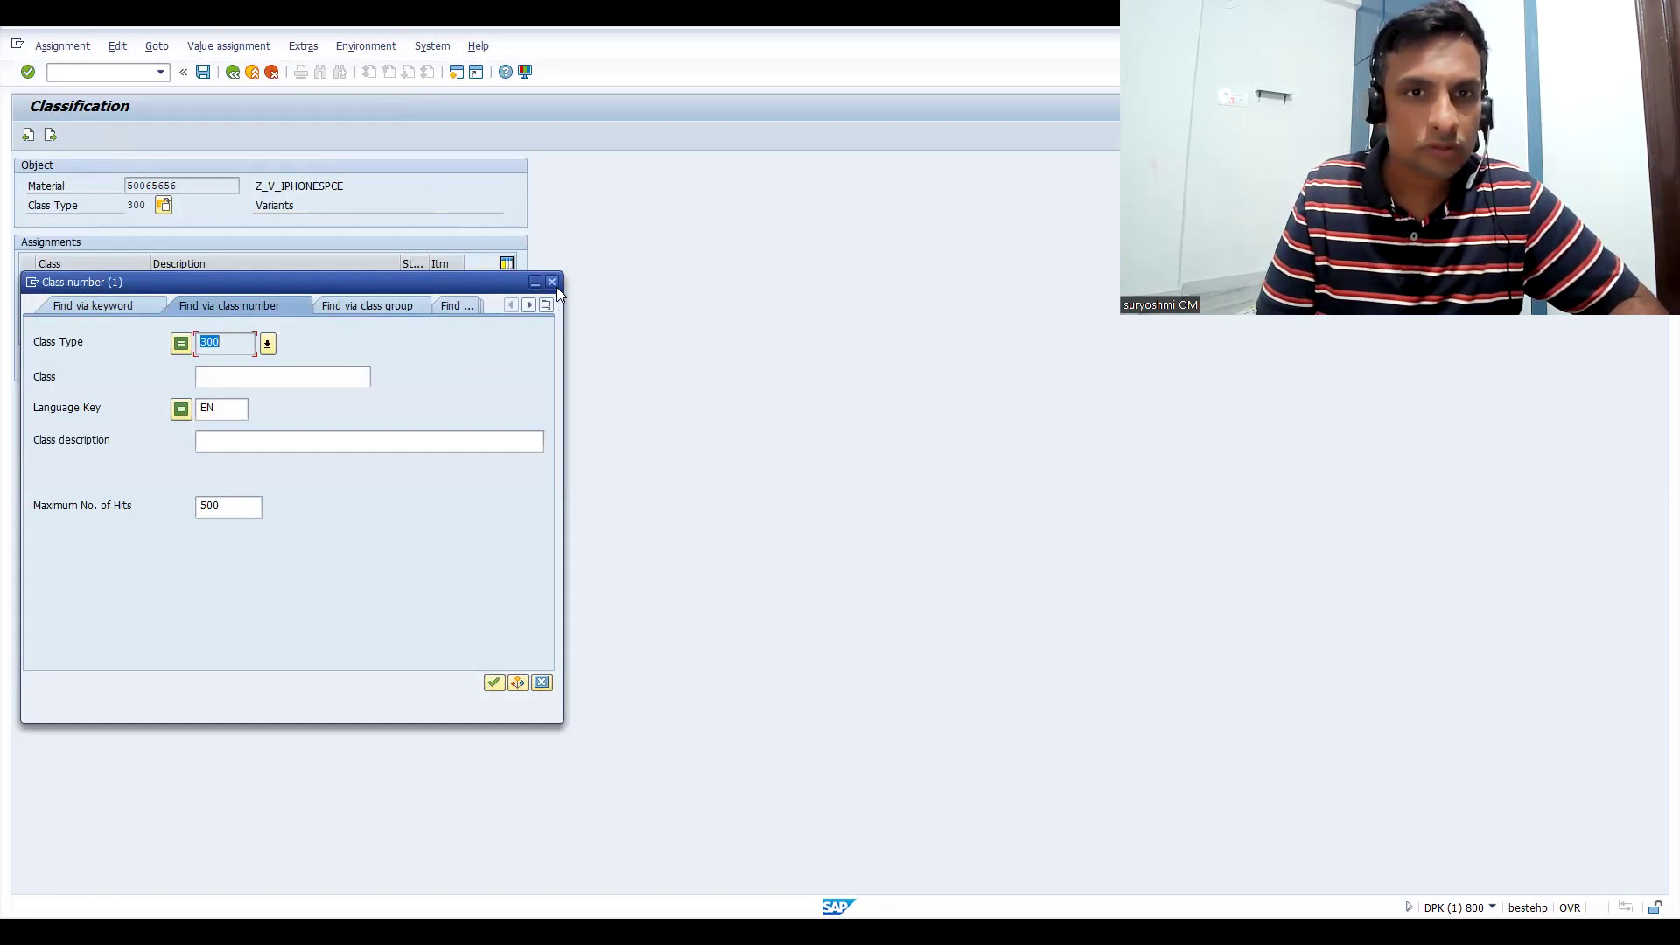
{"action": "left_click", "coordinate": [224, 378]}
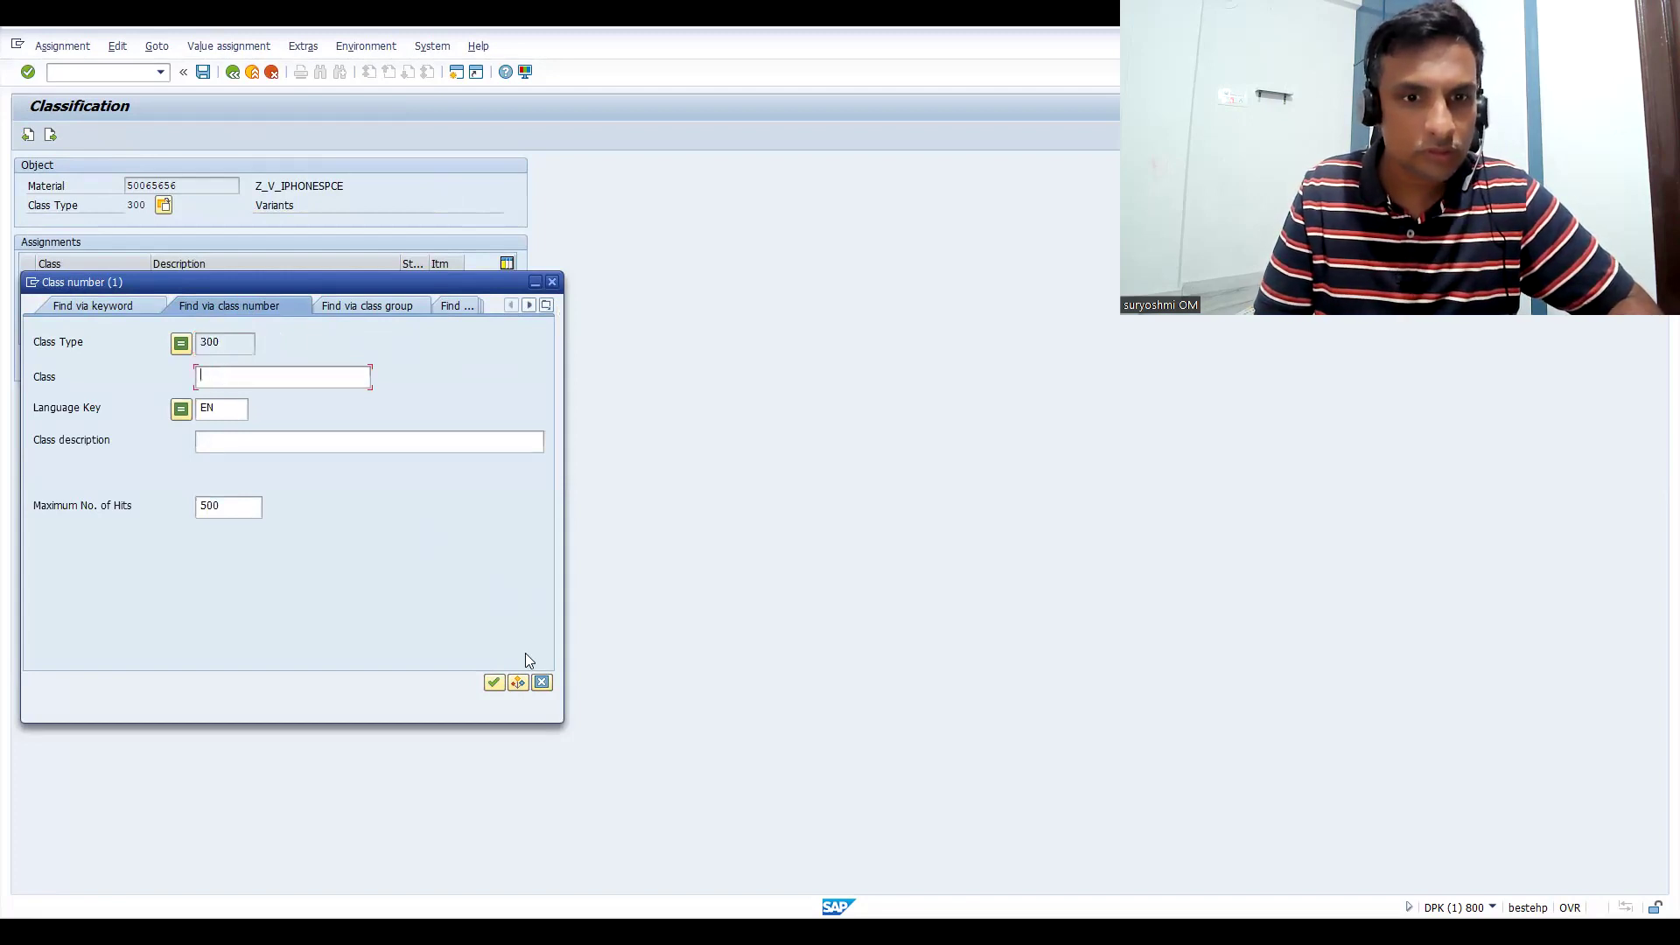
{"action": "left_click", "coordinate": [493, 682]}
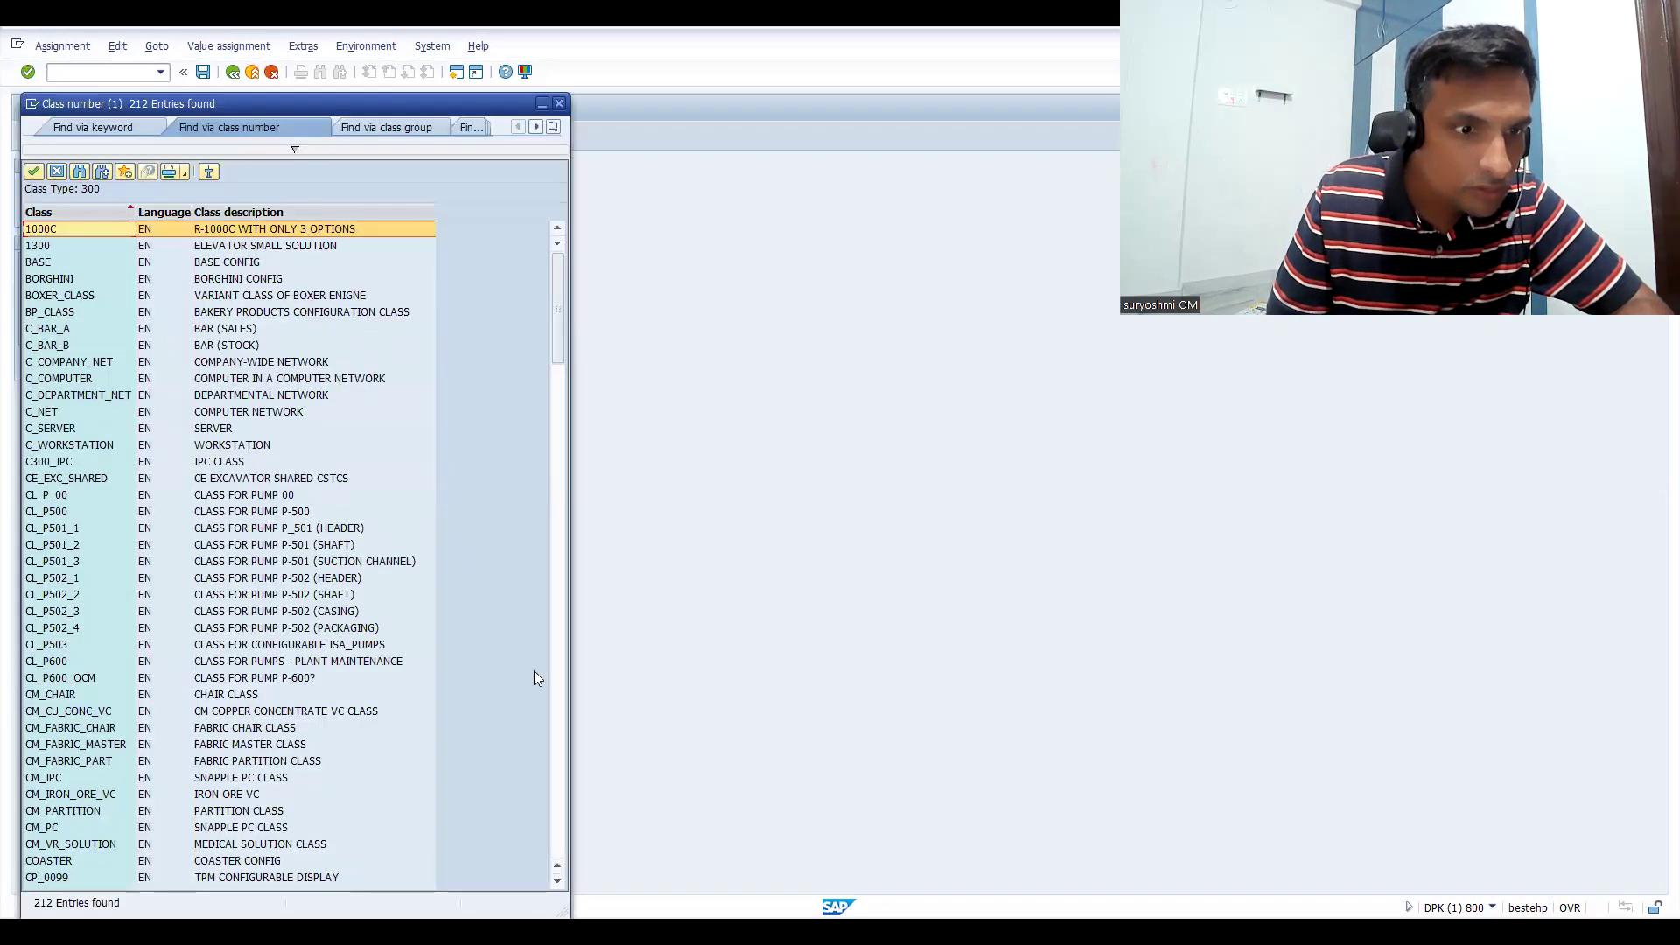
{"action": "left_click", "coordinate": [562, 817]}
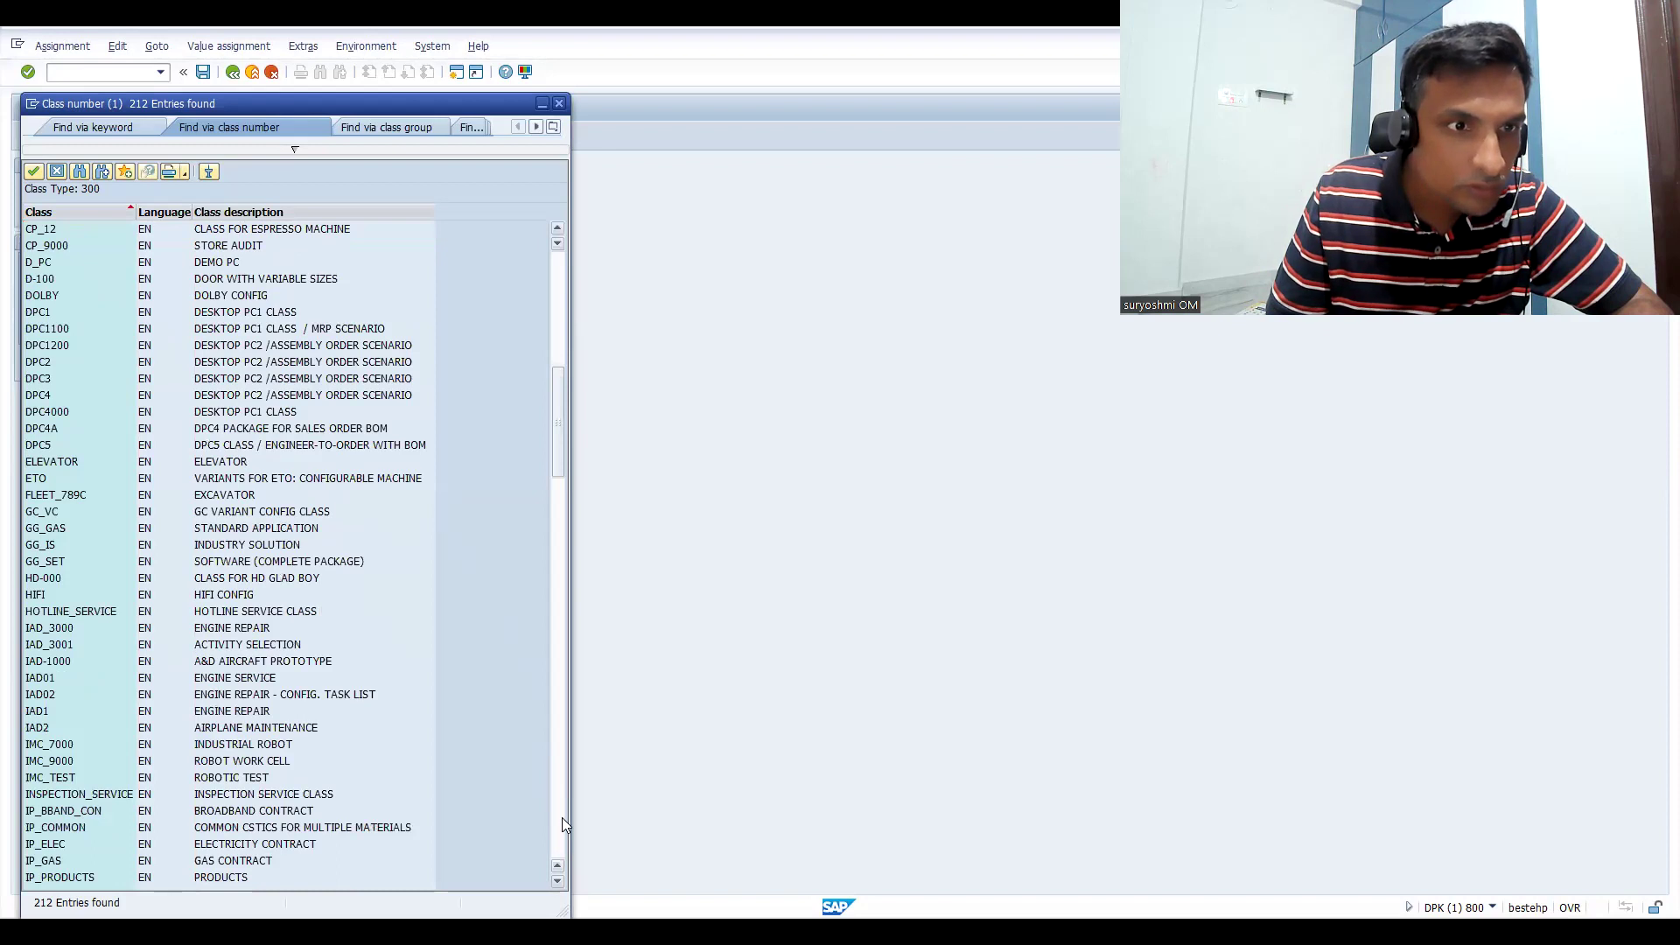
{"action": "left_click", "coordinate": [561, 817]}
{"action": "left_click", "coordinate": [562, 817]}
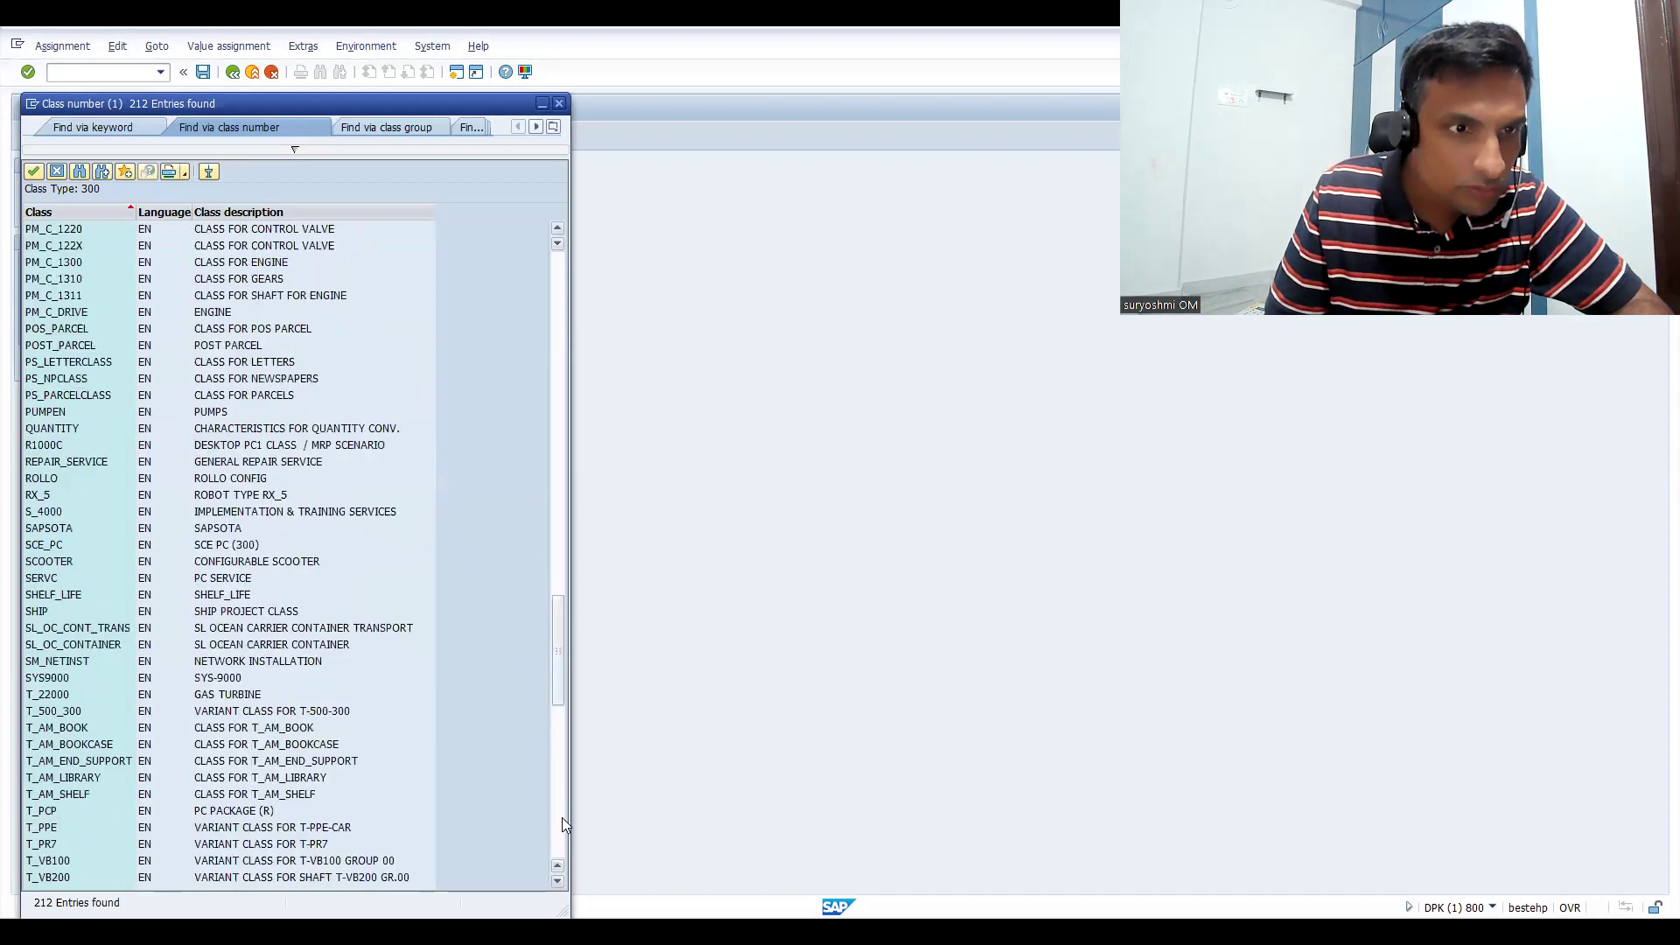
{"action": "left_click", "coordinate": [562, 817]}
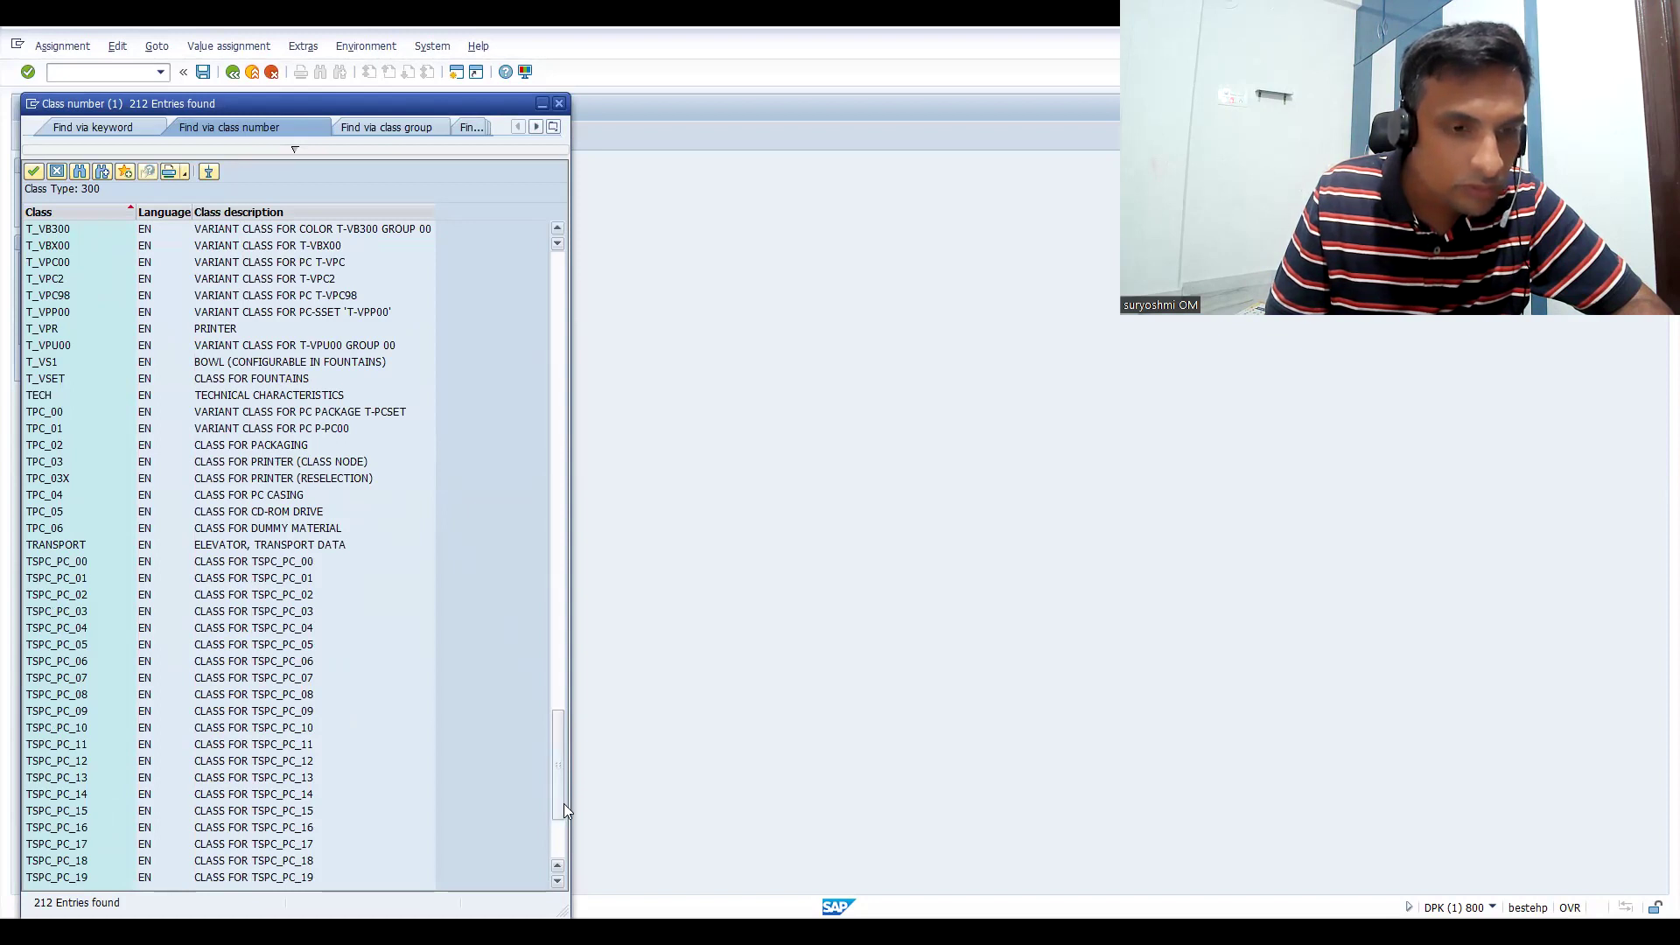
{"action": "left_click", "coordinate": [565, 854]}
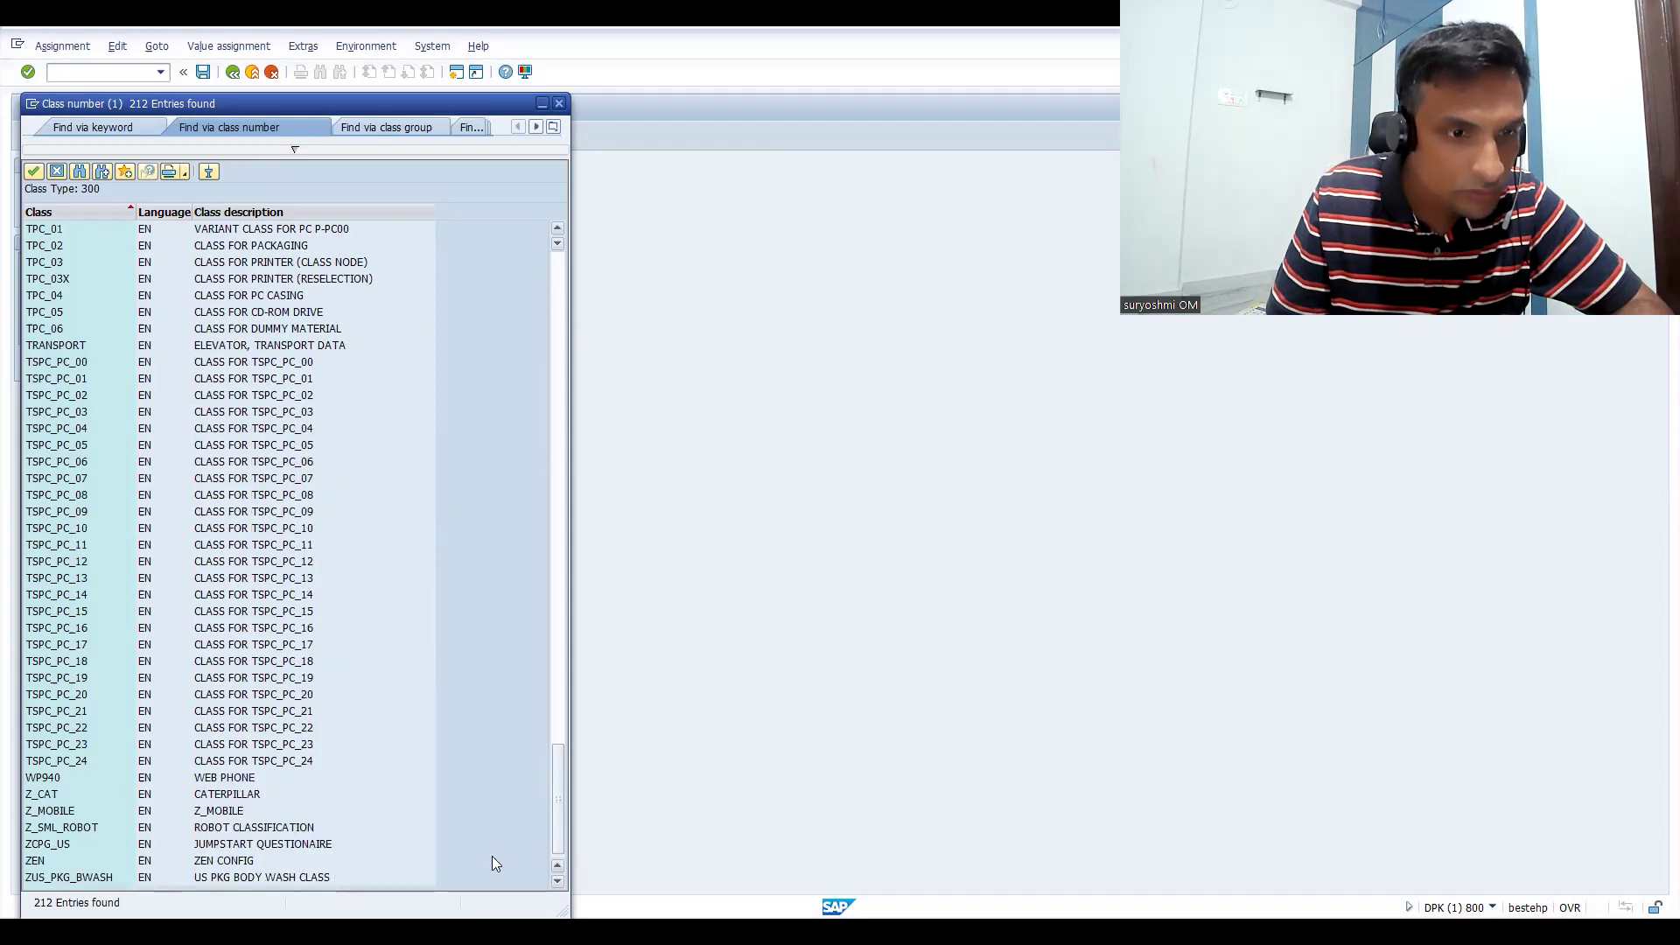
{"action": "double_click", "coordinate": [55, 817]}
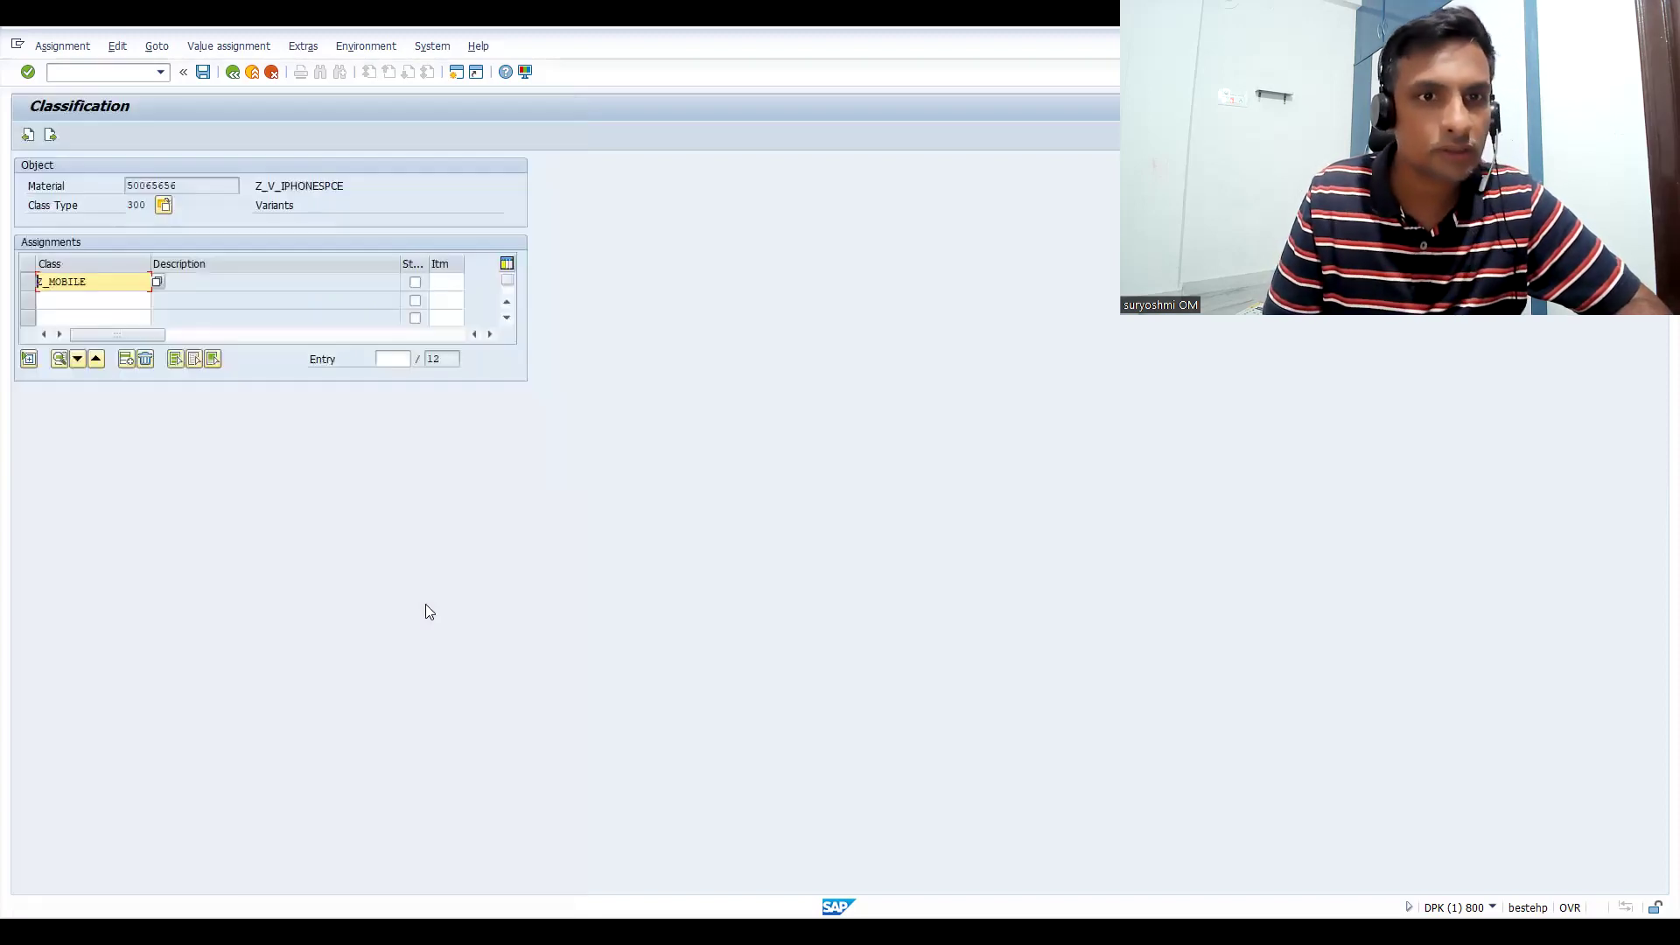
- Load the Z_MOBILE characteristics and allow both iPhone models and both storage sizes
{"action": "key", "text": "Return"}
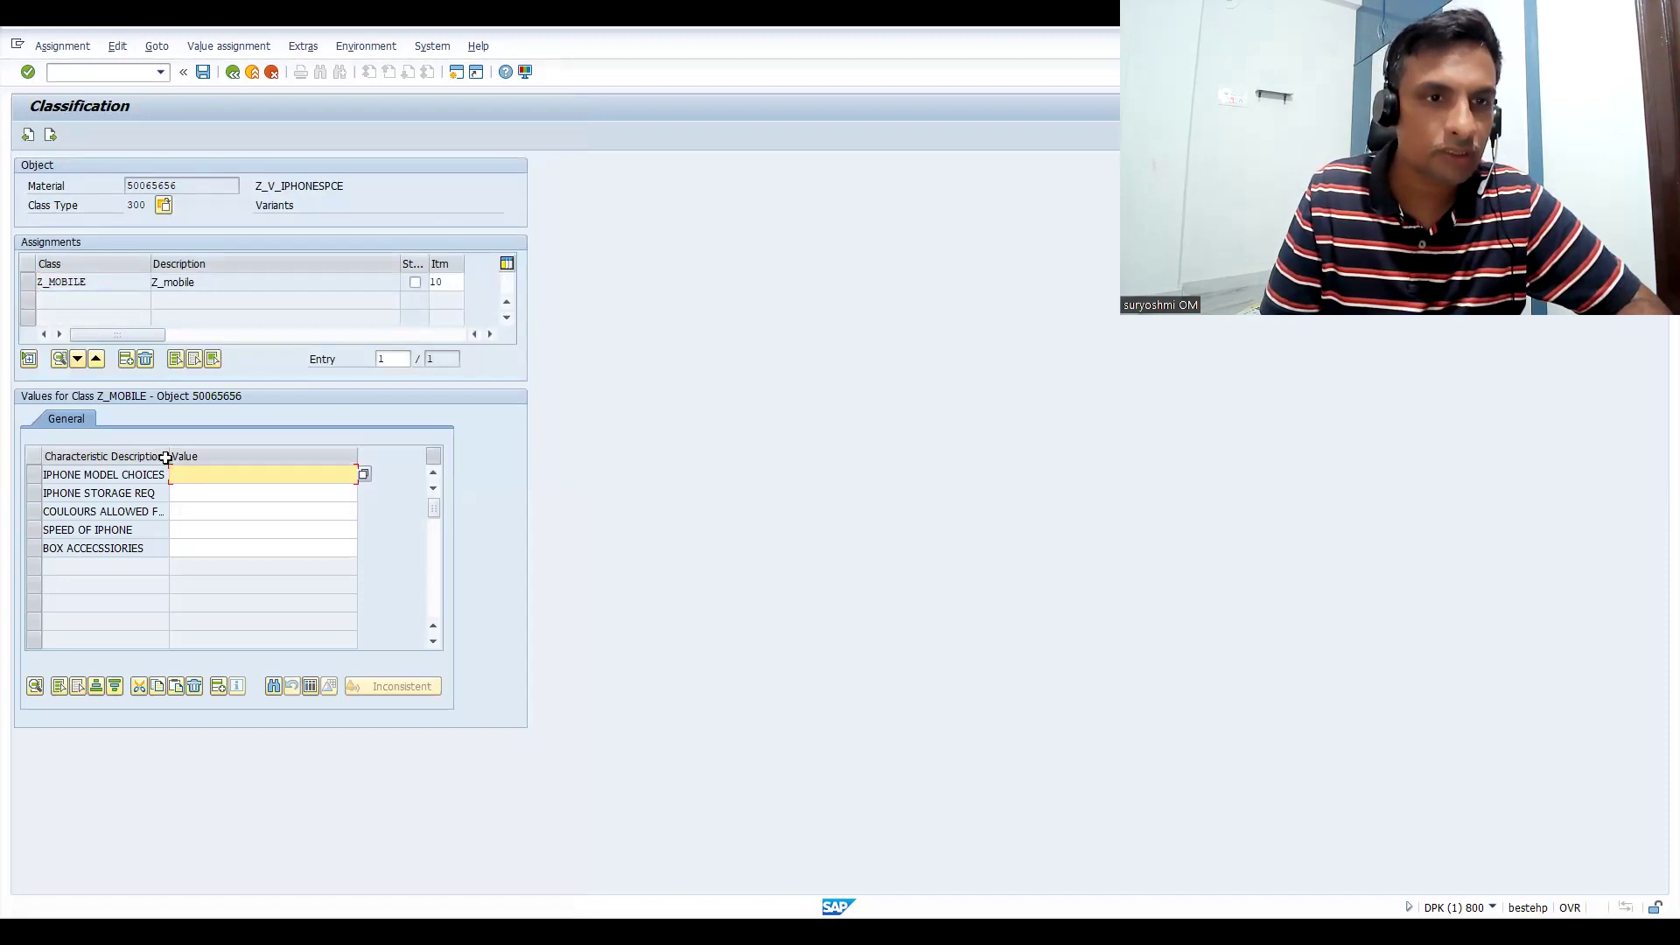
{"action": "left_click_drag", "start_coordinate": [168, 457], "coordinate": [206, 457]}
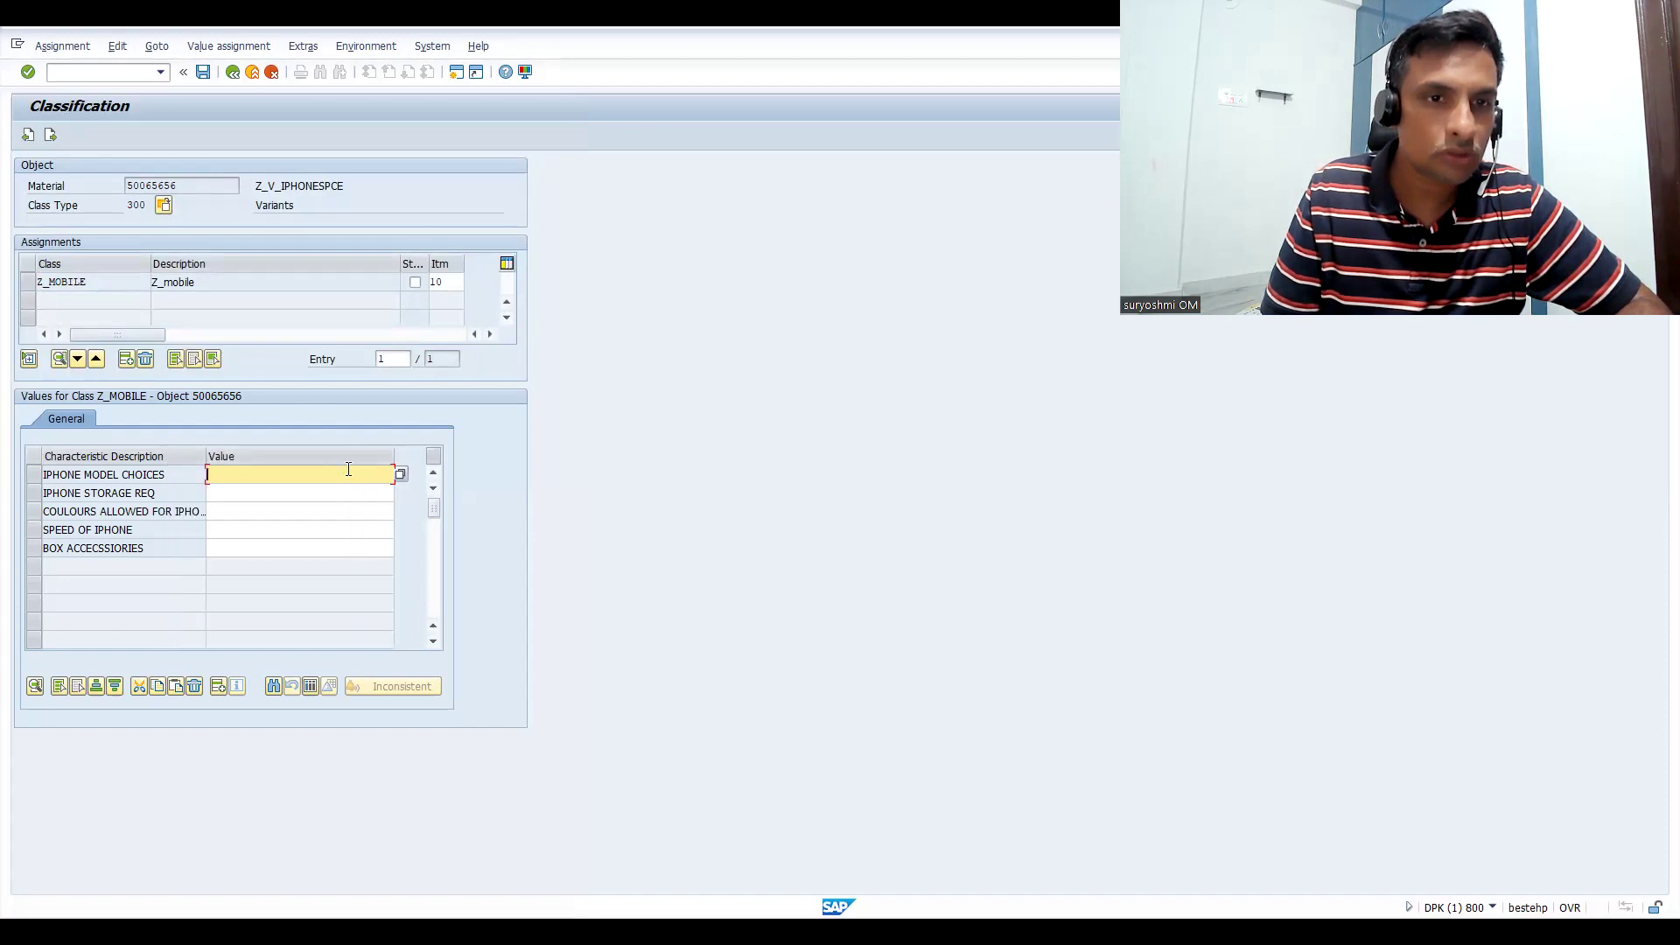
{"action": "left_click", "coordinate": [400, 474]}
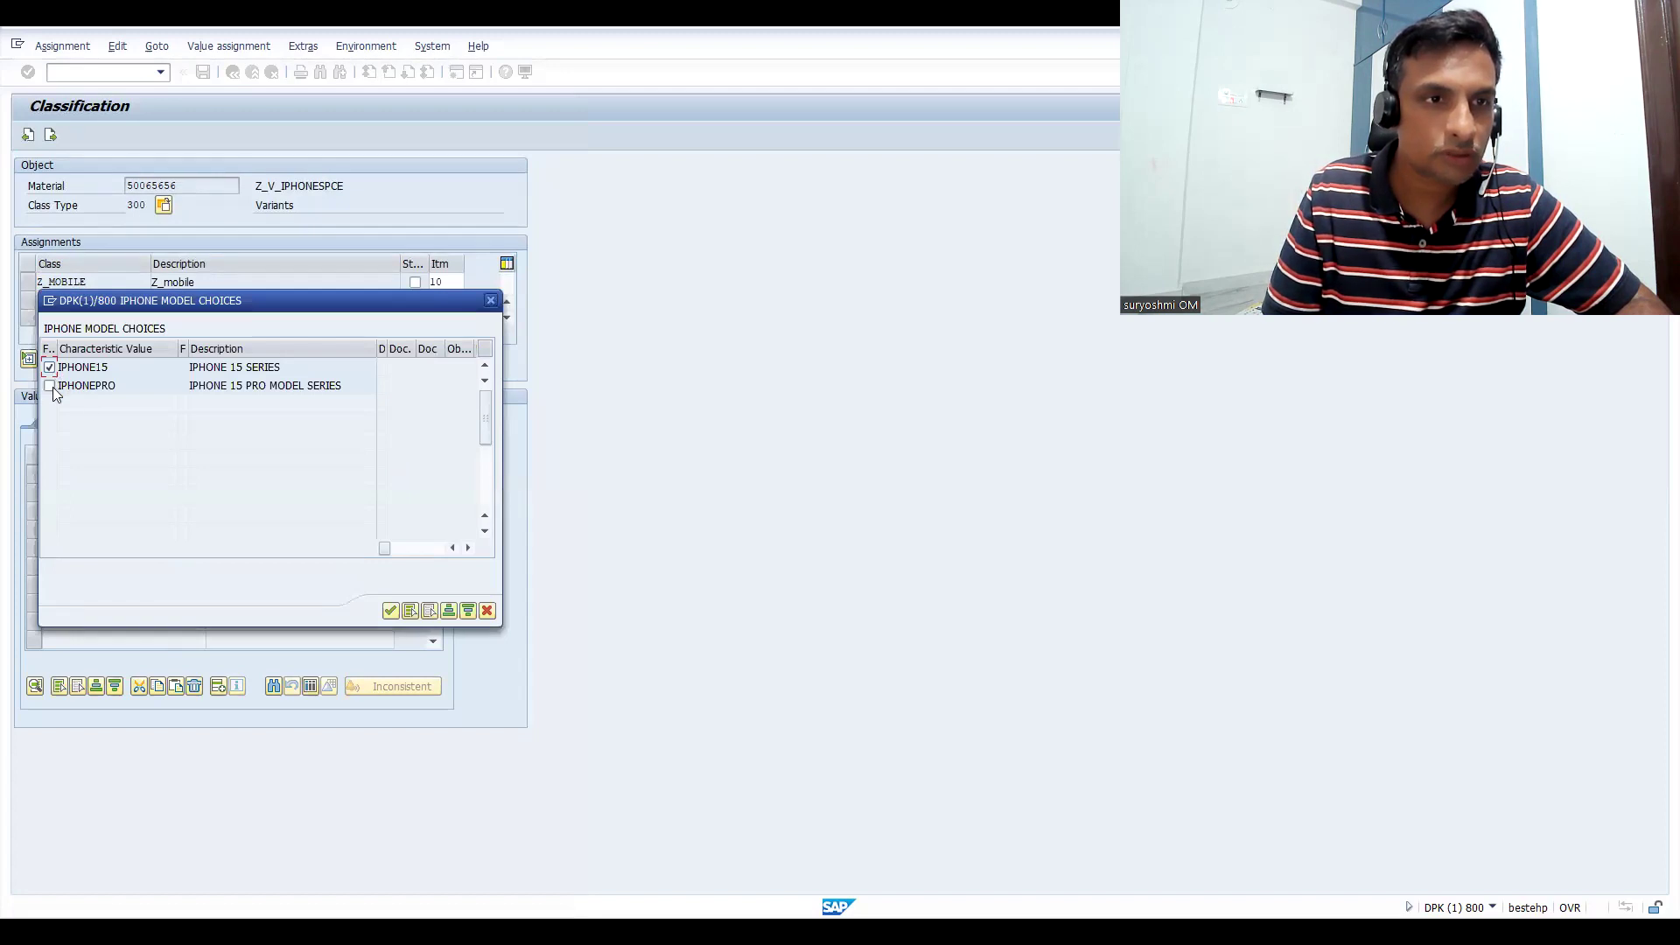
{"action": "left_click", "coordinate": [391, 613]}
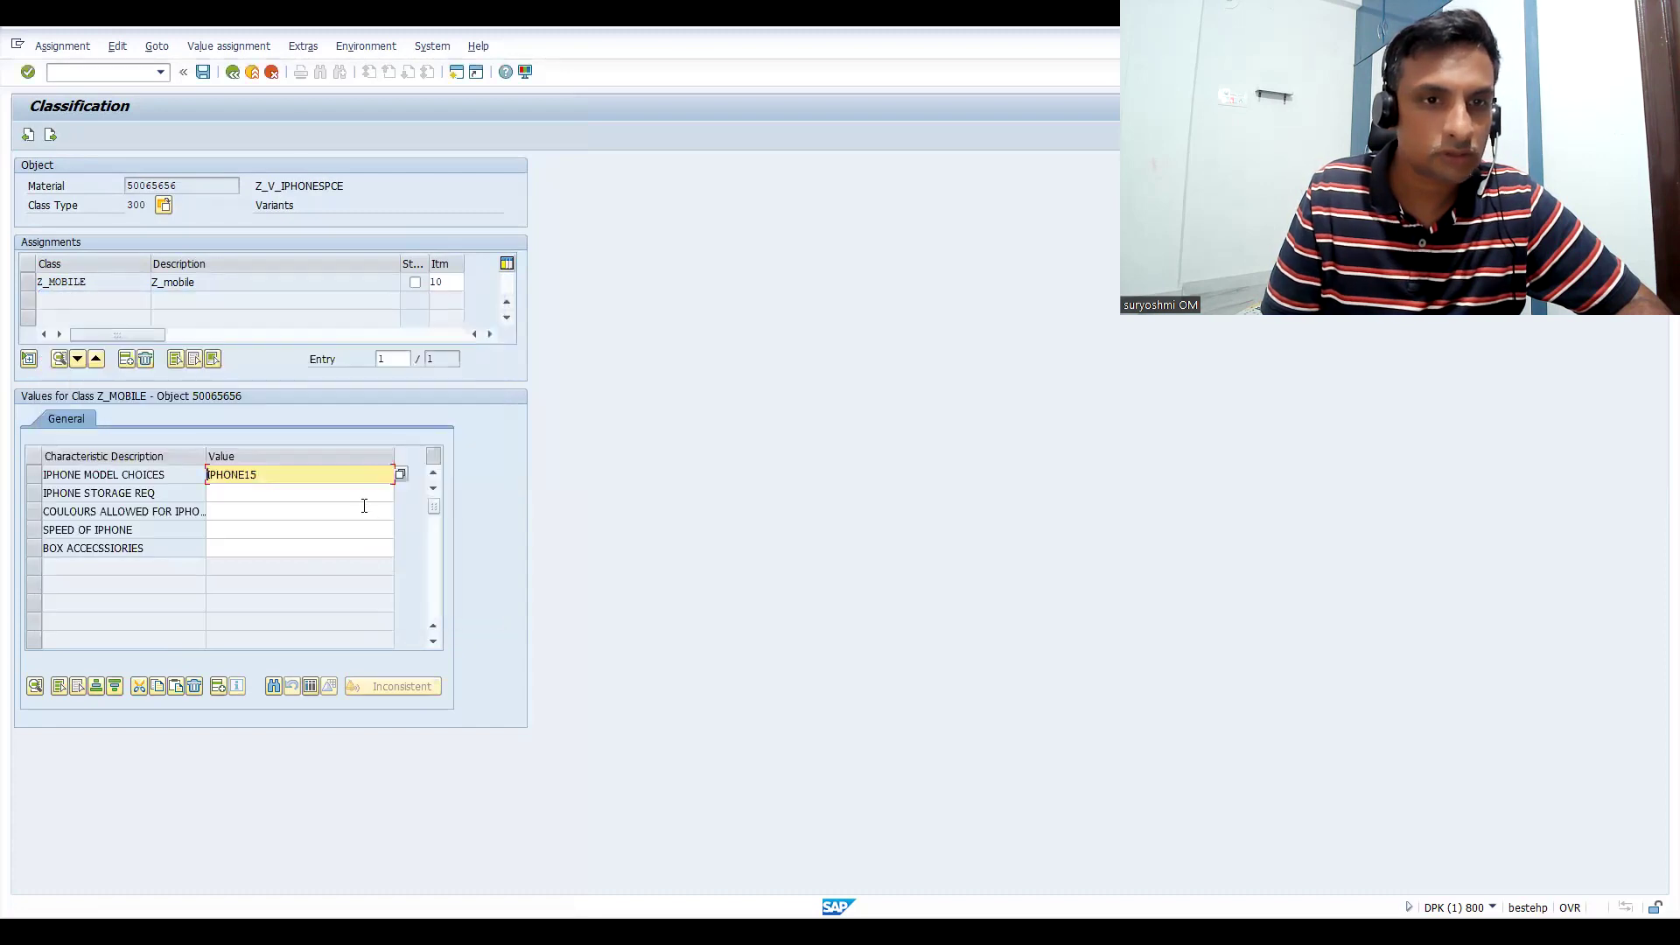
{"action": "left_click", "coordinate": [355, 495]}
{"action": "left_click", "coordinate": [397, 496]}
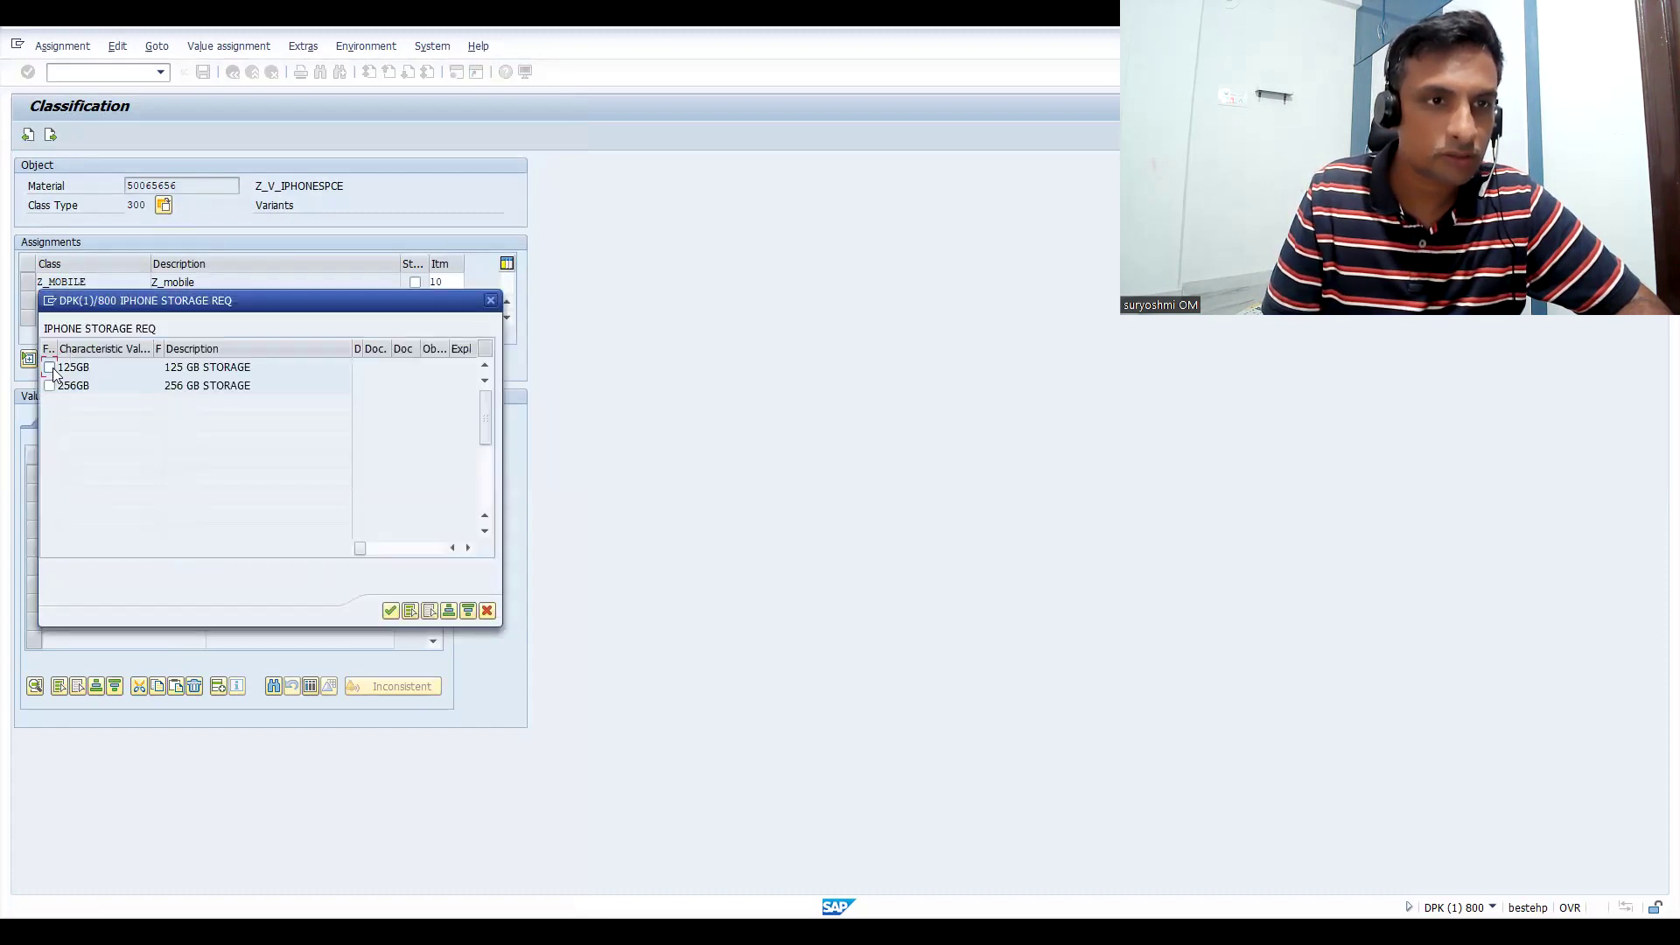
{"action": "left_click", "coordinate": [390, 609]}
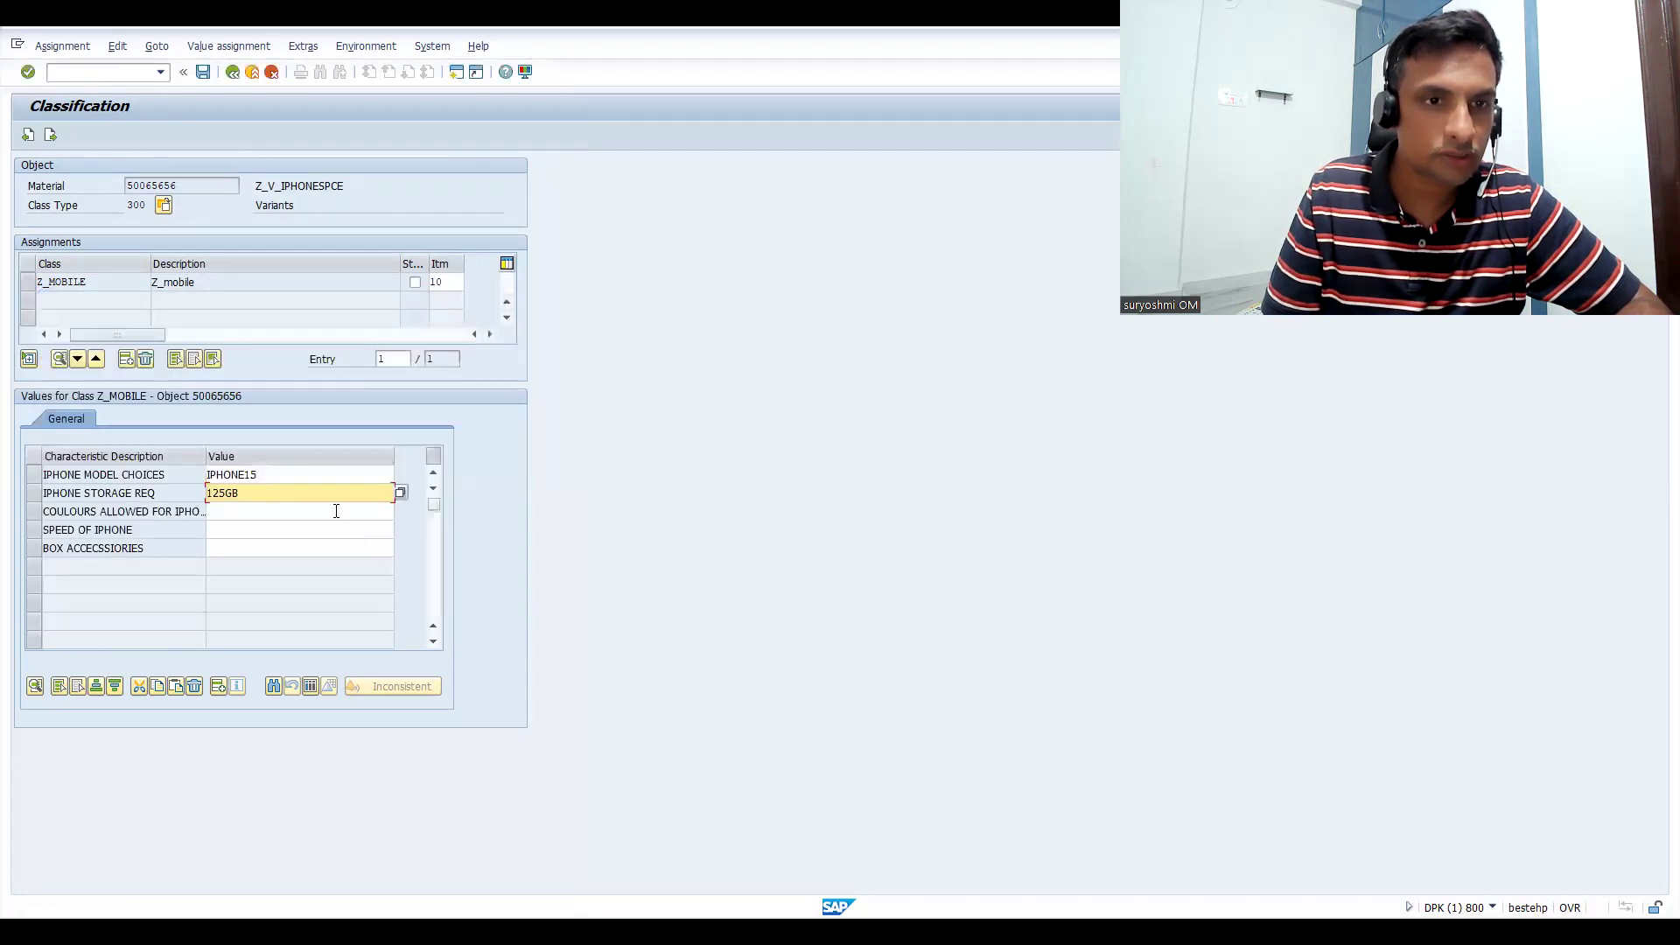
- Allow all four colours: RED, BLUE, WHITE and GREEN
{"action": "left_click", "coordinate": [338, 511]}
{"action": "left_click", "coordinate": [399, 511]}
{"action": "left_click", "coordinate": [50, 368]}
{"action": "left_click", "coordinate": [50, 386]}
{"action": "left_click", "coordinate": [50, 404]}
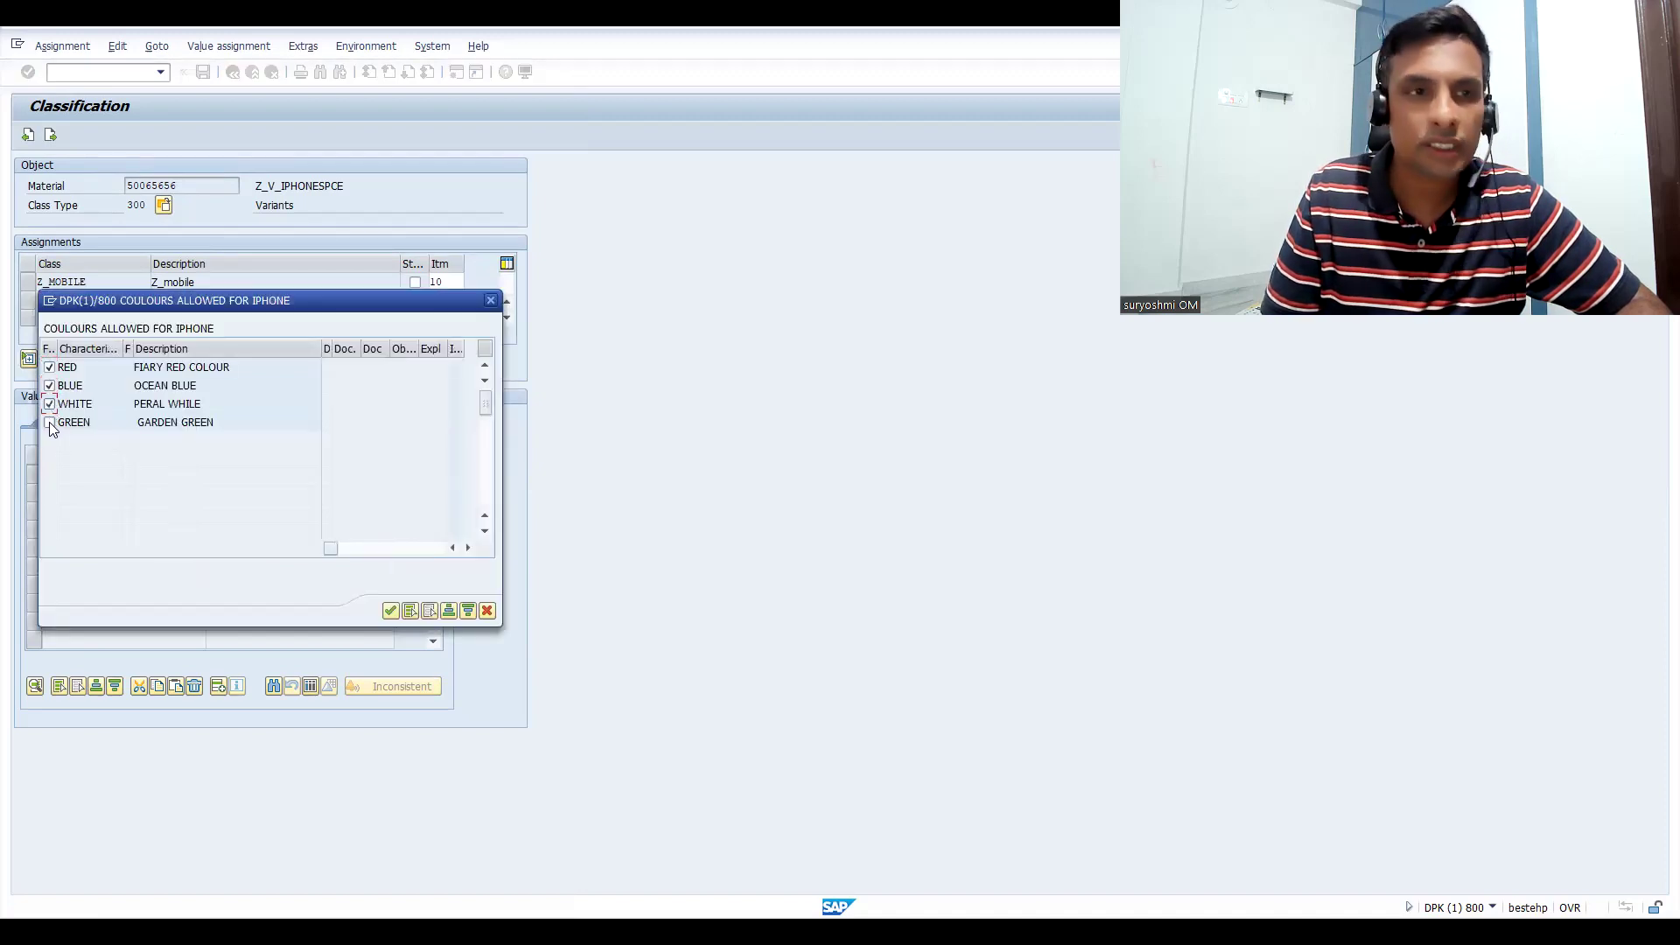
{"action": "left_click", "coordinate": [50, 423]}
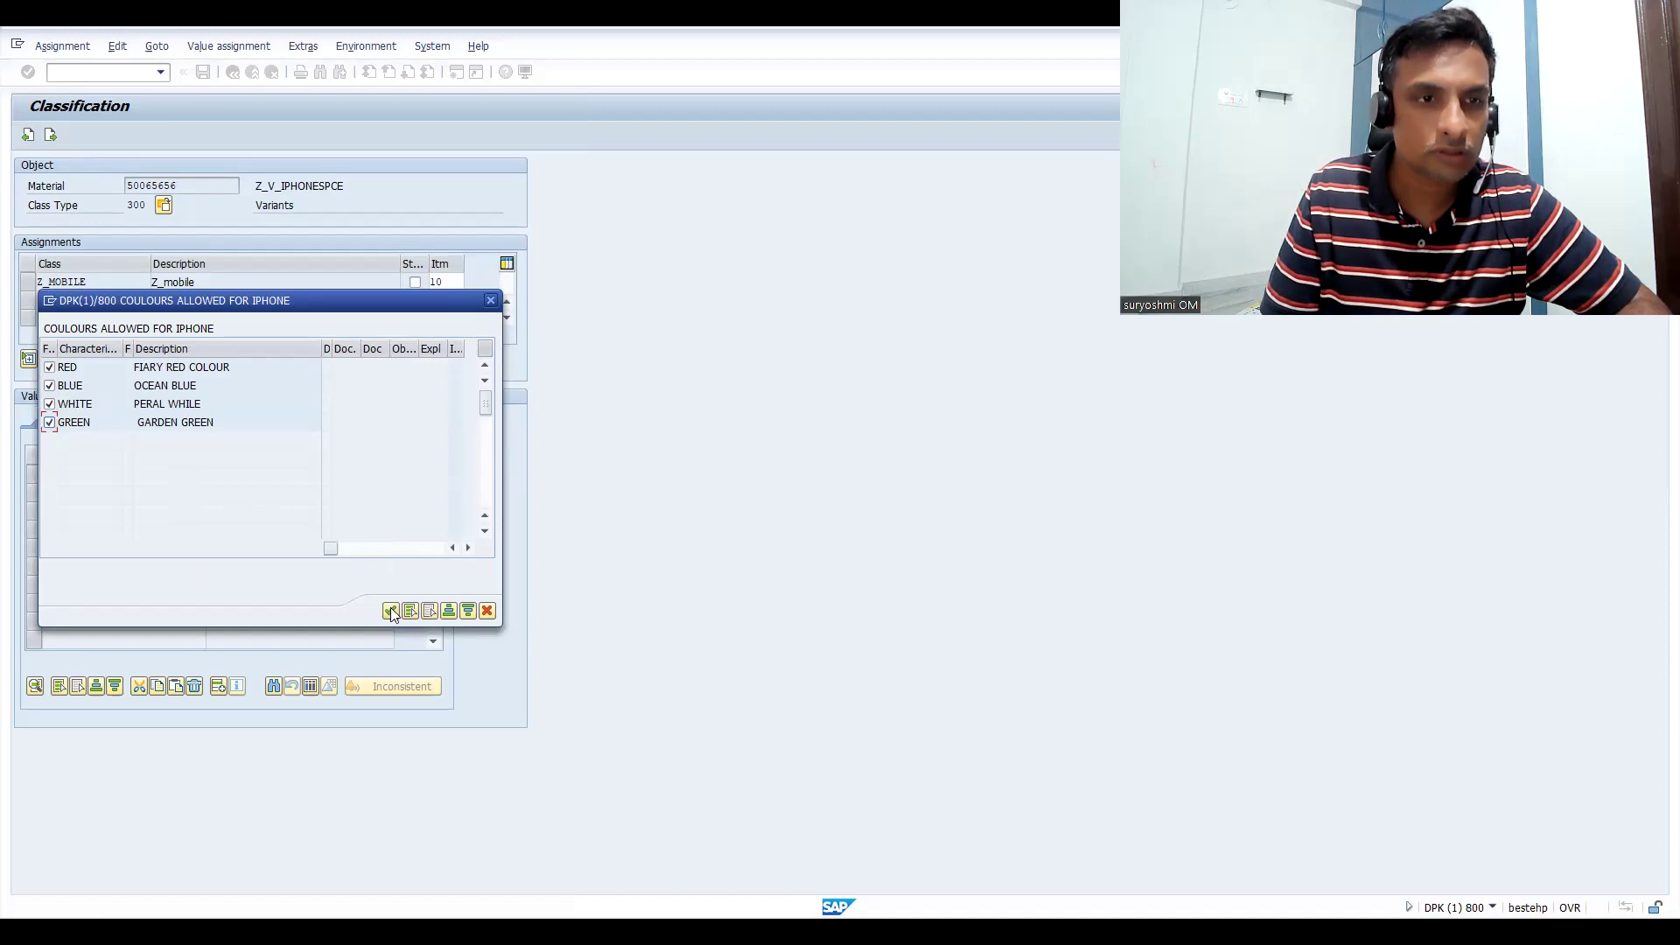
{"action": "left_click", "coordinate": [390, 610]}
- Allow both iPhone speed values and both box accessories, CCAB and CPIN
{"action": "left_click", "coordinate": [303, 540]}
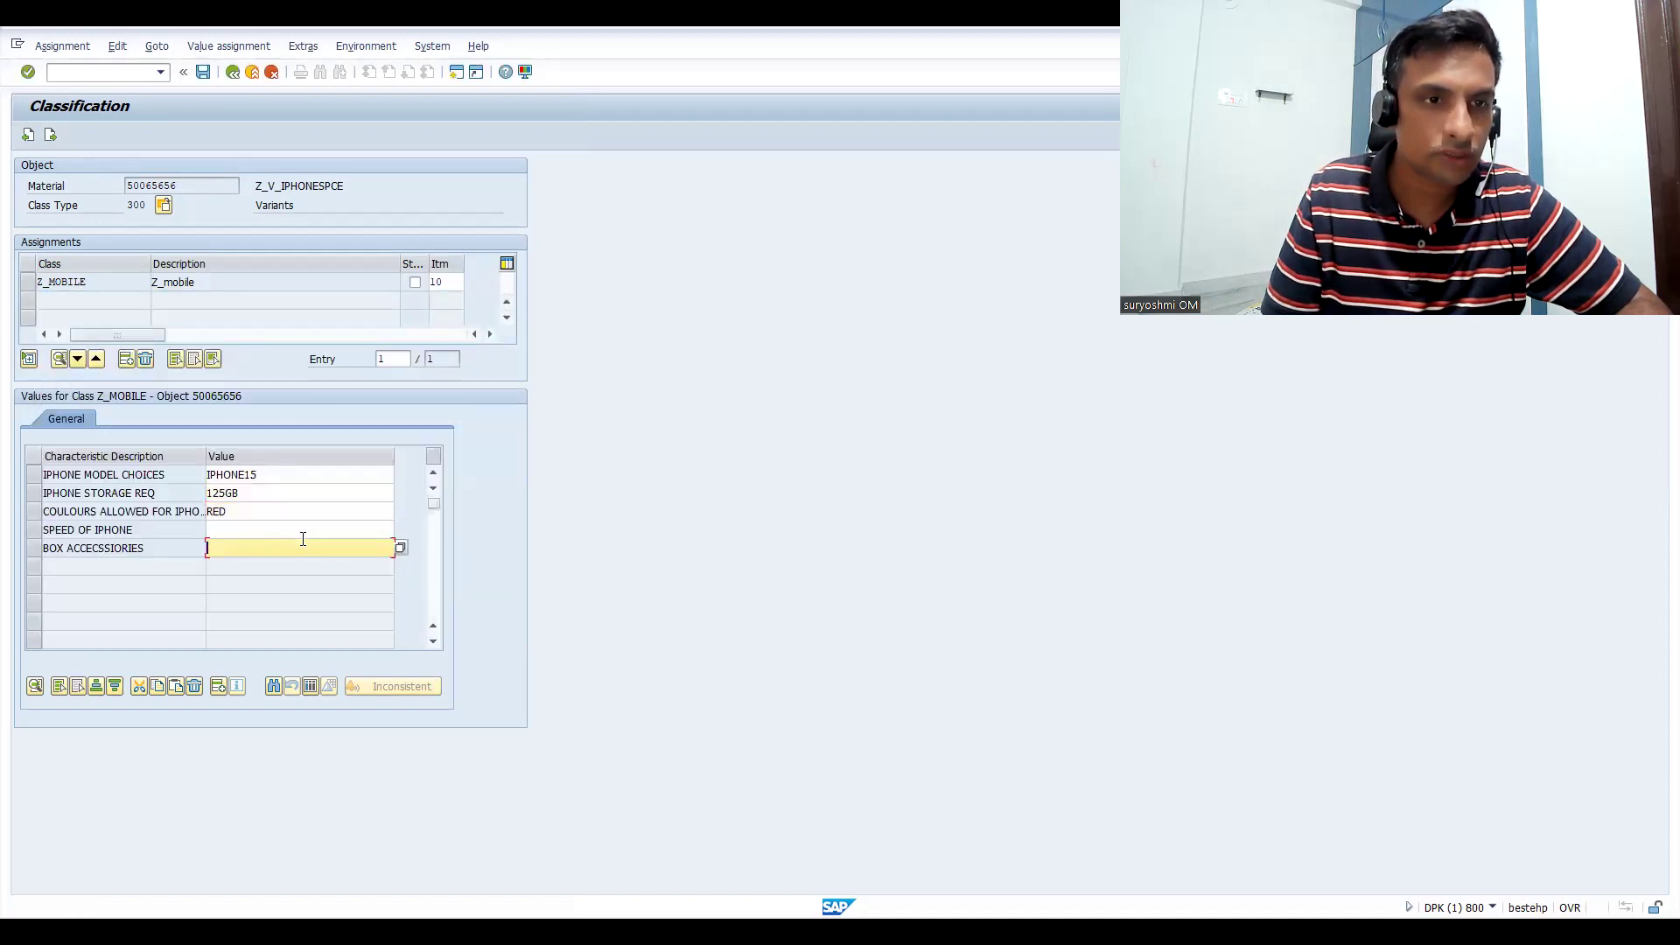
{"action": "left_click", "coordinate": [347, 530]}
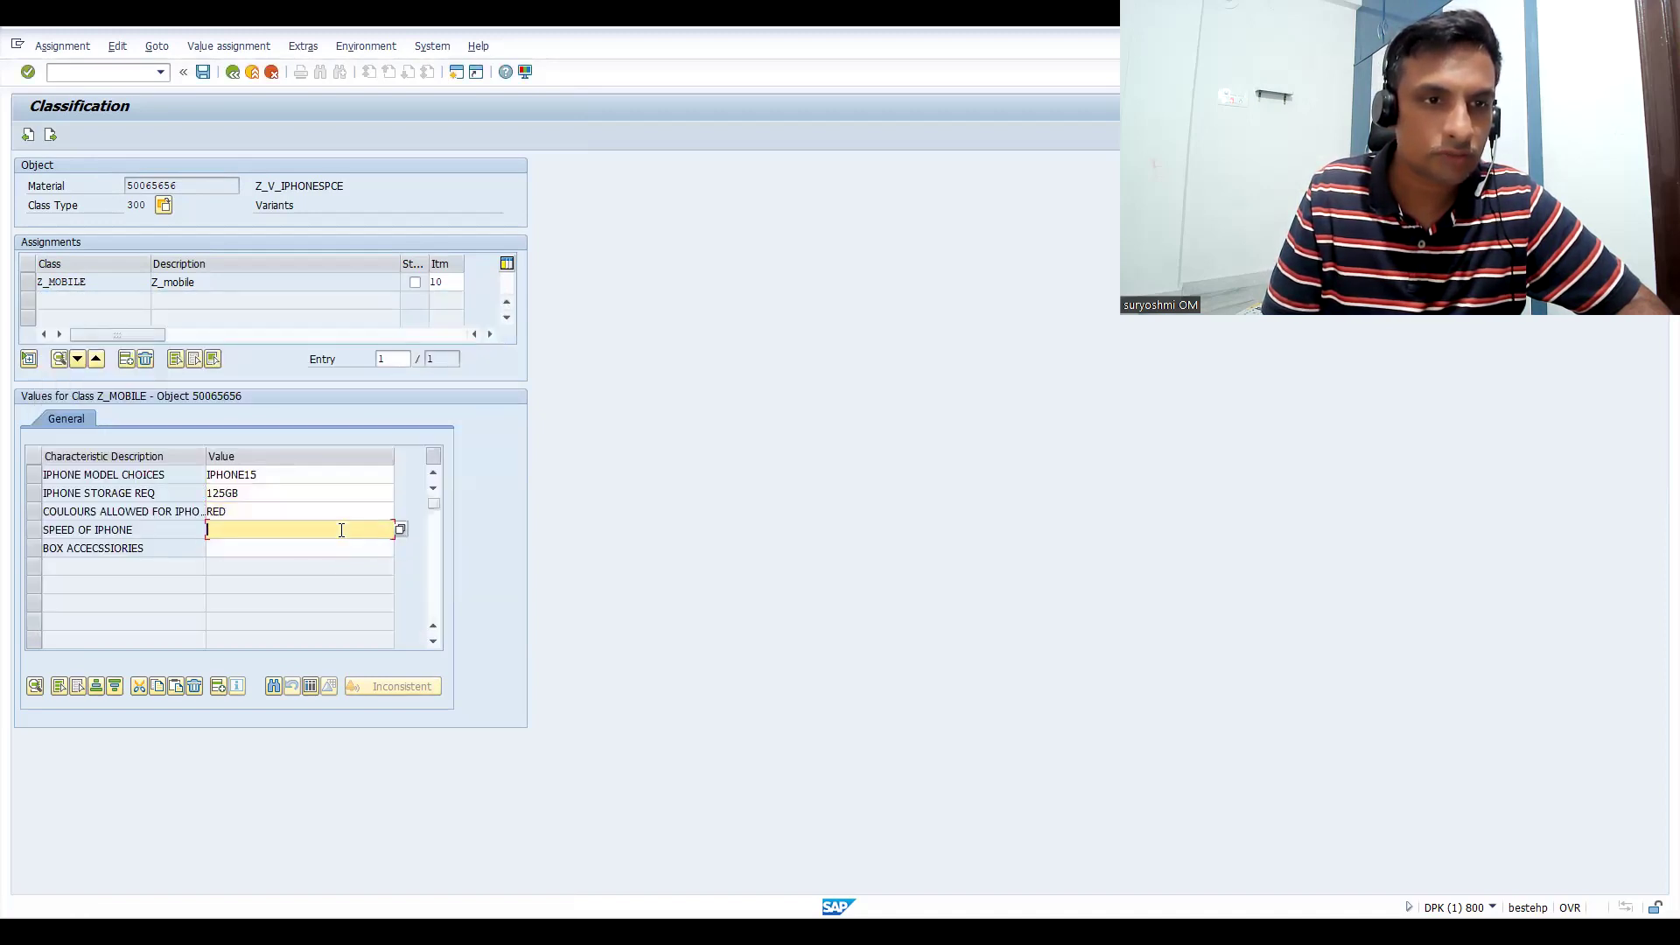
{"action": "left_click", "coordinate": [399, 530]}
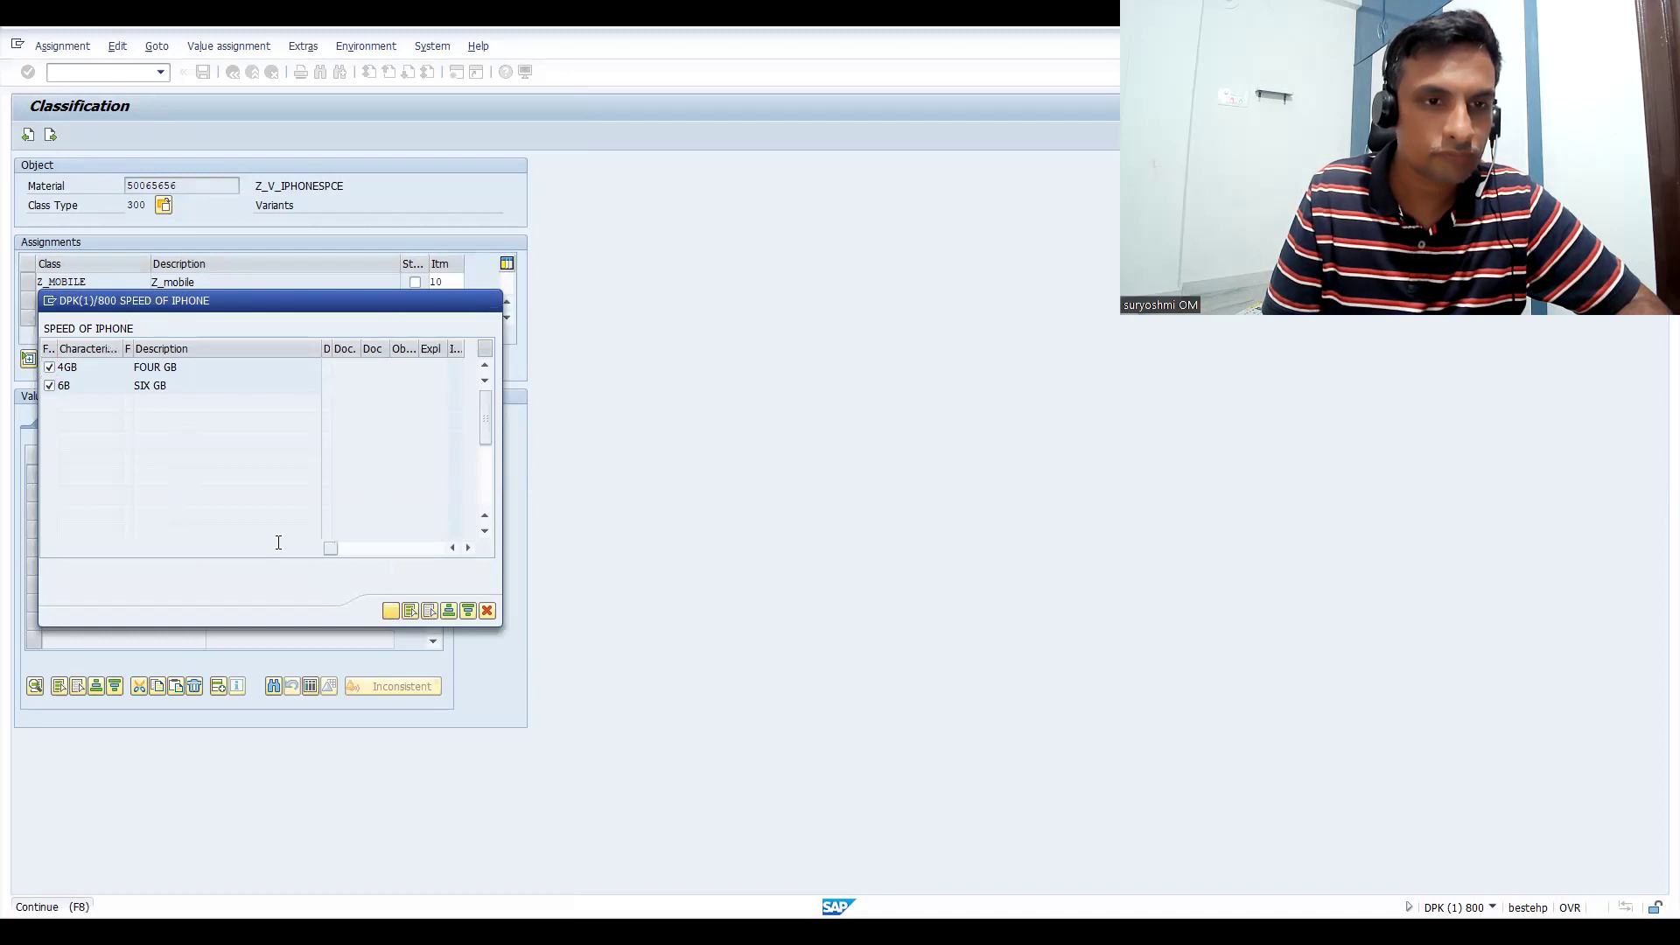
{"action": "key", "text": "Return"}
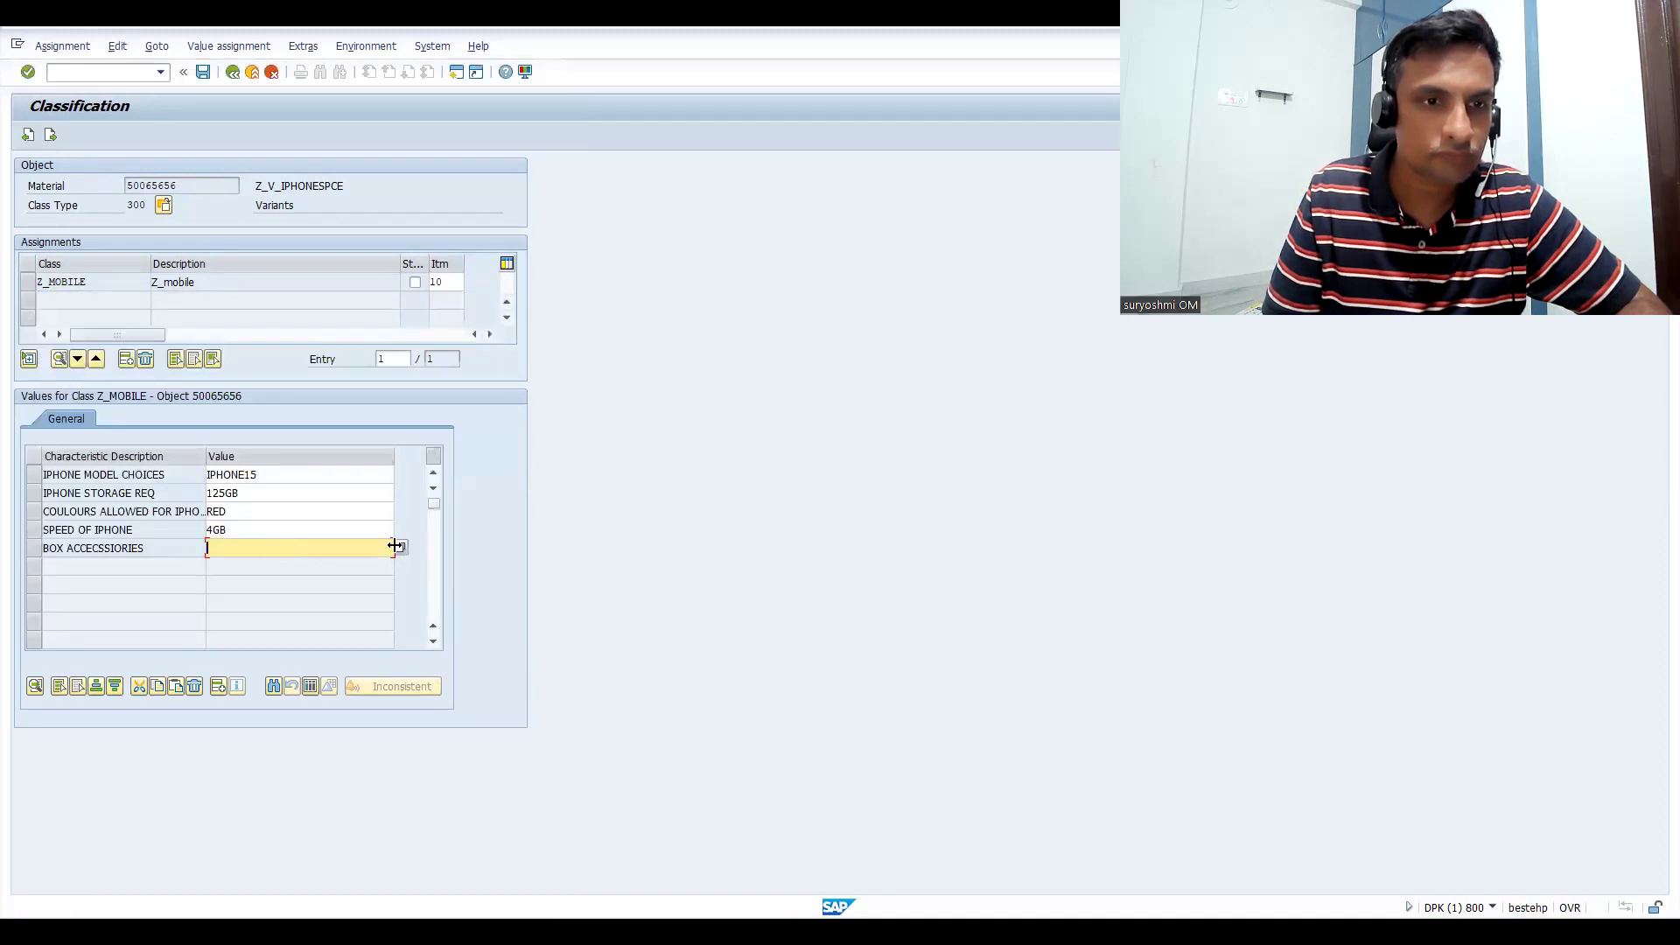
{"action": "left_click", "coordinate": [401, 547]}
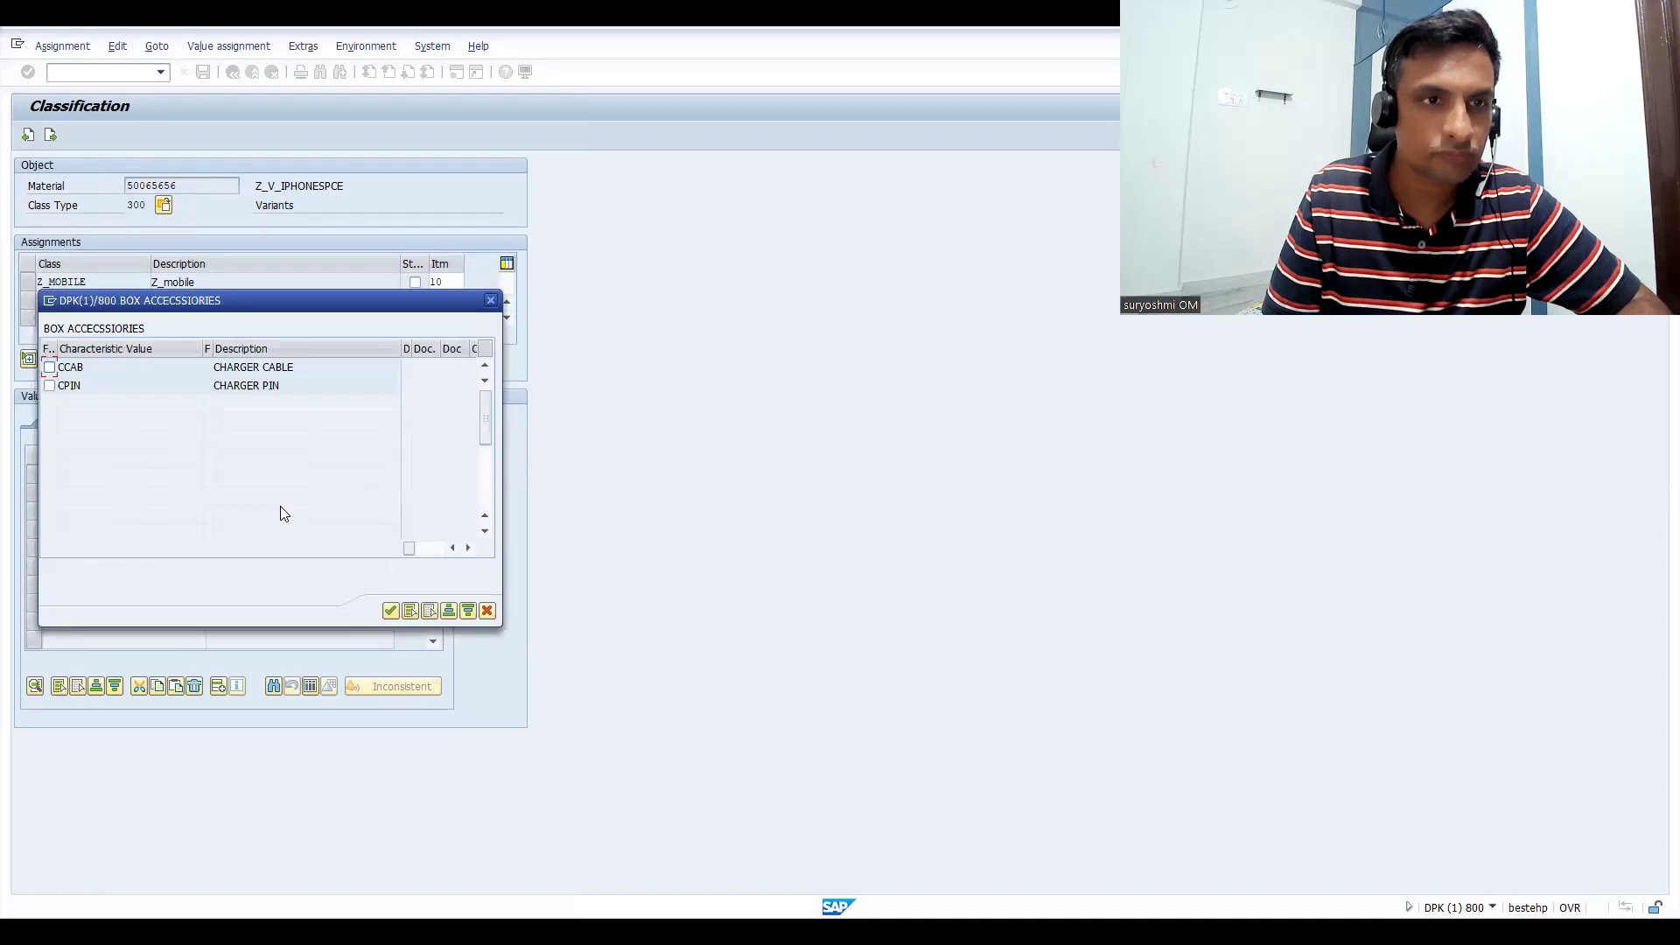
{"action": "left_click", "coordinate": [49, 385]}
{"action": "left_click", "coordinate": [390, 611]}
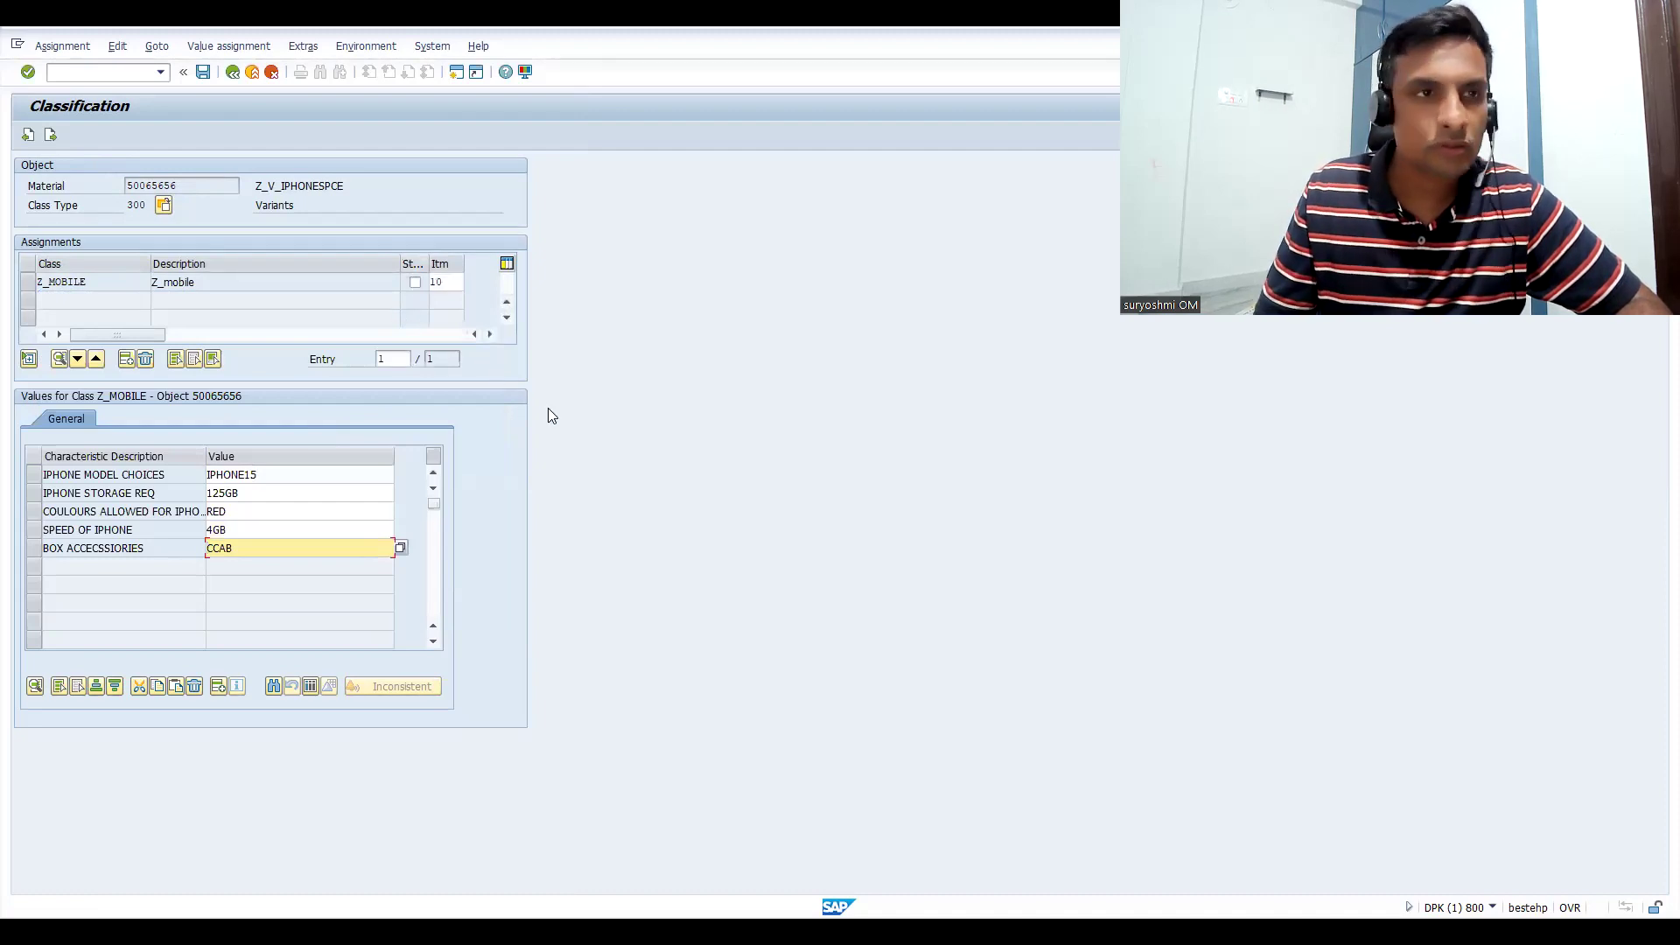
- Validate the values and scroll the table to check models, storages, colours, speeds and chargers
{"action": "key", "text": "Return"}
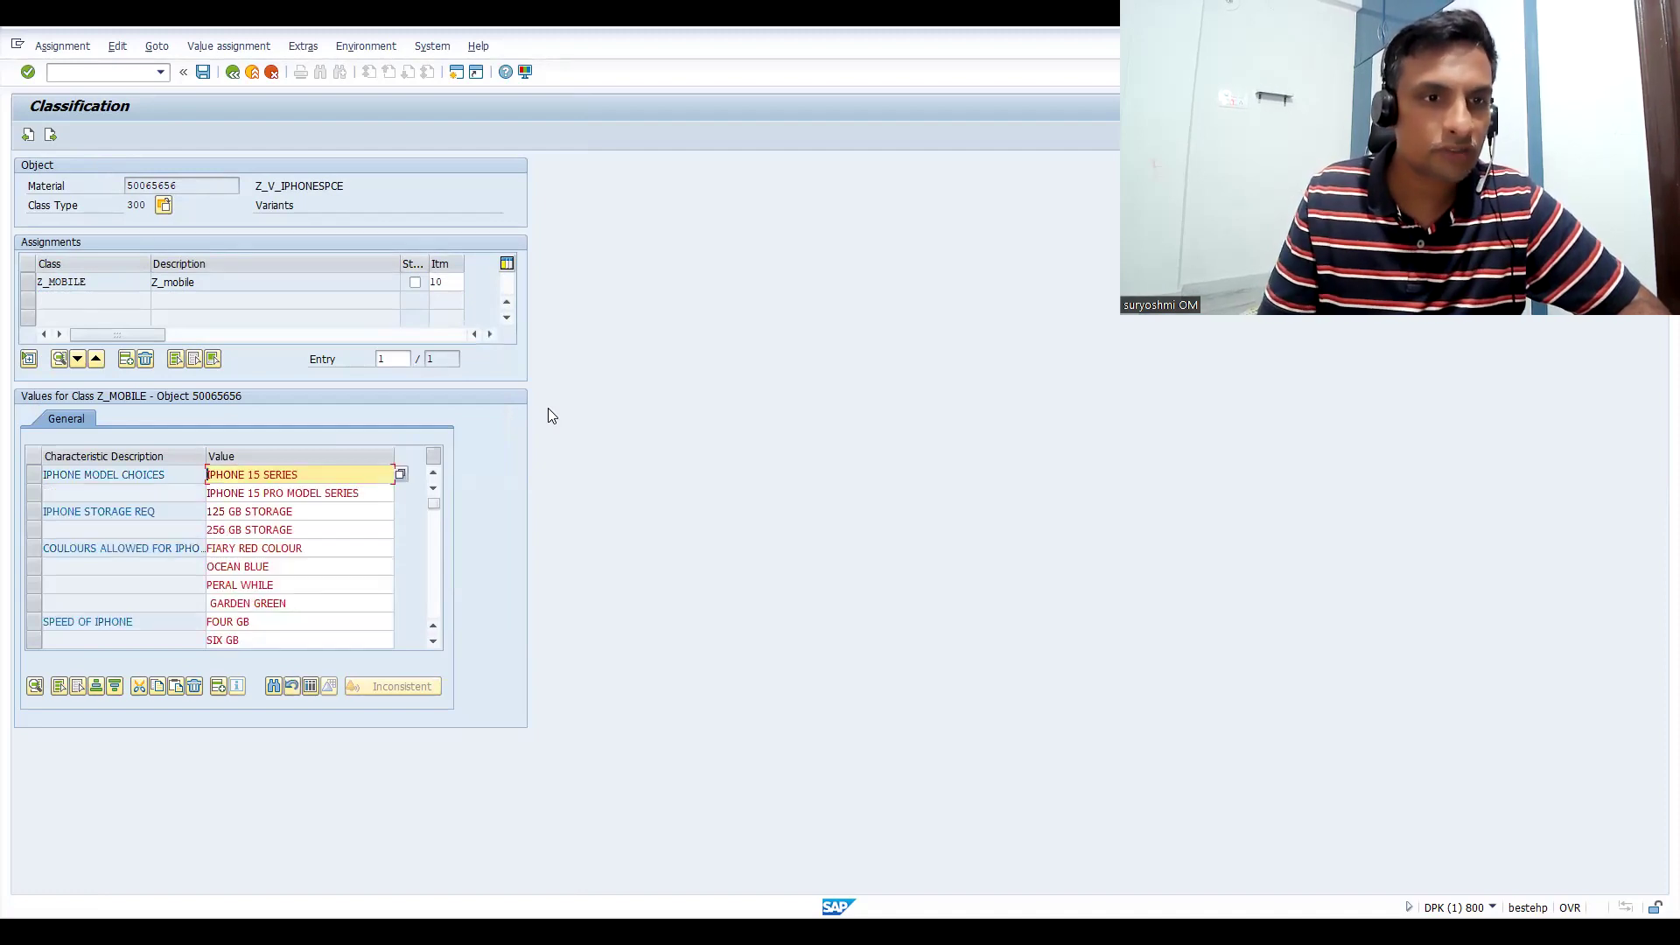
{"action": "left_click", "coordinate": [437, 595]}
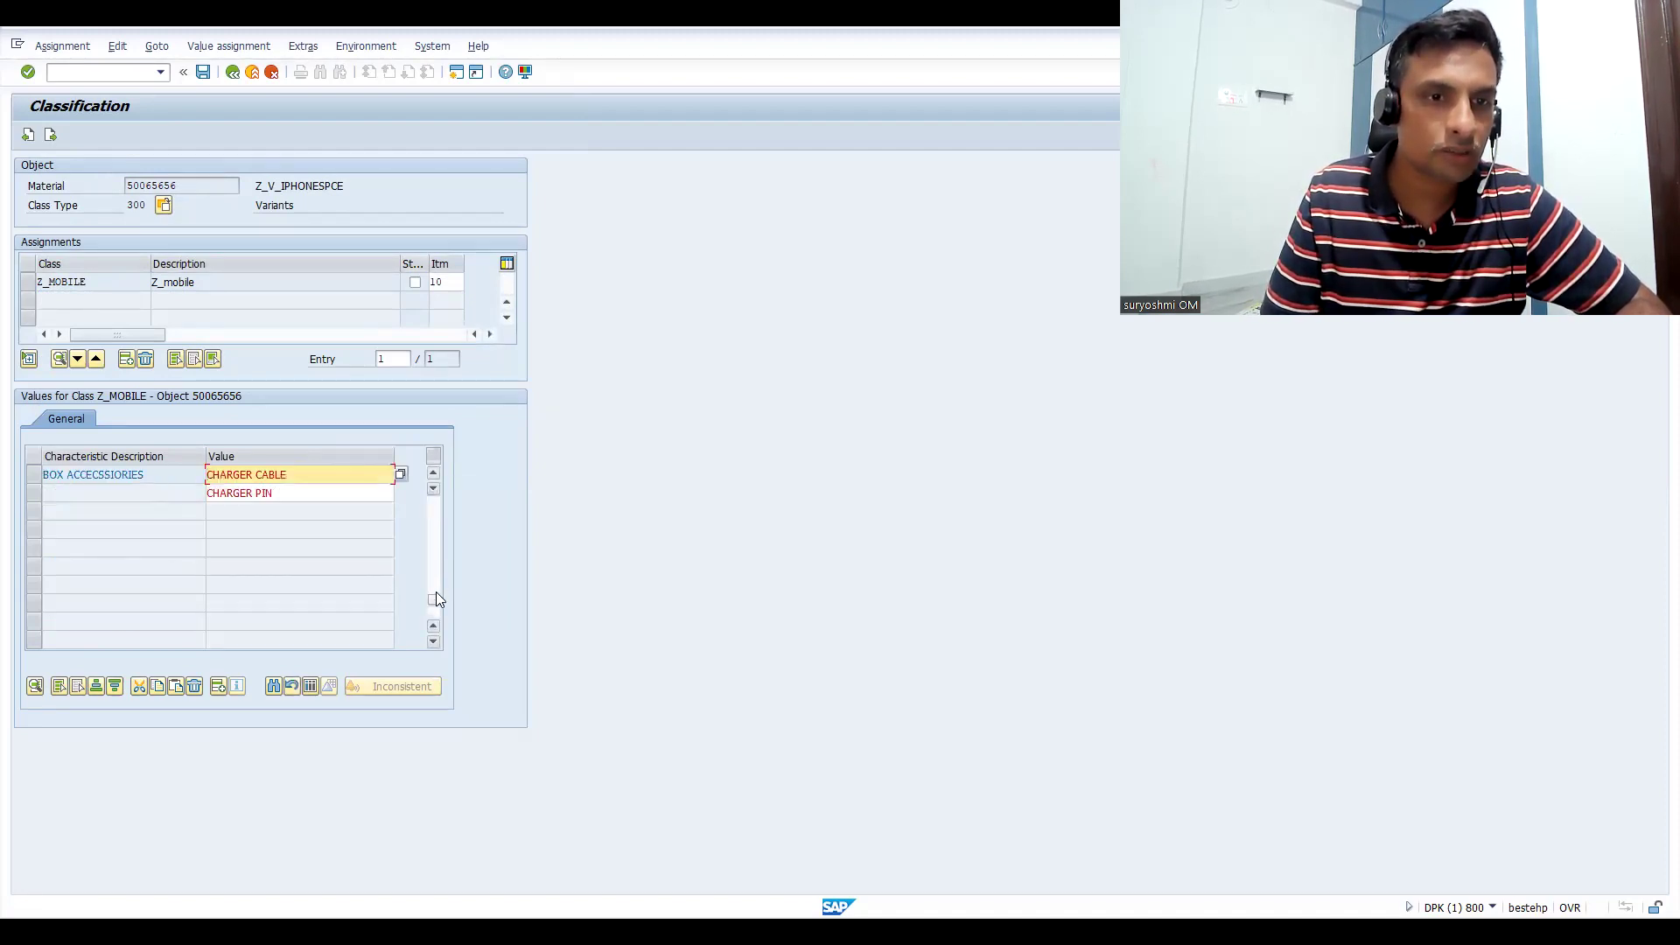
{"action": "left_click", "coordinate": [434, 490]}
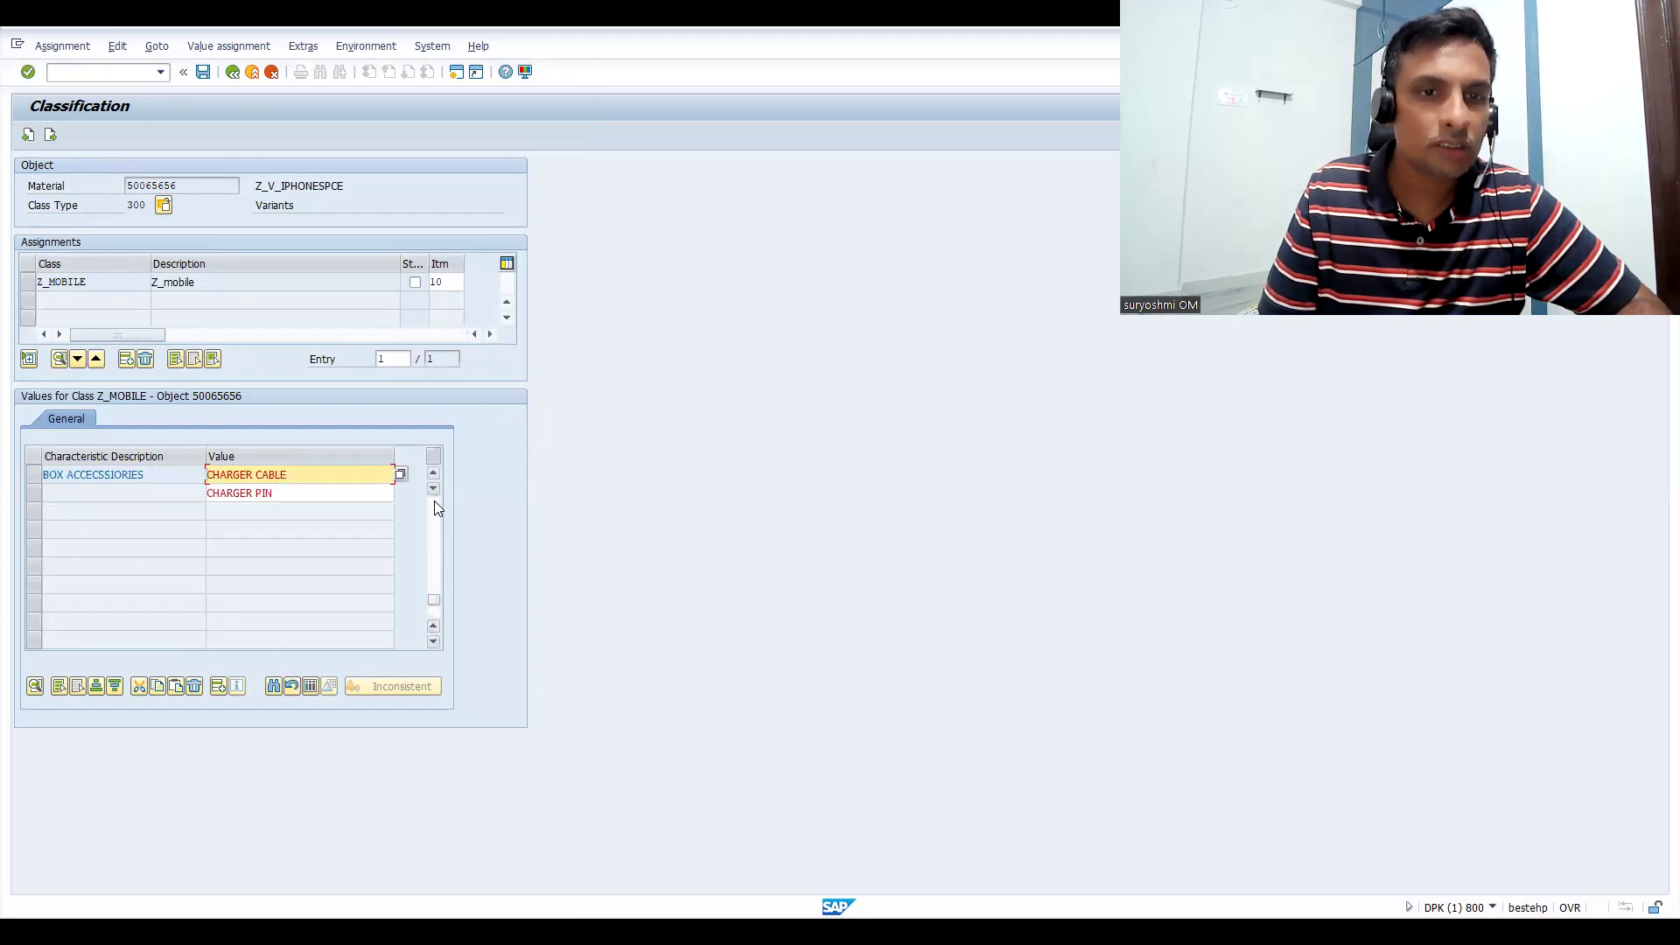
- Set the sales org. 1 sales unit to BOX, with 1 BOX equal to 1 PC
{"action": "left_click", "coordinate": [432, 502]}
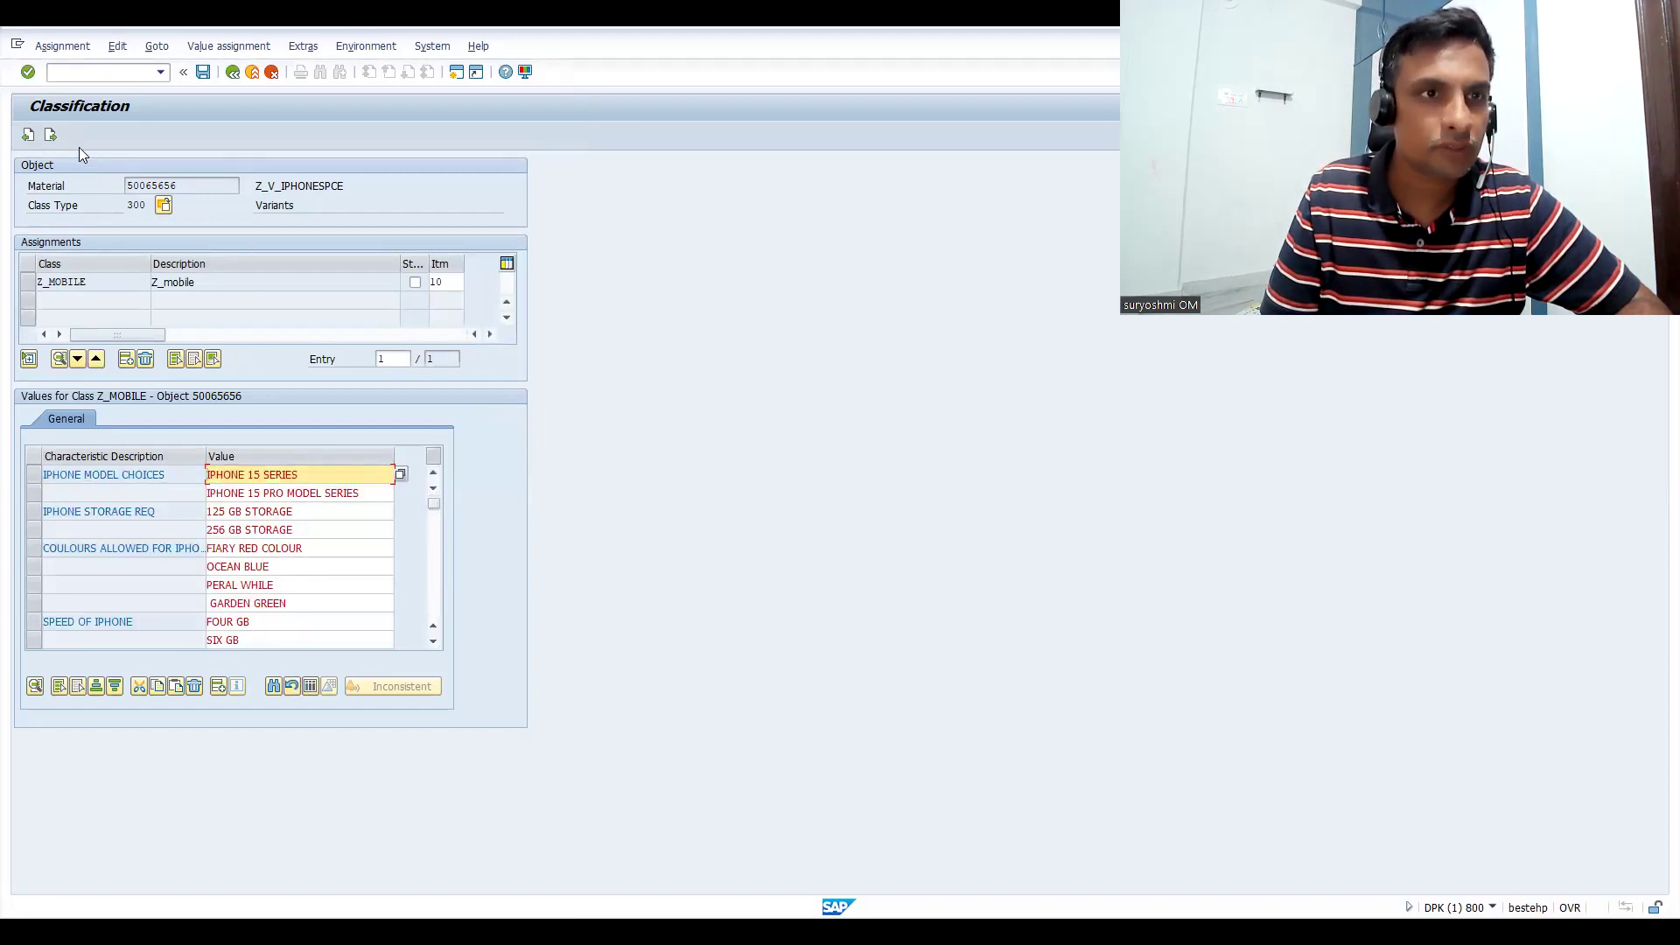
{"action": "left_click", "coordinate": [50, 135]}
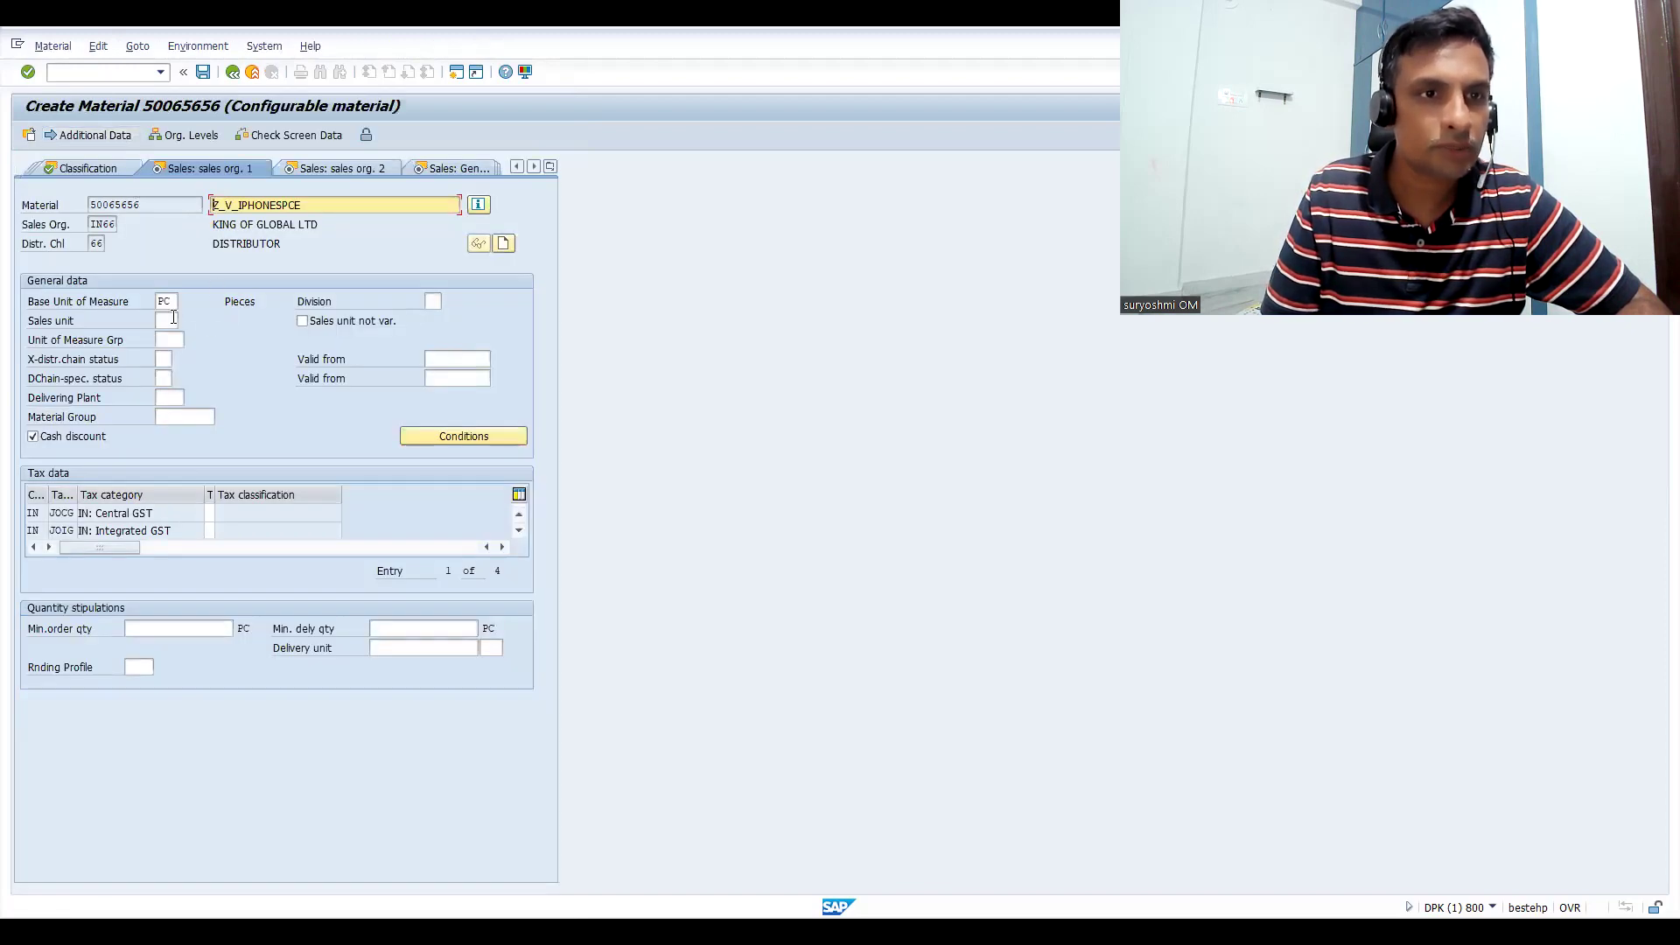
{"action": "left_click", "coordinate": [172, 319]}
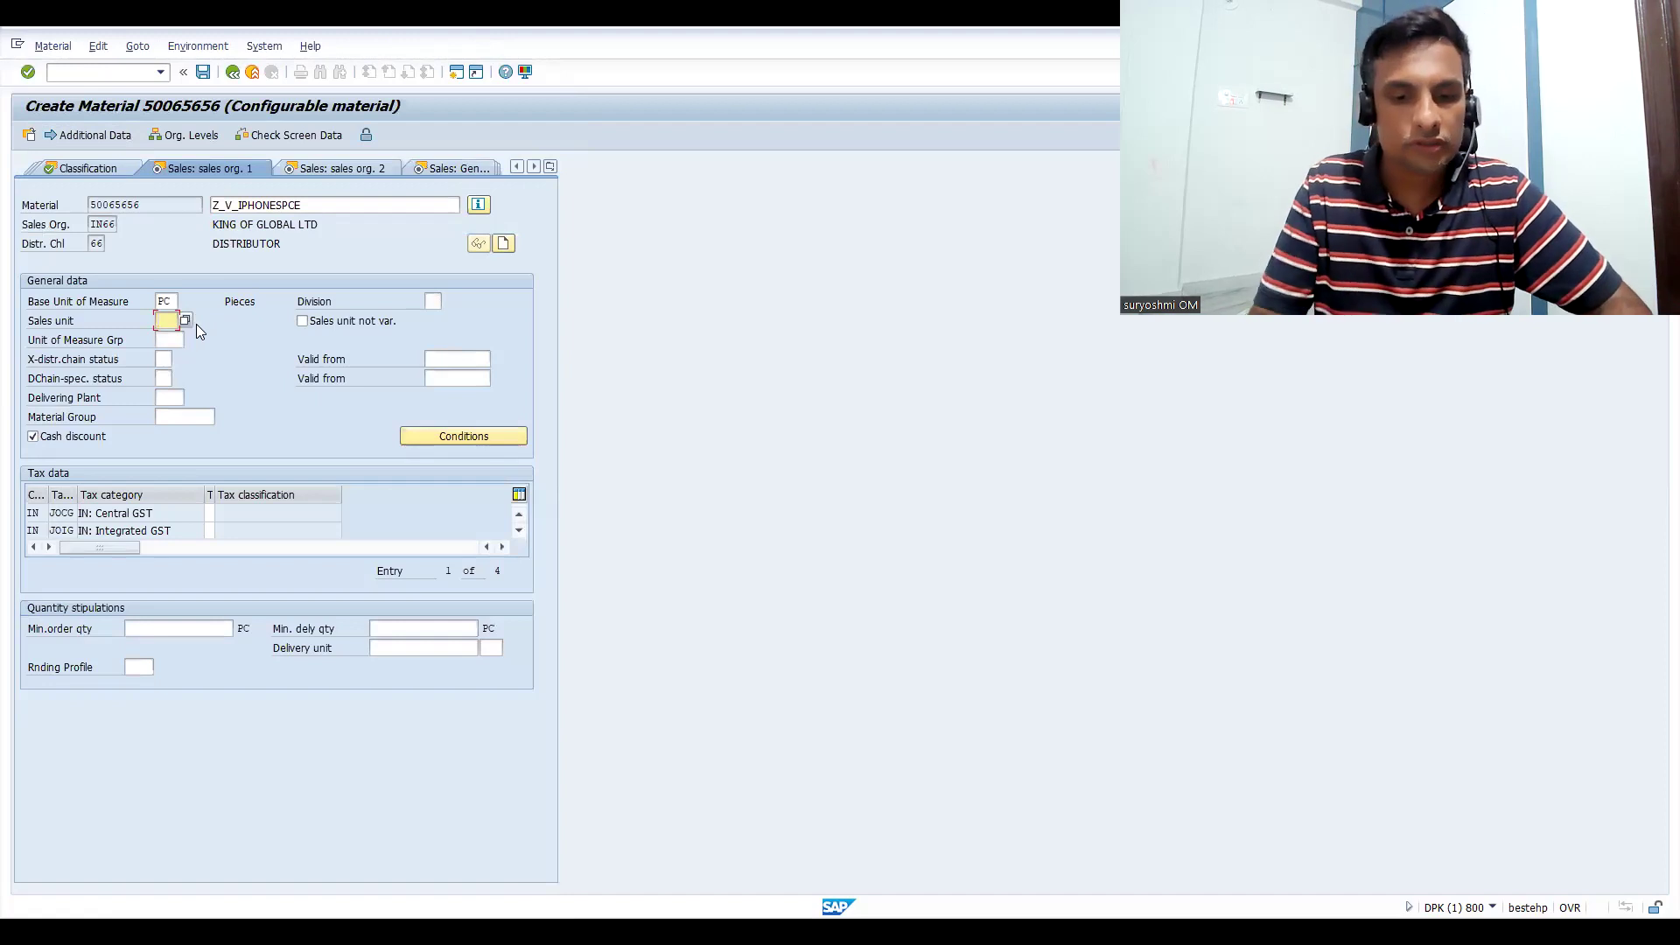
{"action": "type", "text": "BOX"}
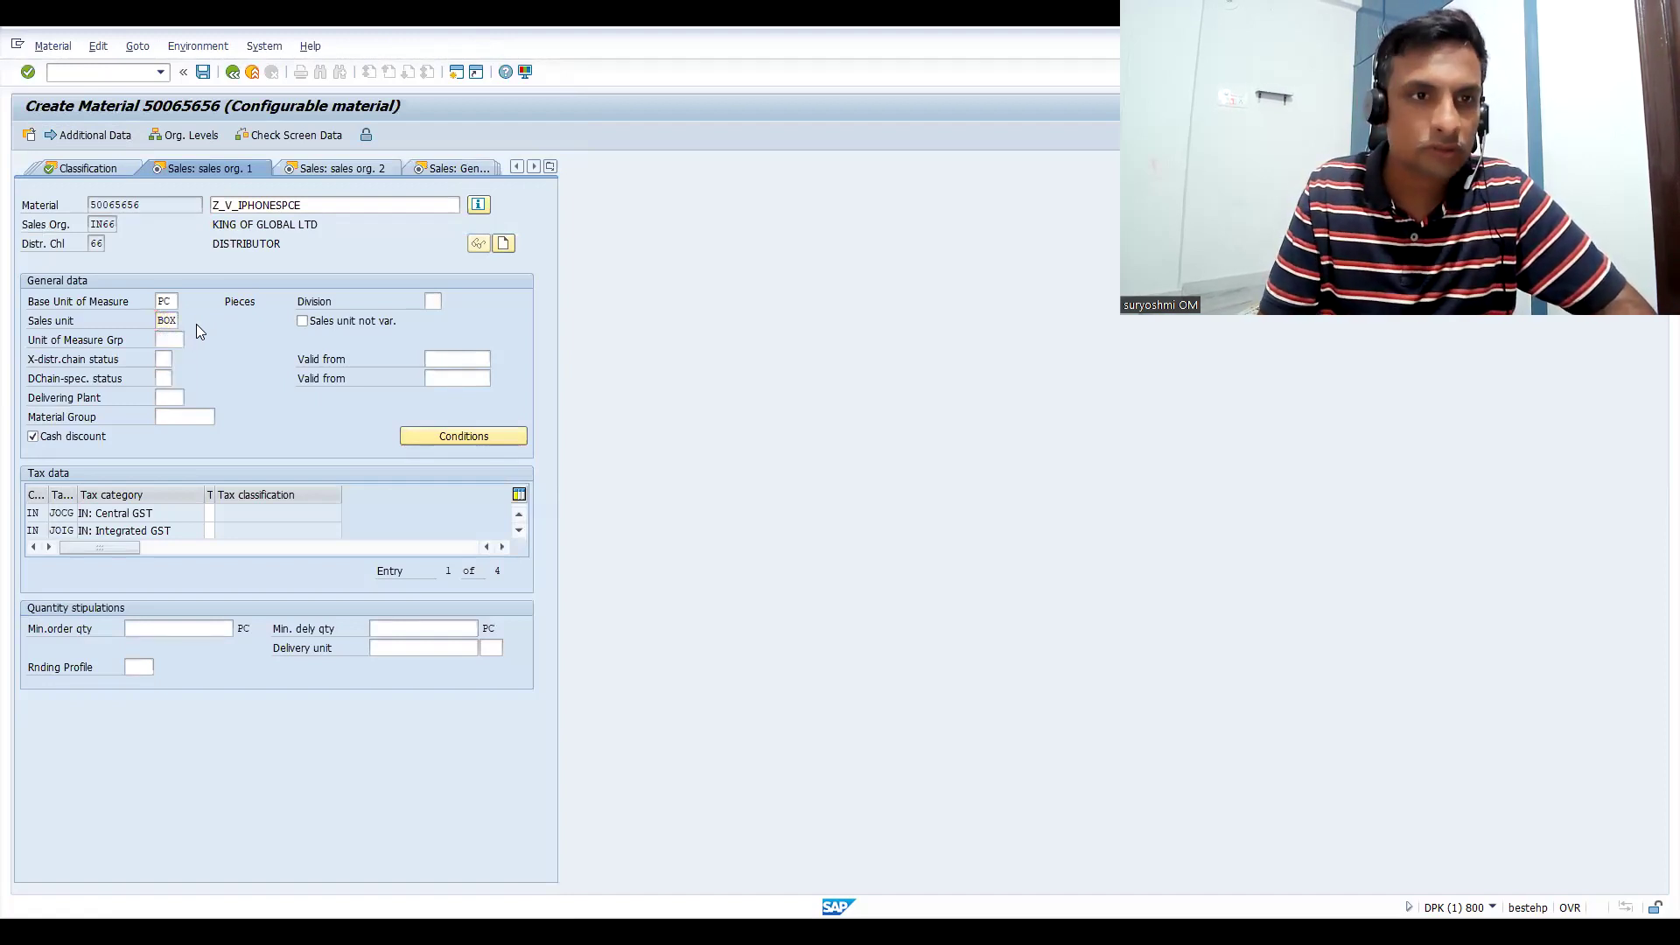
{"action": "key", "text": "Return"}
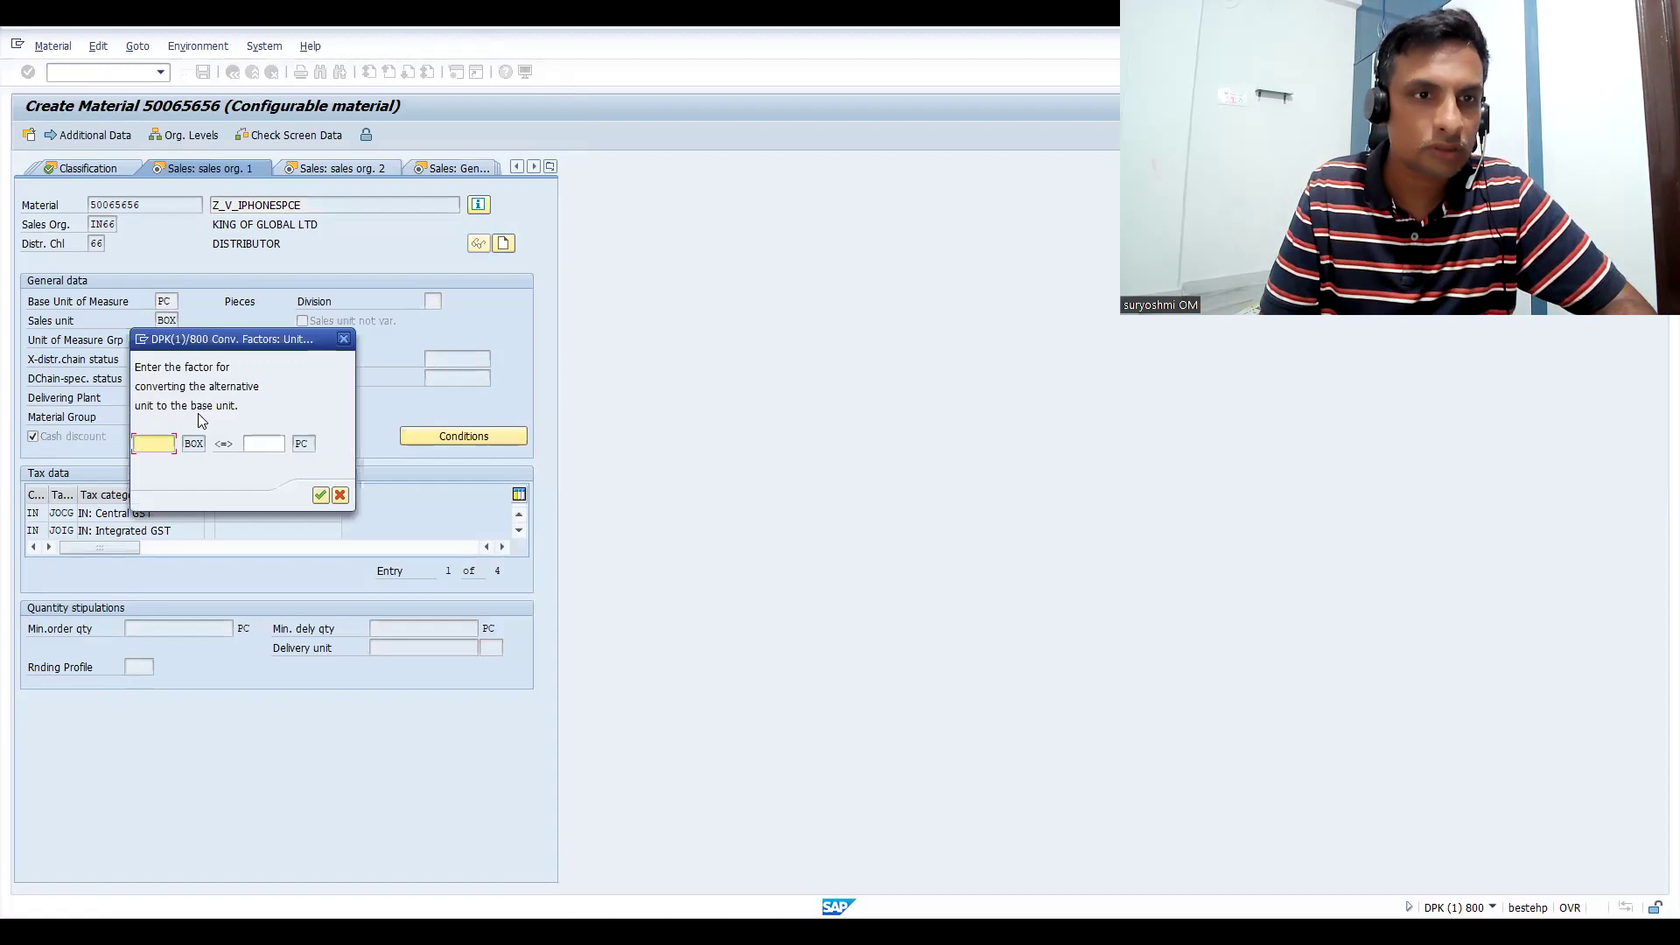
{"action": "type", "text": "1"}
{"action": "left_click", "coordinate": [268, 448]}
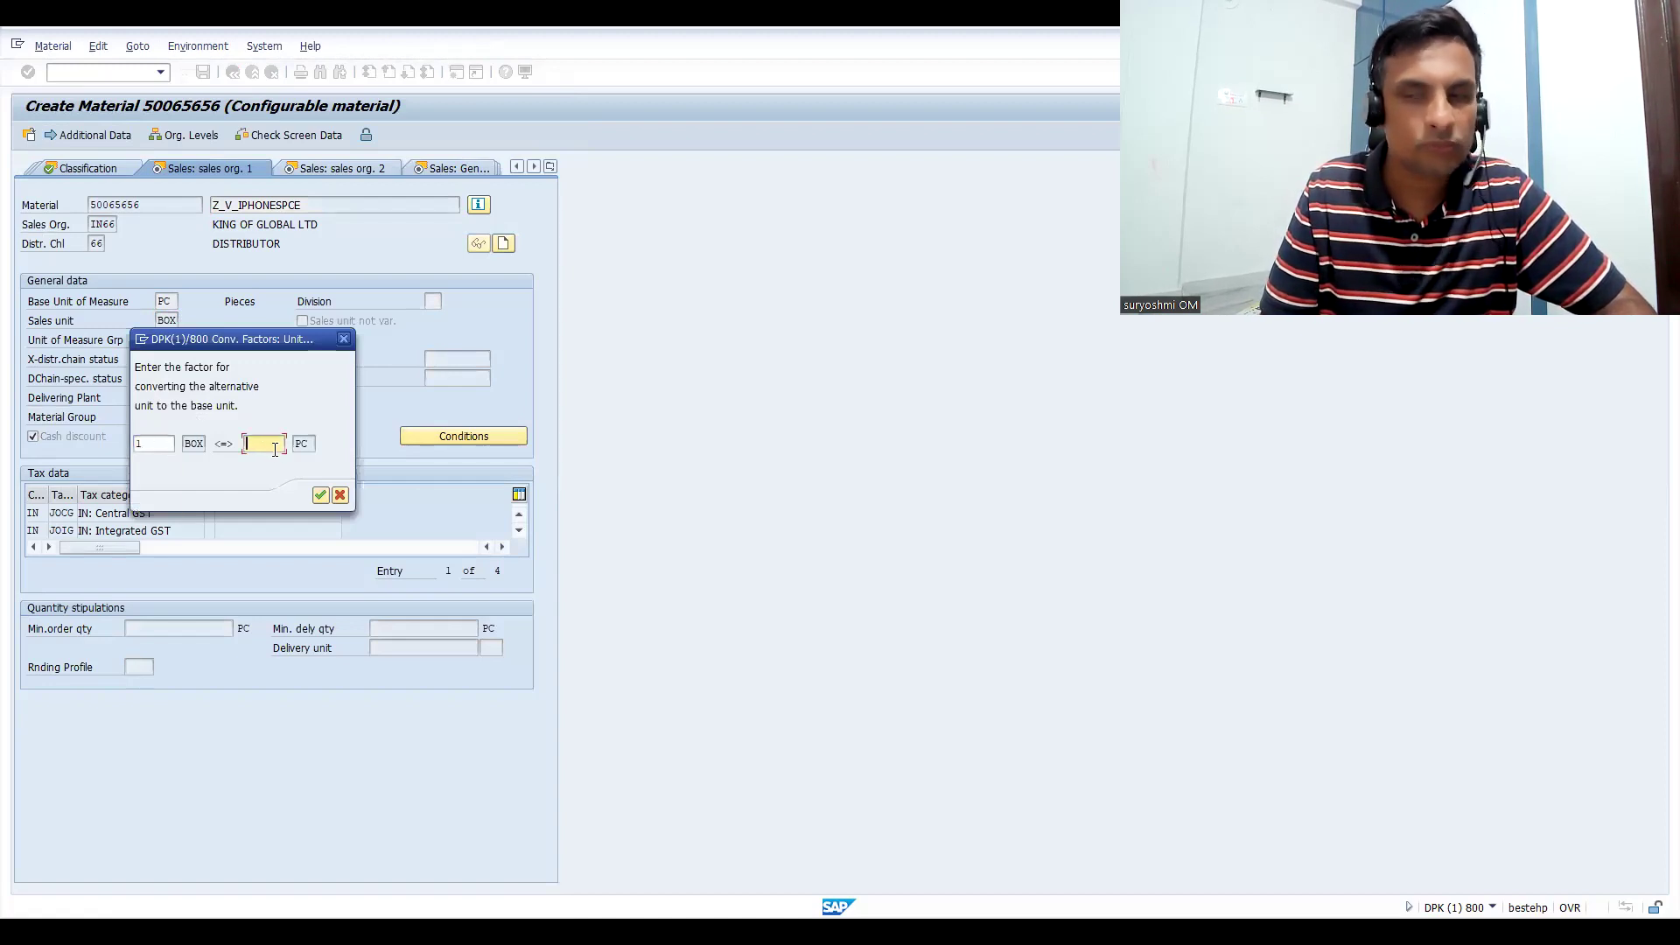
{"action": "type", "text": "1"}
{"action": "left_click", "coordinate": [320, 495]}
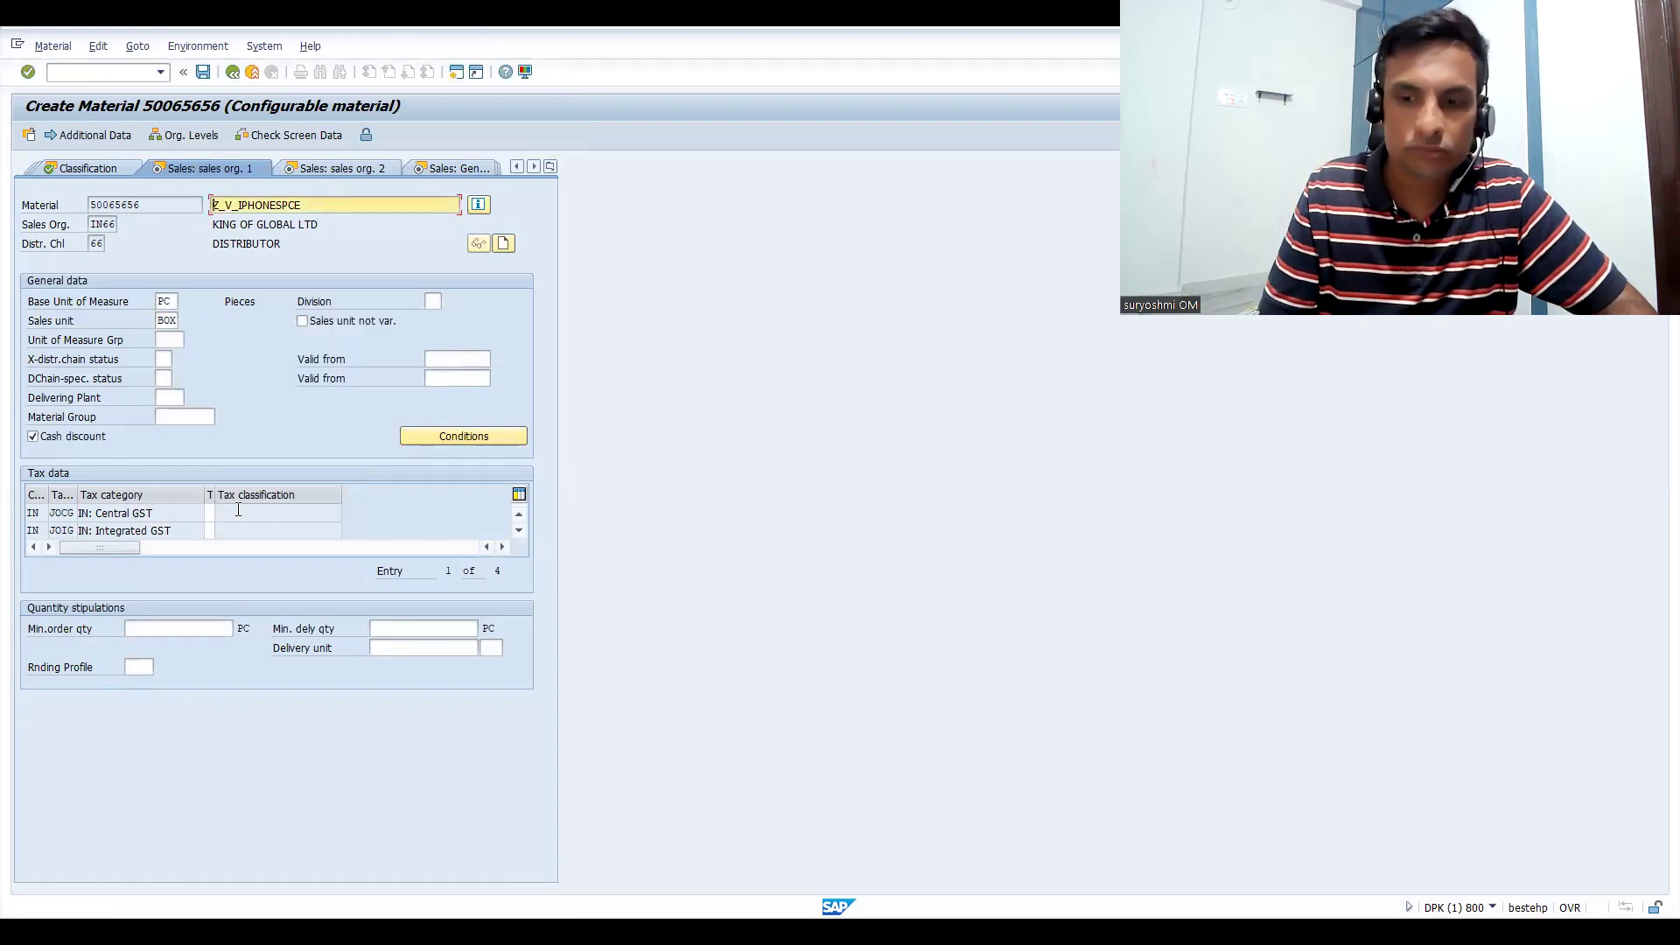
- Set all four GST tax classifications to 0 (tax exempt) and advance to sales org. 2
{"action": "double_click", "coordinate": [236, 511]}
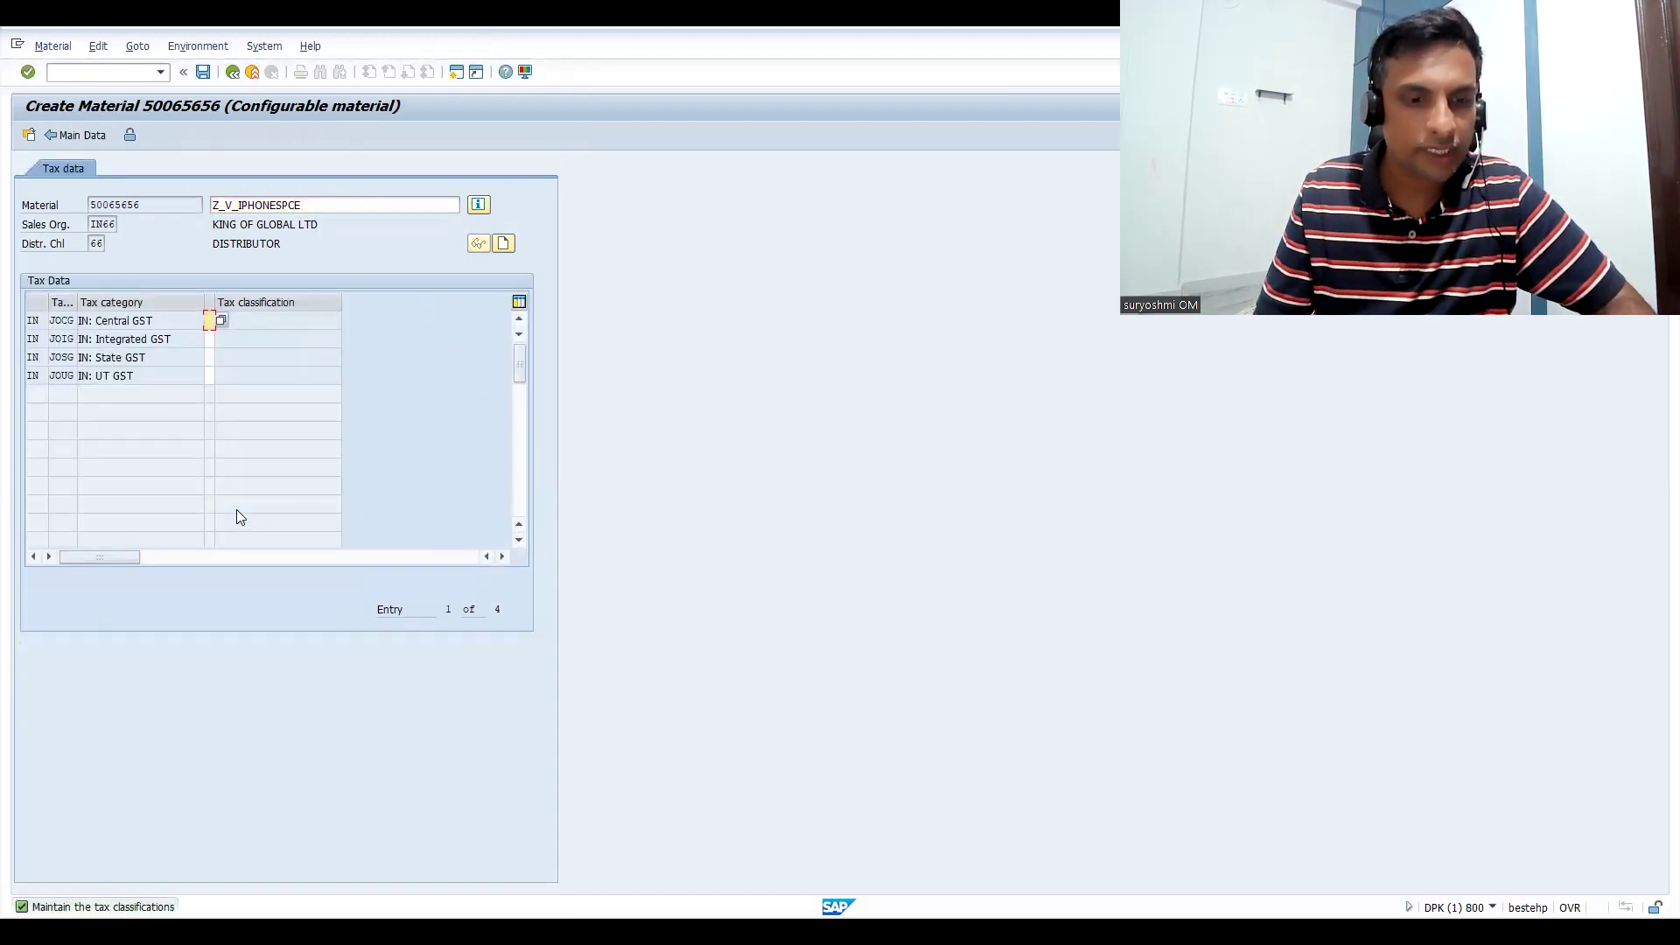
{"action": "type", "text": "000"}
{"action": "type", "text": "0"}
{"action": "key", "text": "Return"}
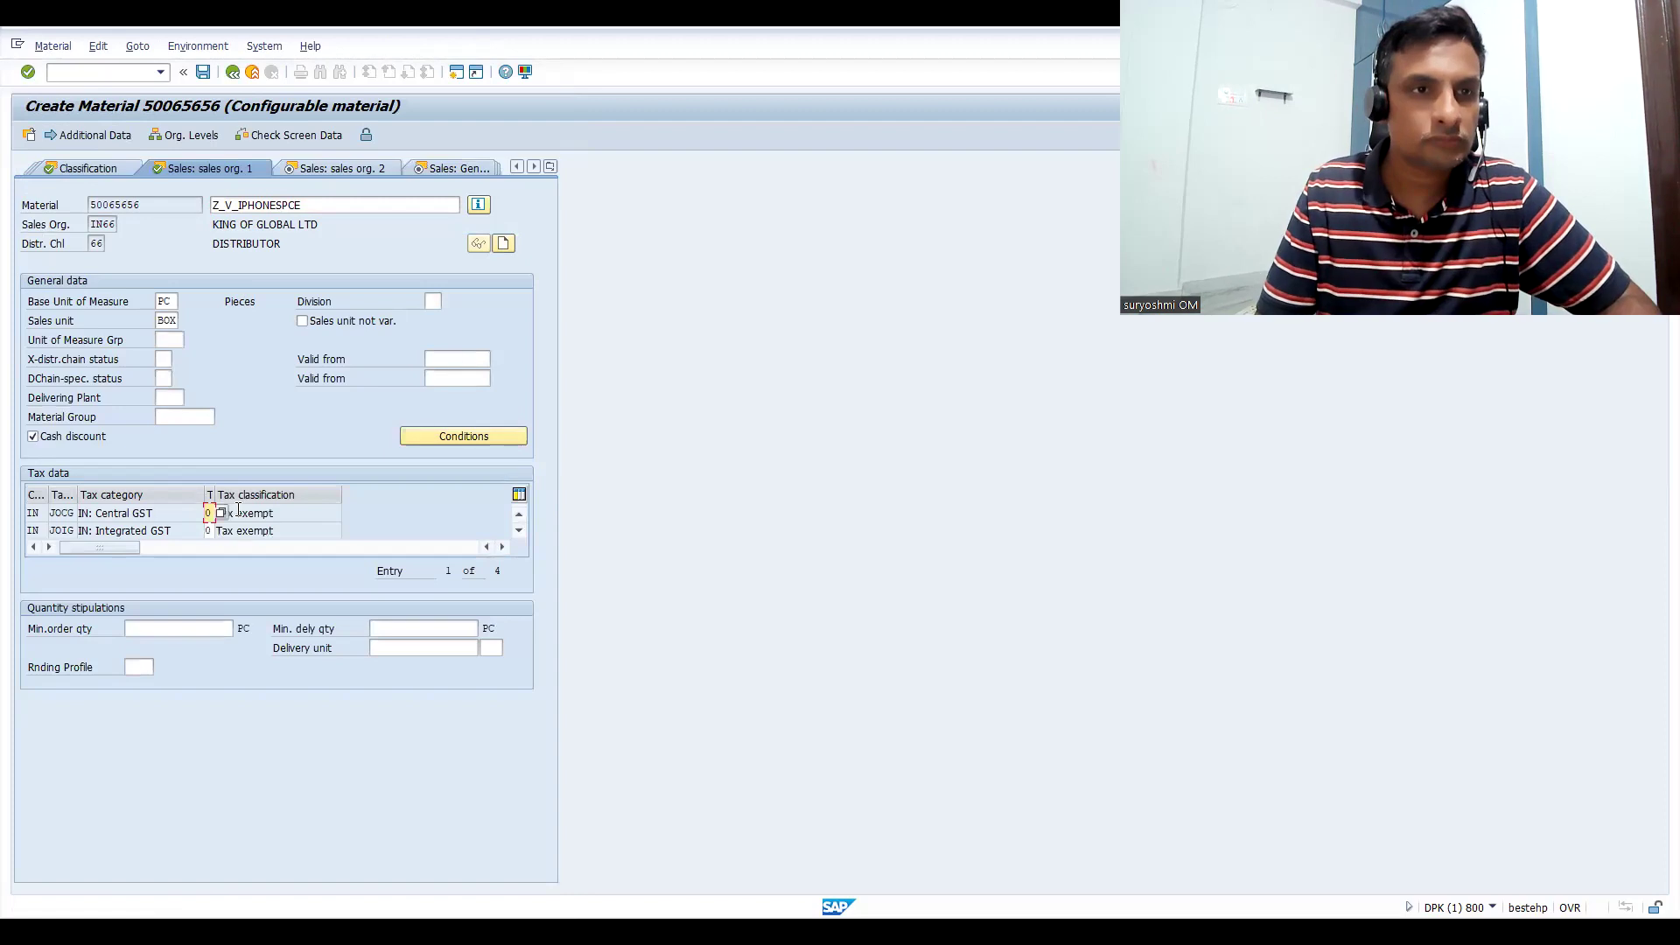
{"action": "key", "text": "Return"}
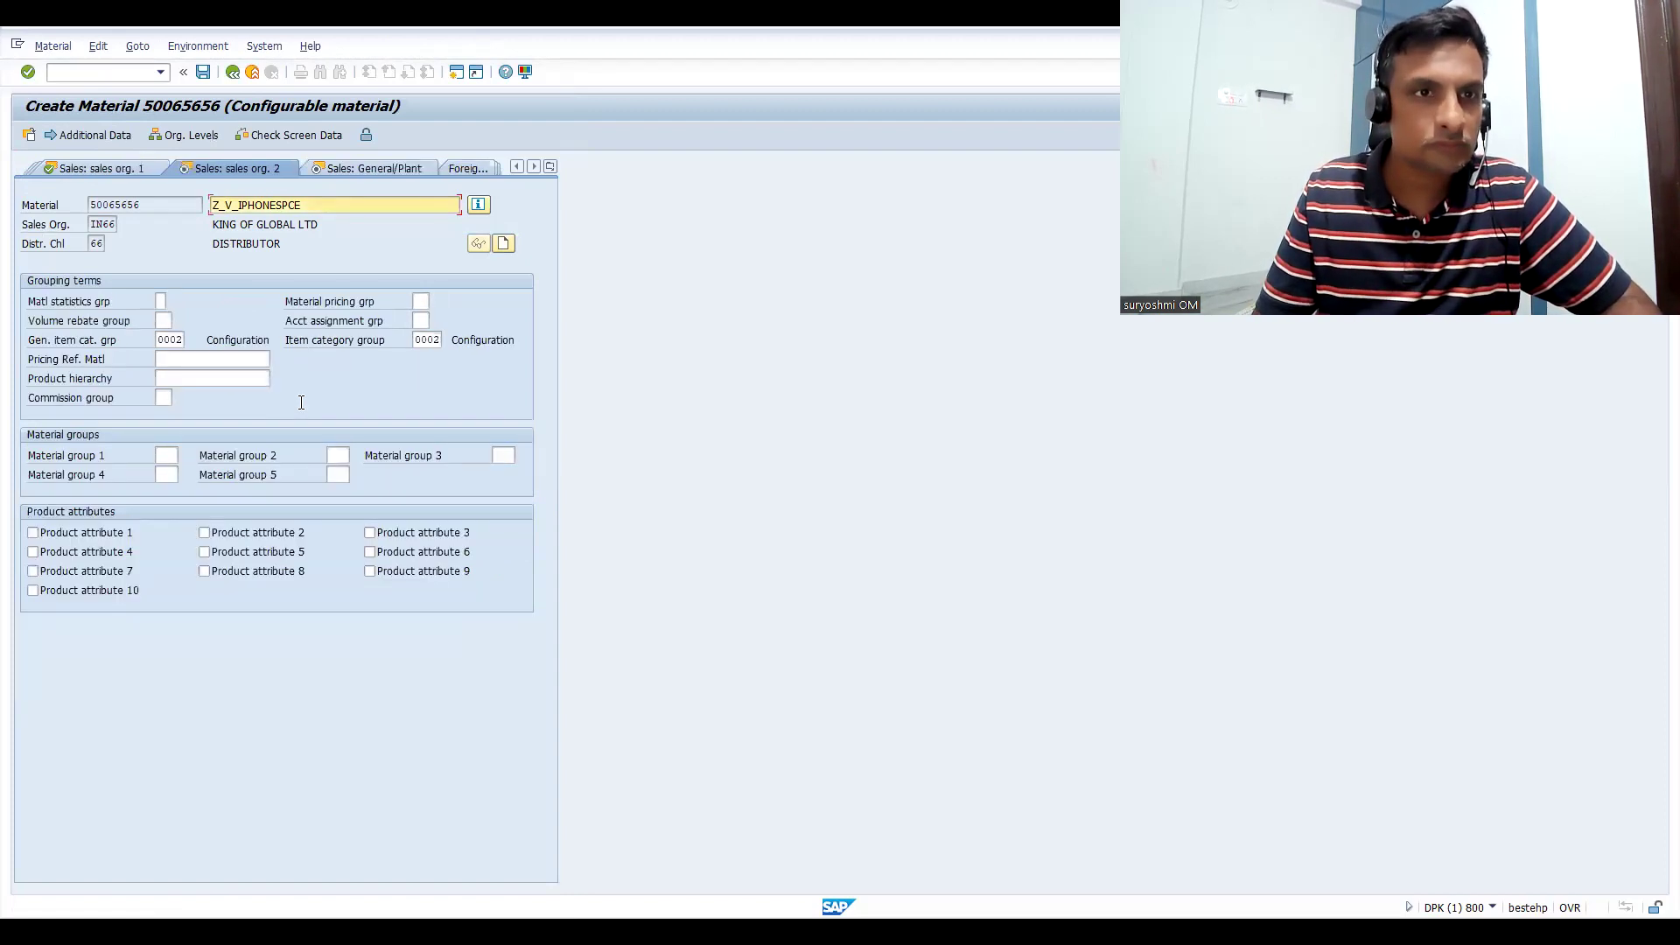
- Set account assignment group 01 and confirm item category group 0002
{"action": "left_click", "coordinate": [422, 320]}
{"action": "left_click", "coordinate": [423, 321]}
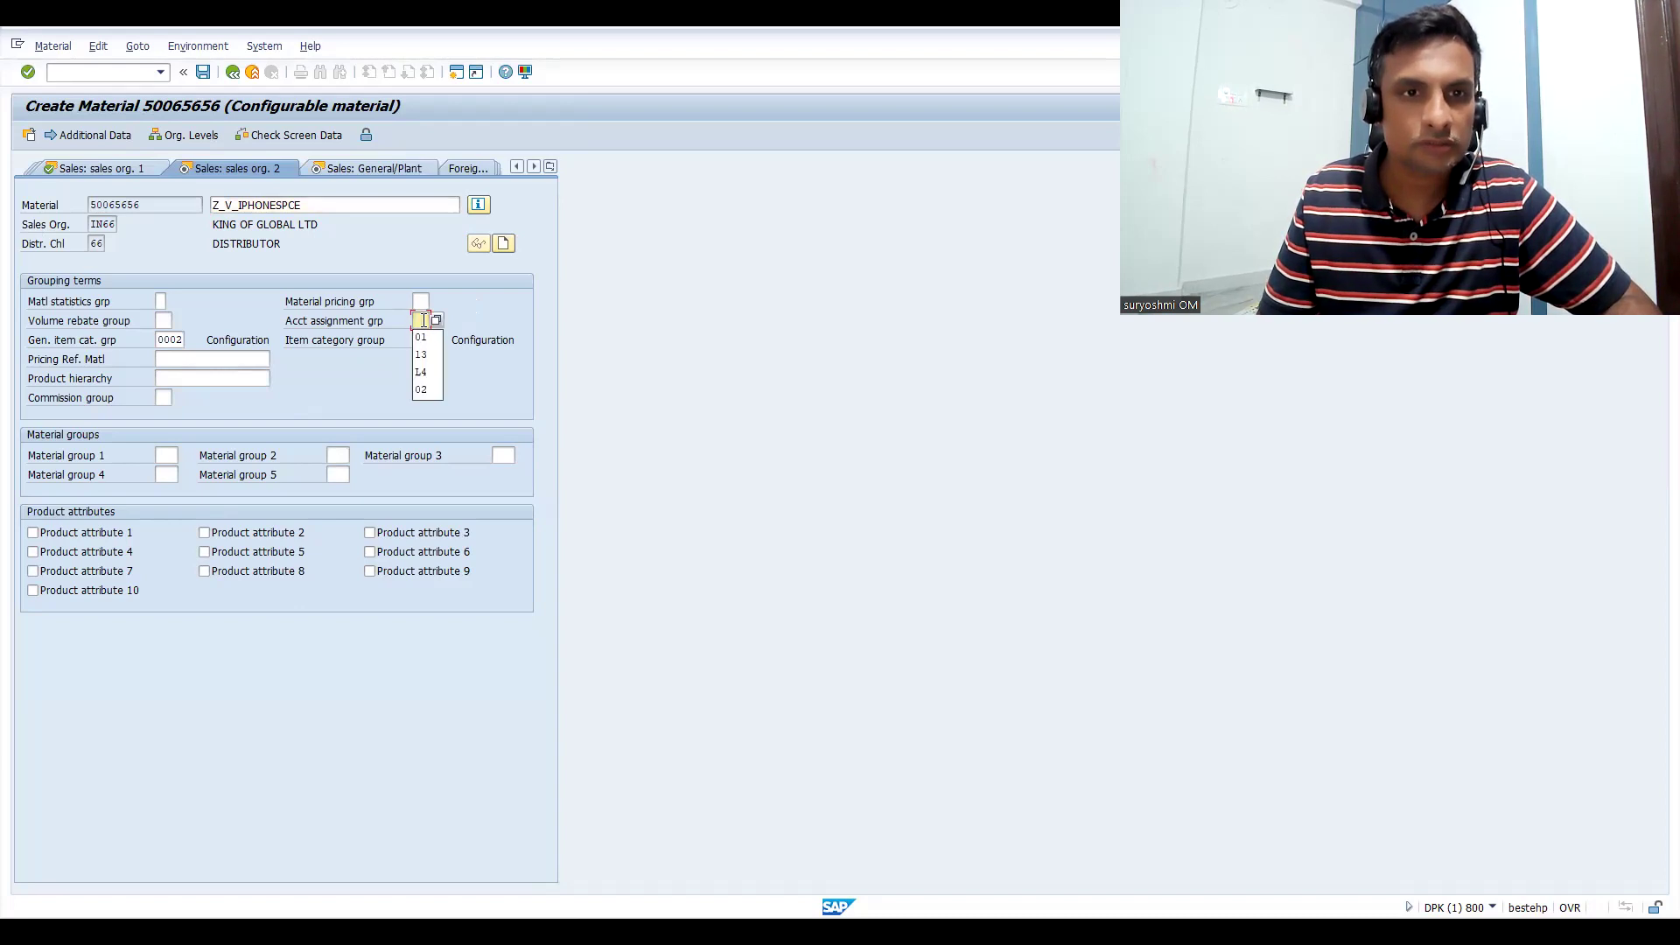
{"action": "key", "text": "Return"}
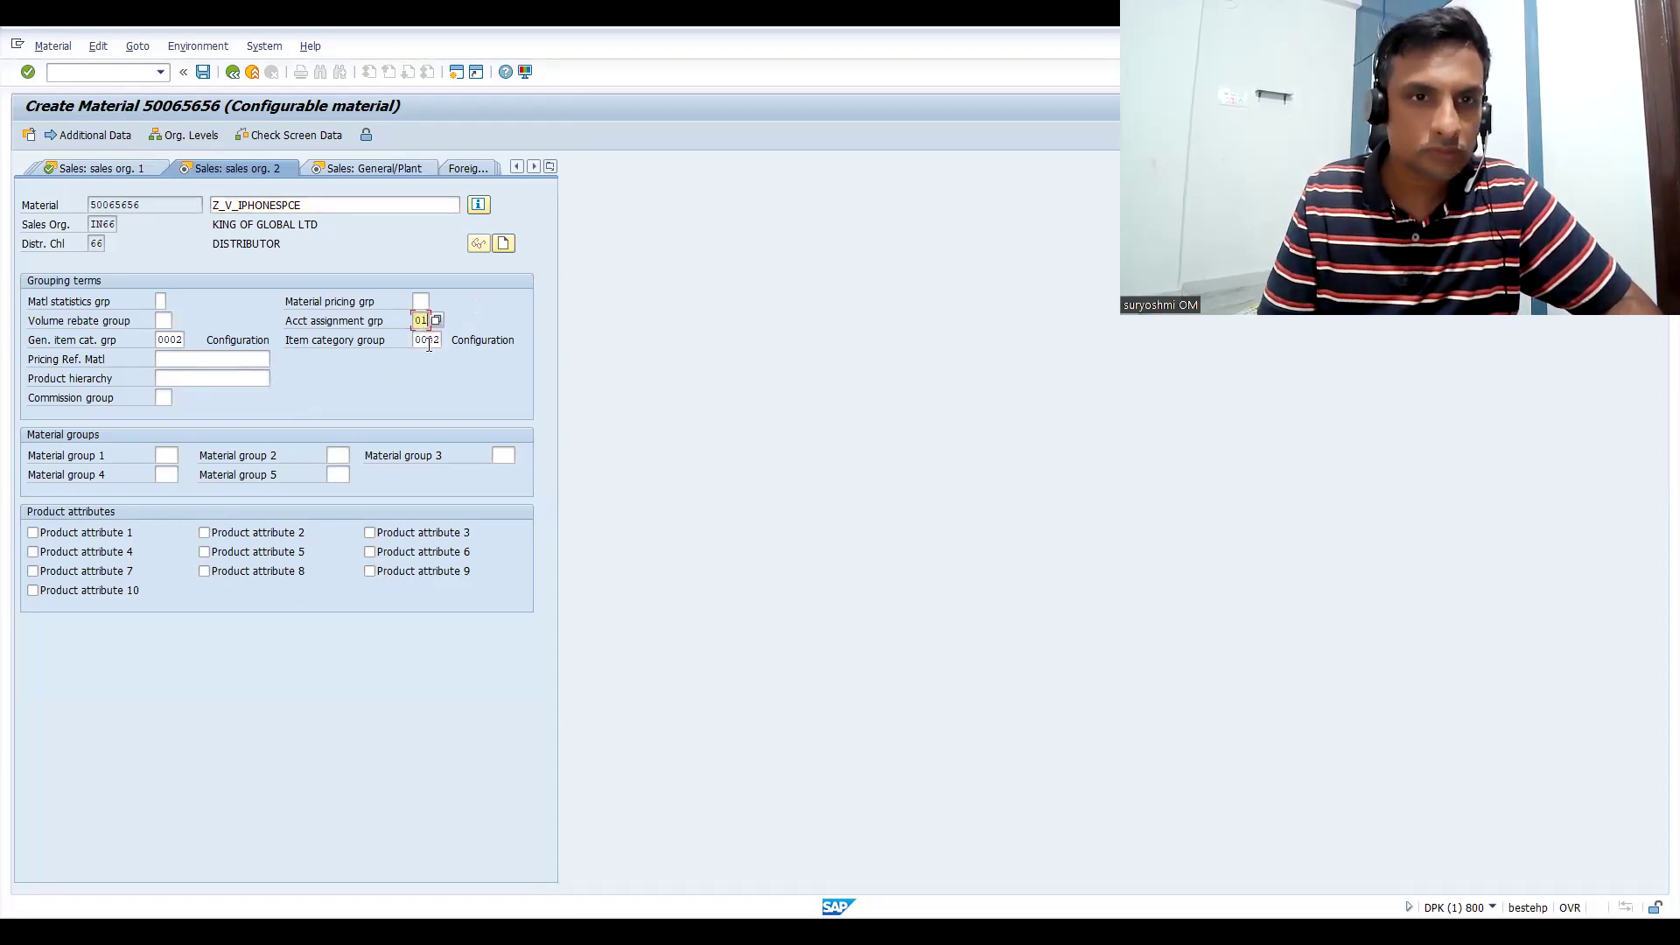
{"action": "left_click", "coordinate": [428, 342]}
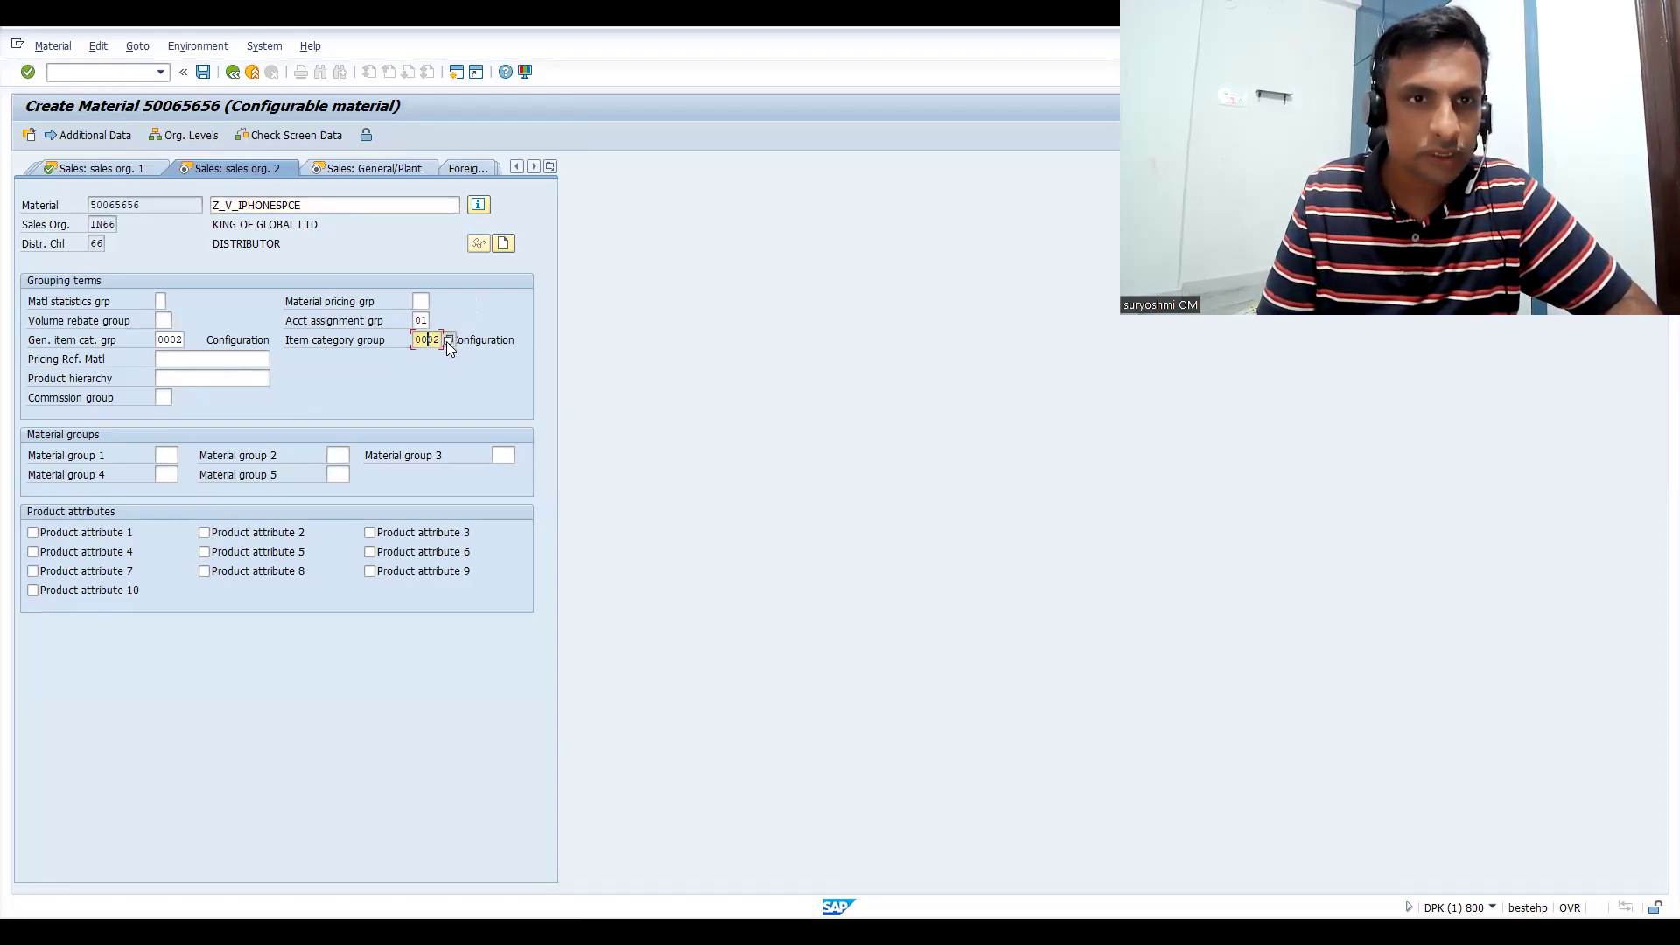
{"action": "key", "text": "Return"}
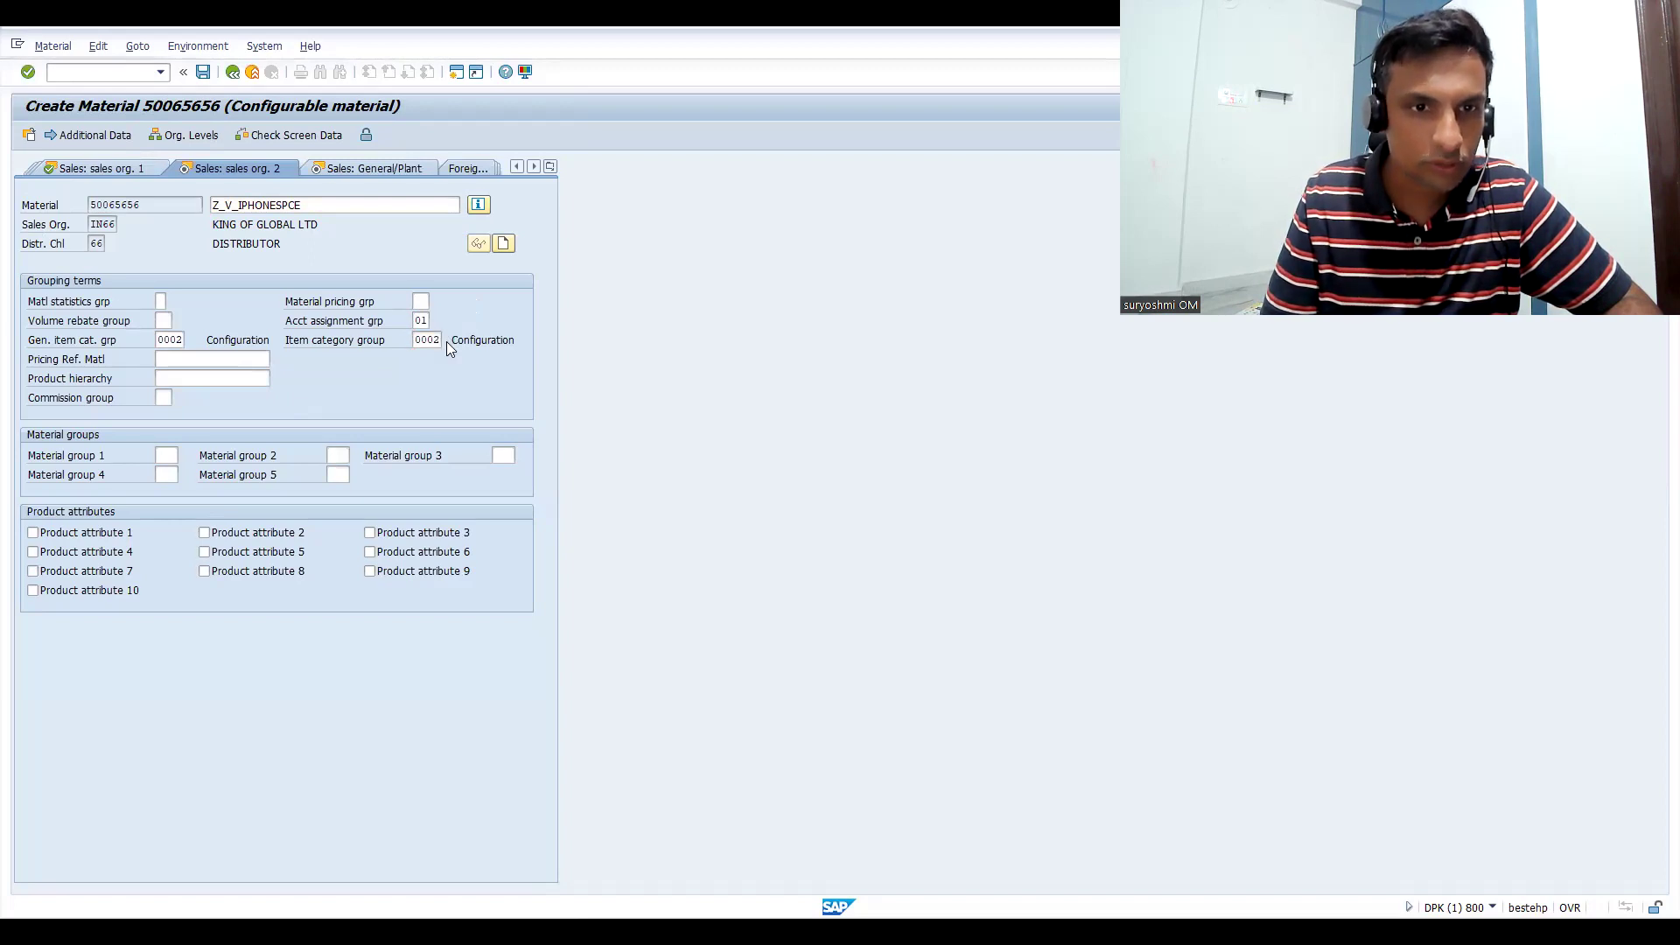
- Browse the item category group value list with F4, keeping 0002, then close it
{"action": "key", "text": "F4"}
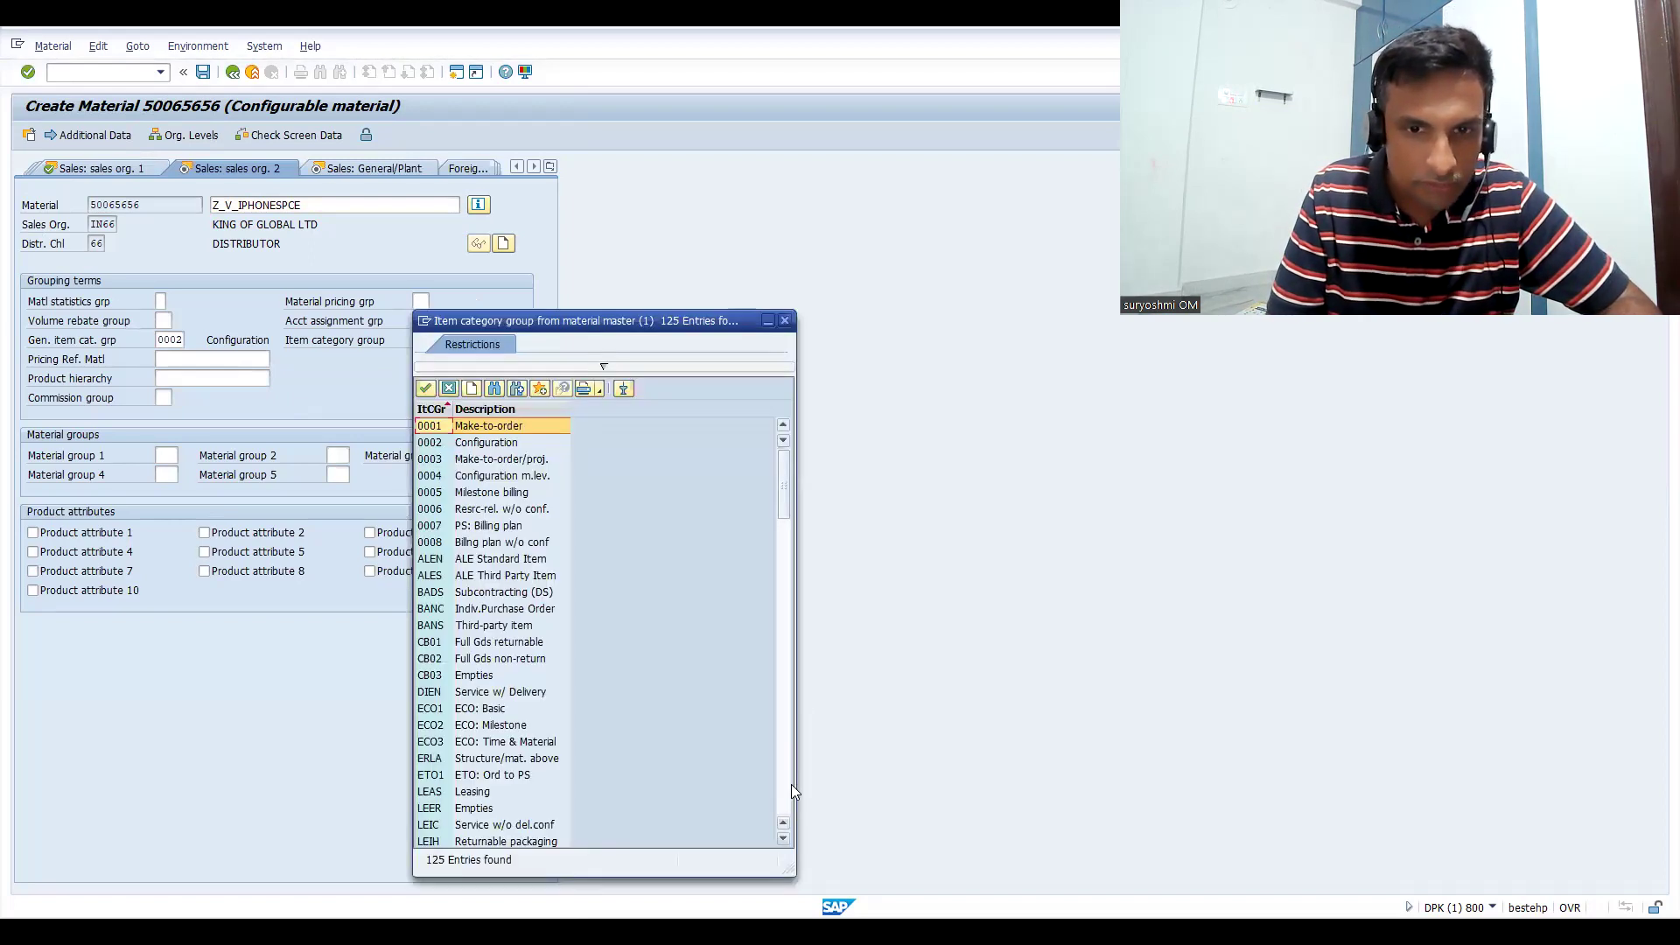
{"action": "left_click", "coordinate": [783, 809]}
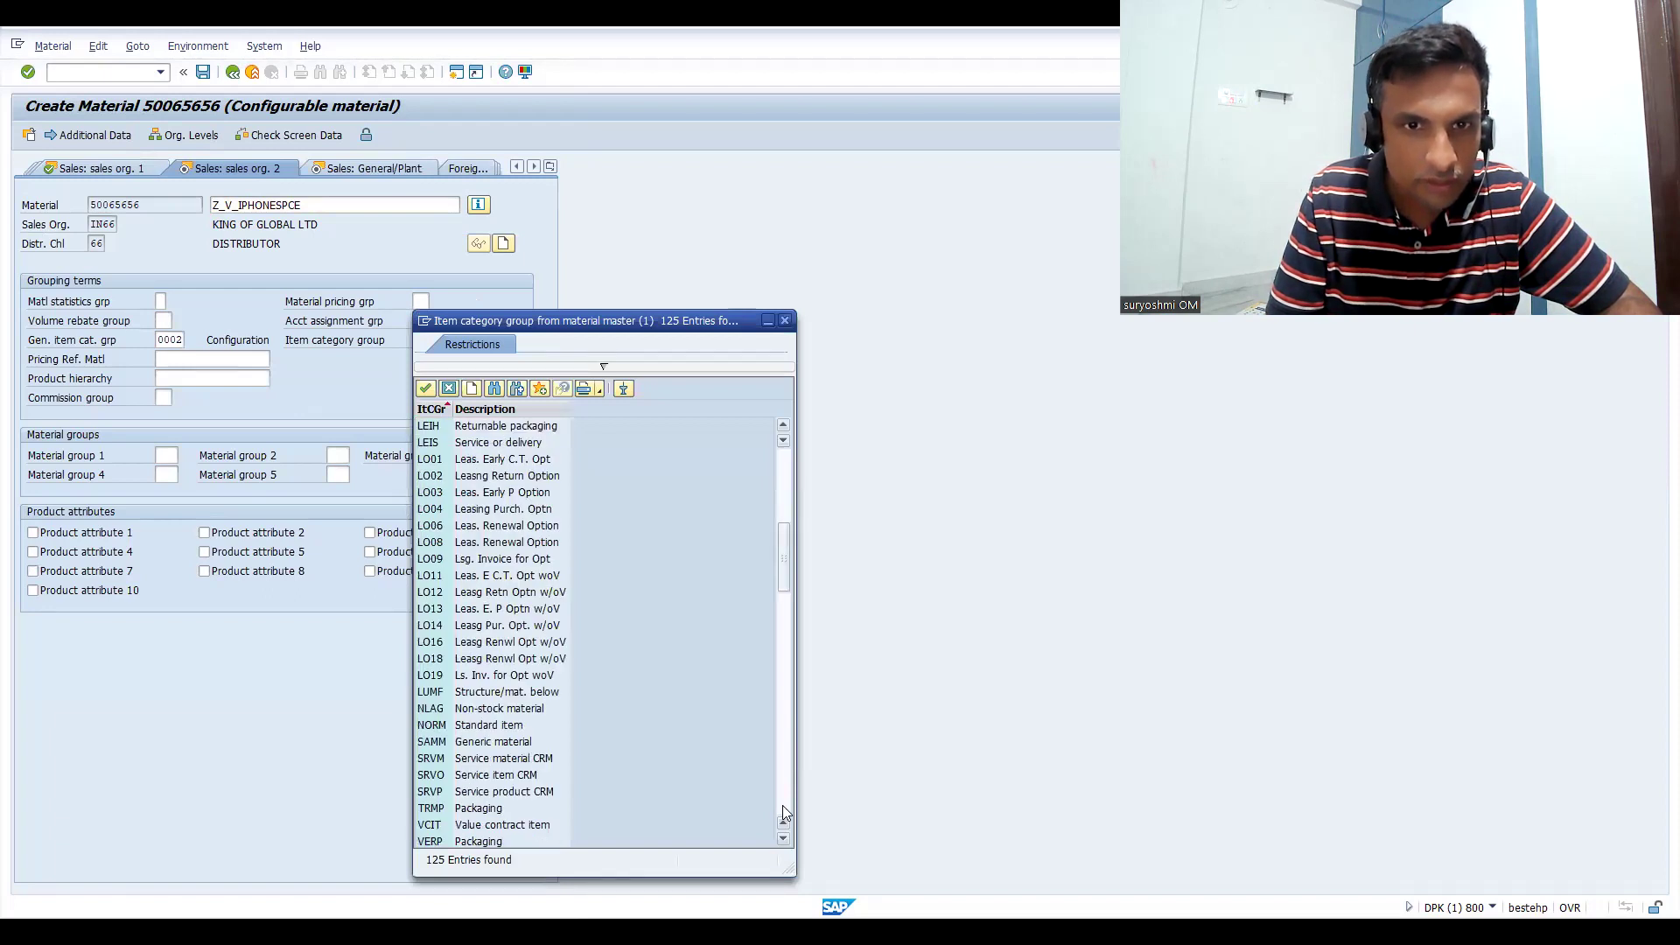
{"action": "left_click", "coordinate": [783, 426]}
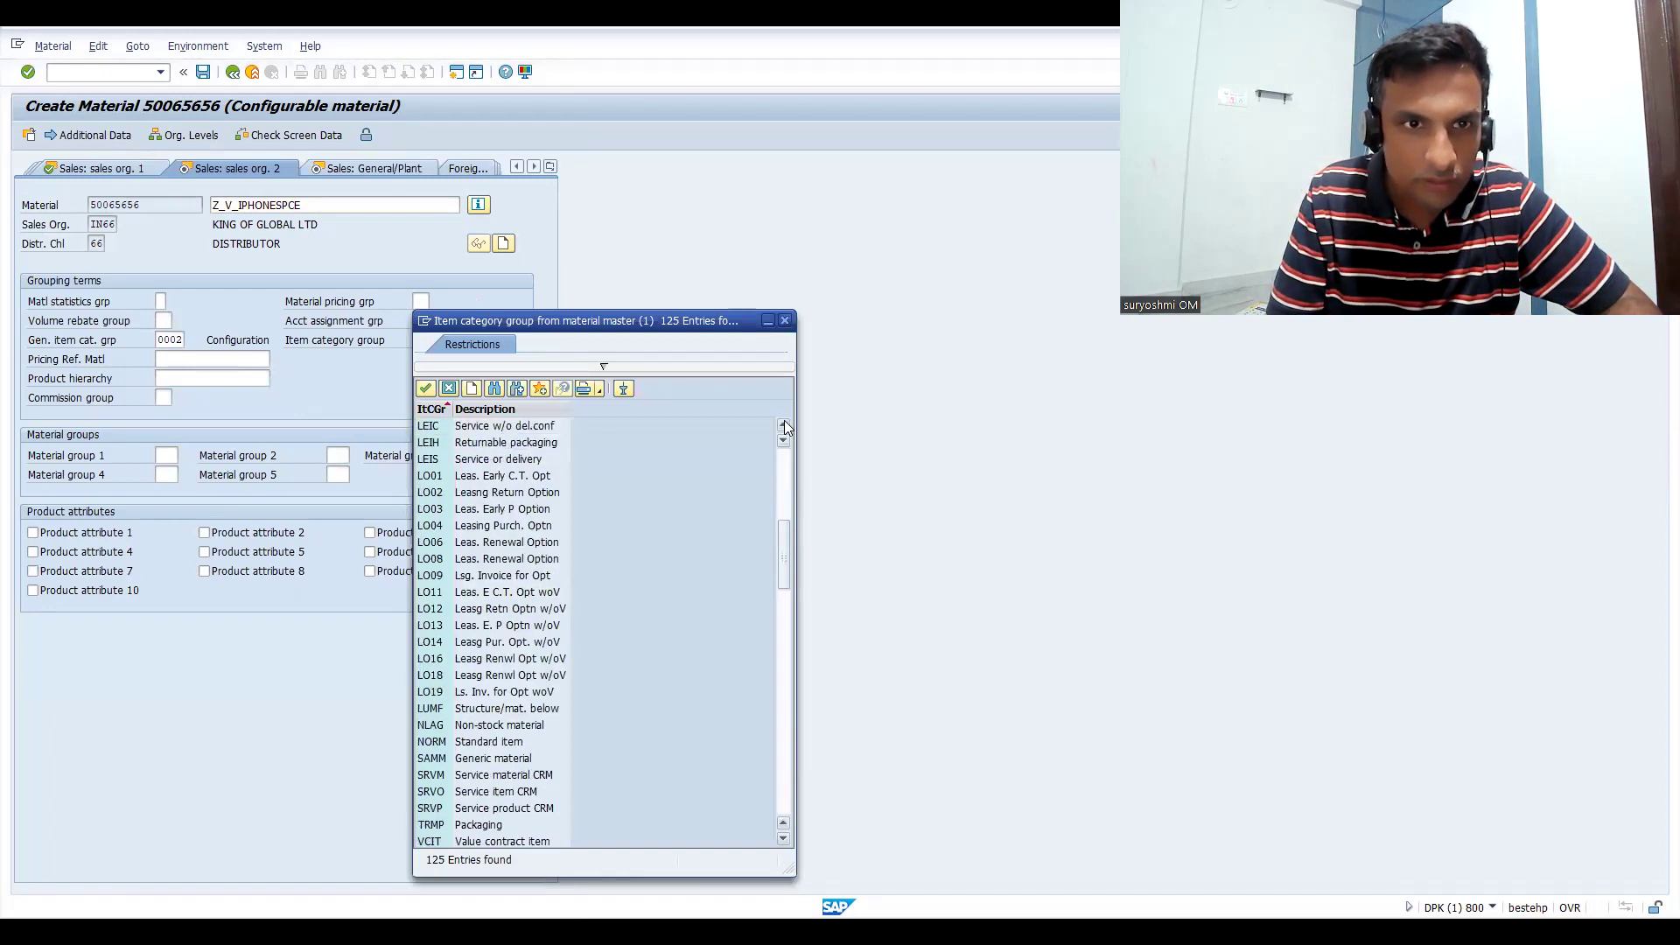
{"action": "left_click", "coordinate": [783, 425]}
{"action": "left_click", "coordinate": [783, 425]}
{"action": "left_click", "coordinate": [783, 425]}
{"action": "left_click", "coordinate": [783, 425]}
{"action": "left_click", "coordinate": [783, 425]}
{"action": "left_click", "coordinate": [783, 425]}
{"action": "left_click", "coordinate": [783, 425]}
{"action": "left_click", "coordinate": [783, 425]}
{"action": "left_click", "coordinate": [783, 425]}
{"action": "left_click", "coordinate": [783, 425]}
{"action": "left_click", "coordinate": [783, 425]}
{"action": "left_click", "coordinate": [783, 425]}
{"action": "left_click", "coordinate": [783, 425]}
{"action": "left_click", "coordinate": [783, 425]}
{"action": "left_click", "coordinate": [783, 425]}
{"action": "left_click", "coordinate": [783, 426]}
{"action": "left_click", "coordinate": [783, 425]}
{"action": "left_click", "coordinate": [783, 425]}
{"action": "left_click", "coordinate": [783, 426]}
{"action": "left_click", "coordinate": [784, 425]}
{"action": "left_click", "coordinate": [783, 425]}
{"action": "left_click", "coordinate": [783, 425]}
{"action": "left_click", "coordinate": [783, 425]}
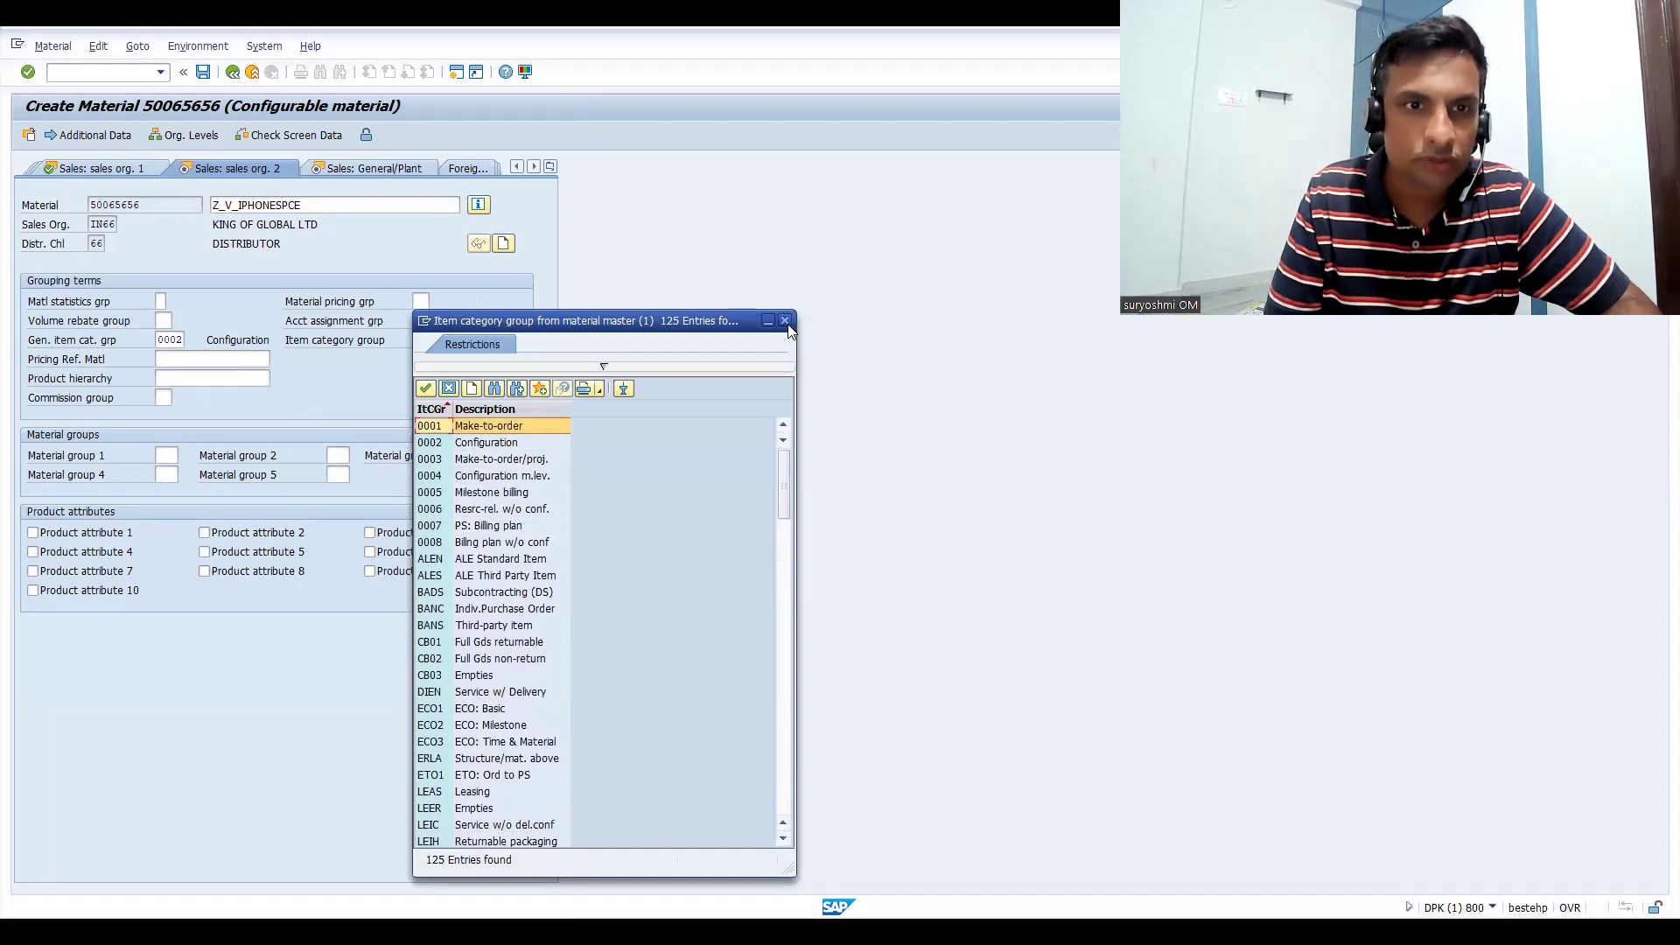
{"action": "left_click_drag", "start_coordinate": [791, 333], "coordinate": [789, 328]}
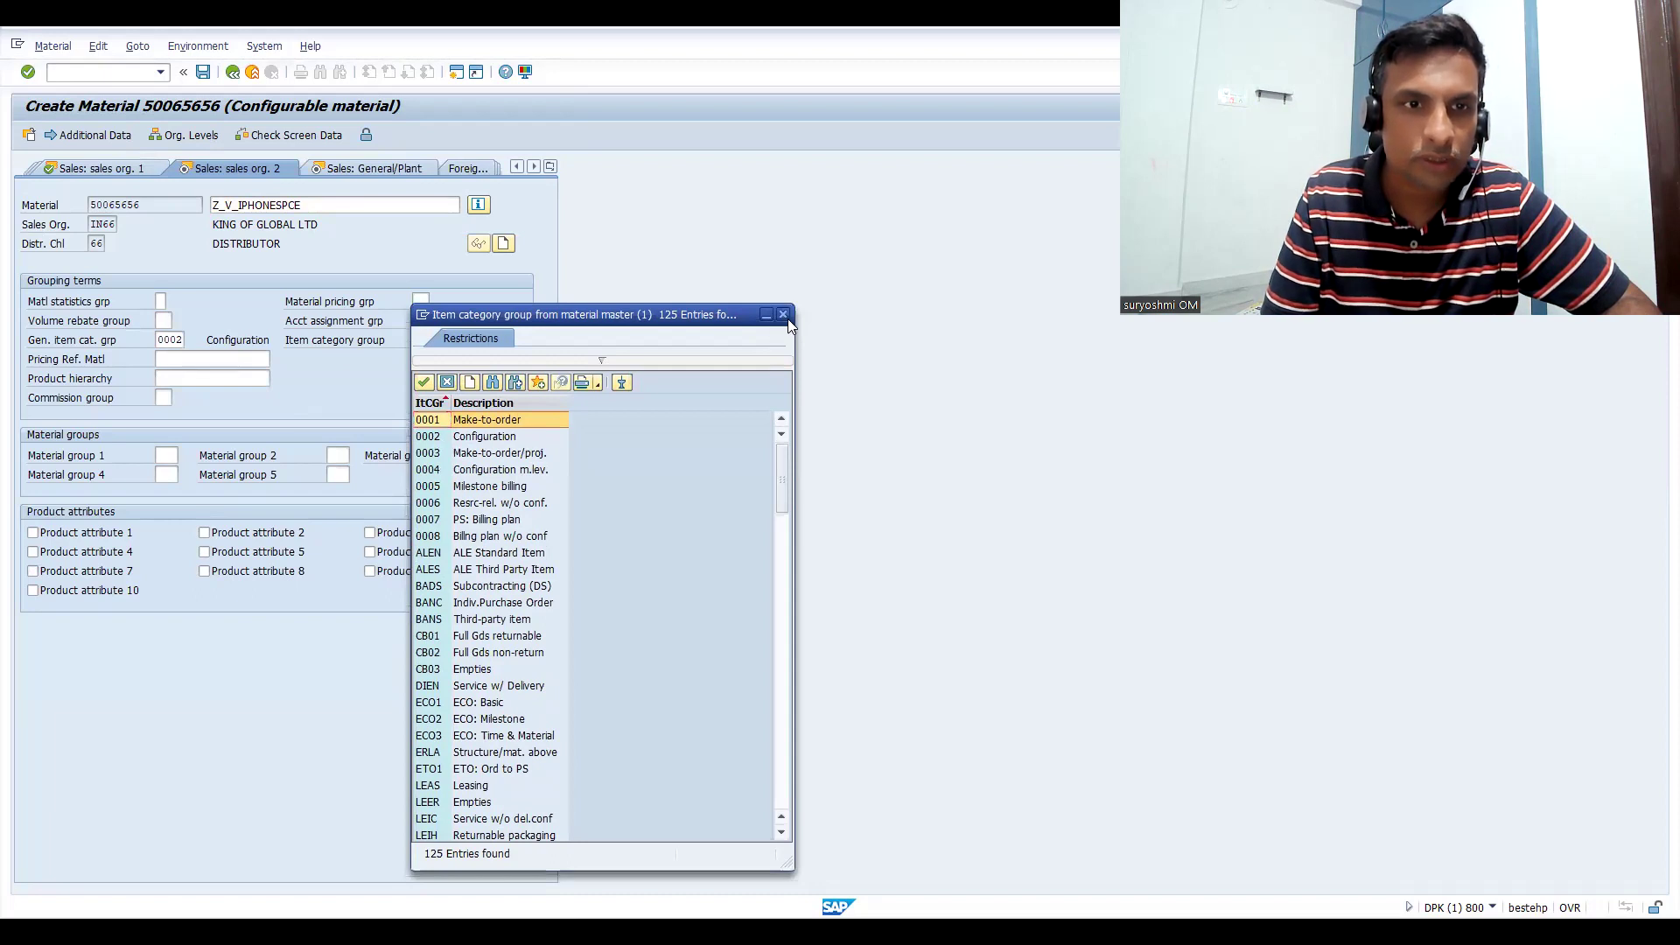
{"action": "left_click", "coordinate": [784, 316]}
- Set transportation group 0003 and the loading group on Sales: General/Plant data
{"action": "key", "text": "Return"}
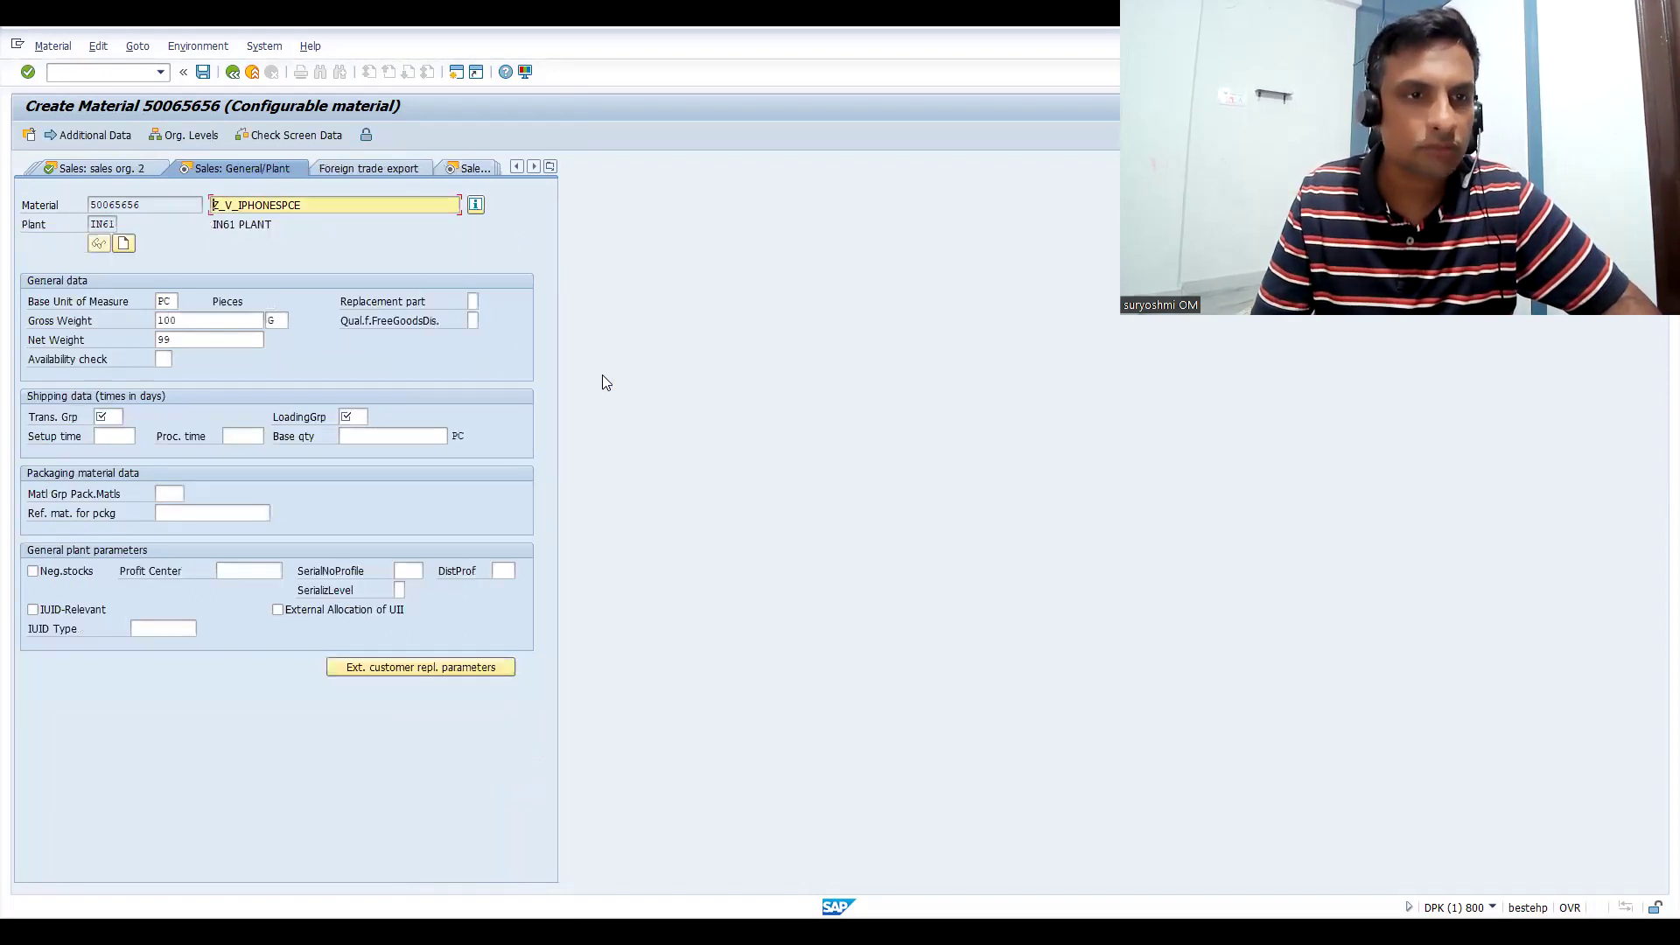
{"action": "key", "text": "Return"}
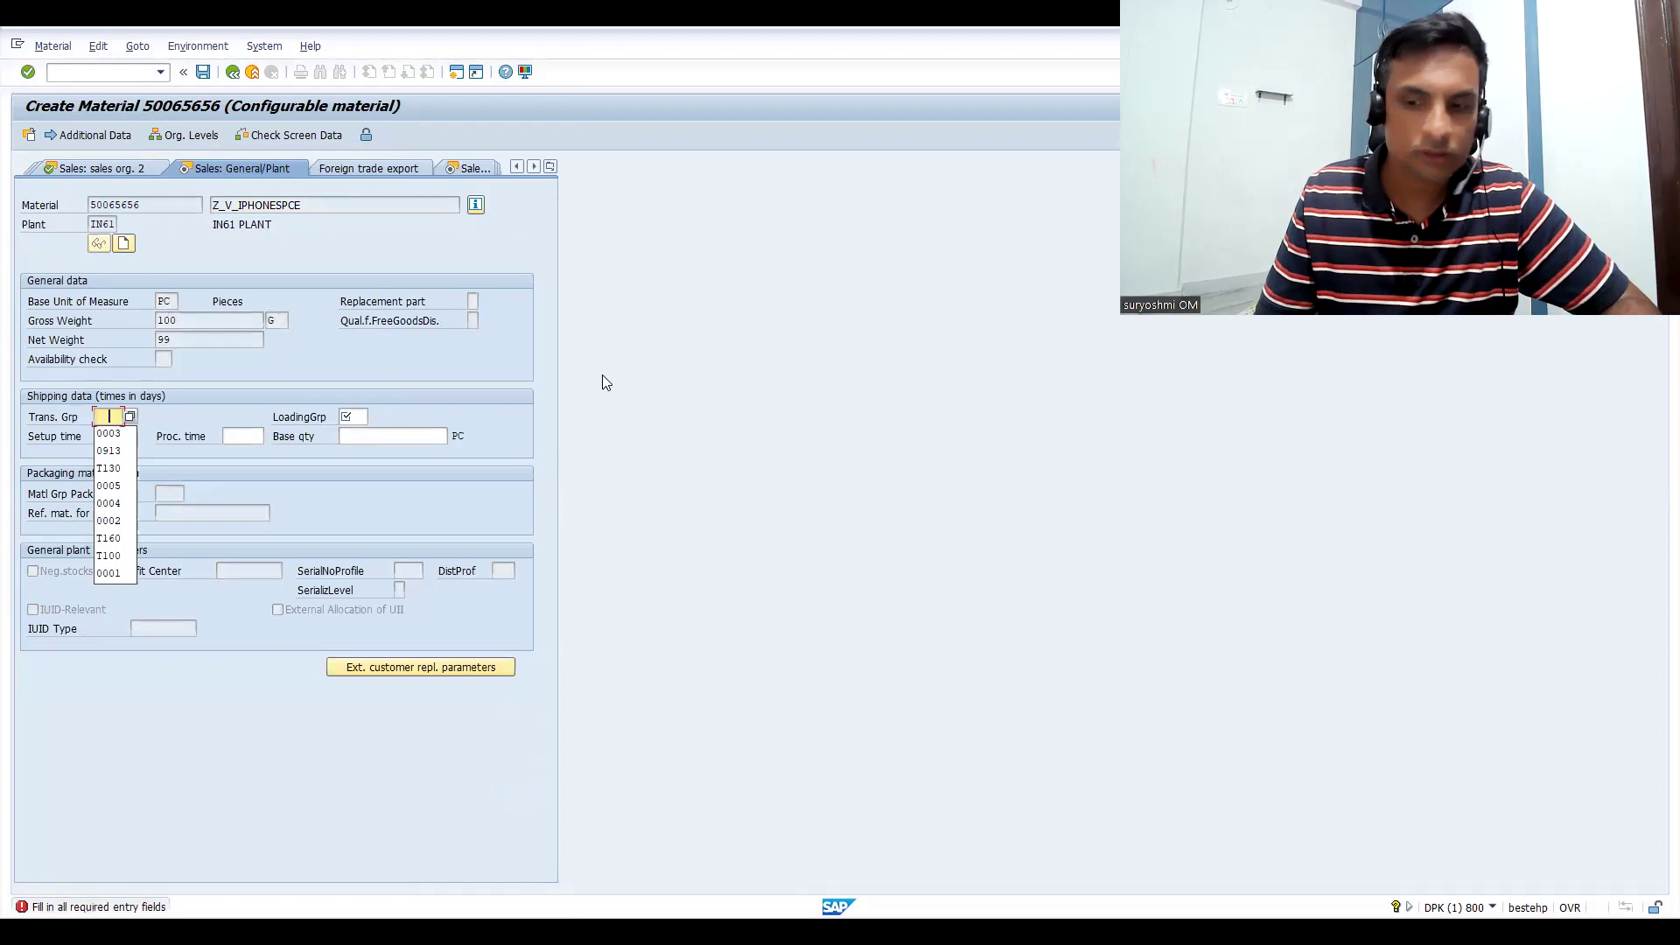
{"action": "key", "text": "Down"}
{"action": "key", "text": "Tab"}
{"action": "key", "text": "Down"}
{"action": "key", "text": "Return"}
{"action": "key", "text": "Return"}
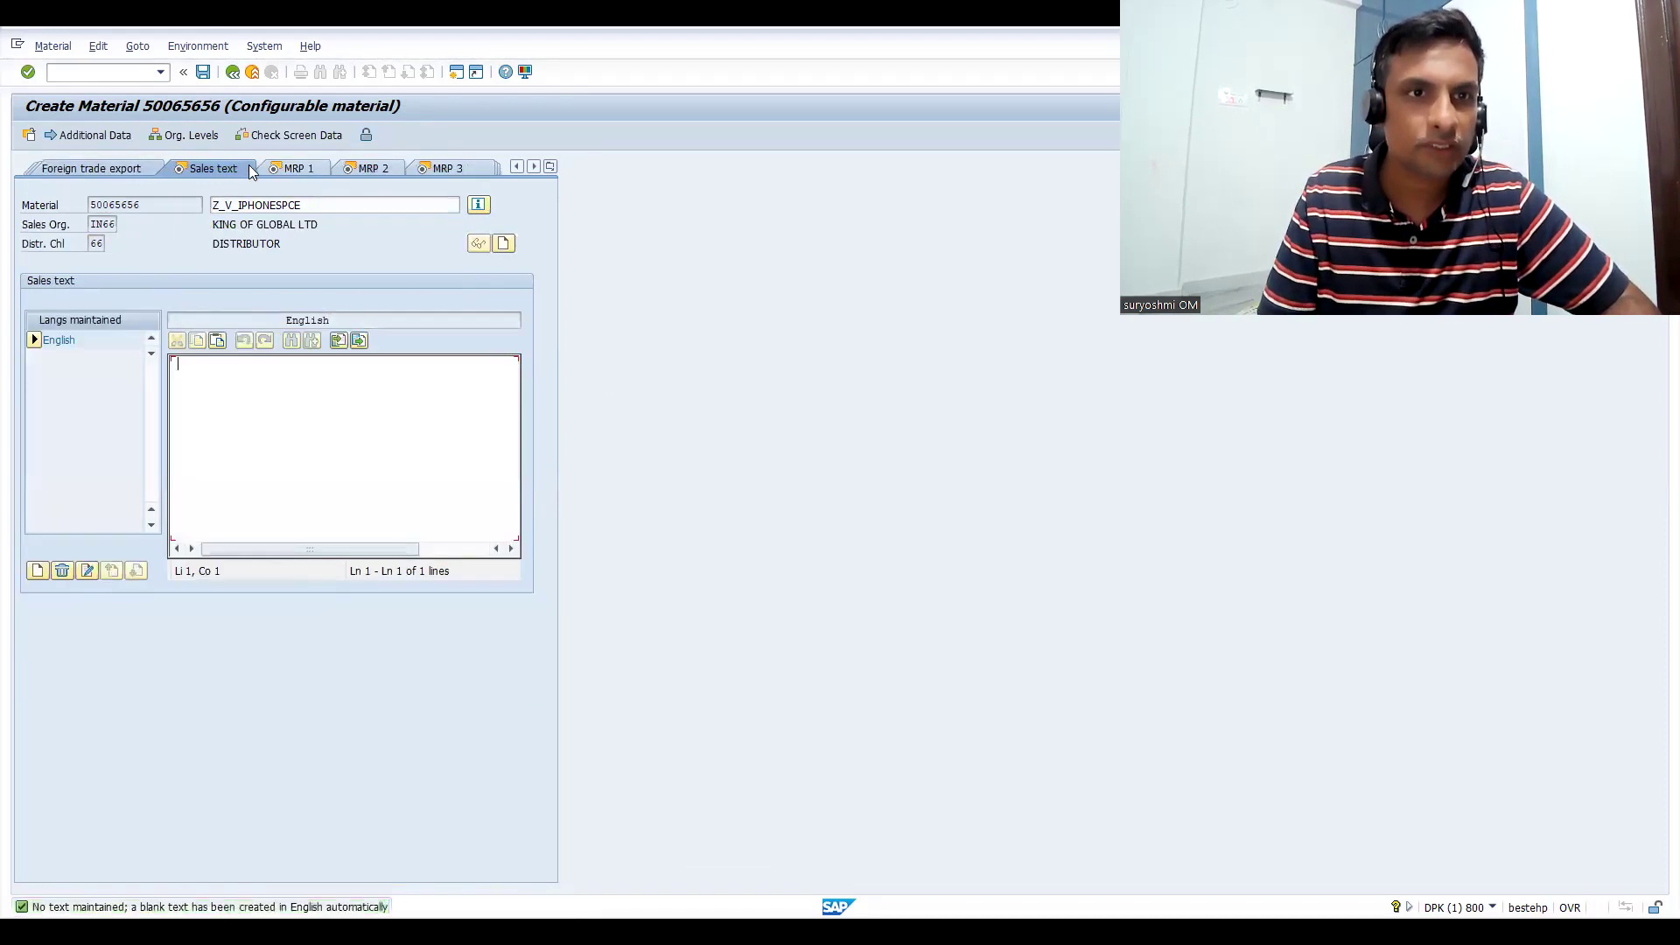
- Fill MRP type PD, controller FI1, lot size ZX and margin key 001, continuing through MRP 4
{"action": "left_click", "coordinate": [276, 166]}
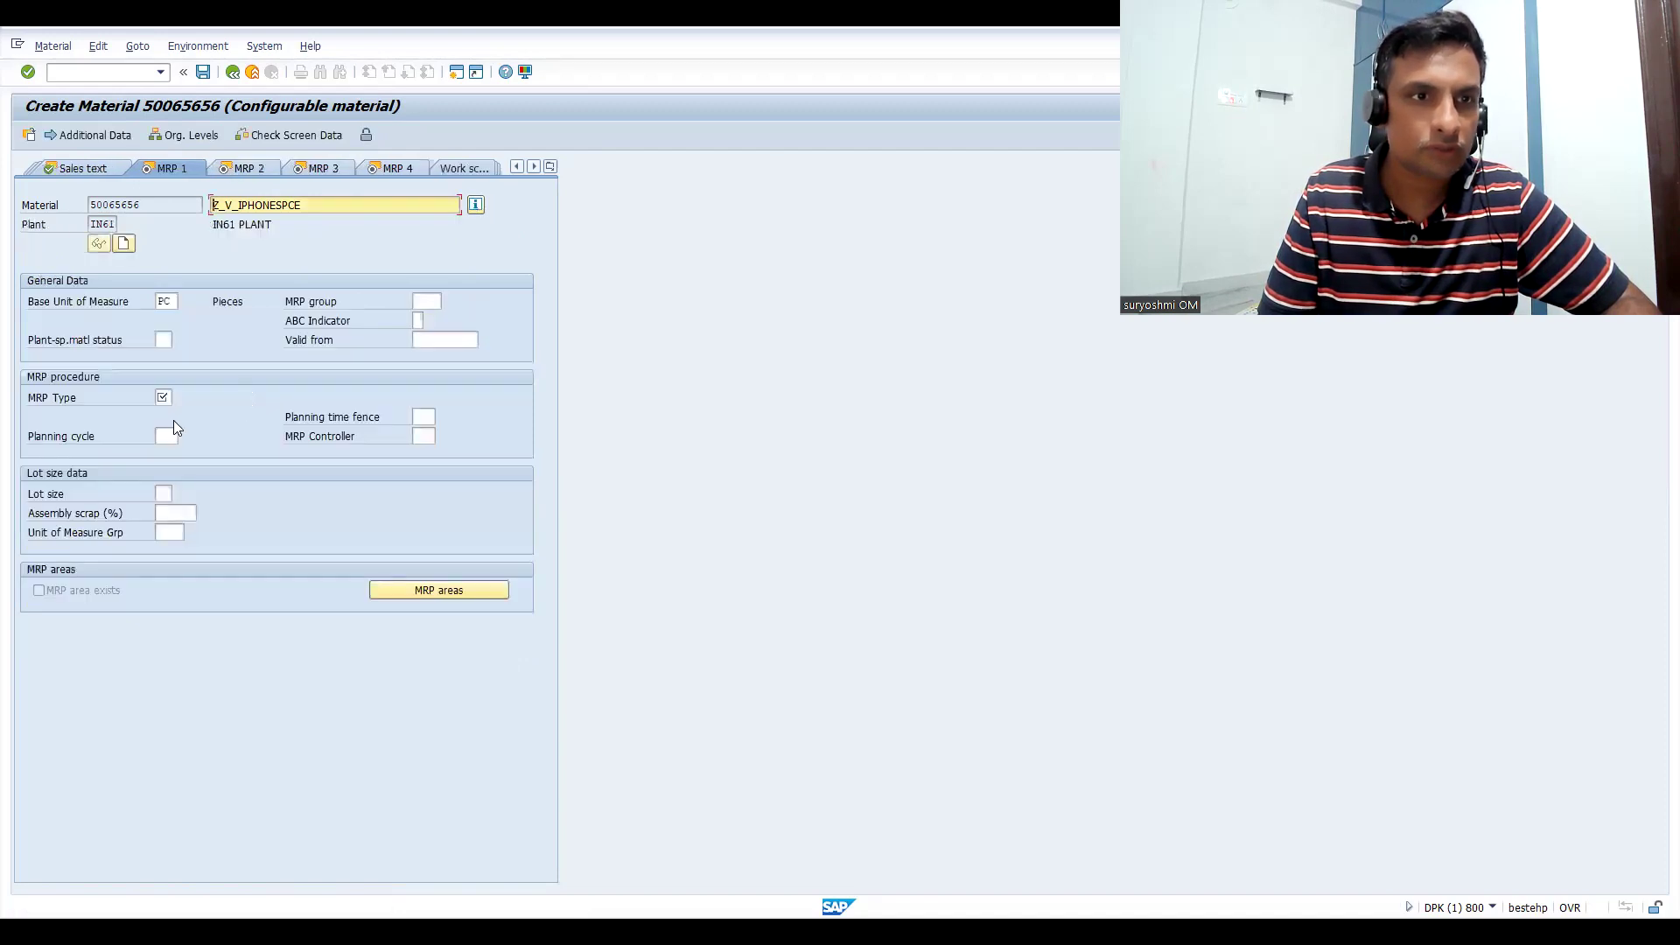
{"action": "key", "text": "Down"}
{"action": "key", "text": "Return"}
{"action": "key", "text": "Return"}
{"action": "key", "text": "Down"}
{"action": "key", "text": "Down"}
{"action": "key", "text": "Return"}
{"action": "key", "text": "Return"}
{"action": "key", "text": "Down"}
{"action": "key", "text": "Return"}
{"action": "key", "text": "Return"}
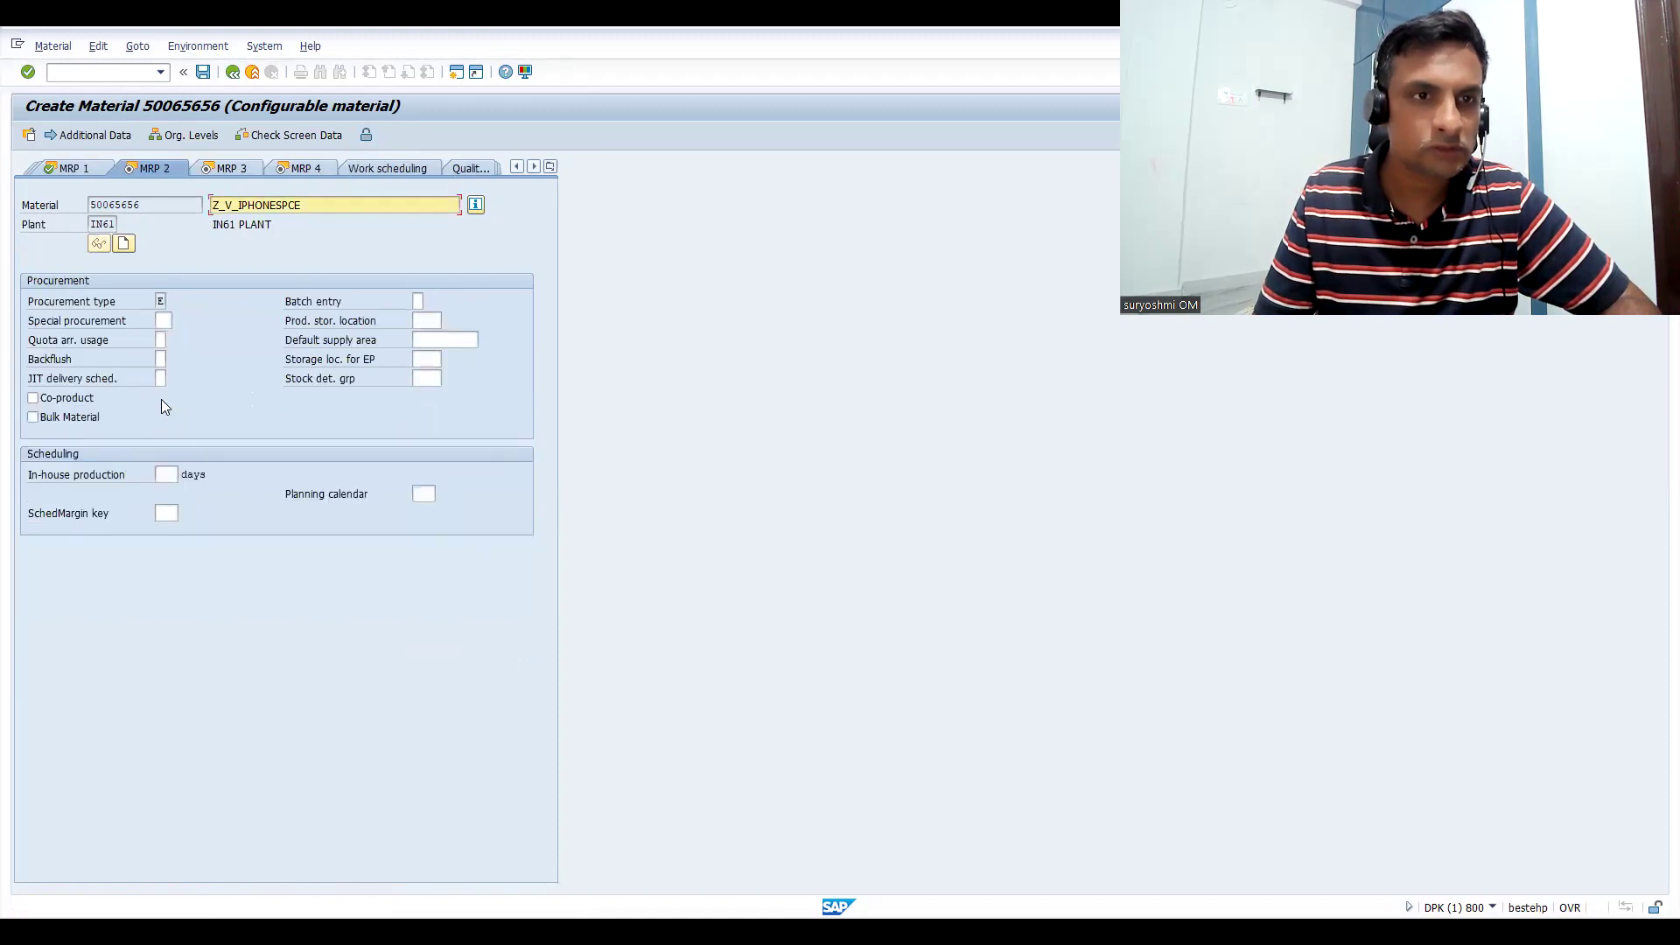
{"action": "key", "text": "Down"}
{"action": "key", "text": "Return"}
{"action": "key", "text": "Return"}
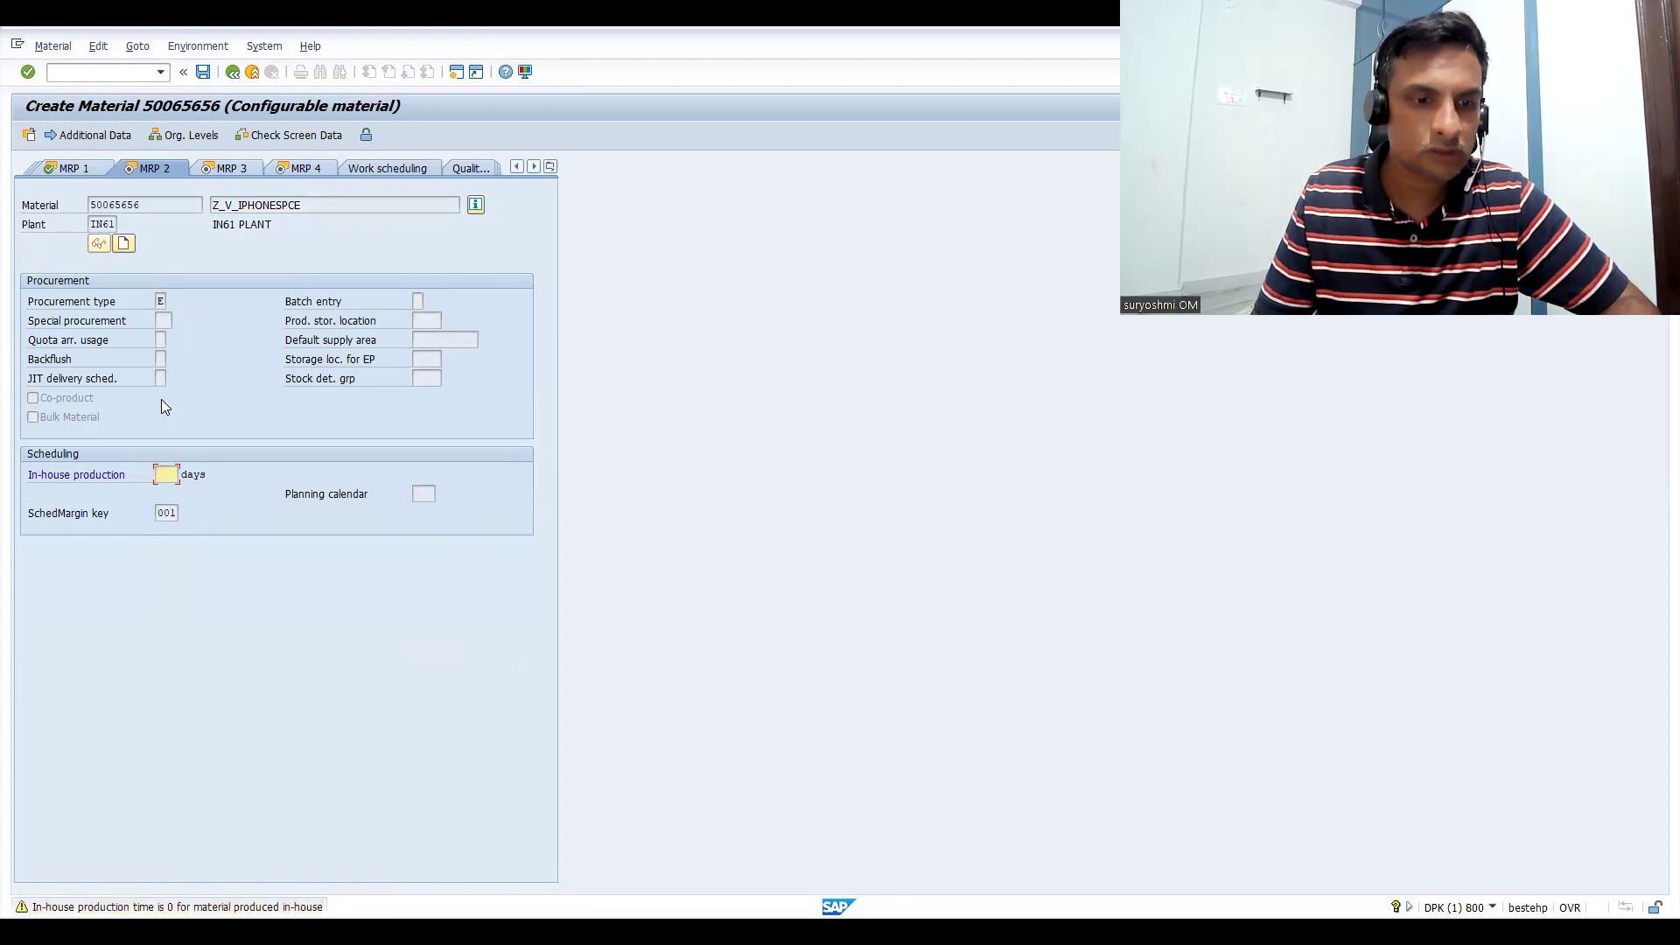
{"action": "key", "text": "Return"}
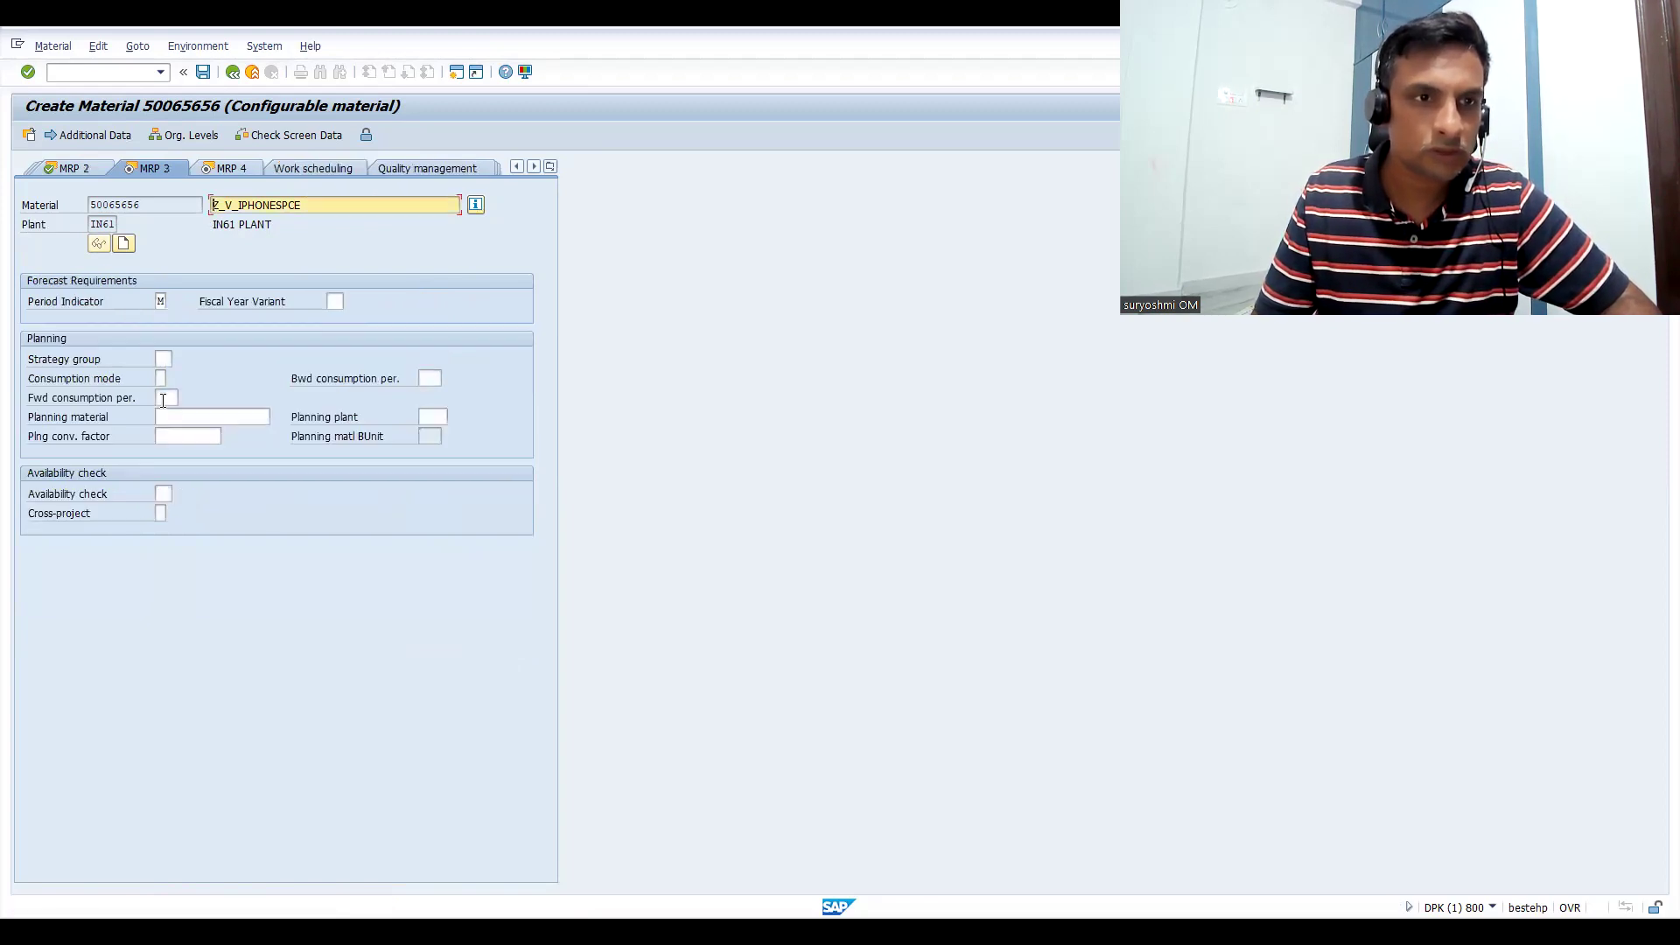
{"action": "key", "text": "Return"}
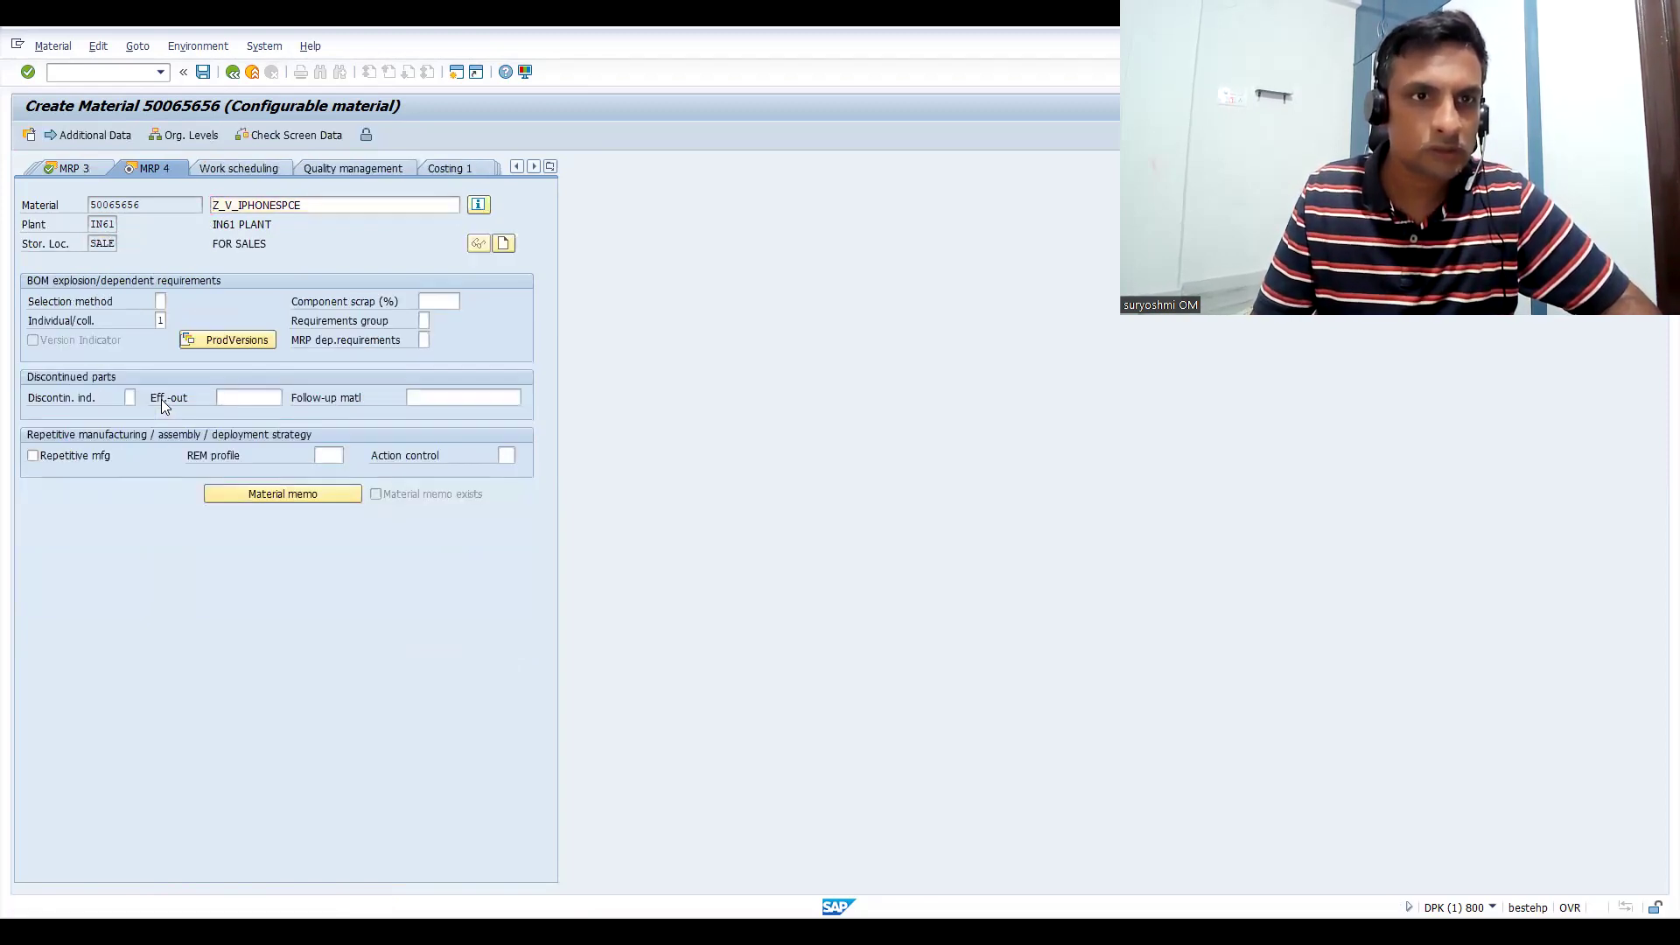
{"action": "key", "text": "Return"}
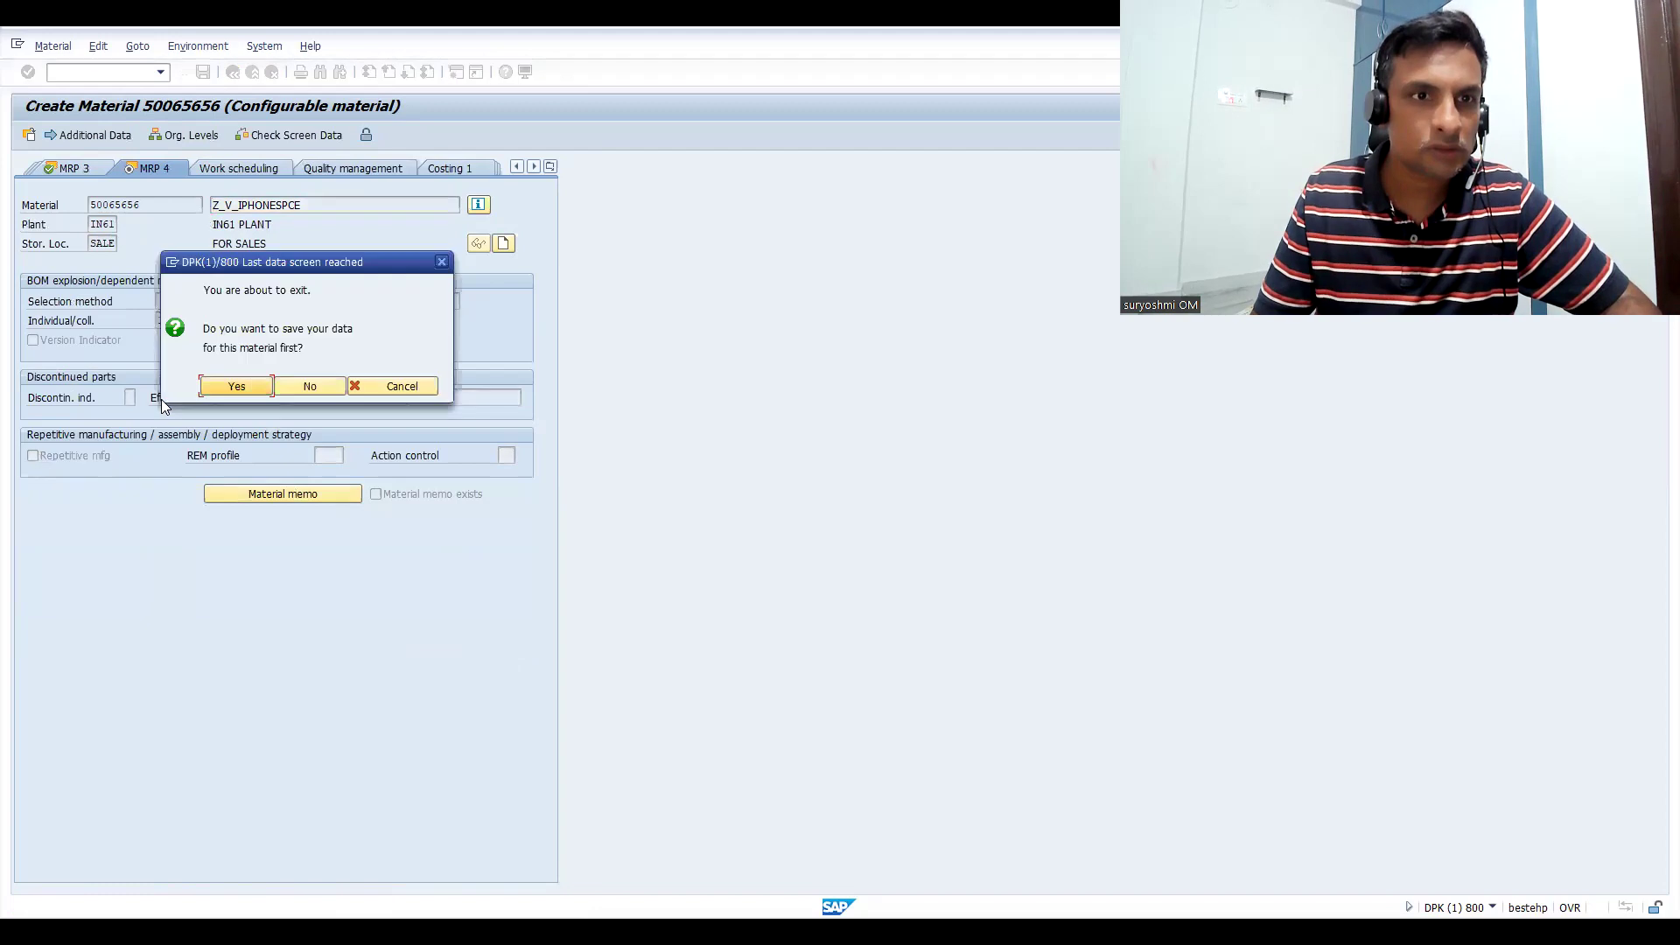
- Save material 50065656, open it in Display Material and select its number
{"action": "left_click", "coordinate": [264, 385]}
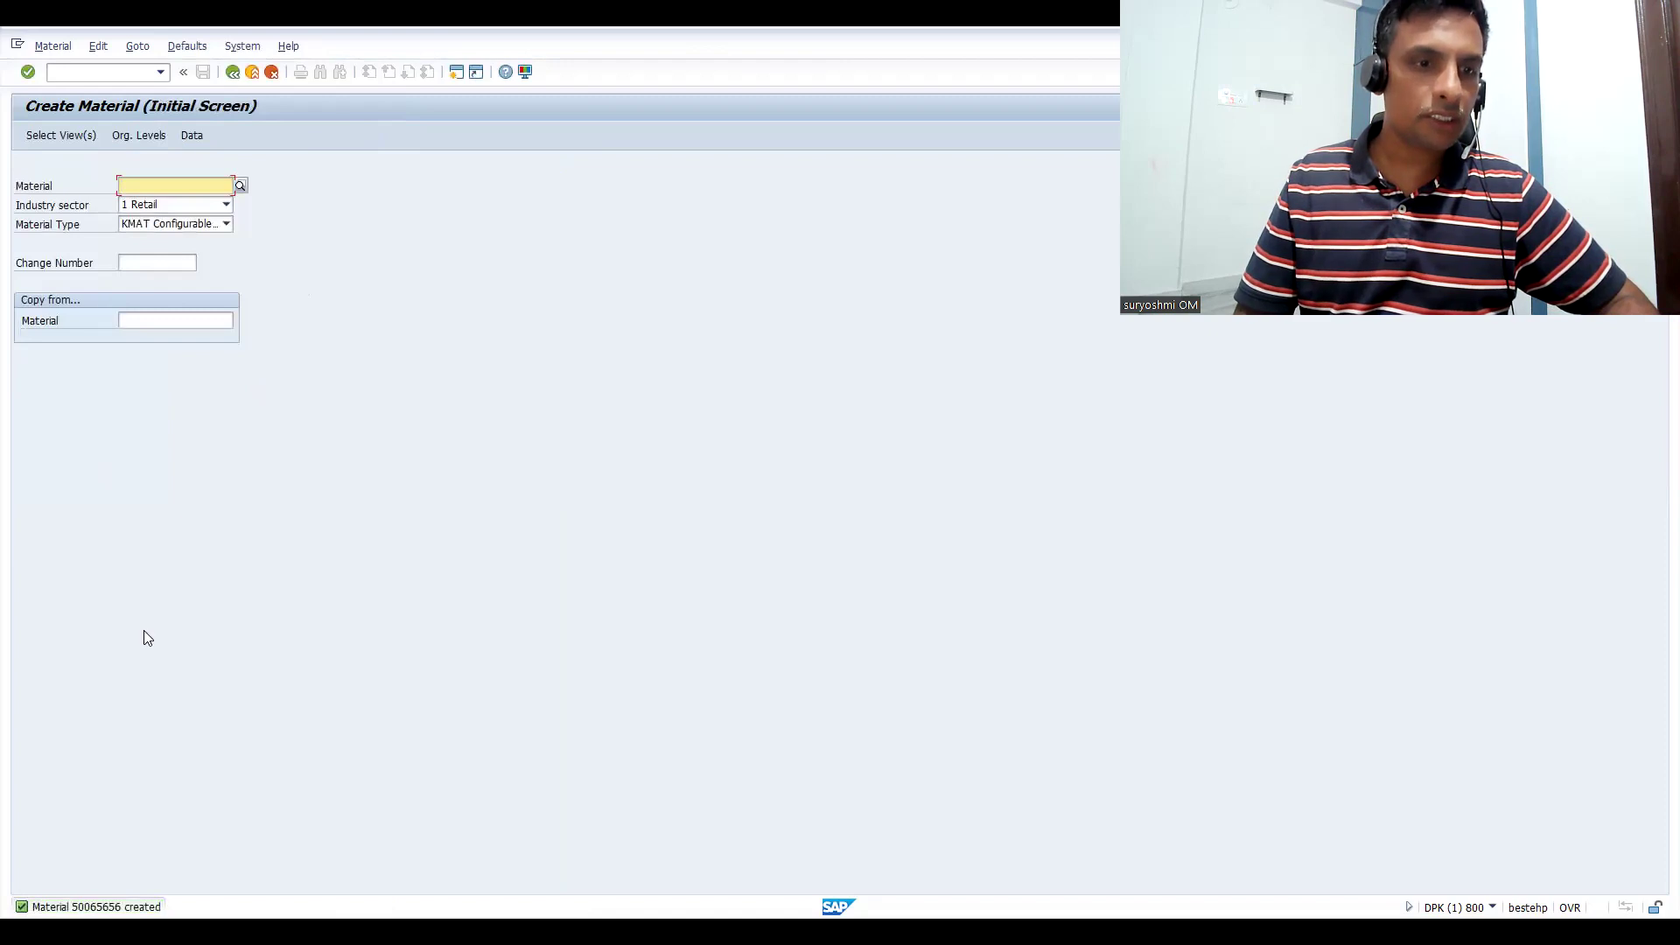
{"action": "left_click", "coordinate": [77, 72]}
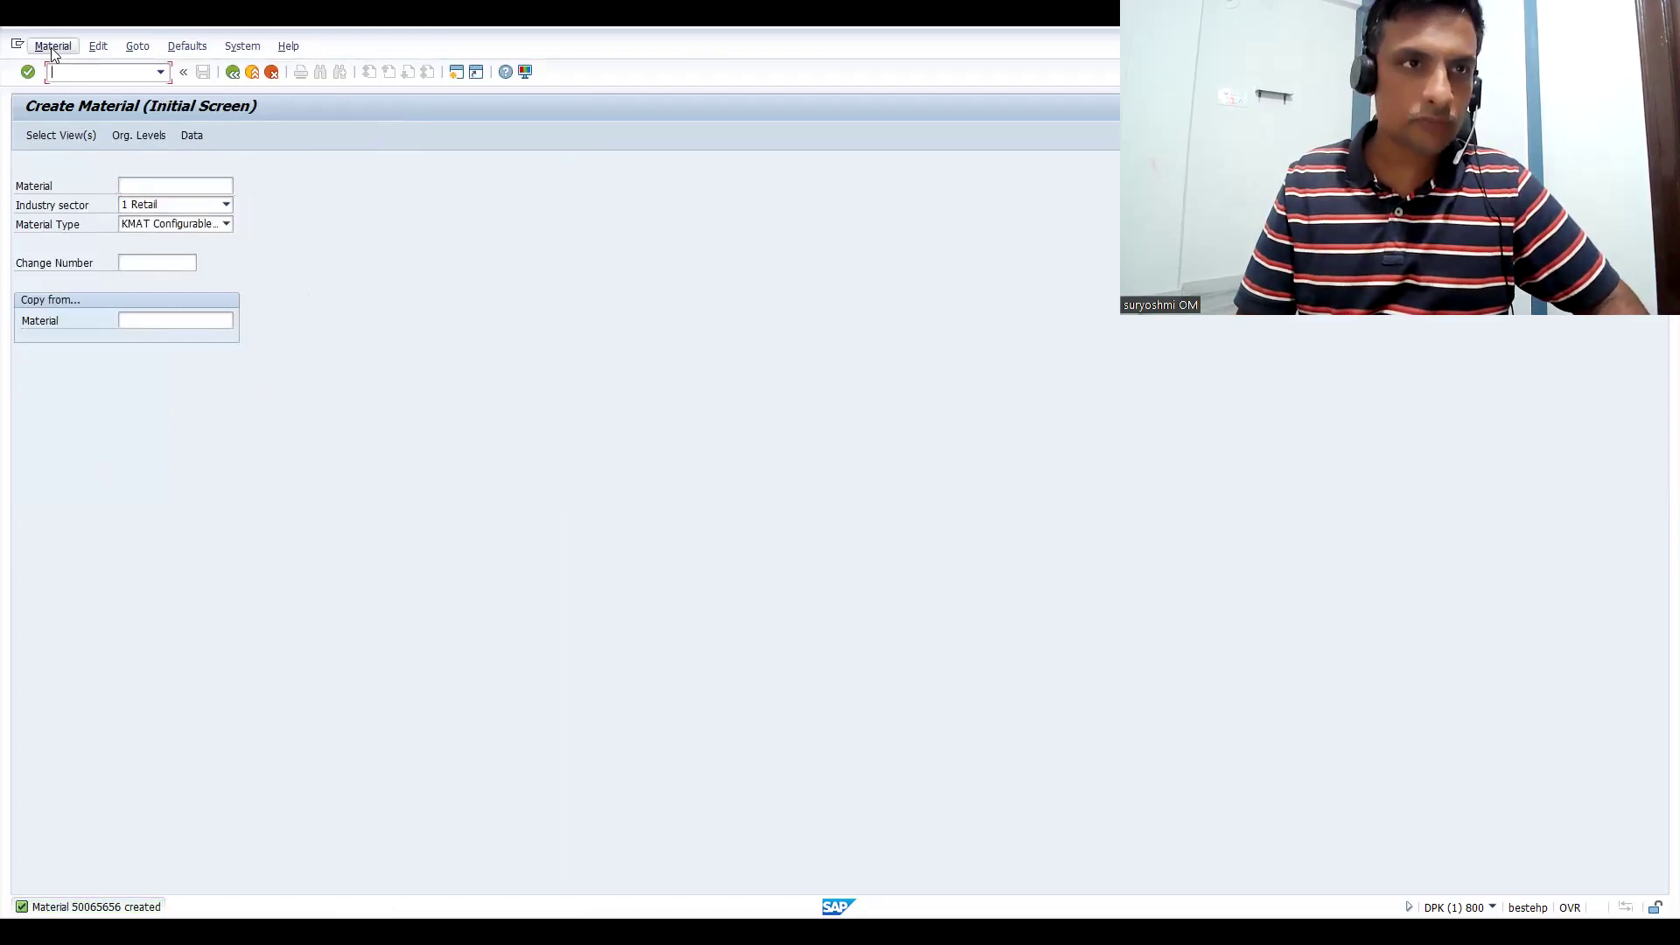
{"action": "left_click", "coordinate": [51, 47]}
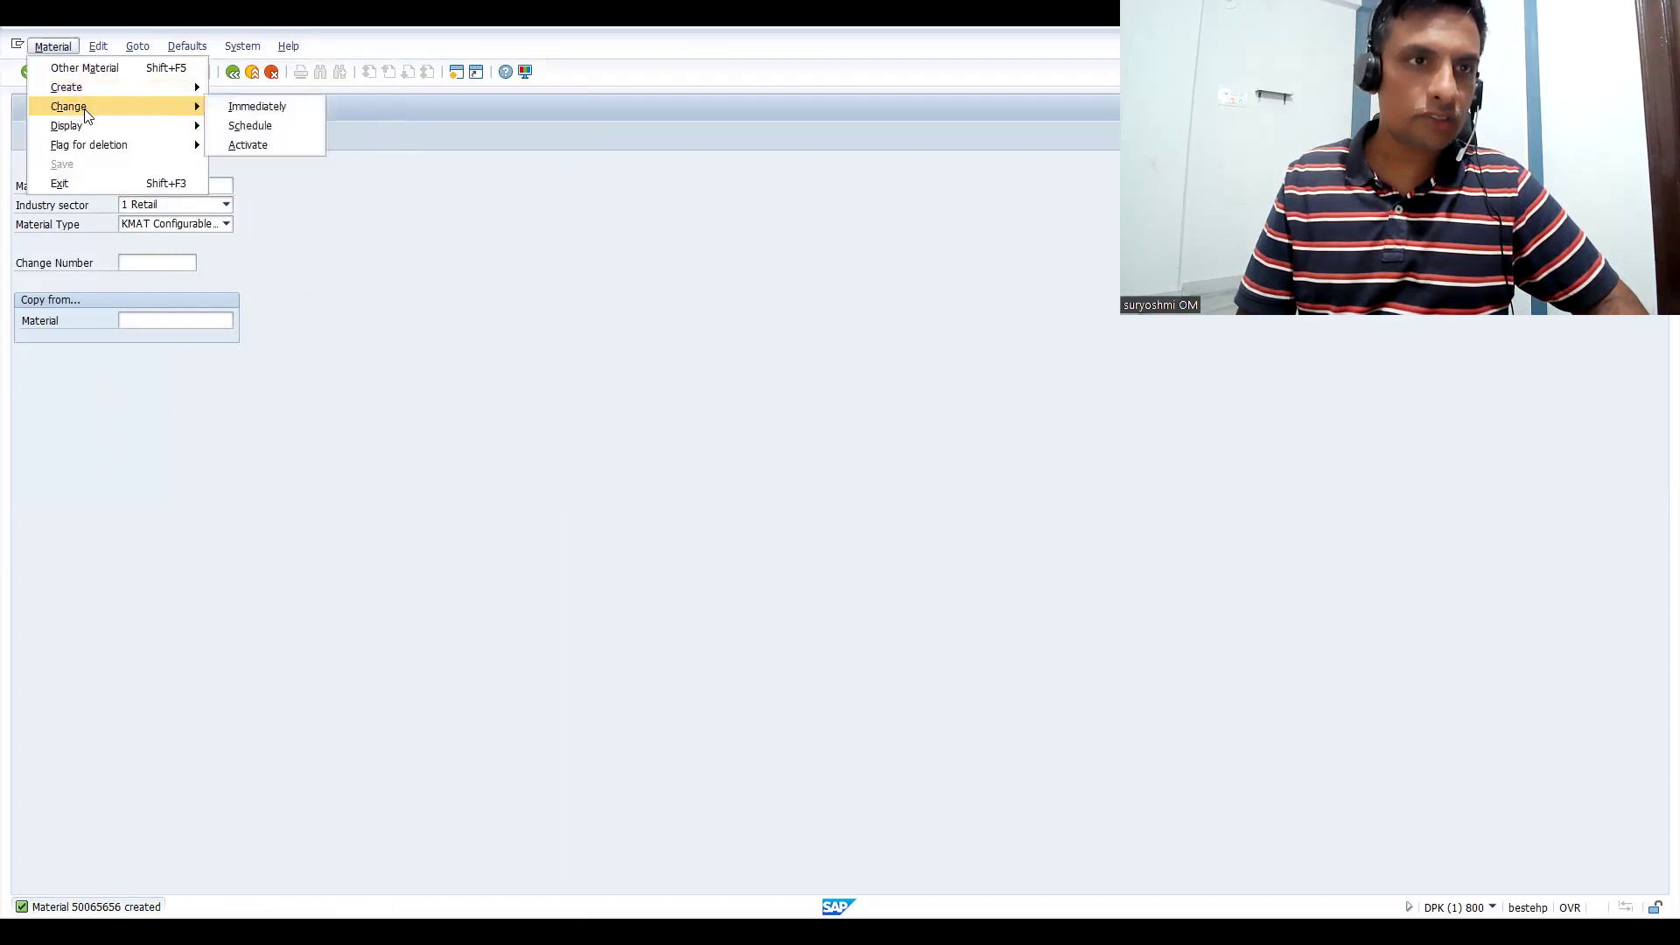
{"action": "mouse_move", "coordinate": [96, 126]}
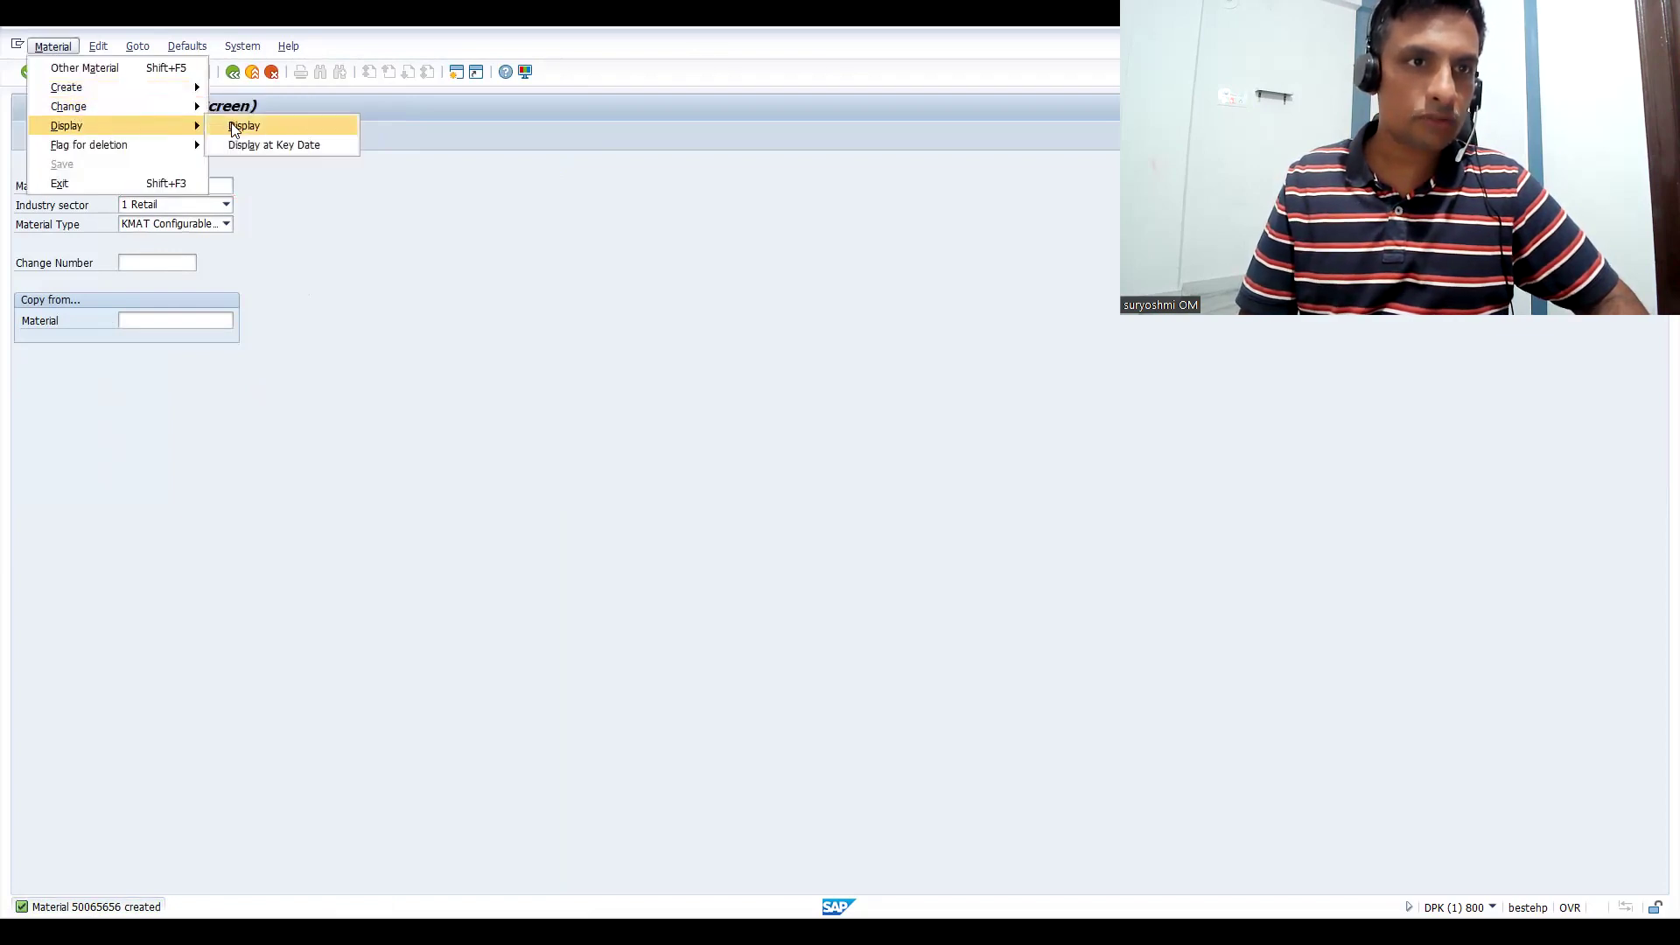
{"action": "left_click", "coordinate": [233, 127]}
{"action": "left_click_drag", "start_coordinate": [189, 190], "coordinate": [93, 189]}
{"action": "key", "text": "ctrl+c"}
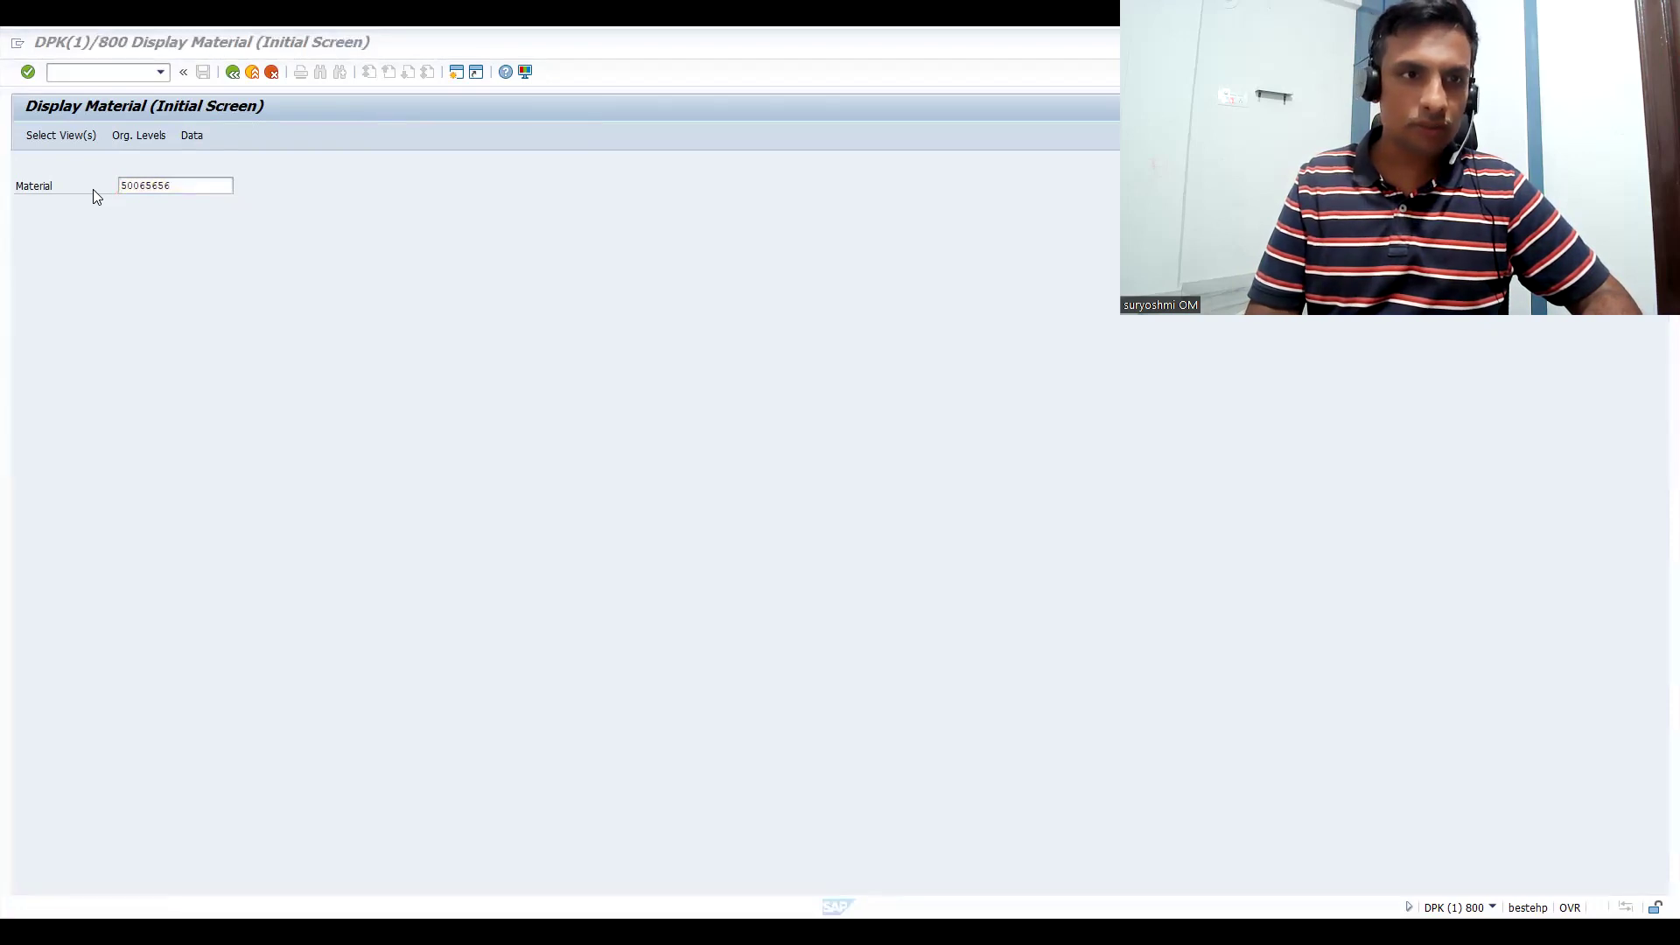
- Type 'MATERIAL NO:' in the CHAR VALUES note and paste 50065656 after it
{"action": "key", "text": "alt+Tab"}
{"action": "type", "text": "MATERIAL NO:"}
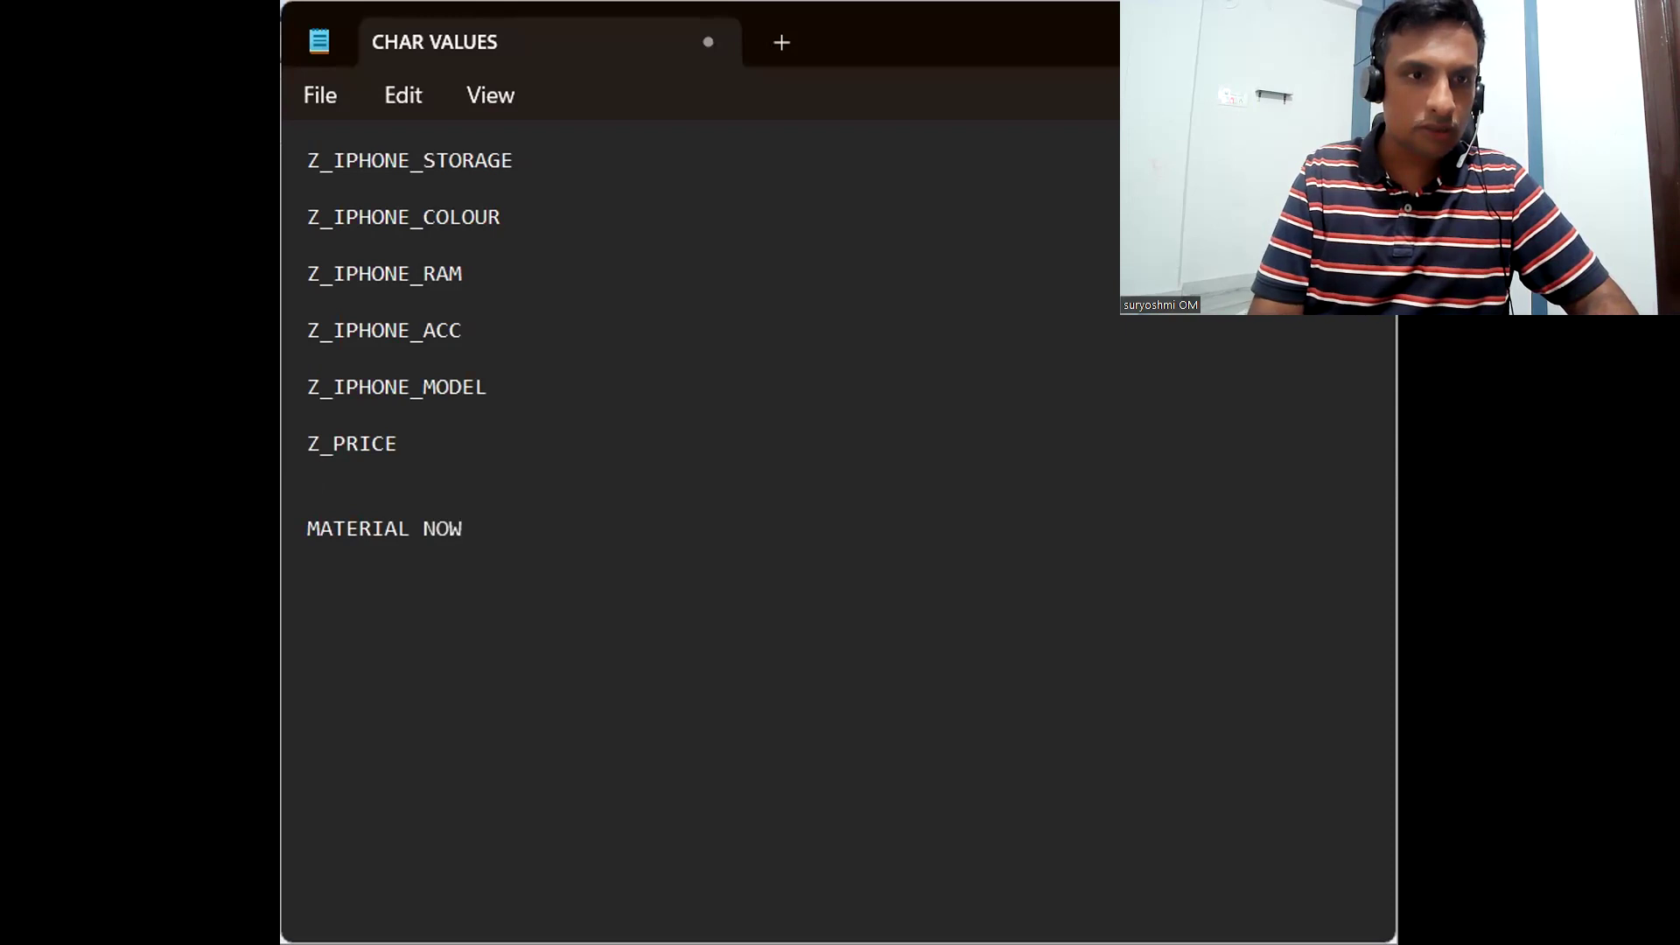
{"action": "key", "text": "ctrl+v"}
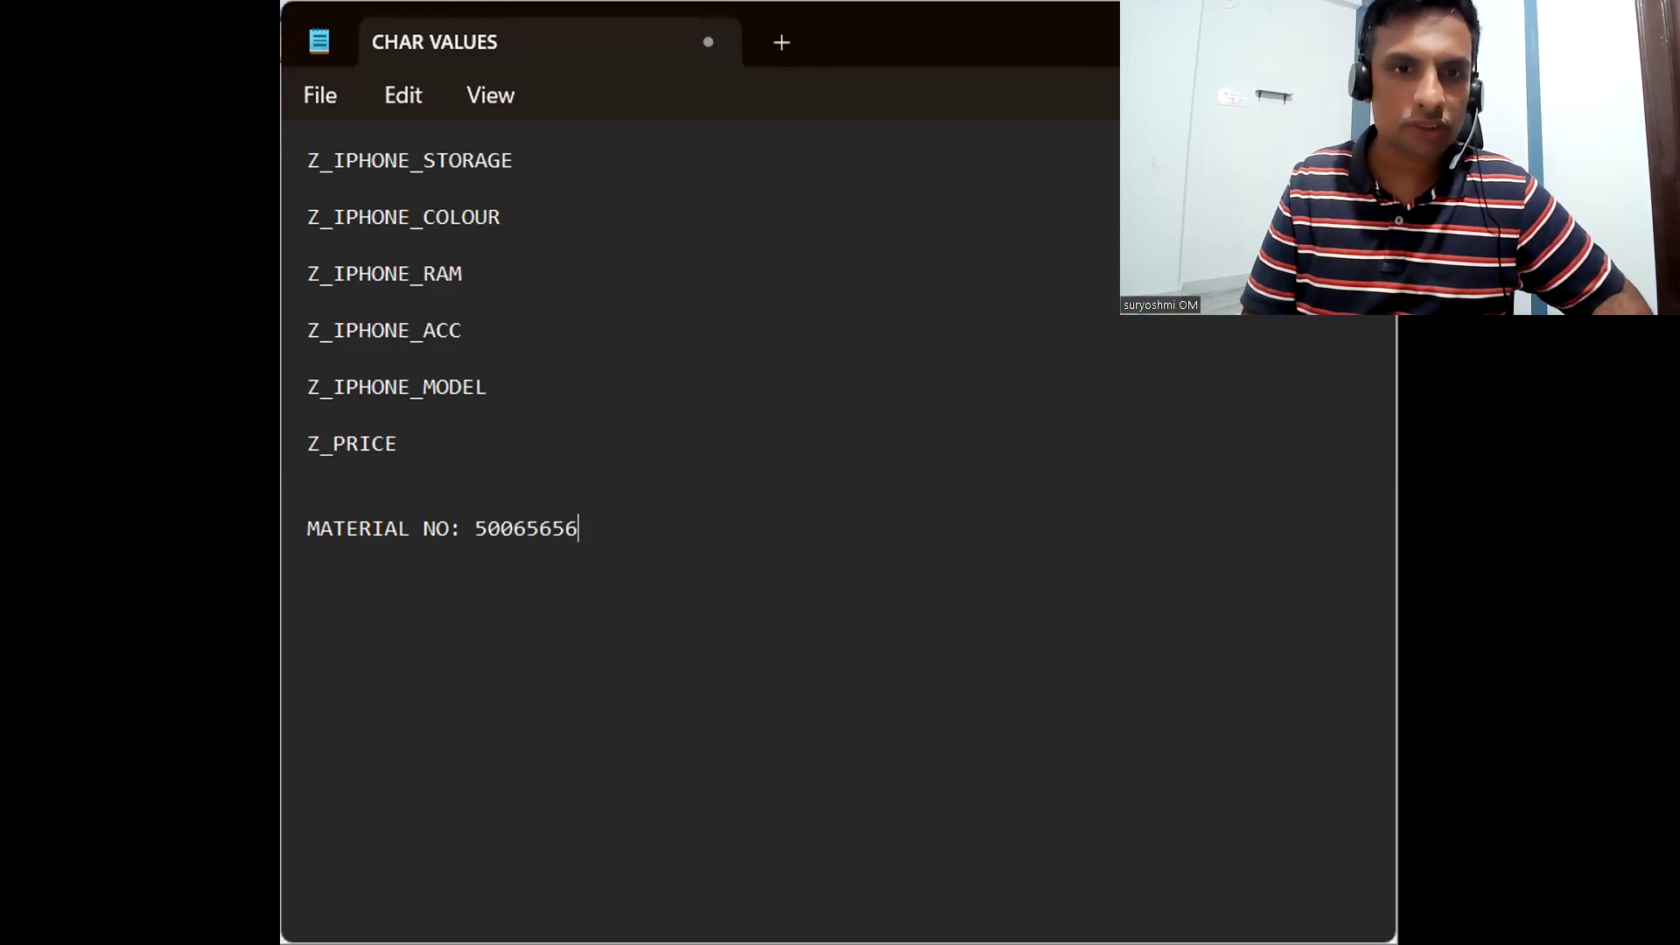
{"action": "key", "text": "alt+Tab"}
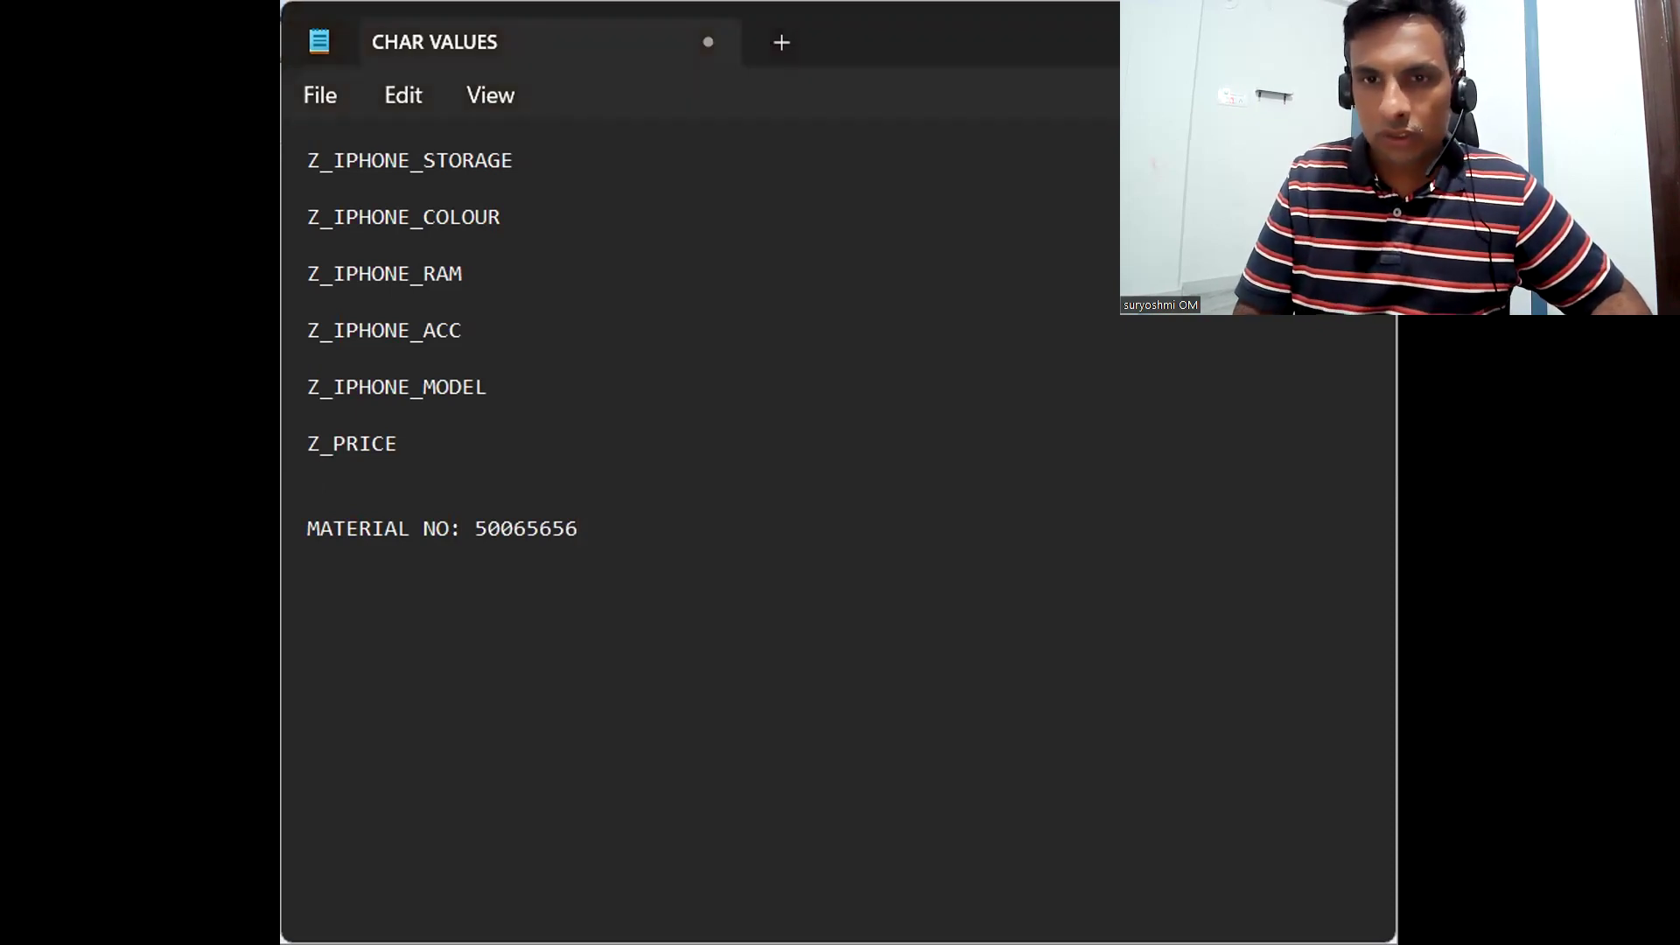